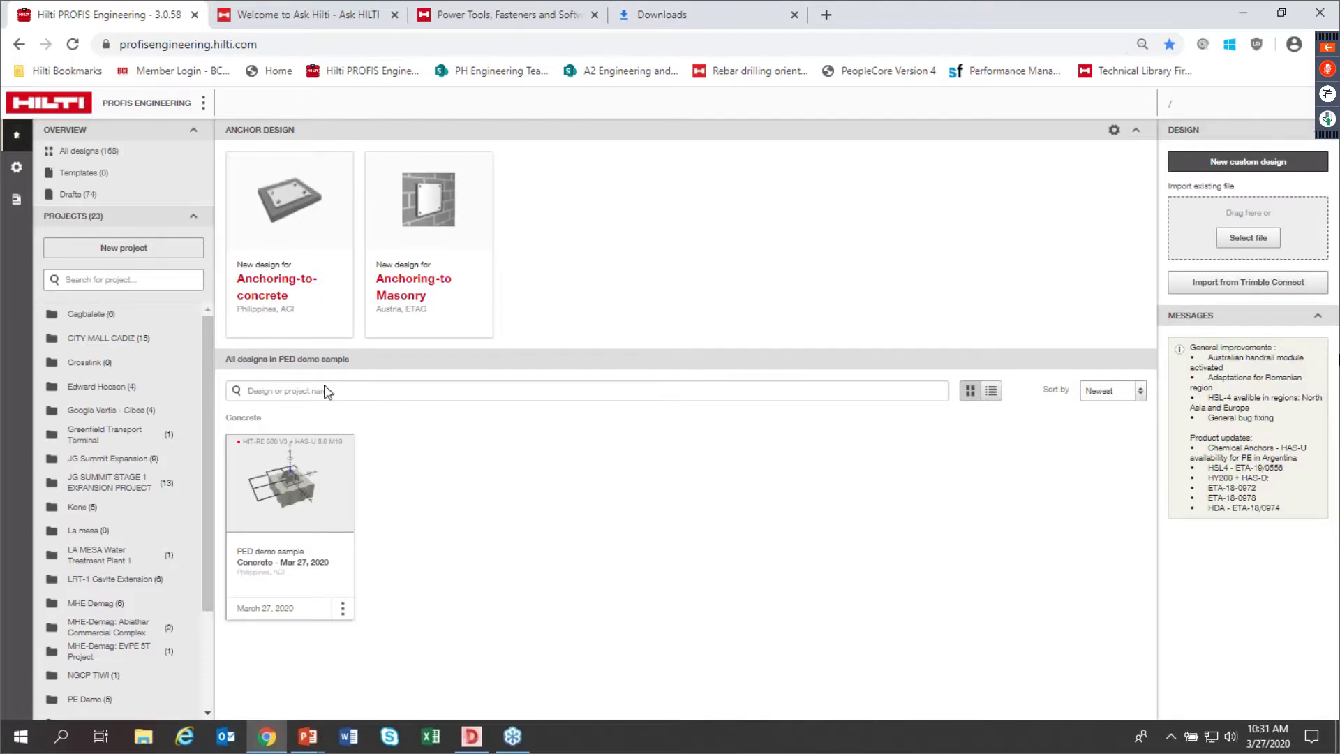
# Step: Reload the start page and review the report template's company details, branding, layout, header and footer options
pyautogui.click(16, 200)
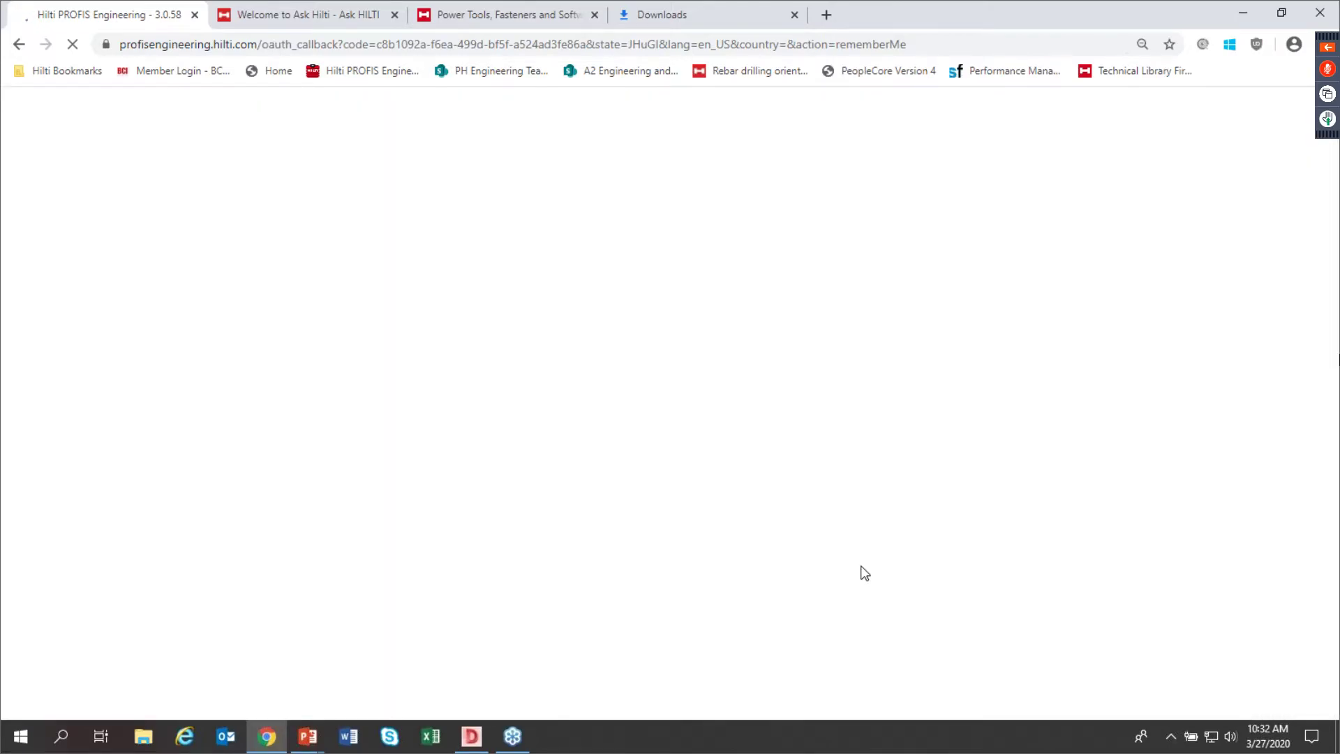
pyautogui.click(587, 46)
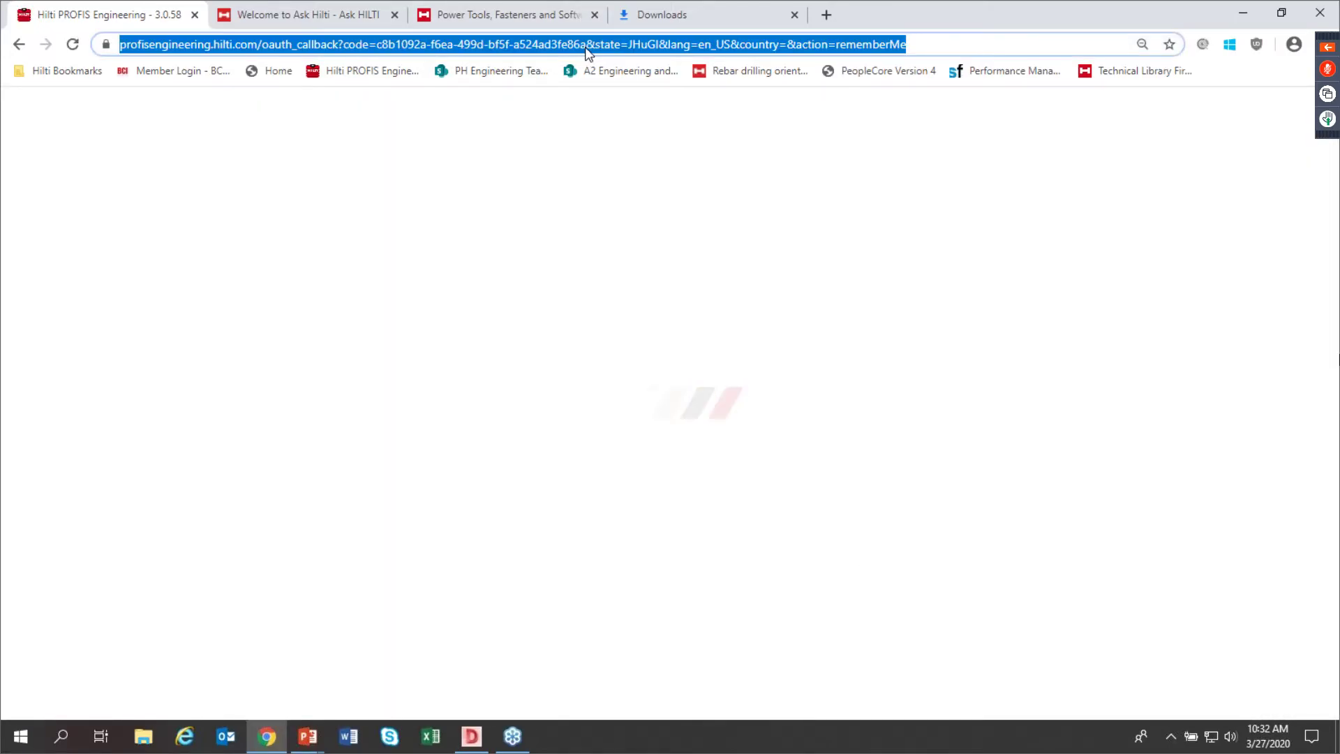
pyautogui.press('Return')
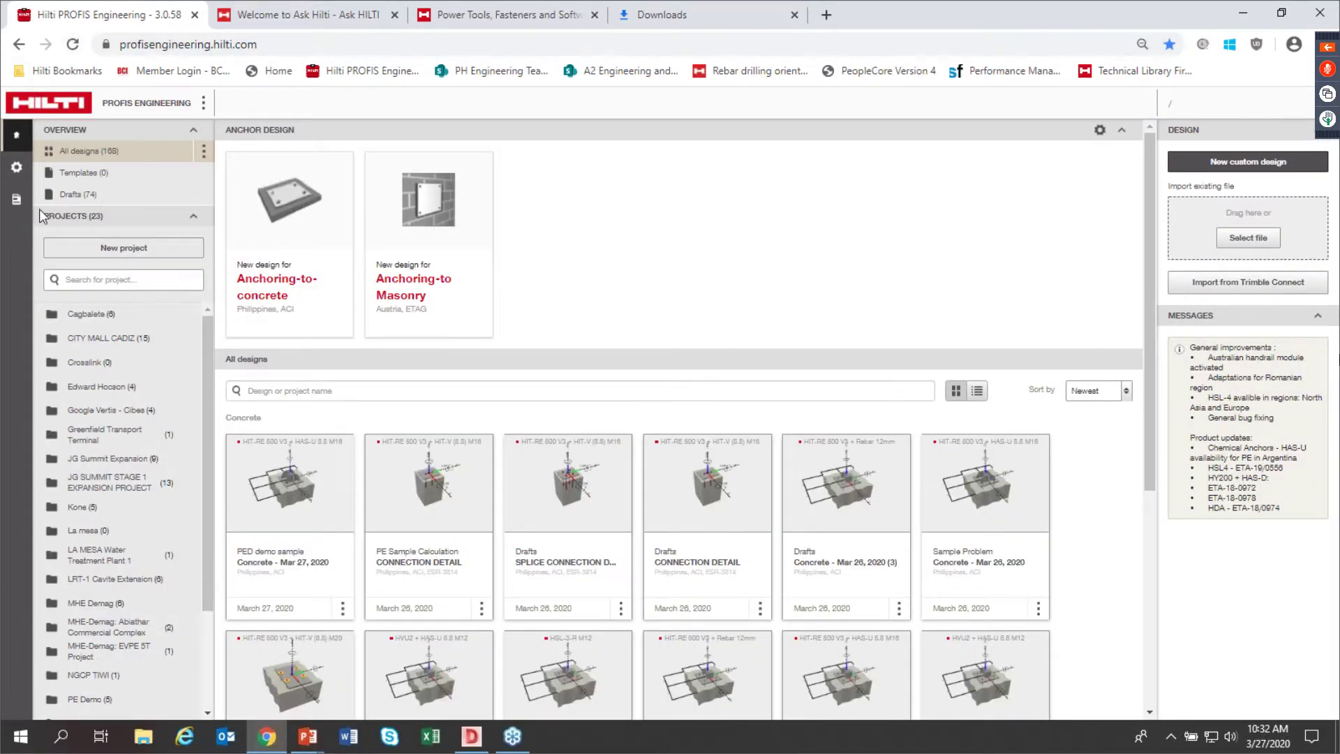
pyautogui.click(16, 199)
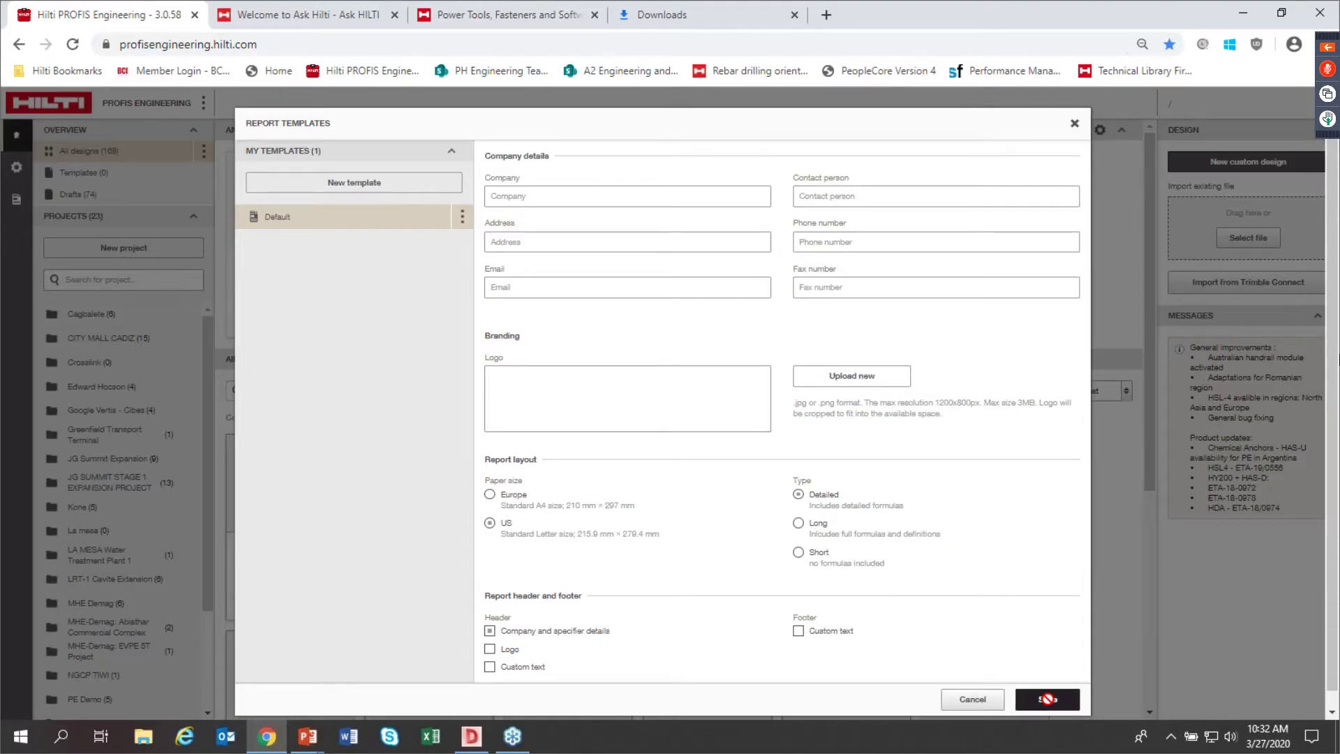
pyautogui.click(1074, 123)
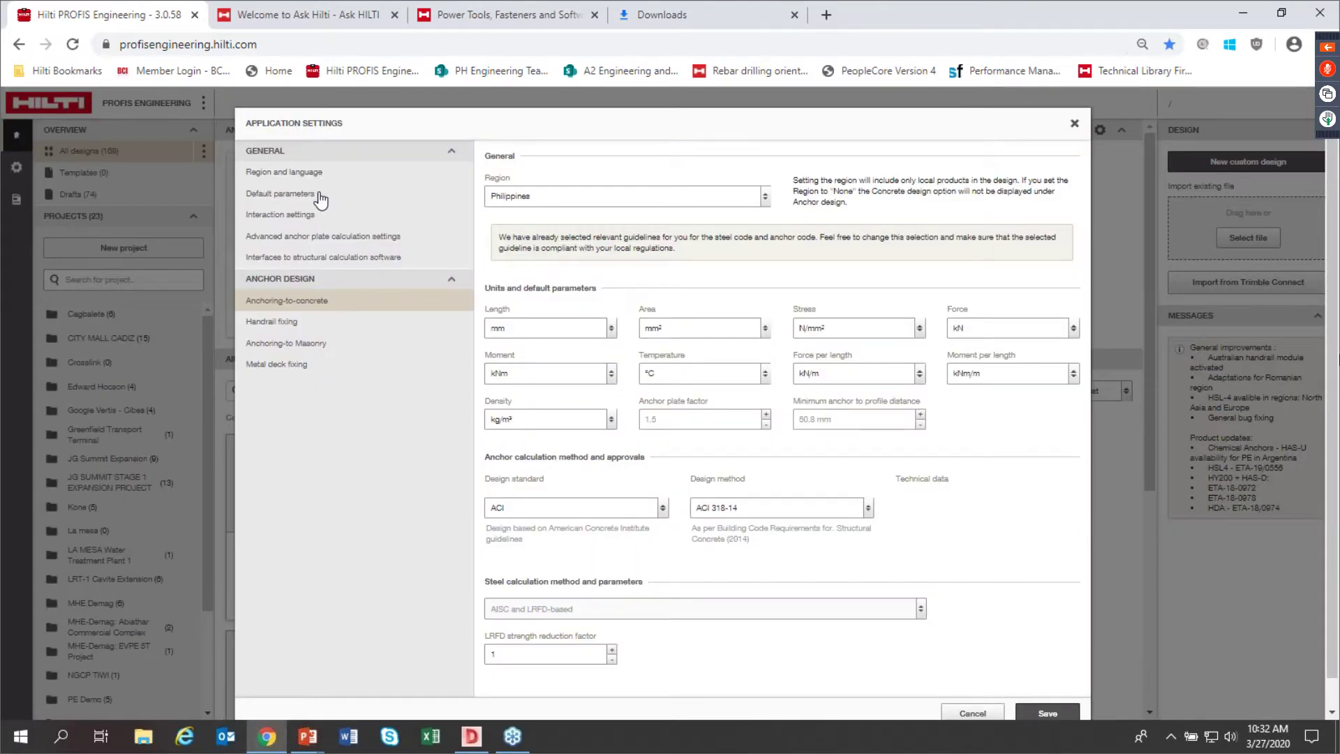
# Step: Review the application settings for default parameters, interaction, advanced anchor plate calculation and interfaces to structural calculation software
pyautogui.click(314, 194)
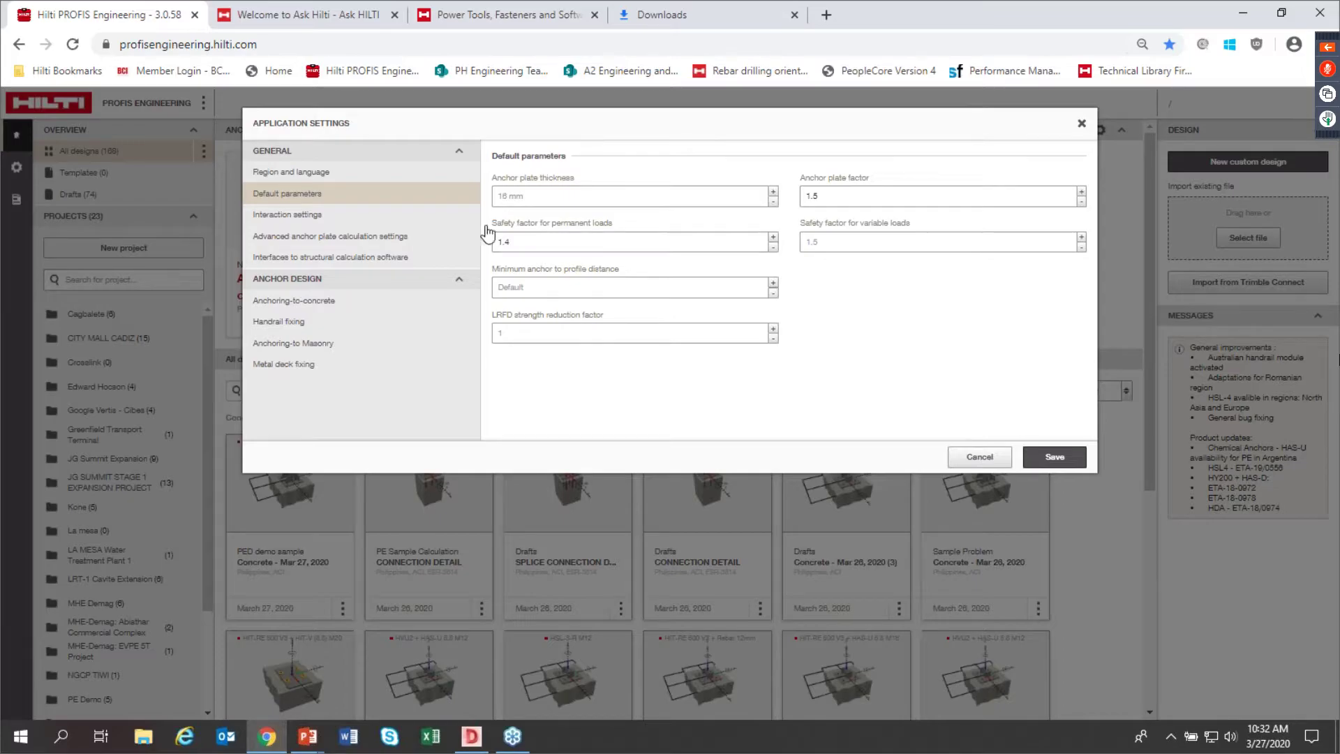
pyautogui.click(355, 216)
pyautogui.click(362, 238)
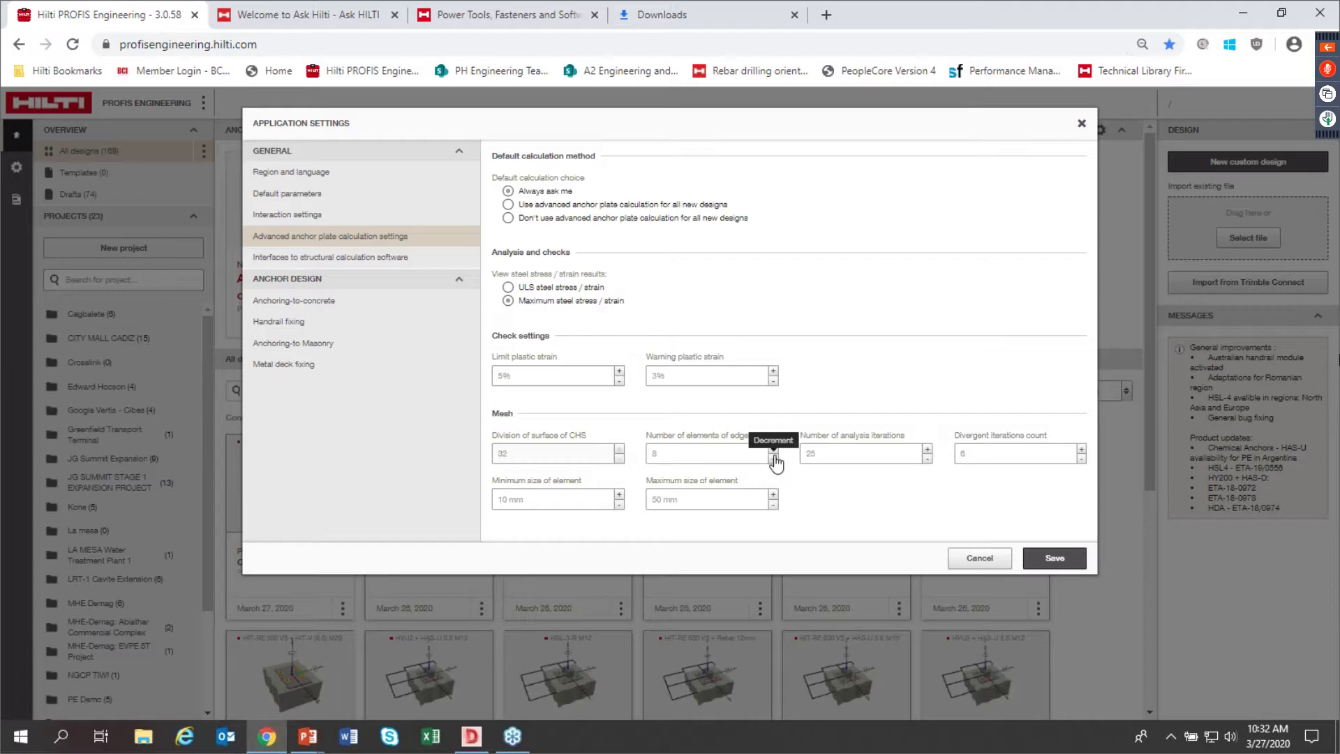
pyautogui.click(383, 261)
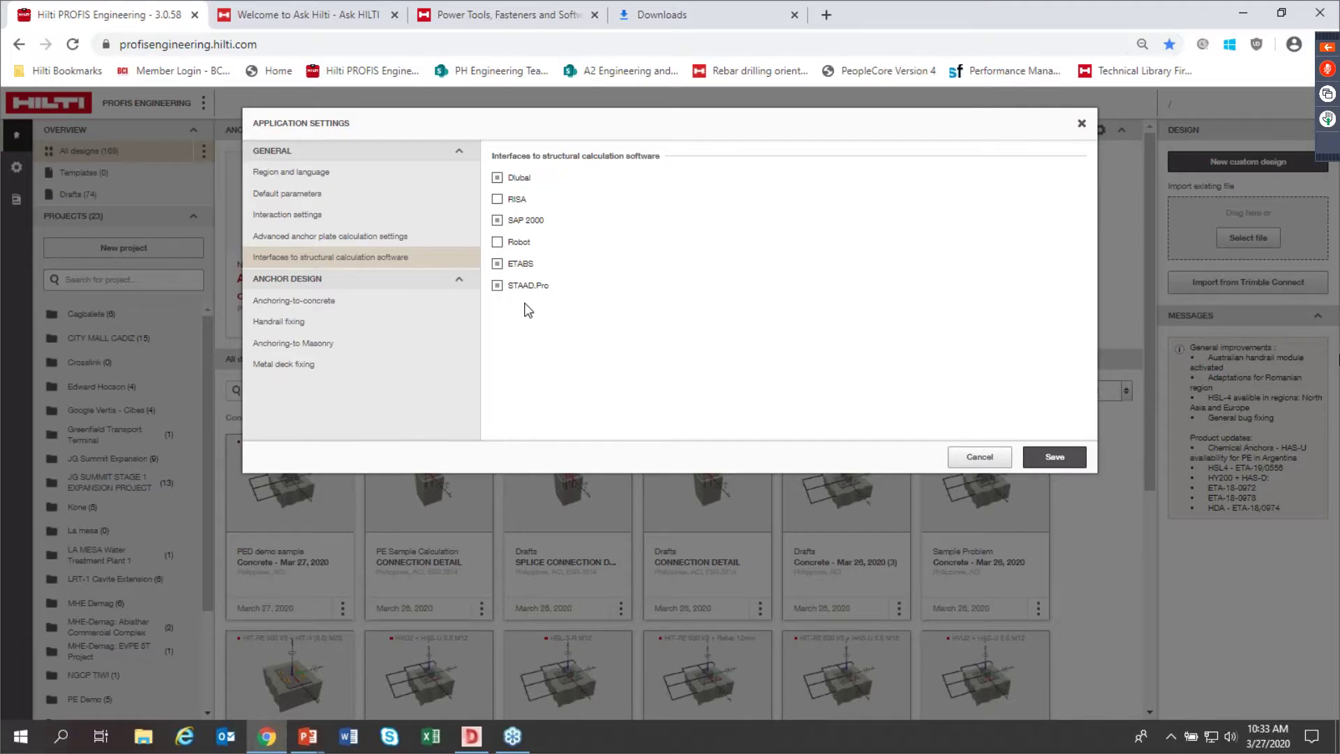
# Step: Check the anchoring-to-concrete region, choose ACI as design standard with design method ACI 318-14, and save the application settings
pyautogui.click(439, 302)
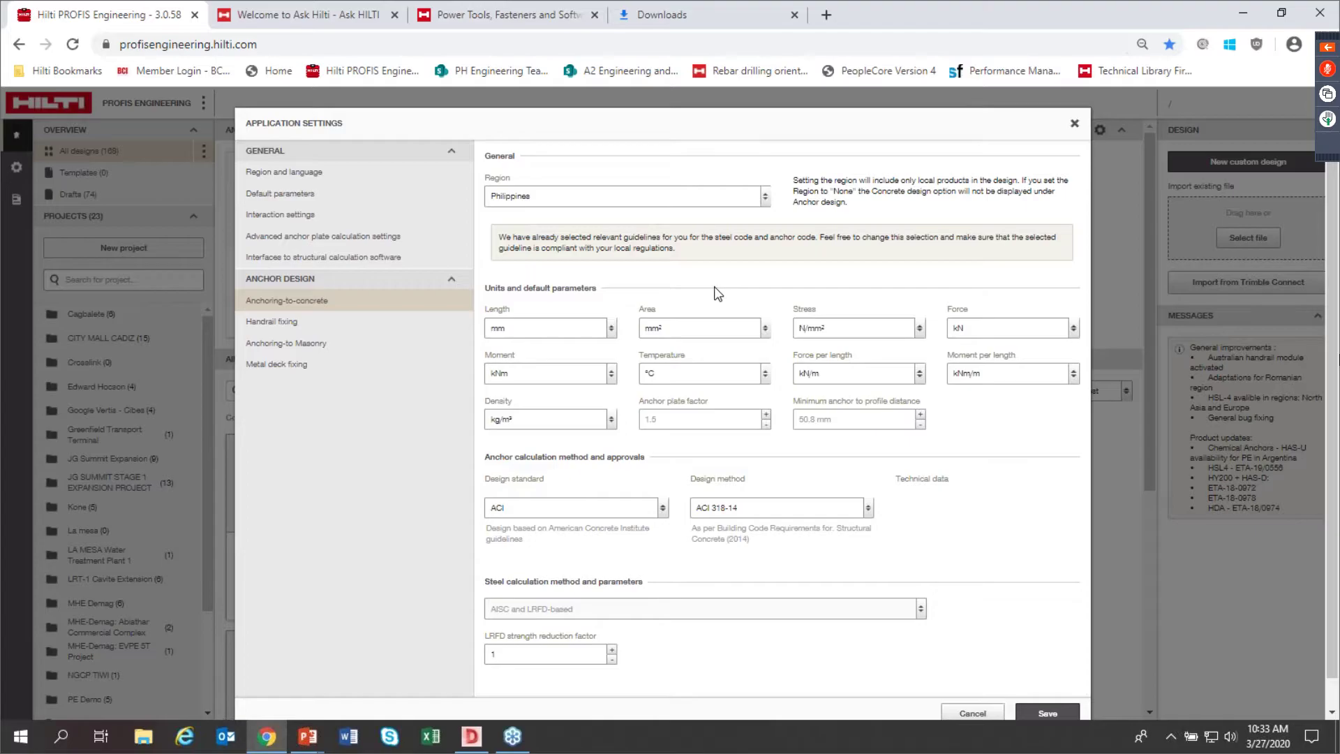
pyautogui.click(765, 203)
pyautogui.click(765, 200)
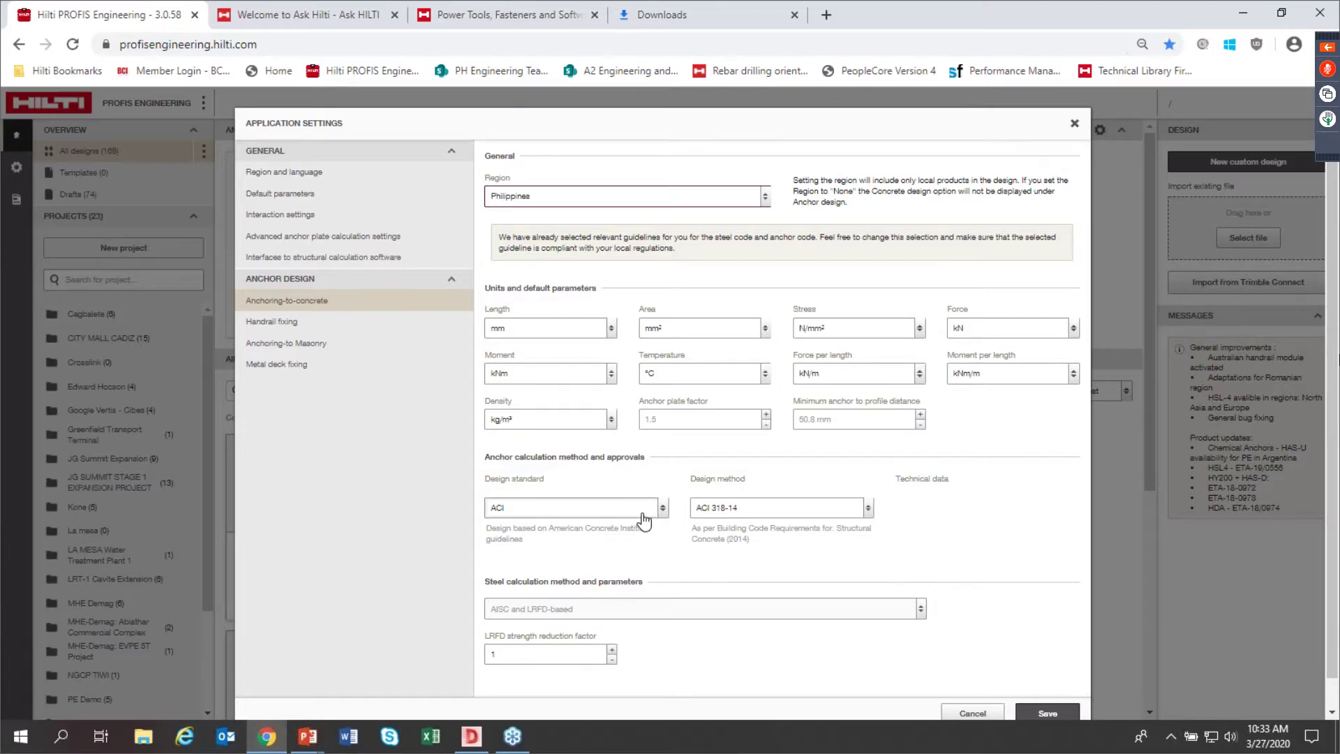
pyautogui.scroll(-1, 653, 509)
pyautogui.click(662, 480)
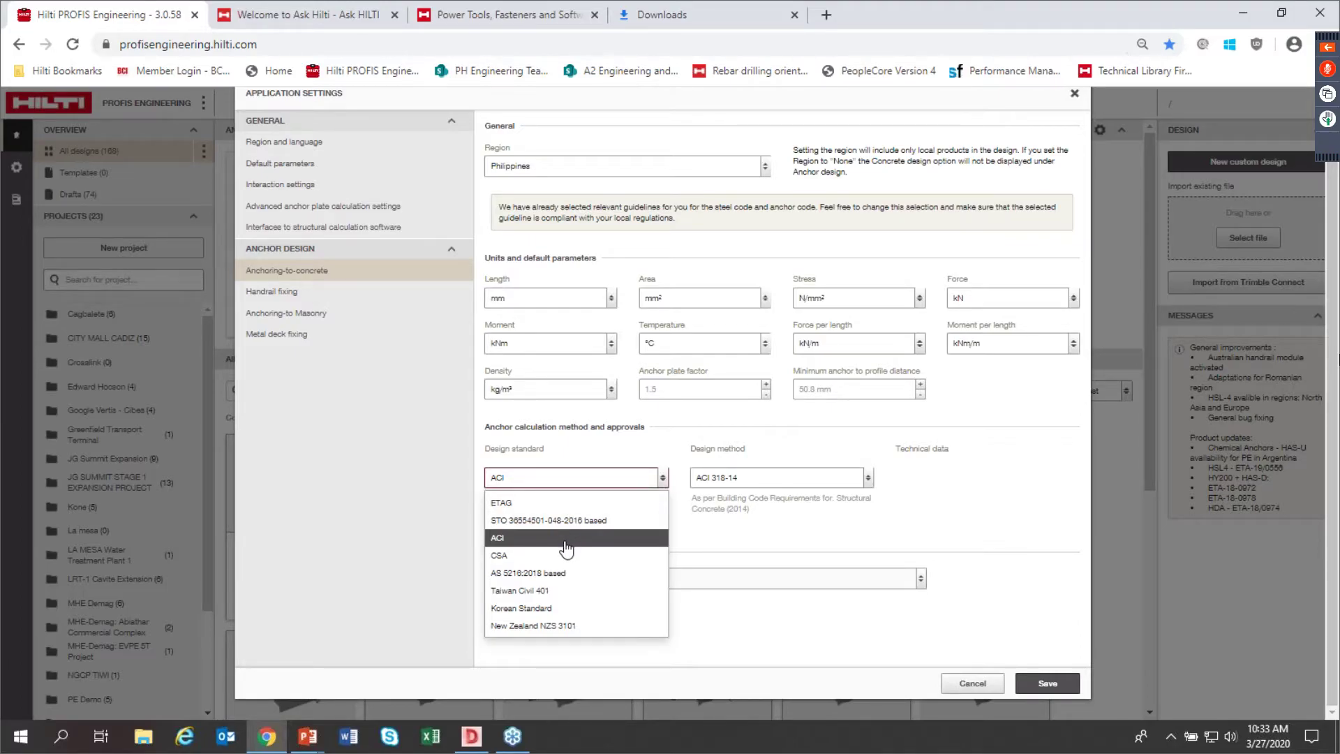
pyautogui.click(610, 539)
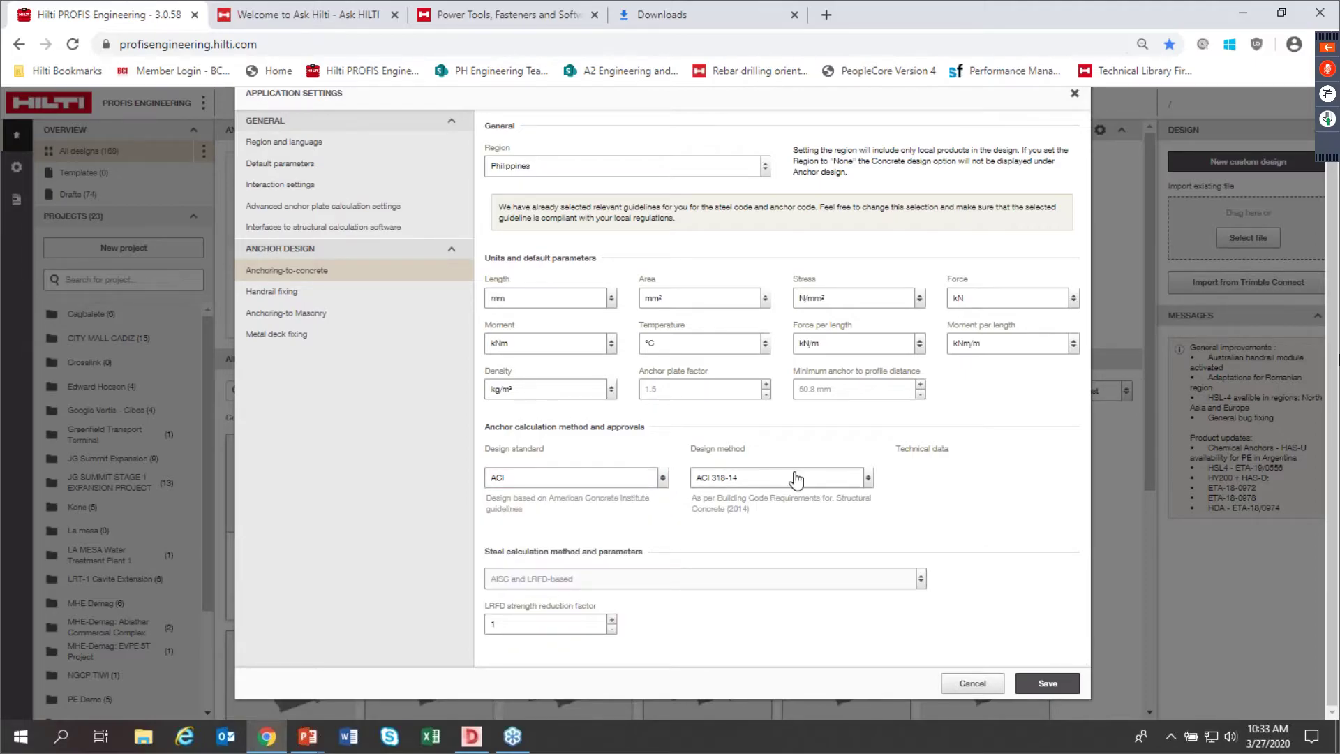
pyautogui.click(864, 479)
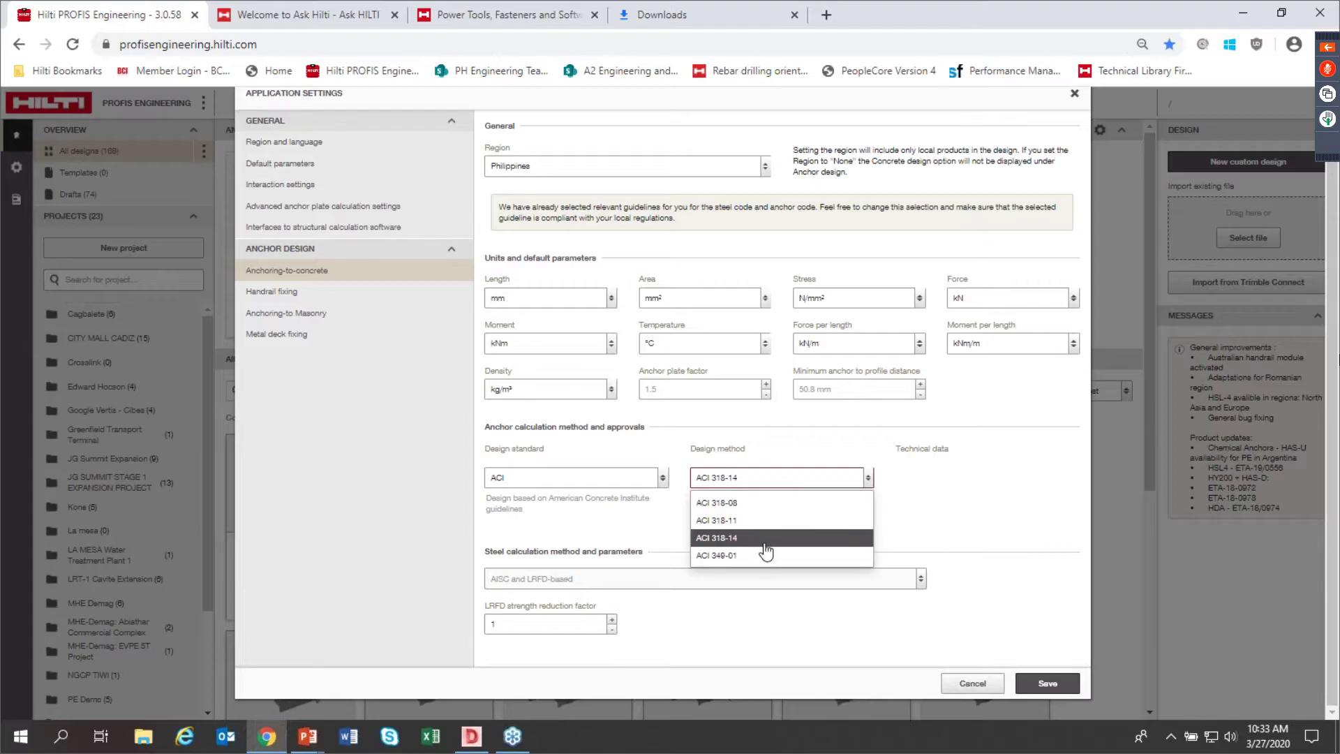
pyautogui.click(930, 514)
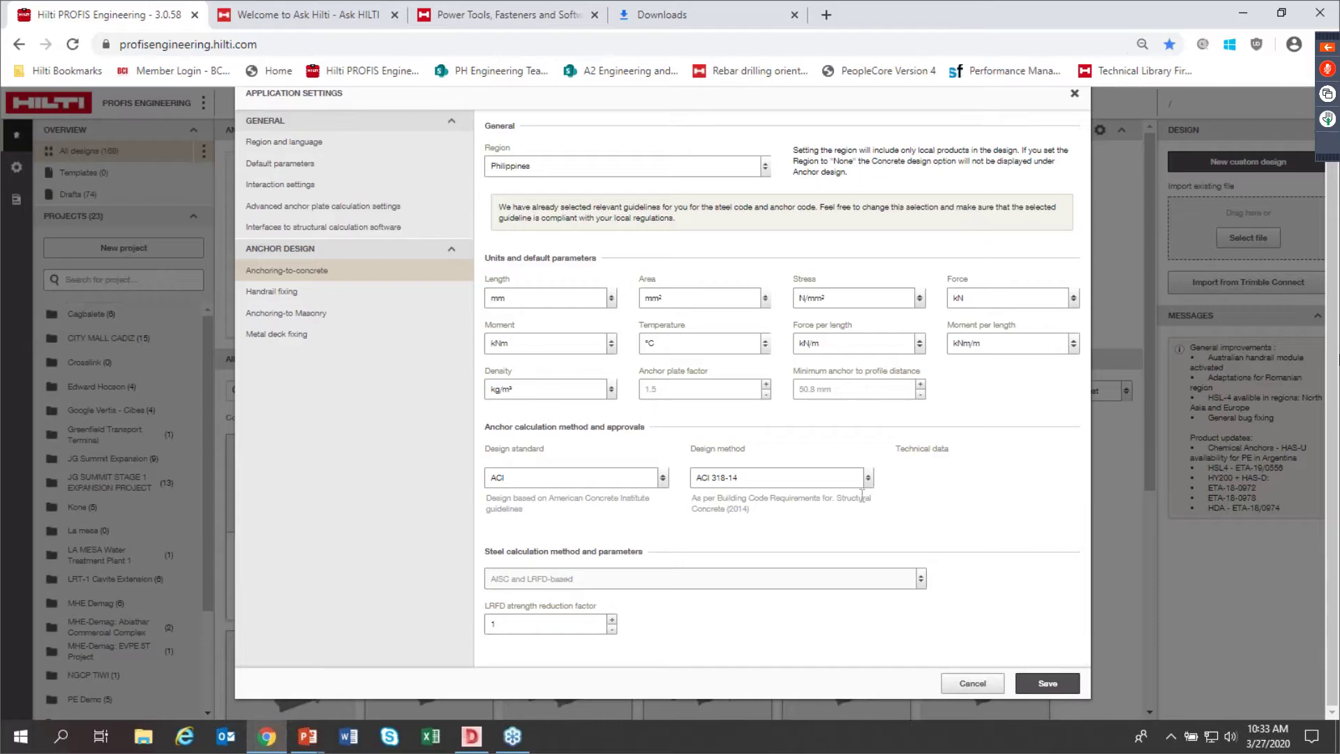
pyautogui.click(1049, 684)
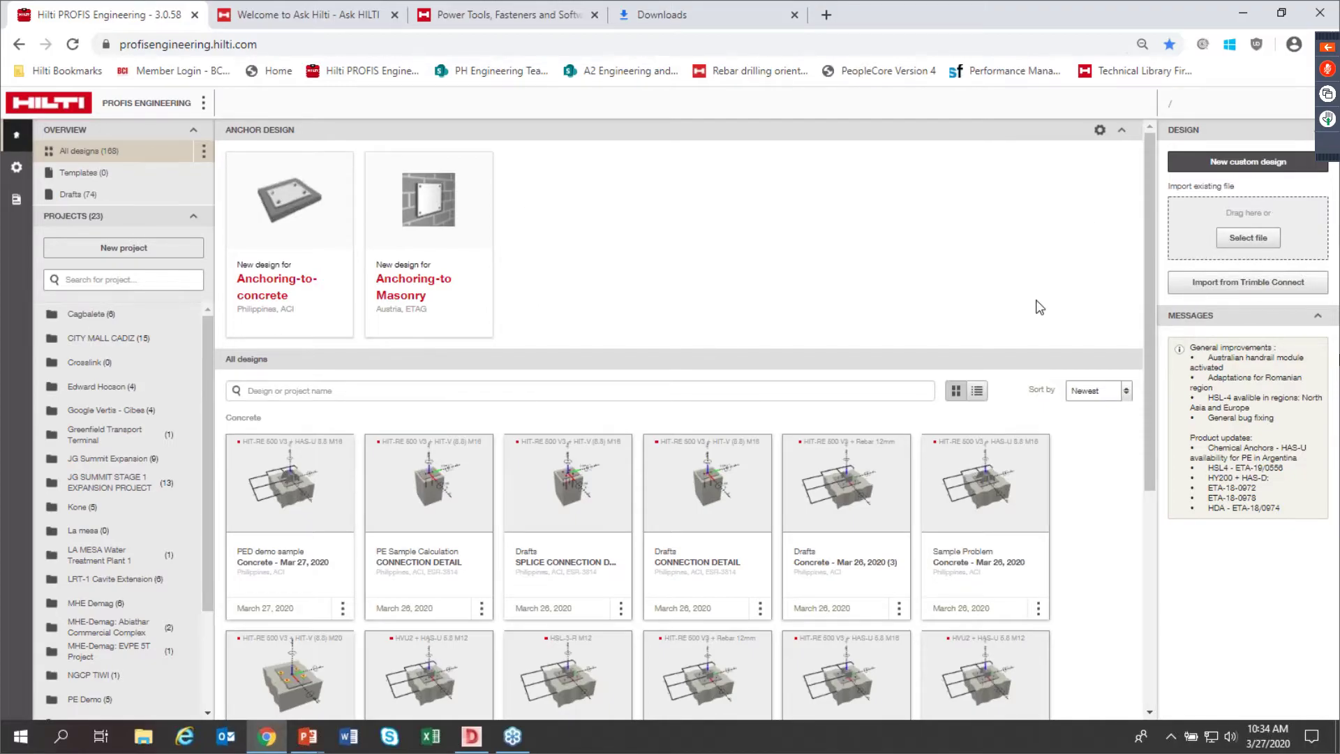
# Step: Import the design file CONNECTION DETAIL.pa2, replacing the existing design of the same name, and acknowledge the import warning
pyautogui.click(1245, 240)
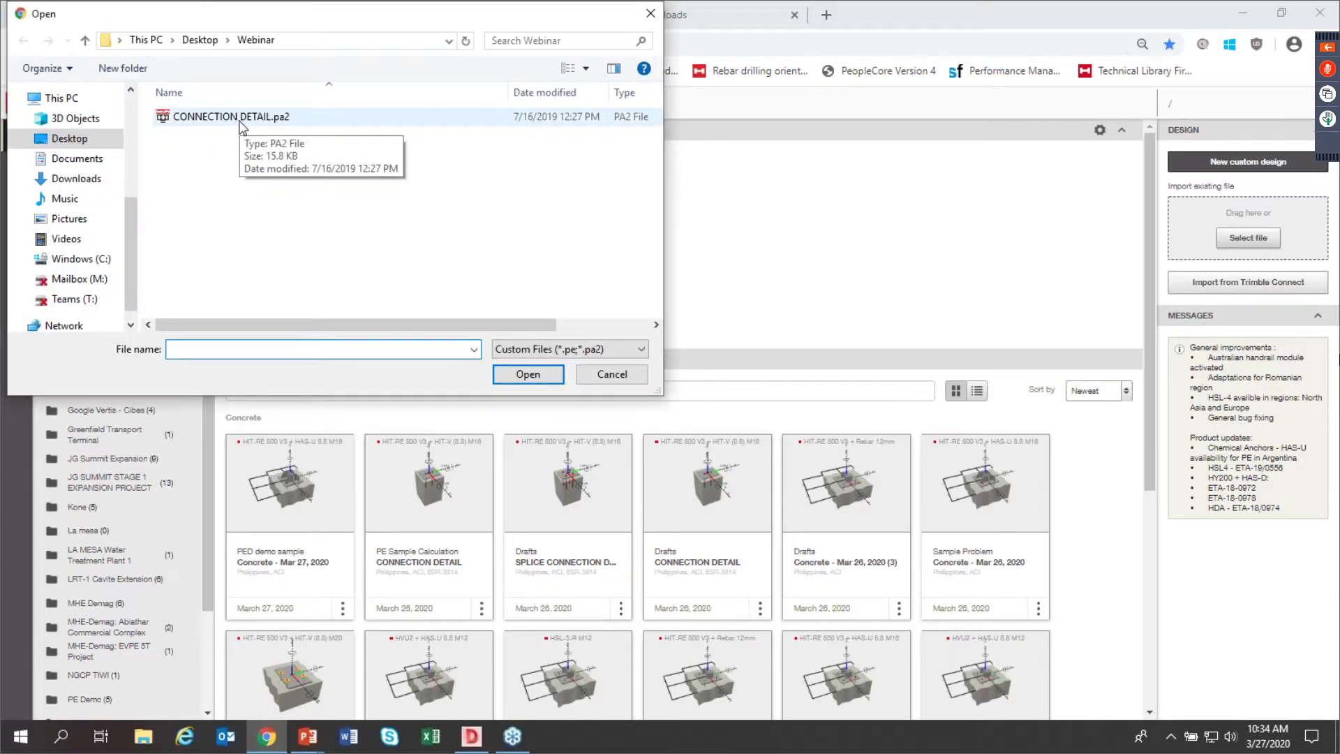
pyautogui.doubleClick(240, 123)
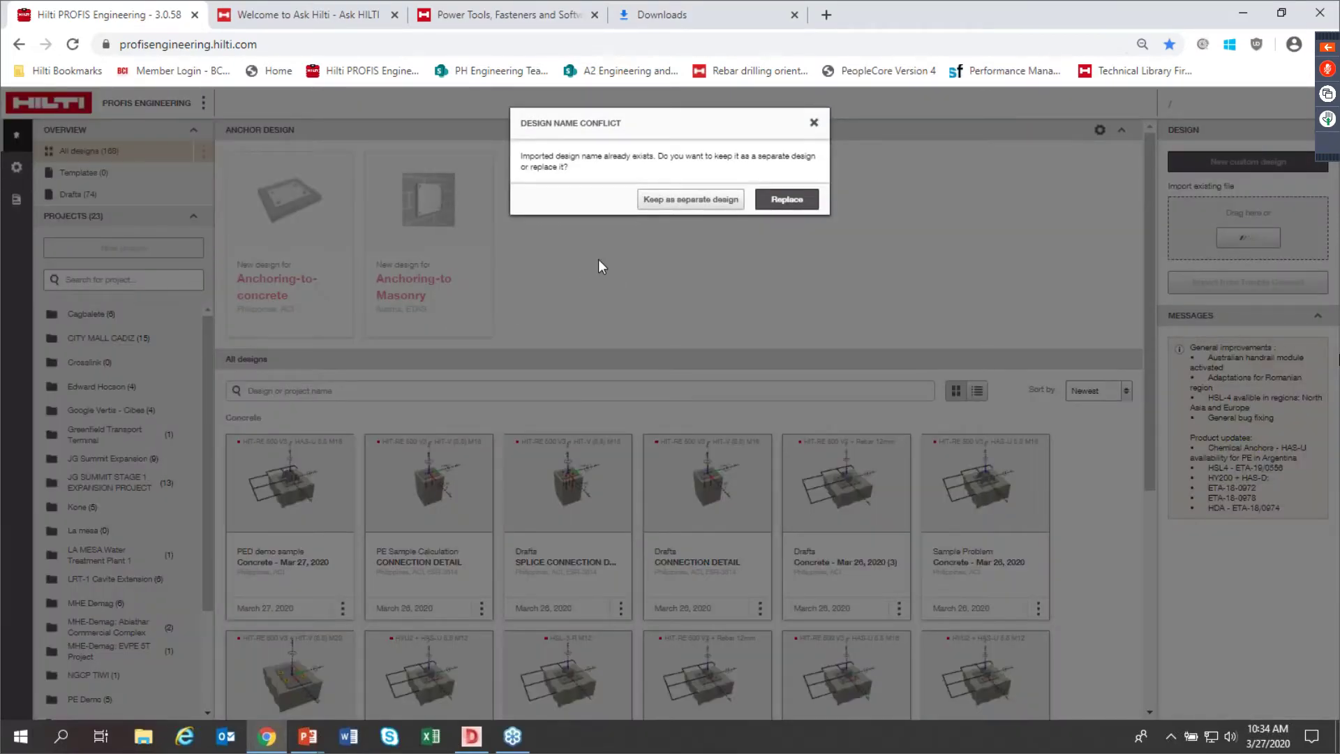
pyautogui.click(785, 200)
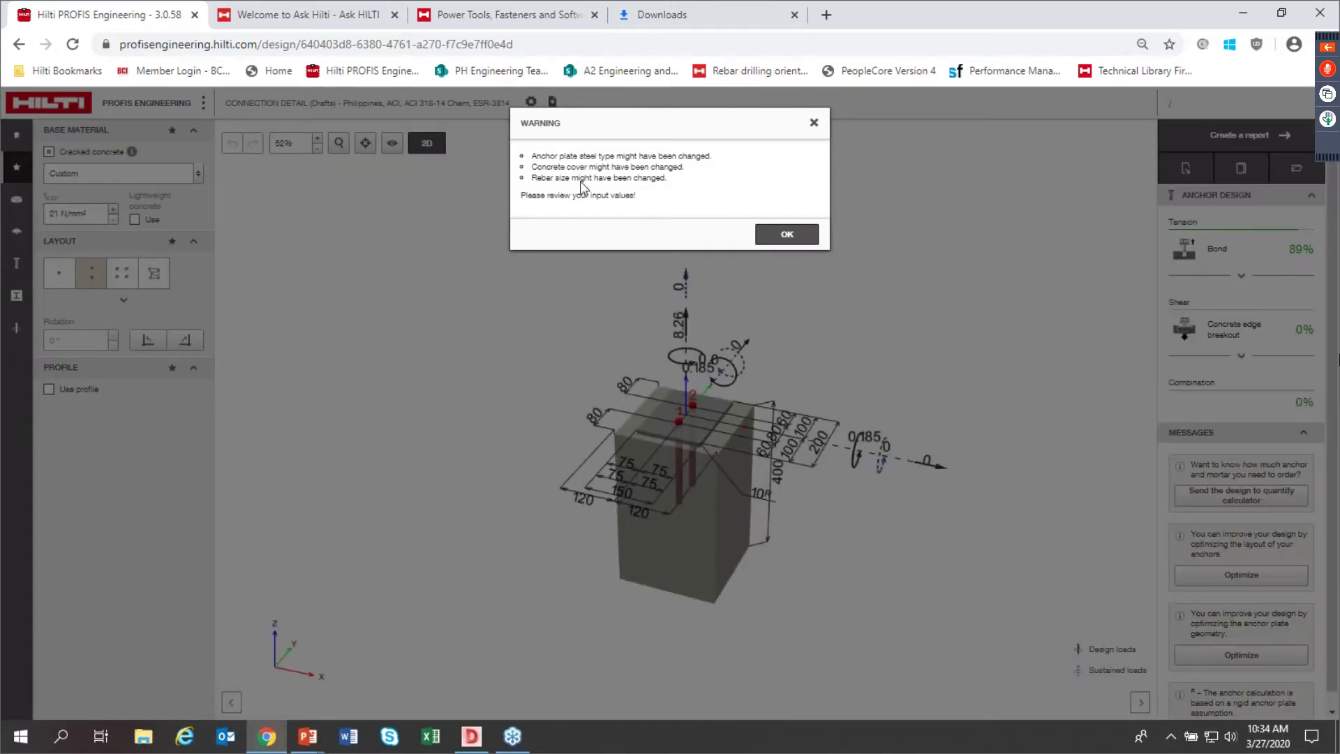
pyautogui.click(788, 235)
pyautogui.moveTo(904, 394)
pyautogui.mouseDown()
pyautogui.moveTo(907, 441)
pyautogui.moveTo(918, 417)
pyautogui.moveTo(903, 393)
pyautogui.mouseUp()
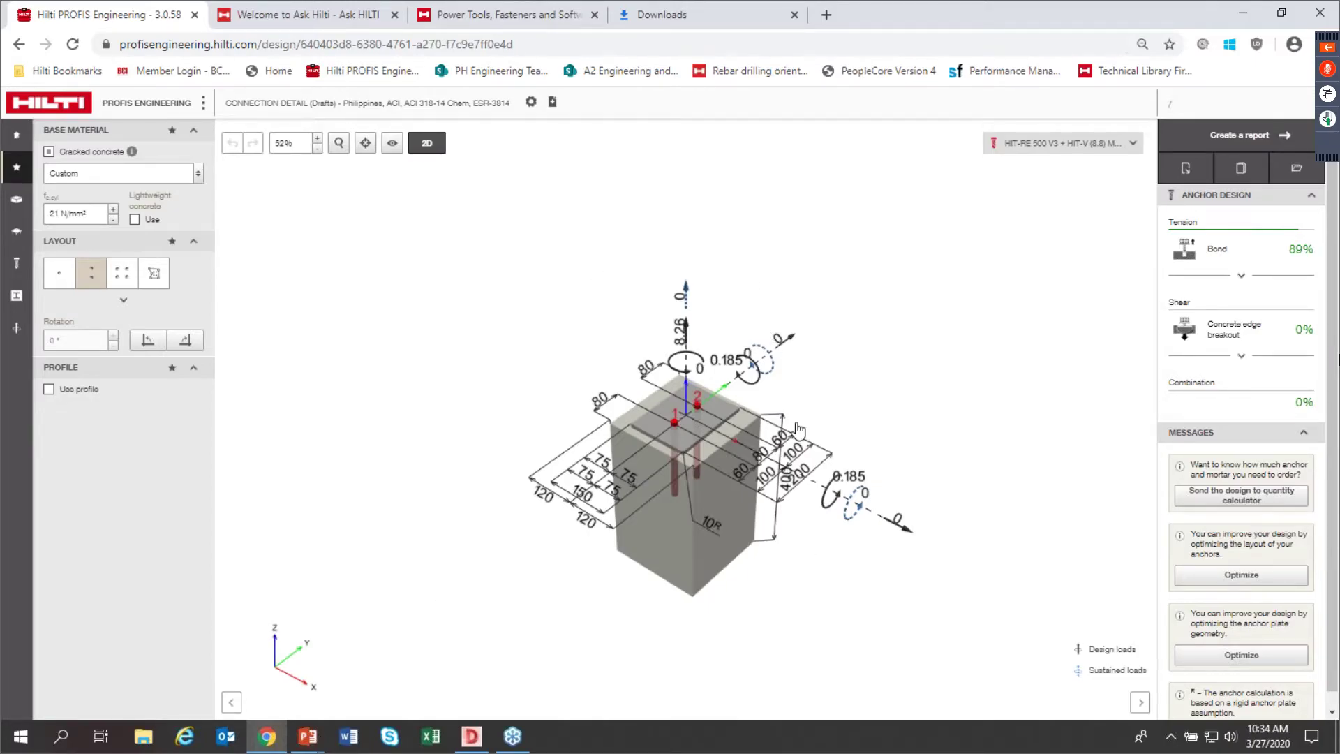
# Step: Return to the start page and create a new anchoring-to-concrete design without advanced anchor plate design
pyautogui.click(15, 136)
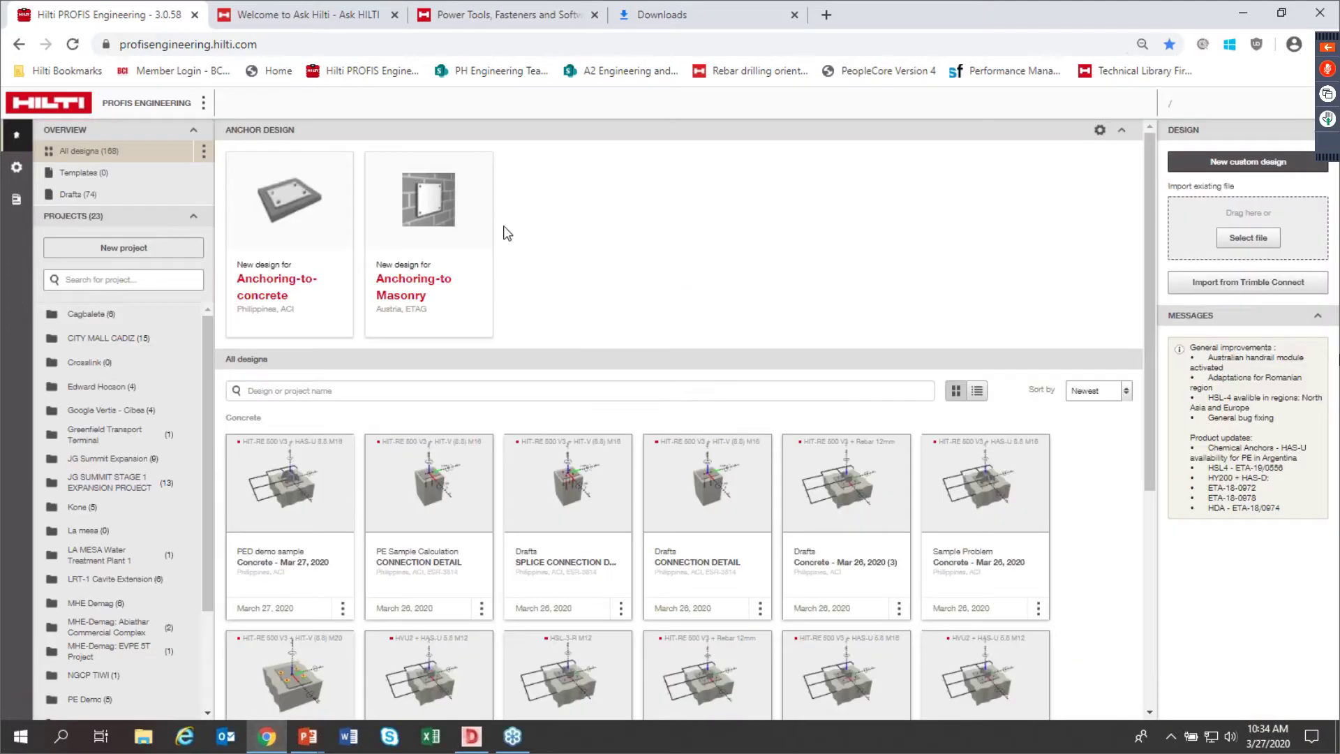
pyautogui.click(290, 193)
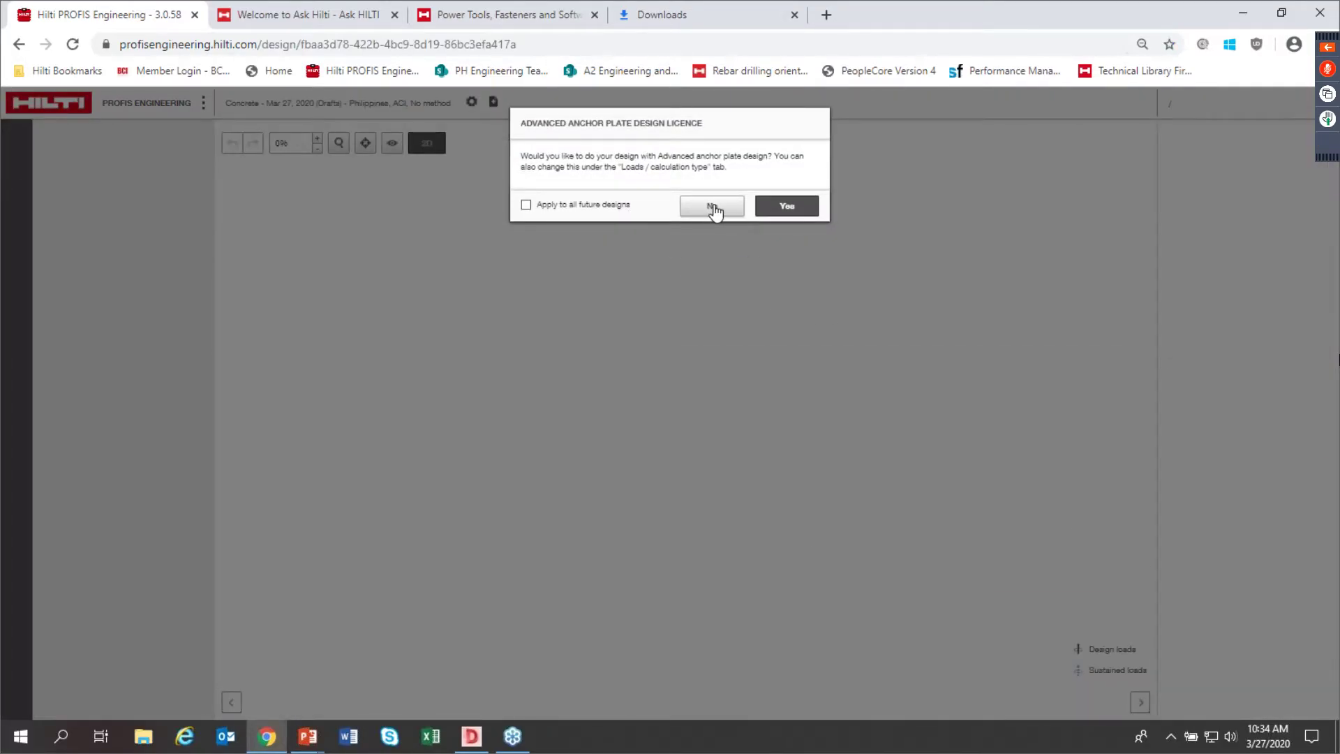
pyautogui.click(712, 207)
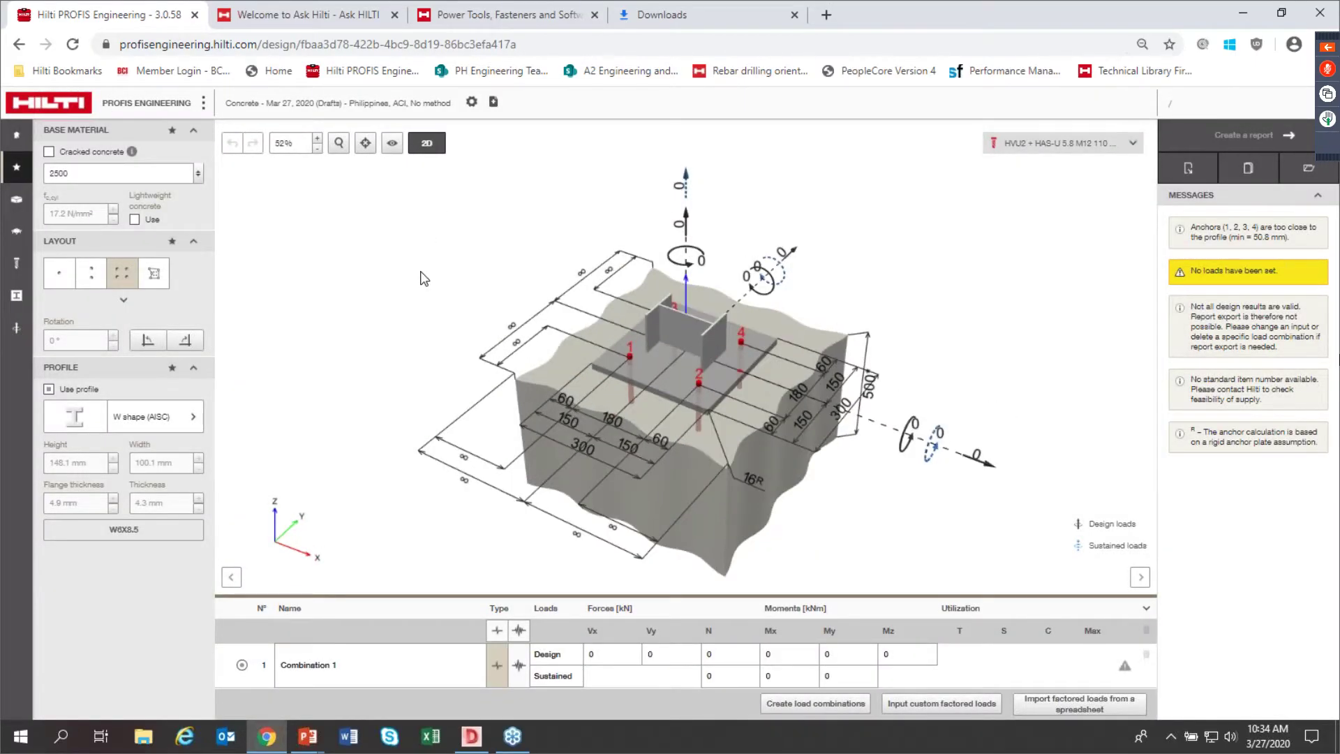
# Step: Read the demo's pre-setting values on the PowerPoint slide and return to the design in PROFIS Engineering
pyautogui.hotkey('alt', 'Tab')
pyautogui.hotkey('alt', 'Tab')
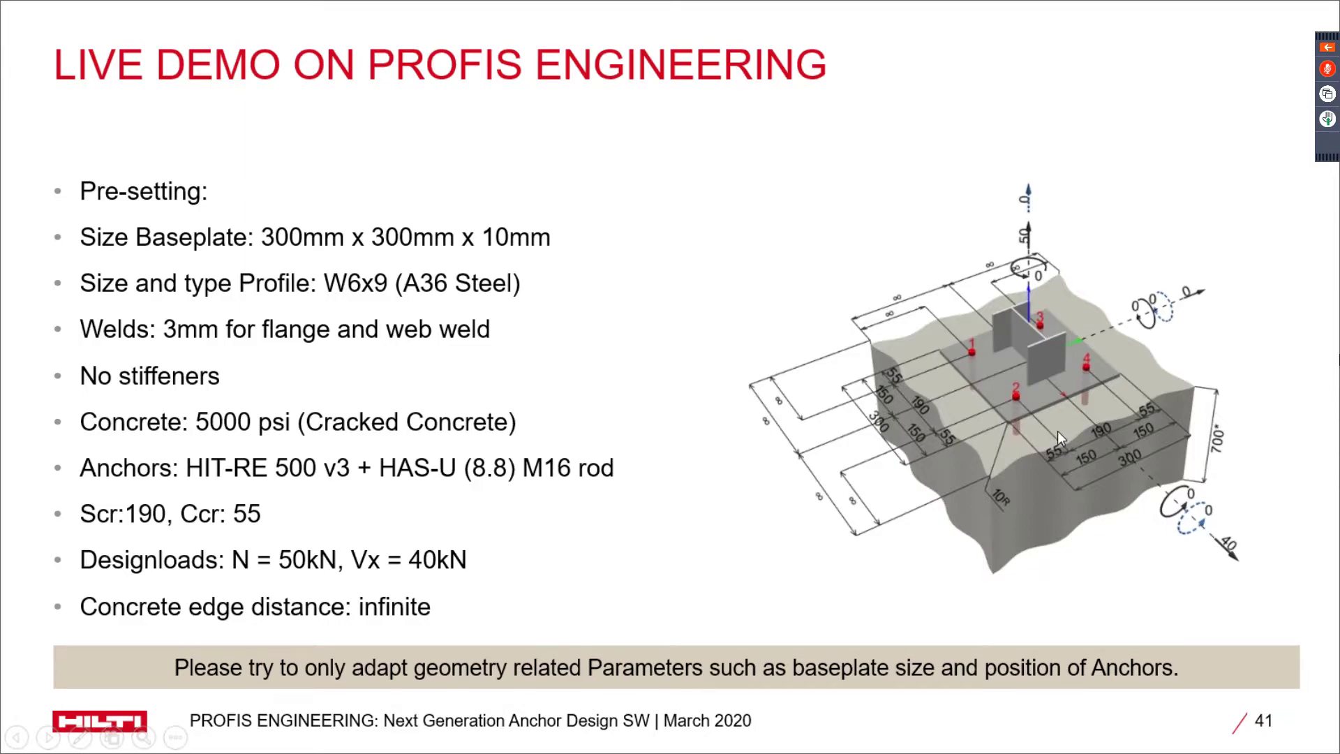
pyautogui.hotkey('alt', 'Tab')
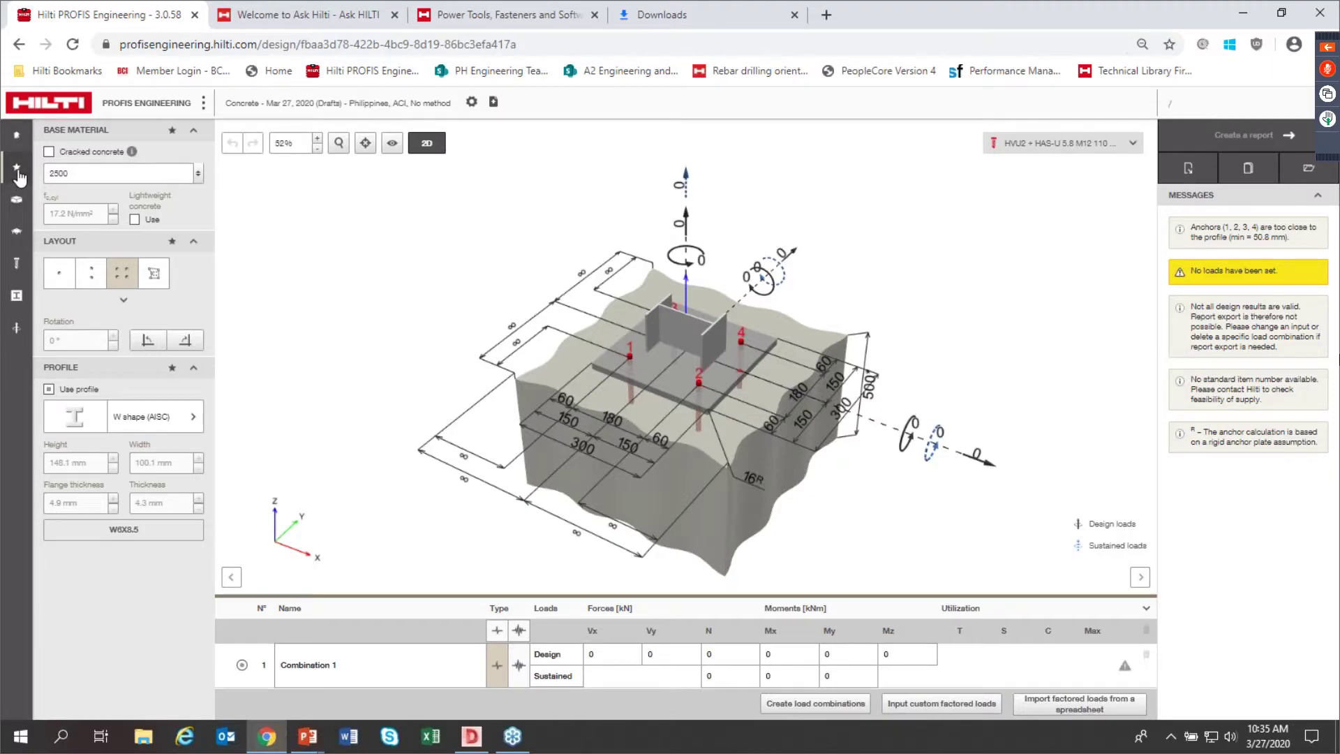
# Step: Set the base material to cracked concrete with strength class 5000
pyautogui.click(18, 179)
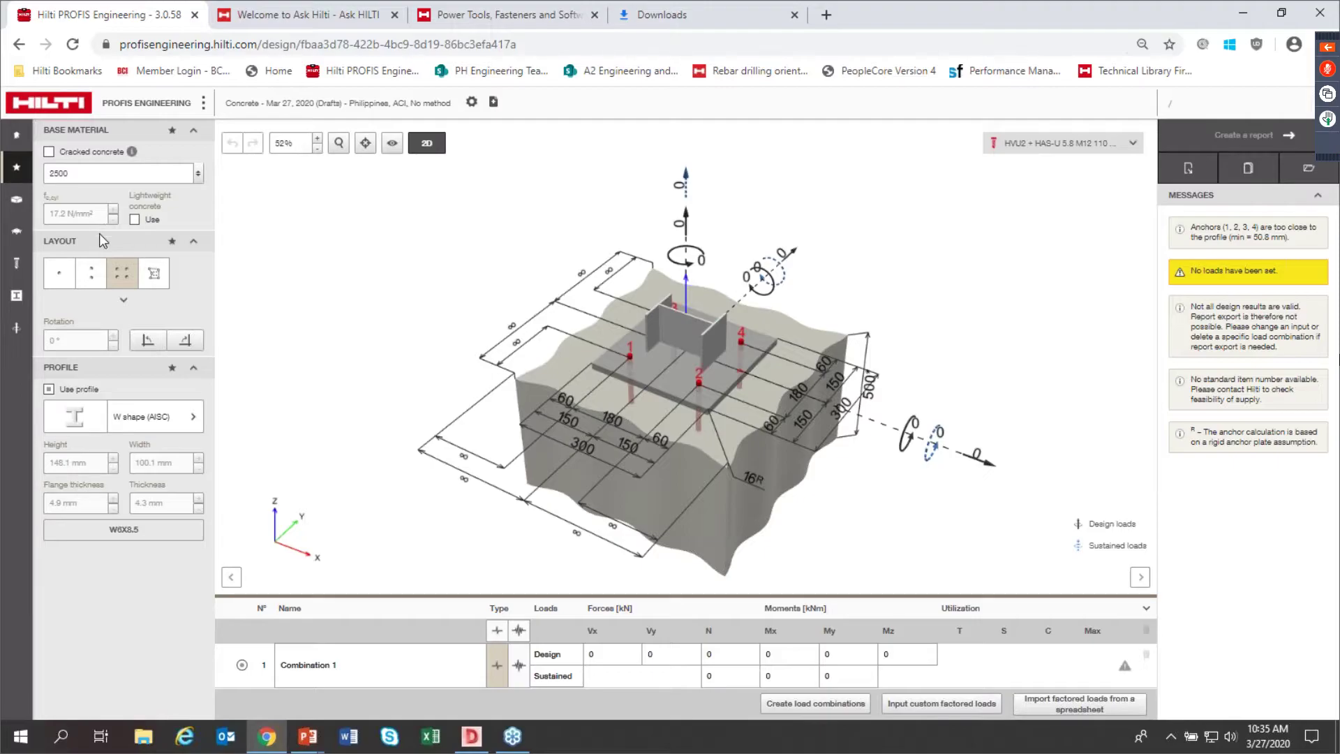
pyautogui.click(16, 199)
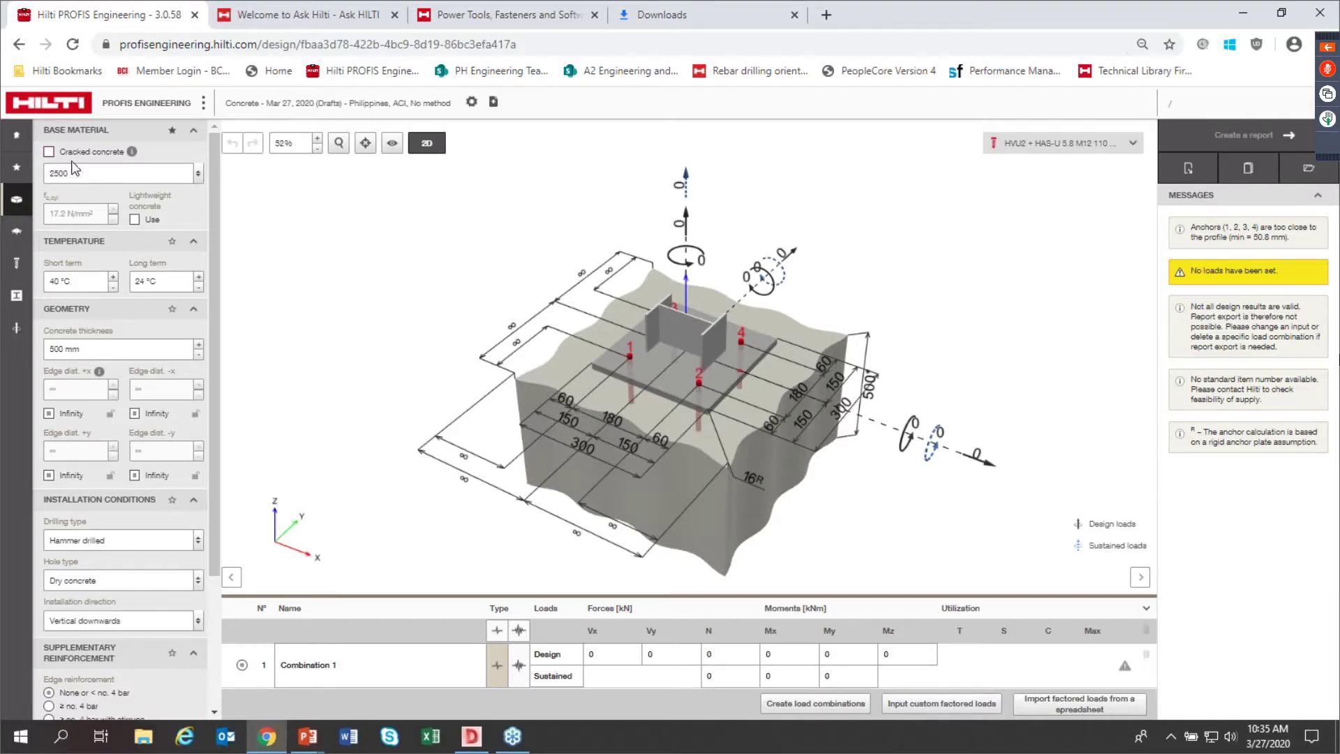
pyautogui.click(49, 152)
pyautogui.click(138, 174)
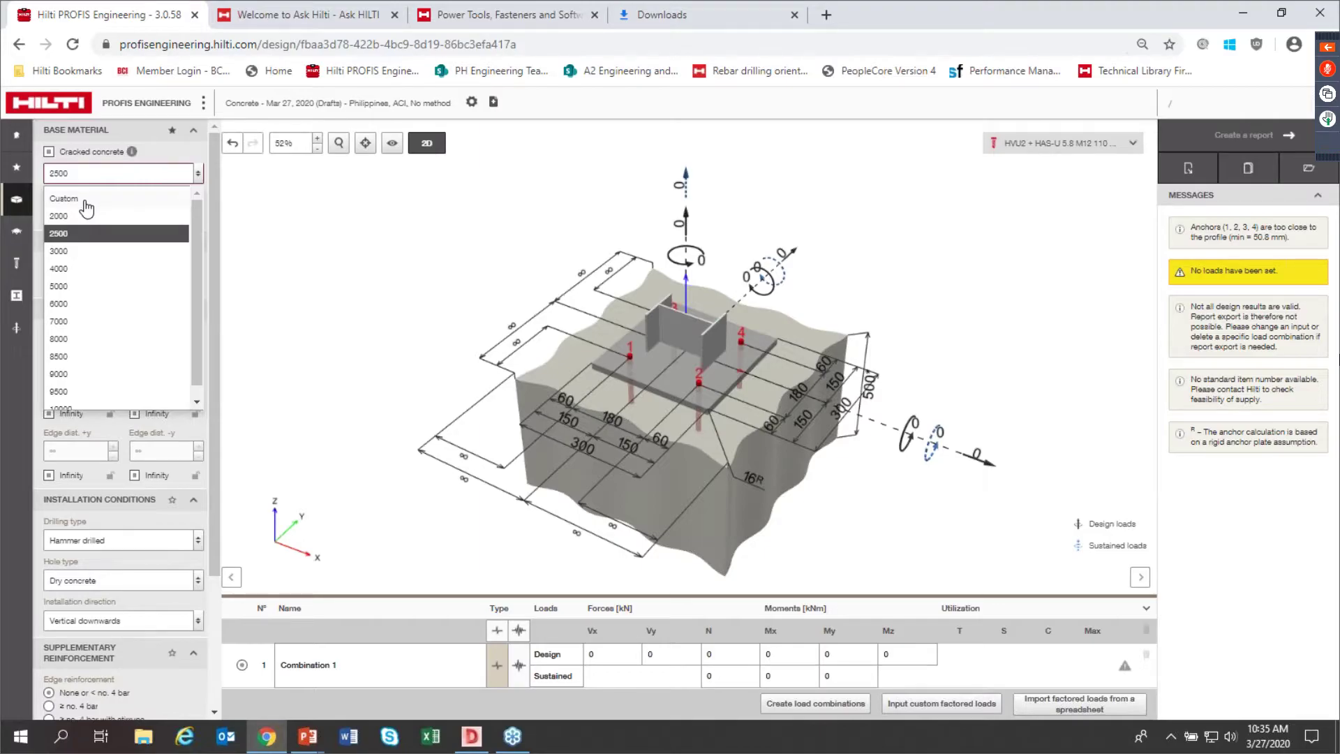
pyautogui.click(69, 285)
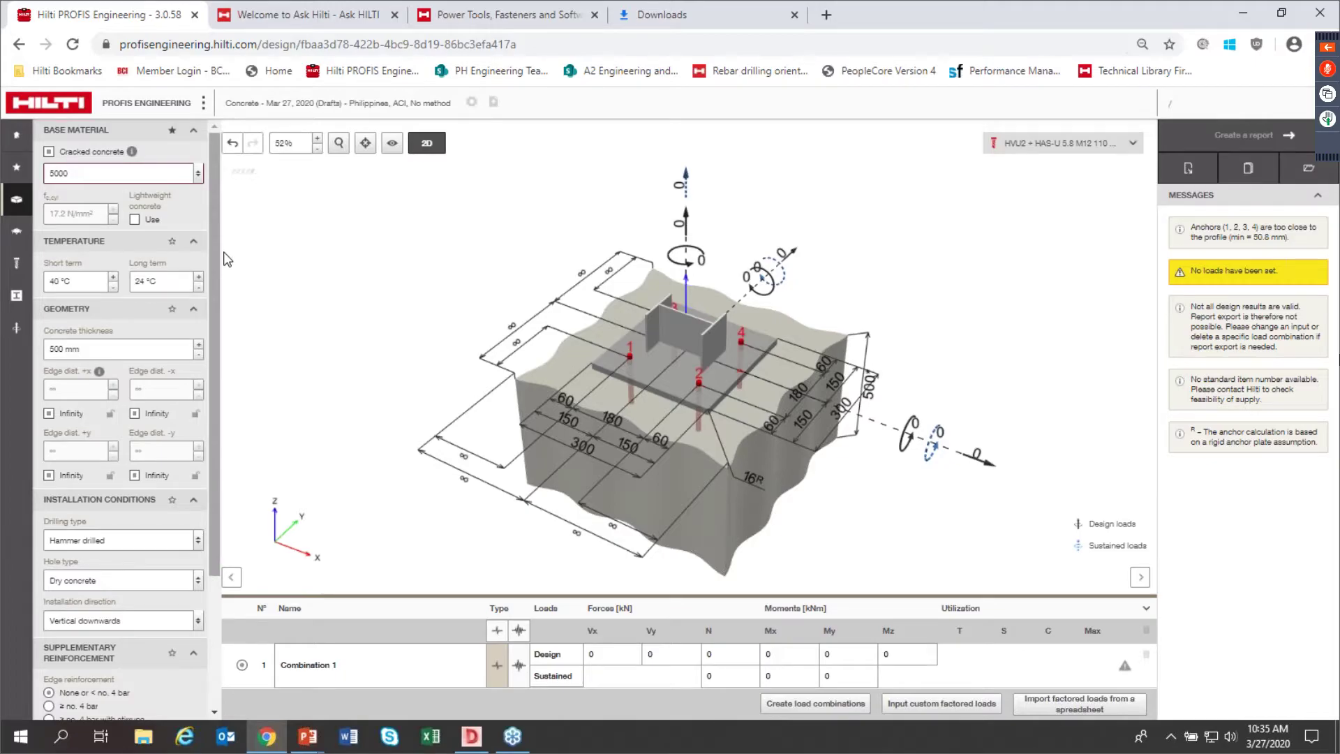
# Step: Set the concrete thickness to 700 mm using its dimension in the 3D model
pyautogui.scroll(-1, 215, 270)
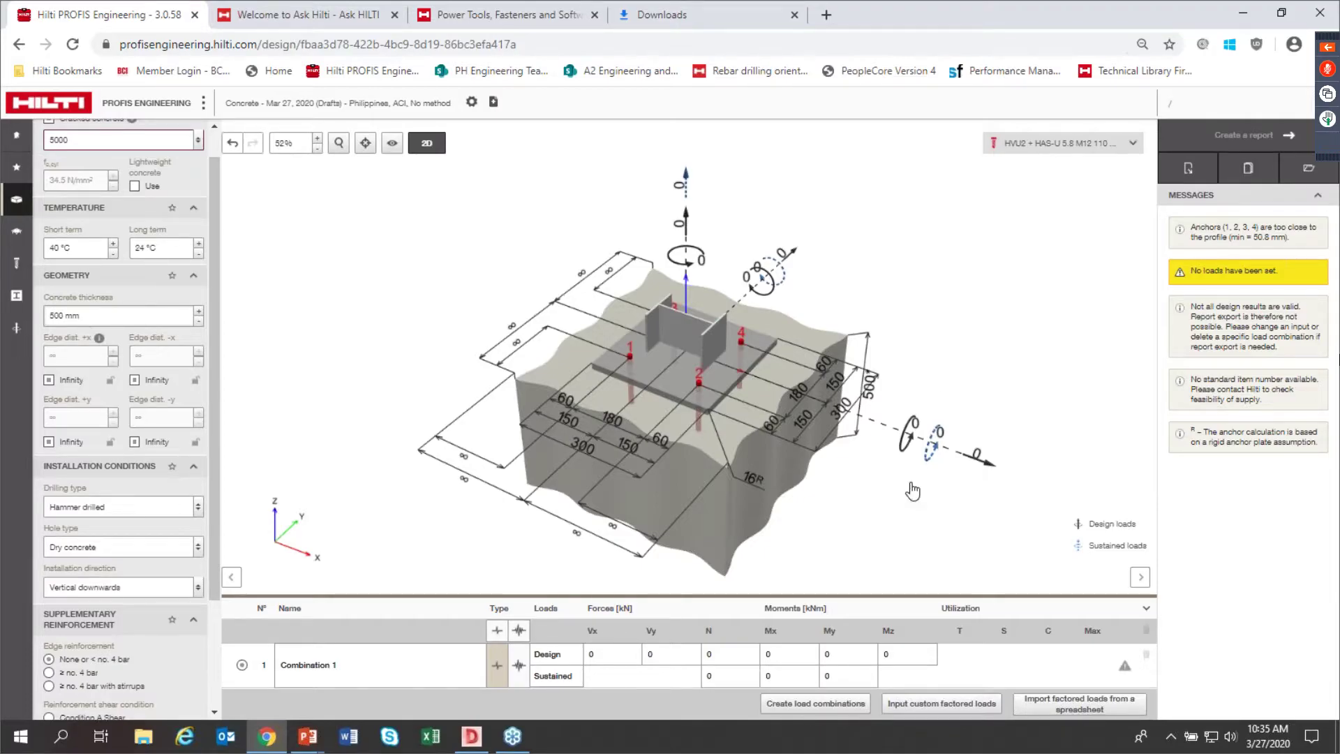
pyautogui.moveTo(914, 490); pyautogui.dragTo(881, 445)
pyautogui.click(885, 441)
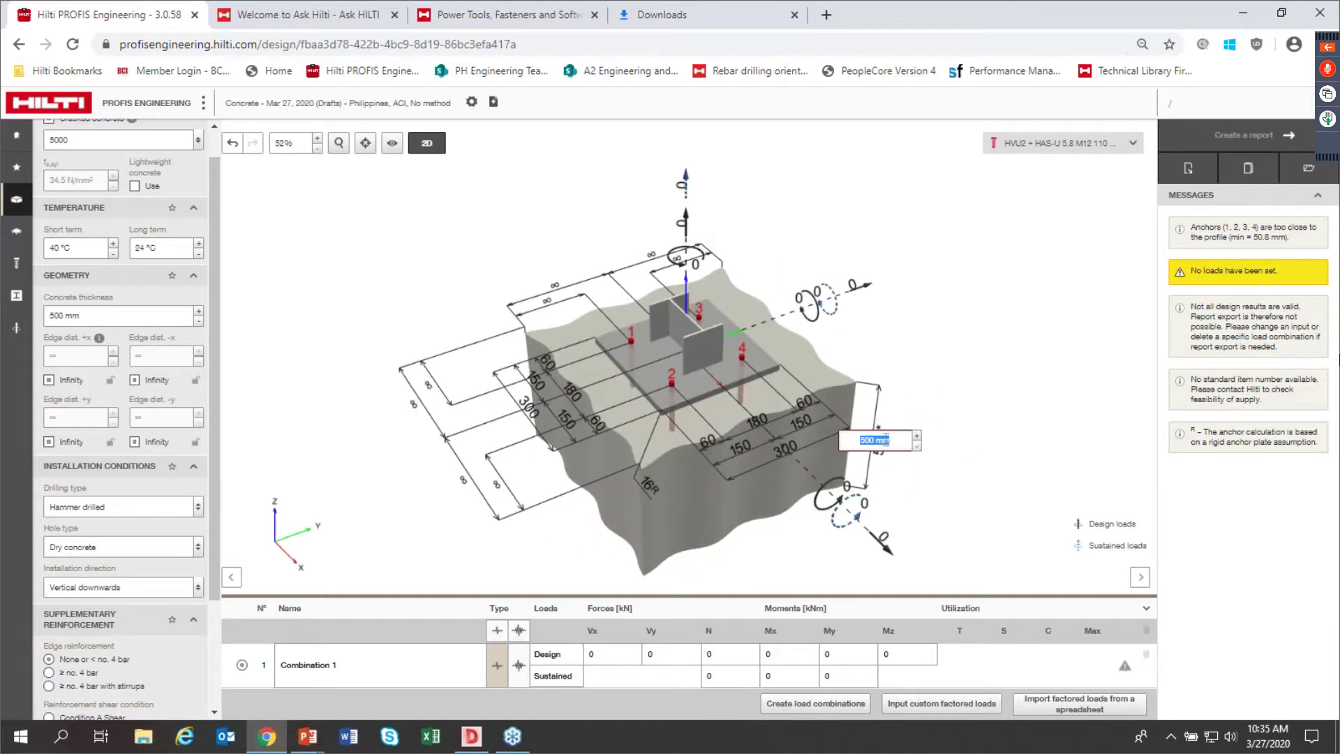
pyautogui.write('700')
pyautogui.click(389, 326)
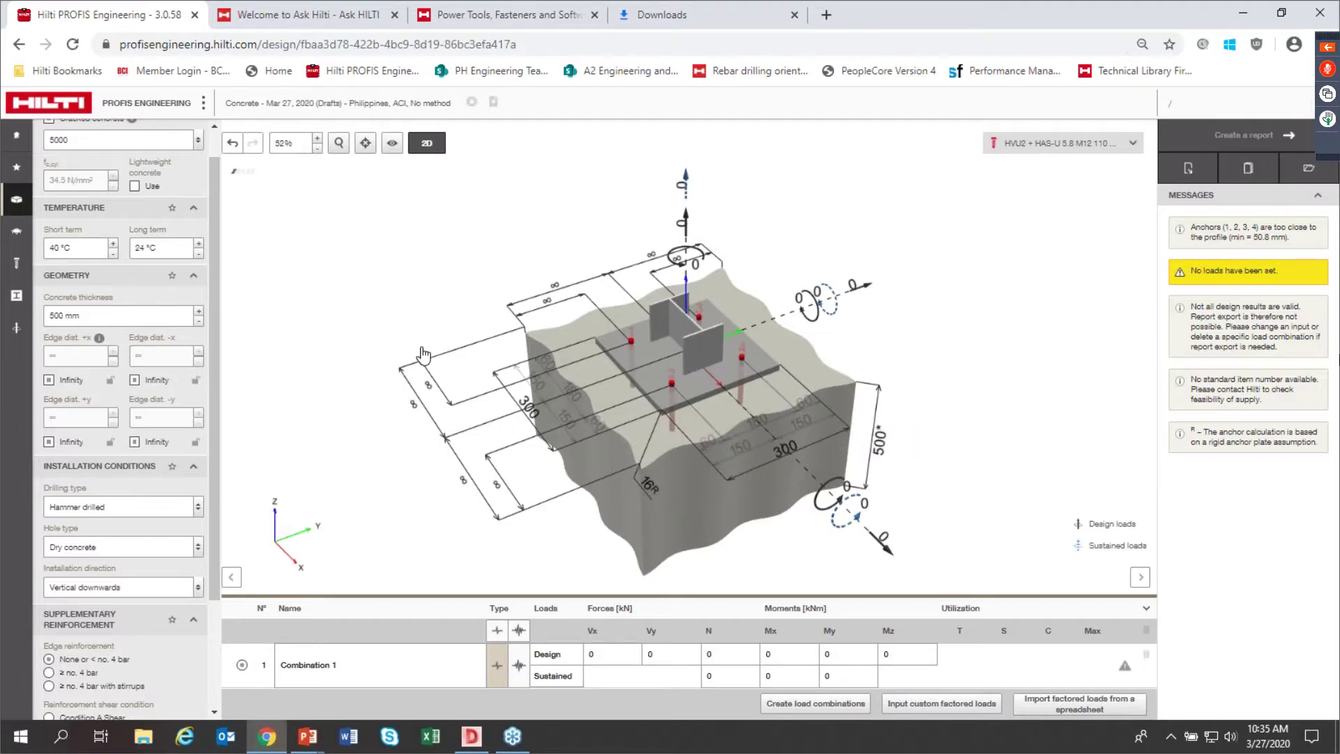
# Step: Review the drilling type and hole type options, keeping hammer drilled and dry concrete, and examine the supplementary reinforcement settings
pyautogui.moveTo(214, 420); pyautogui.dragTo(214, 453)
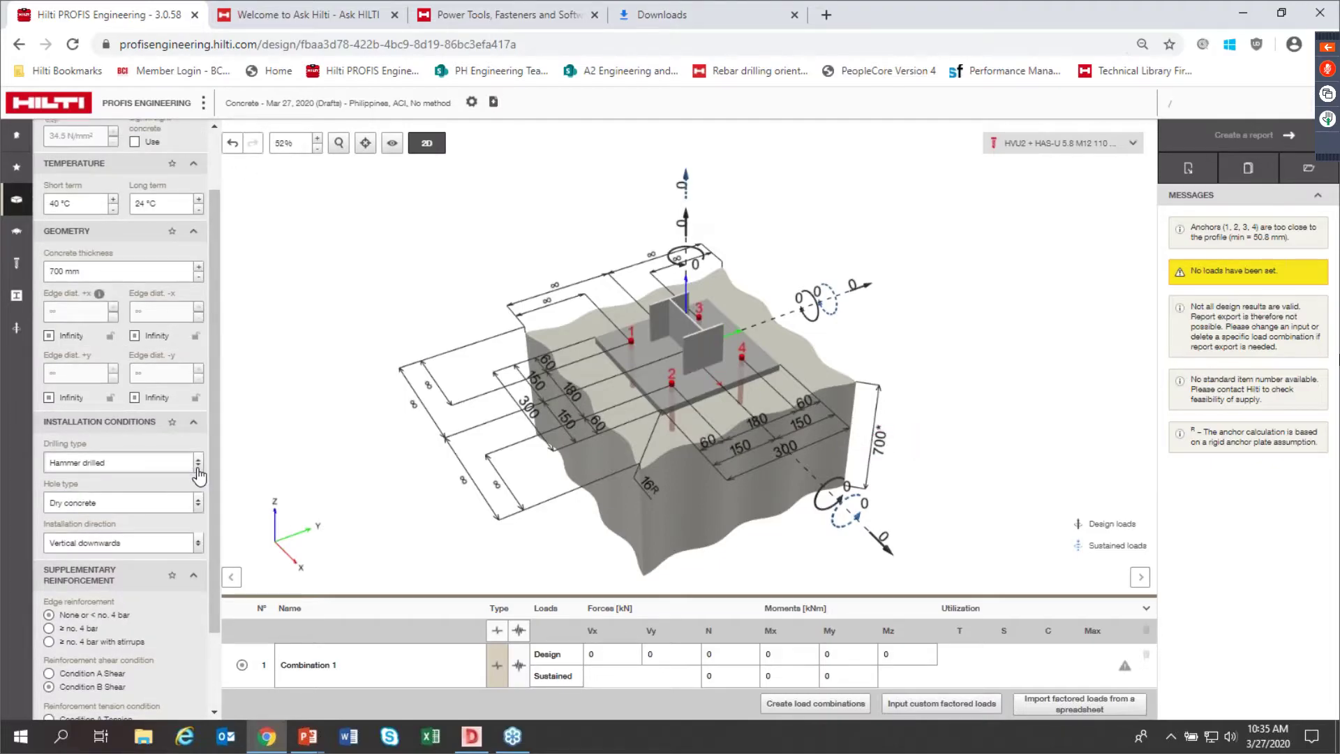
pyautogui.click(198, 473)
pyautogui.click(199, 472)
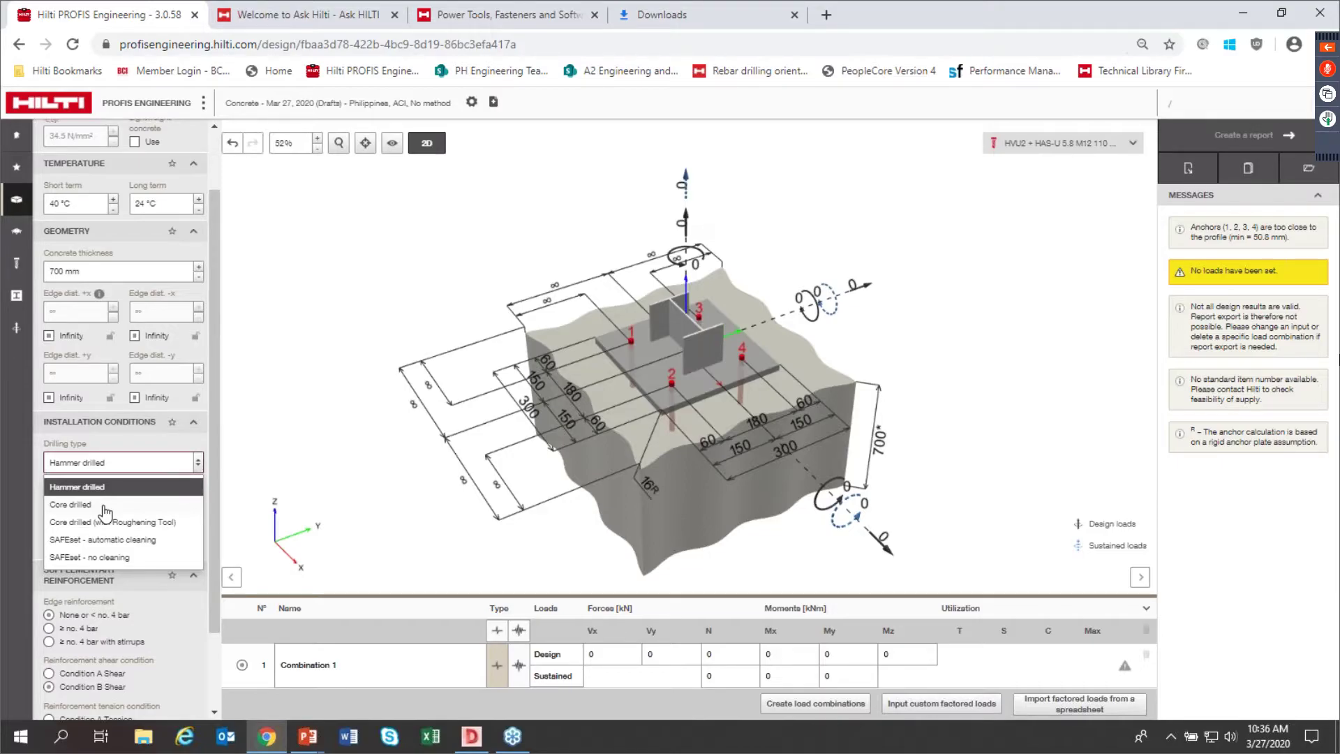
pyautogui.click(141, 491)
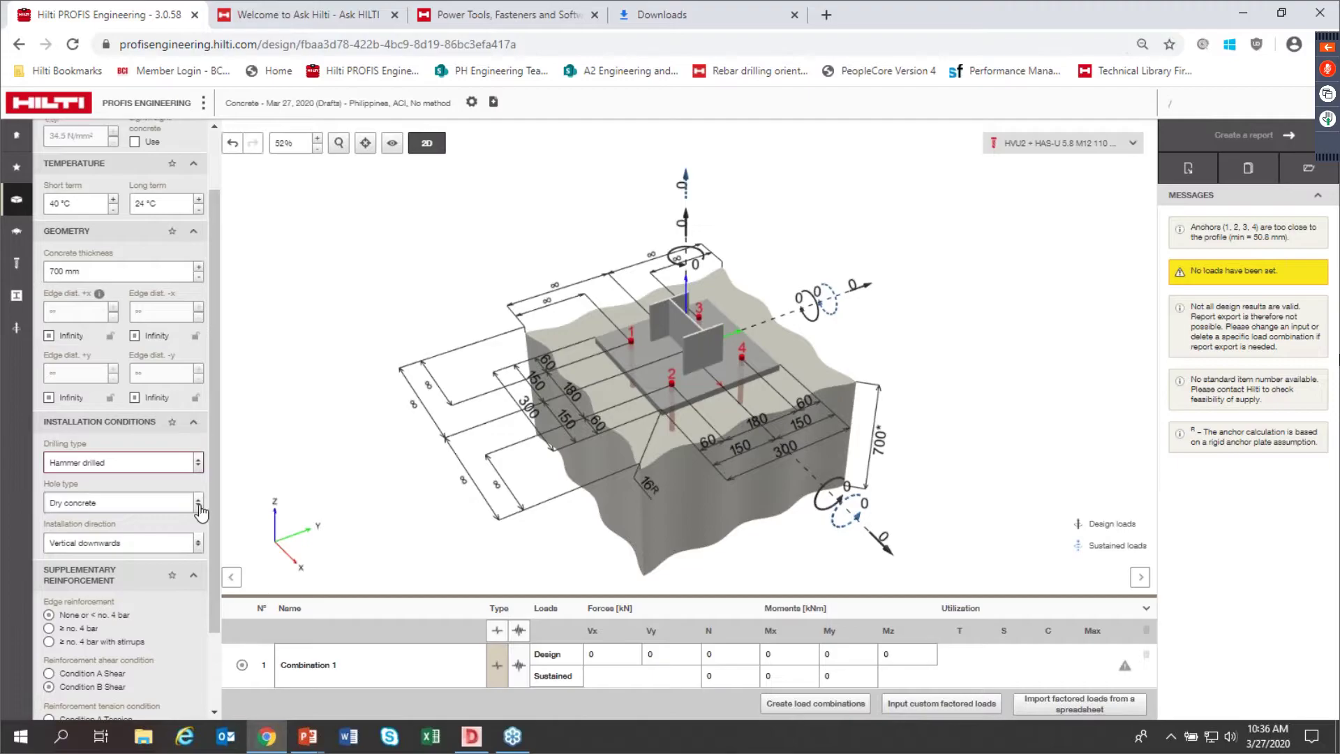
pyautogui.click(147, 503)
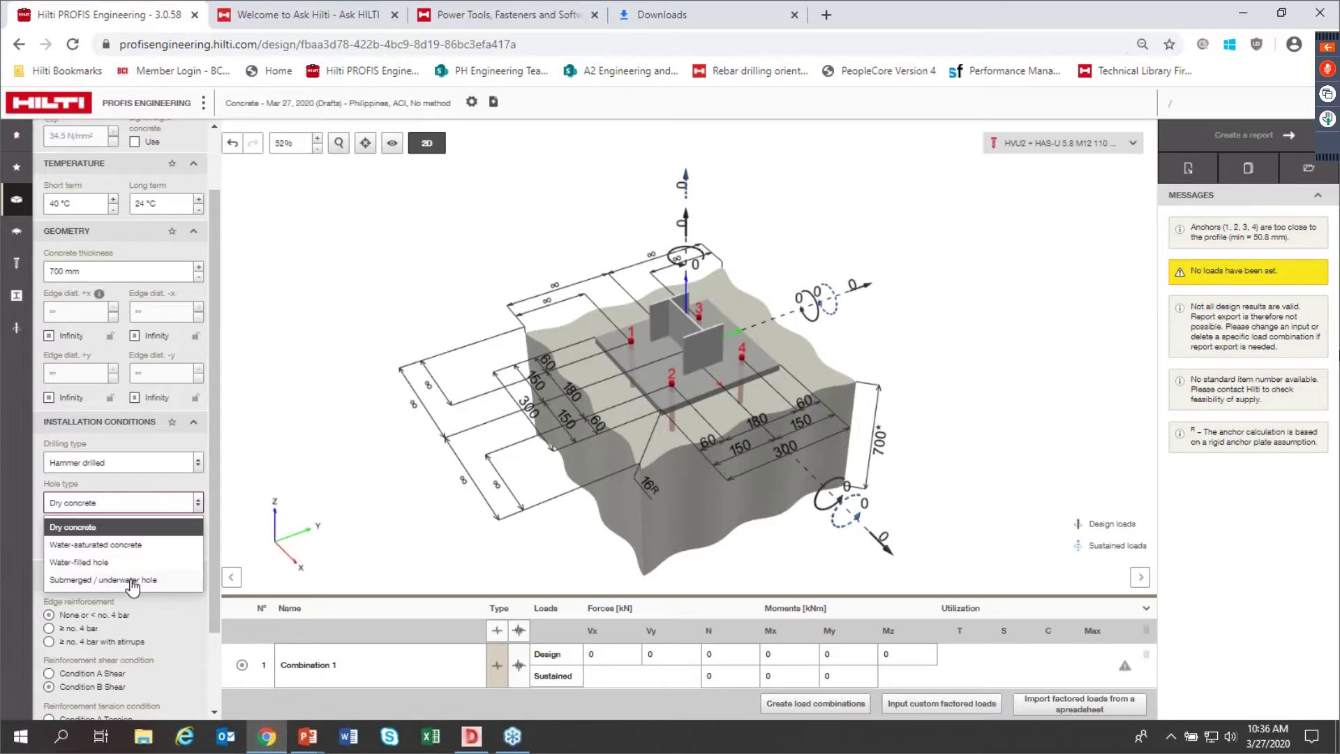
pyautogui.click(258, 497)
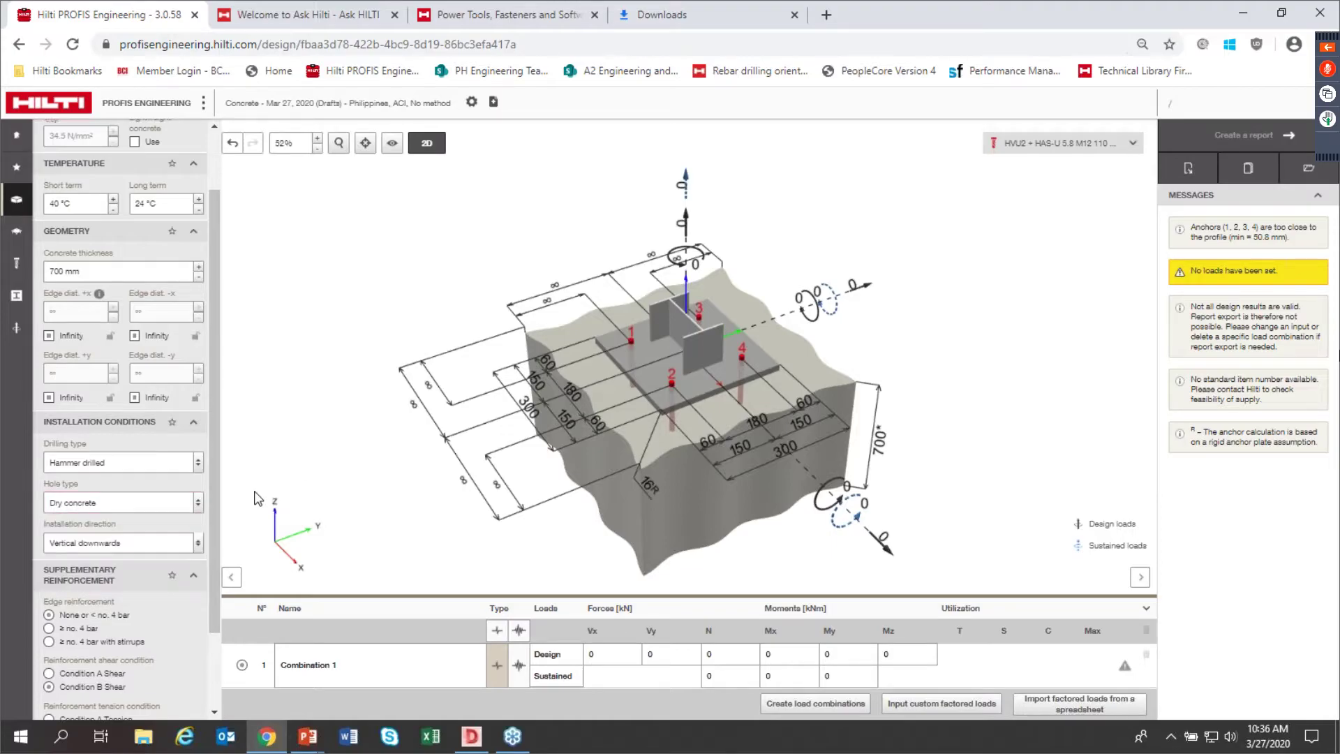
pyautogui.scroll(-2, 209, 502)
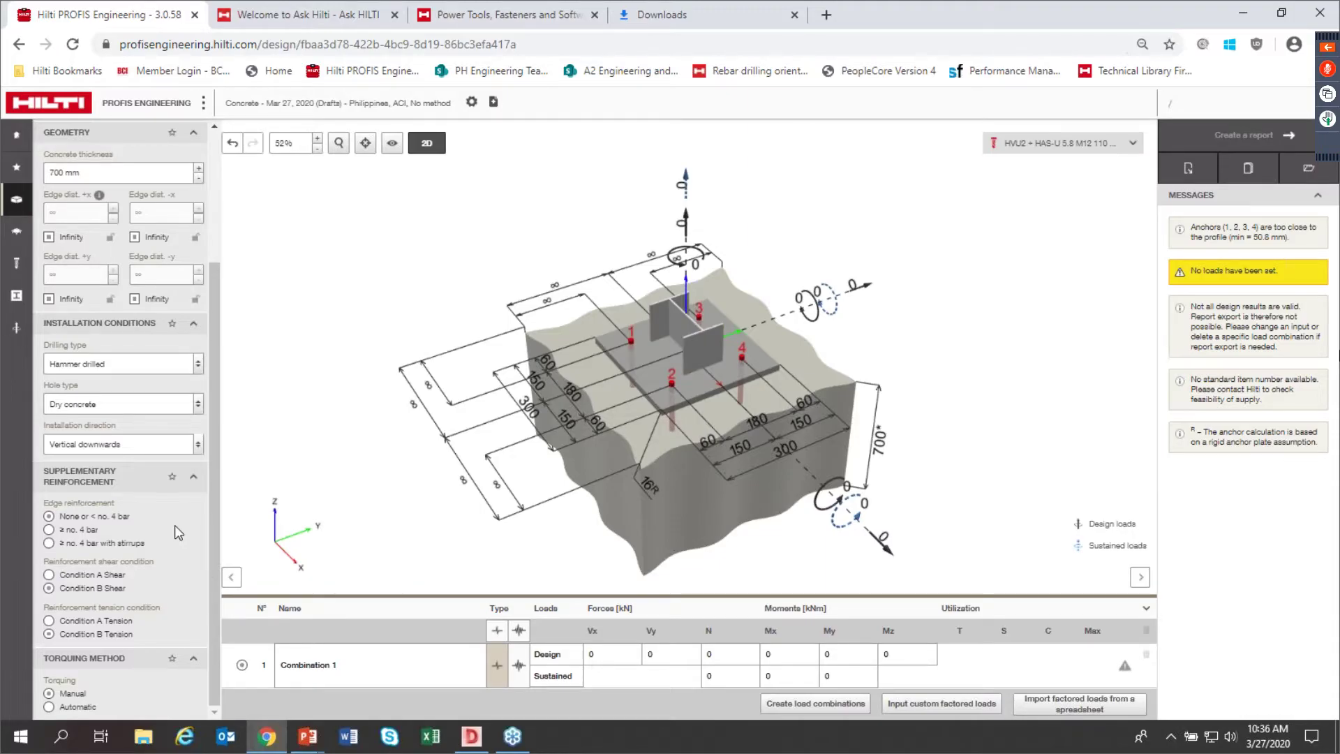
pyautogui.moveTo(103, 505)
# Step: Review the custom steel properties for the anchor plate and apply ASTM A36 from the guideline steel materials
pyautogui.click(15, 235)
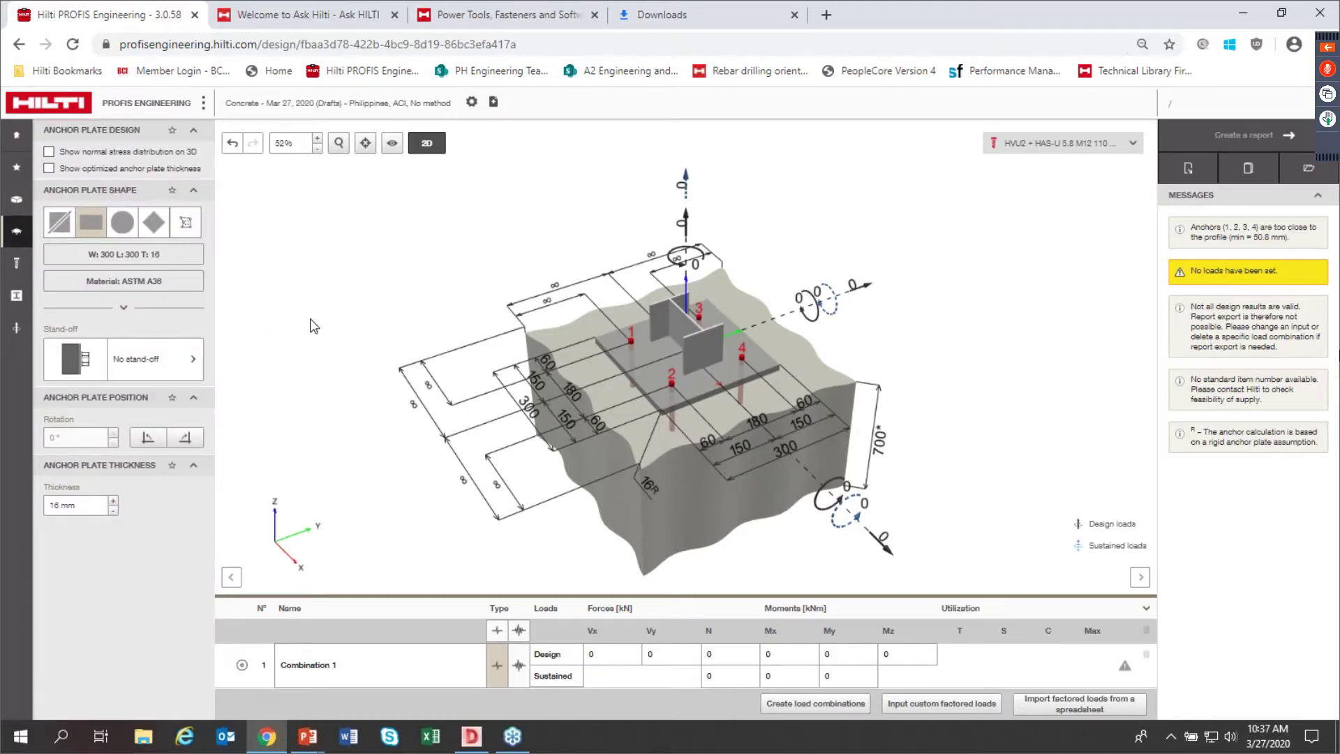
pyautogui.click(166, 283)
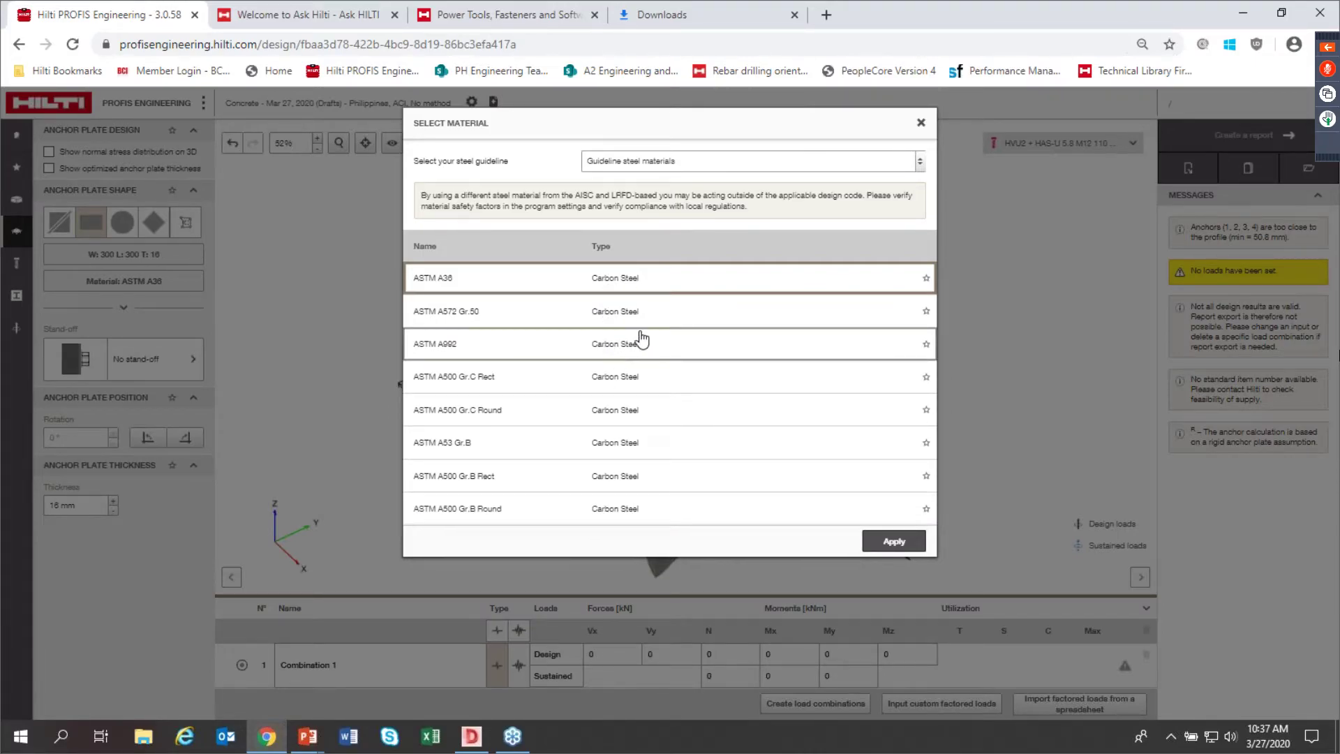
pyautogui.click(888, 162)
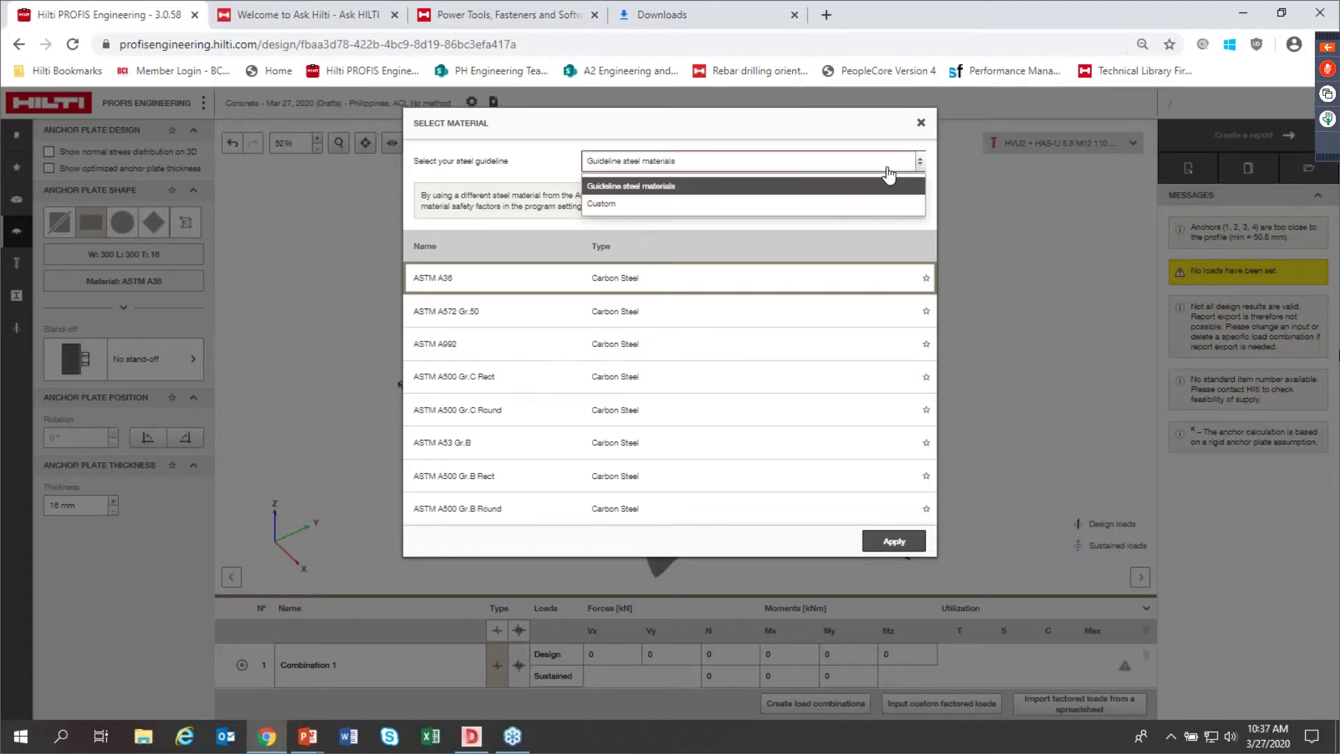
pyautogui.click(638, 205)
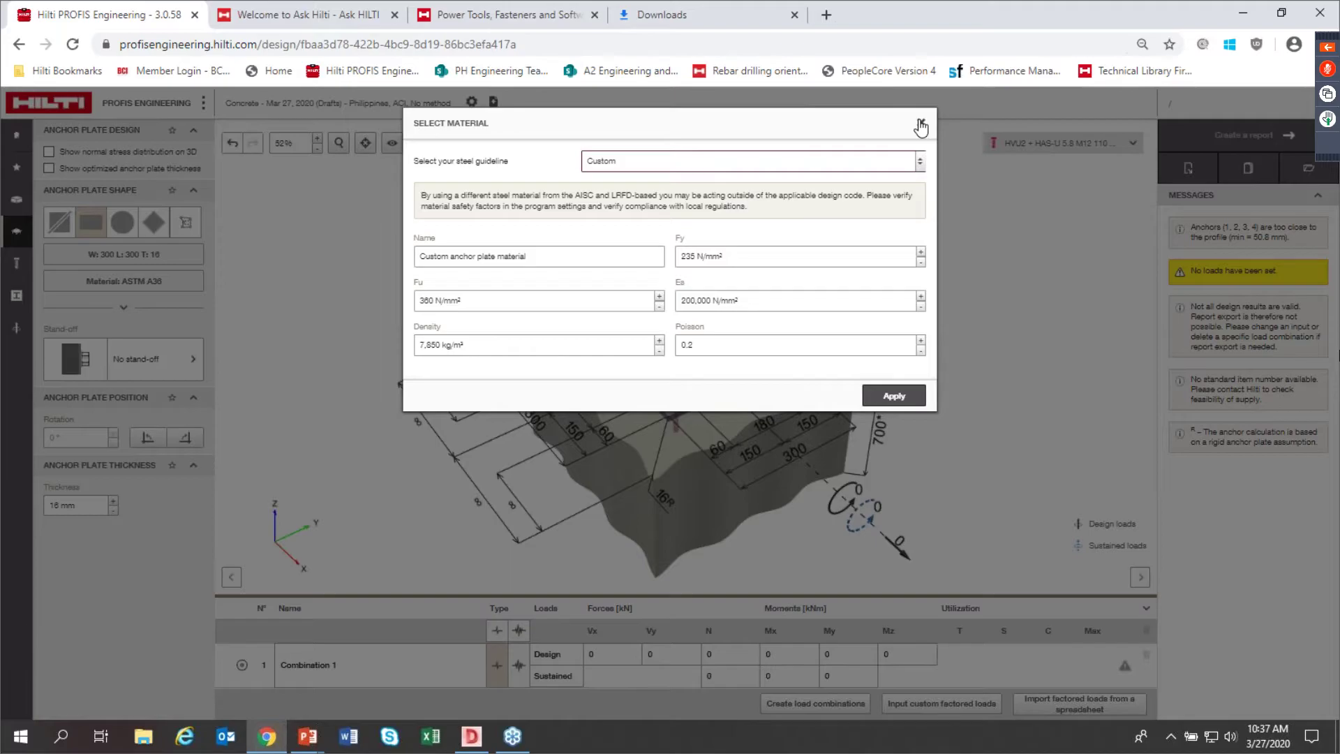
pyautogui.click(912, 168)
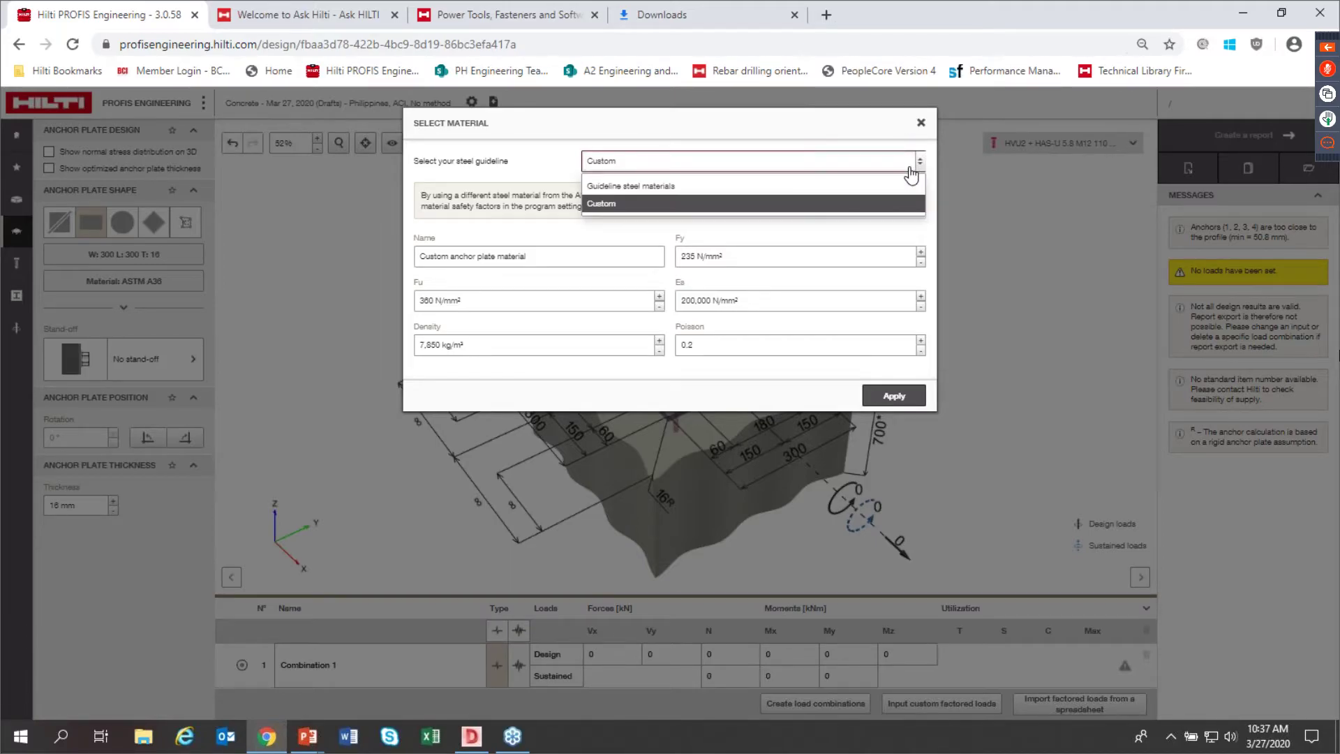
pyautogui.click(643, 186)
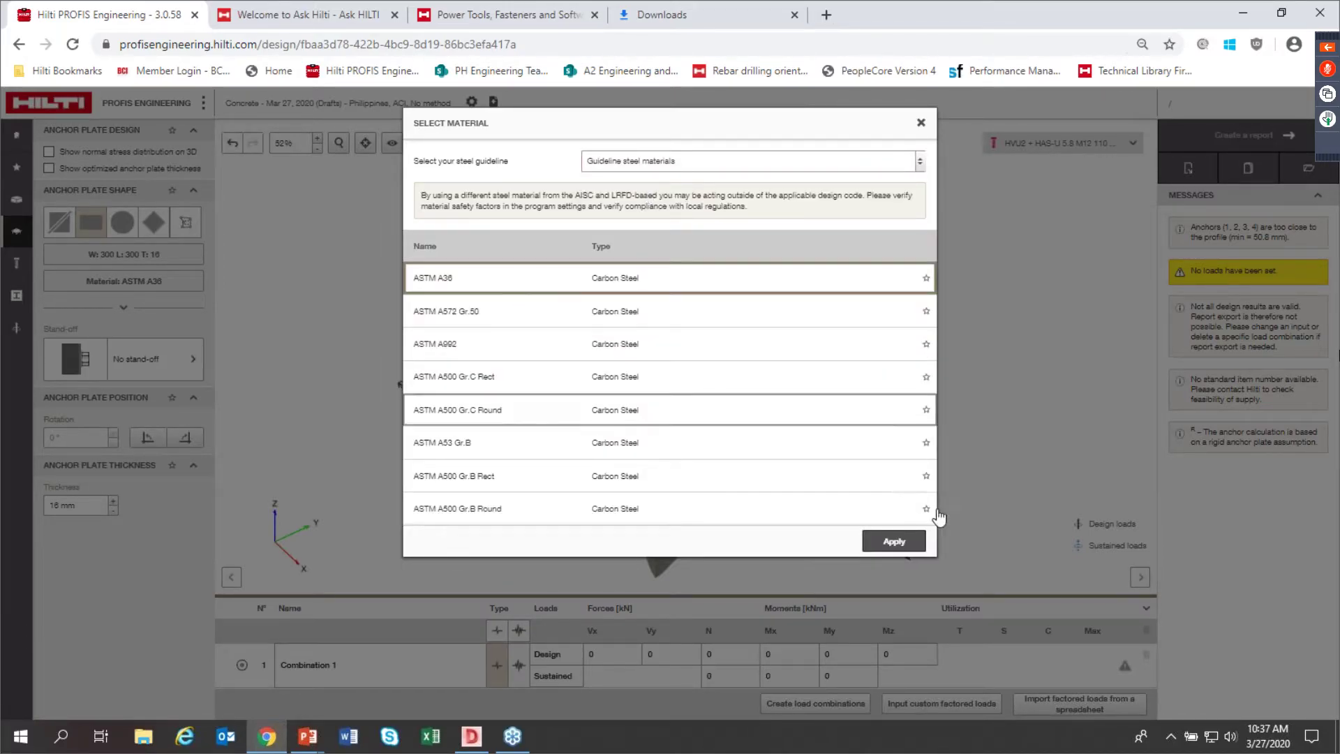
pyautogui.click(898, 543)
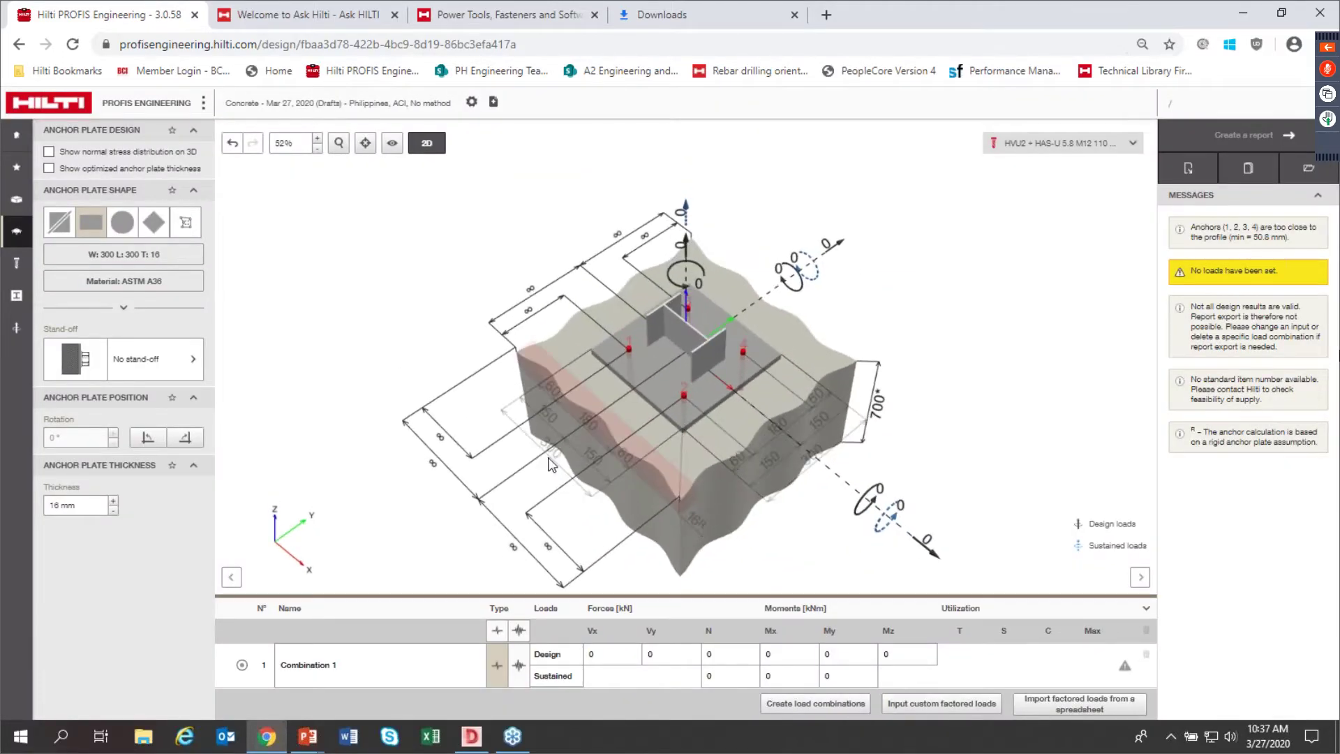
# Step: Set the anchor spacing to 190 mm in both directions using the dimensions in the 3D model
pyautogui.click(776, 434)
pyautogui.write('150')
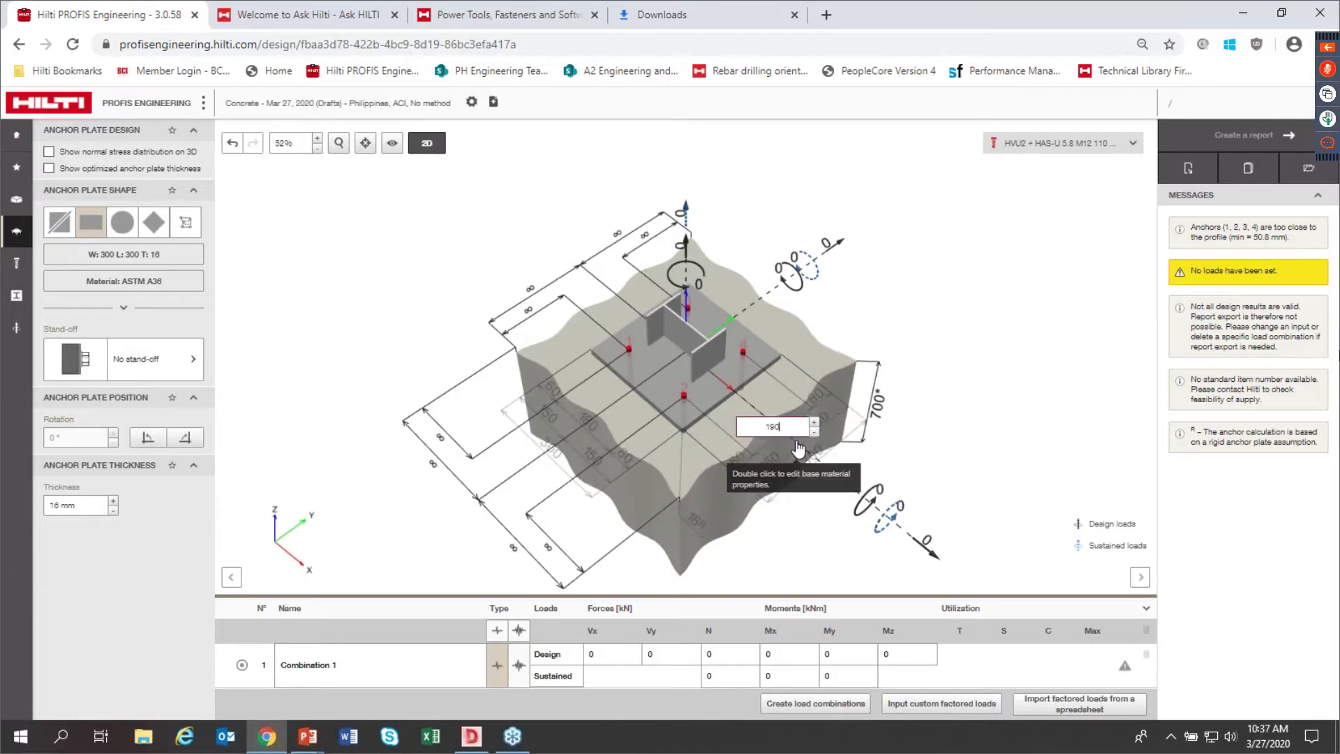
pyautogui.press('Return')
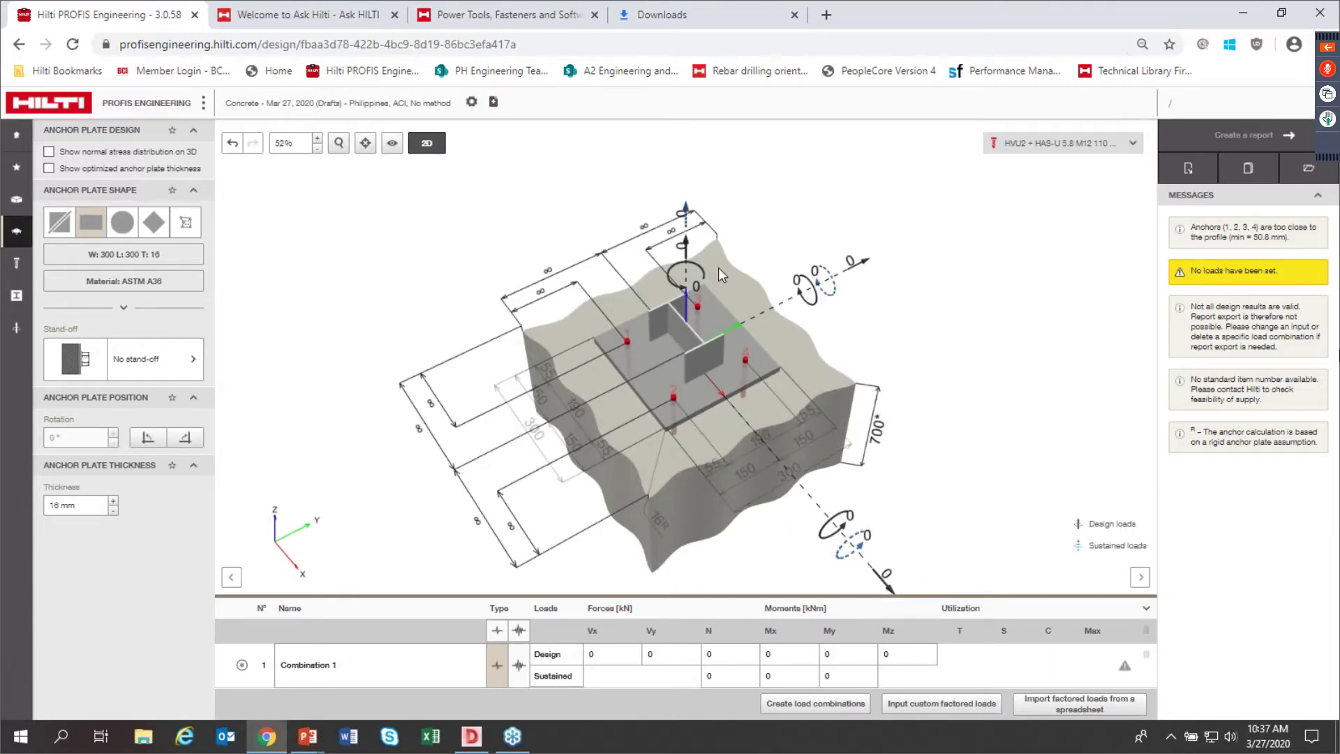
# Step: Try moving the upper-left anchor 5 mm outward in the 2D editor, and undo the move
pyautogui.click(428, 150)
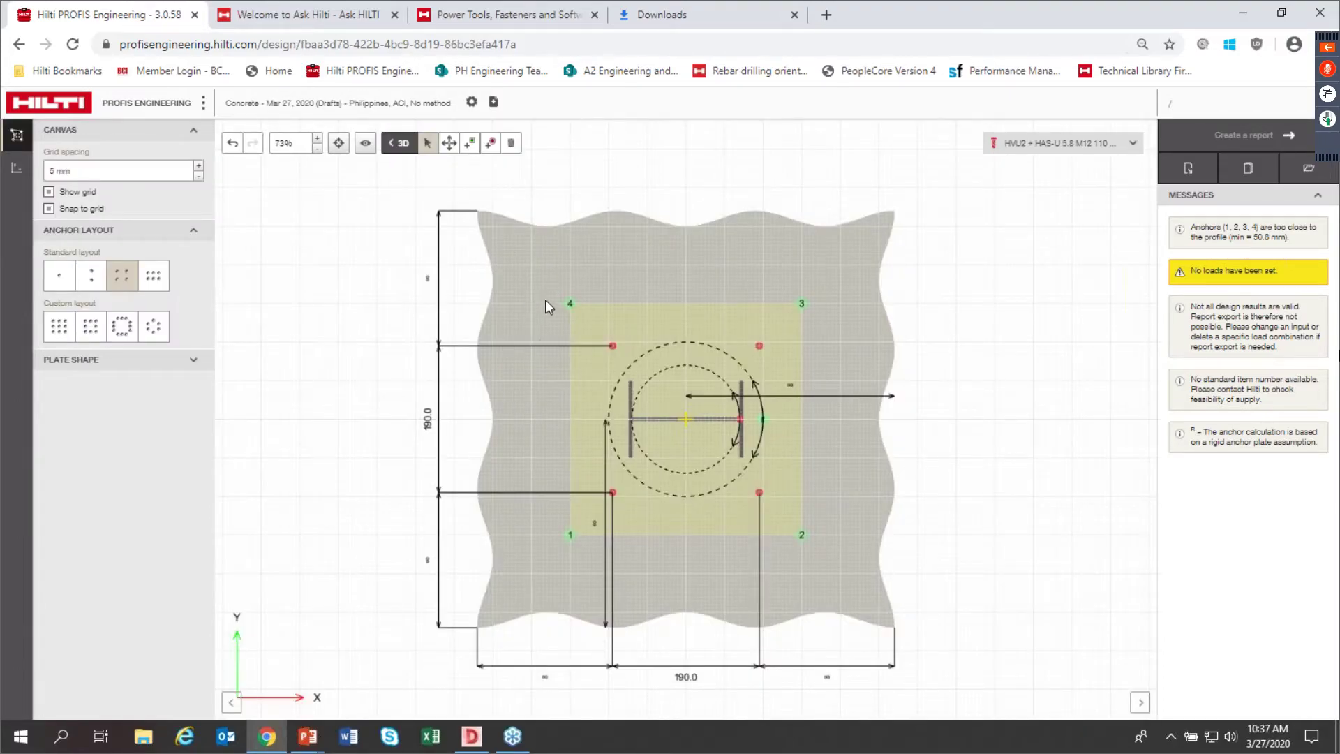
pyautogui.click(613, 346)
pyautogui.moveTo(614, 350); pyautogui.dragTo(606, 345)
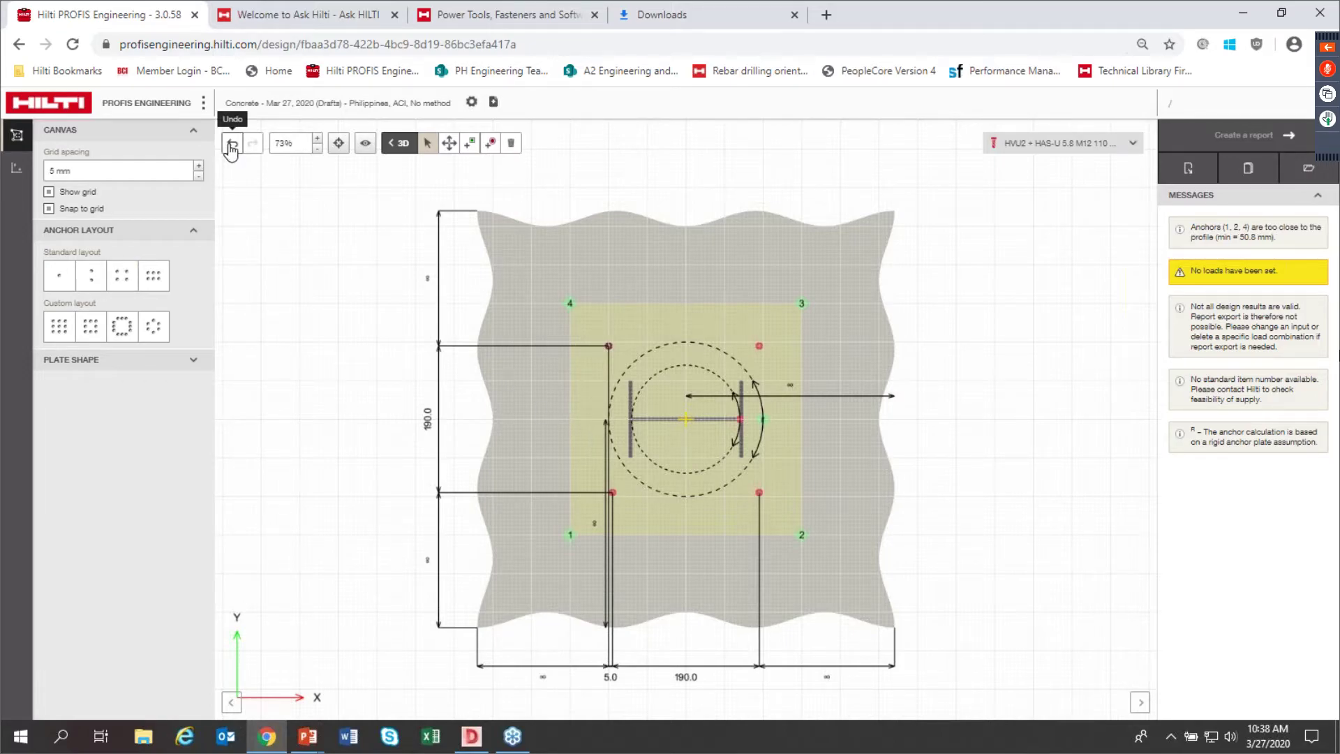
pyautogui.click(231, 145)
# Step: Examine the coordinates of the anchor nodes and anchor plate nodes in the 2D editor and return to the 3D model
pyautogui.click(15, 173)
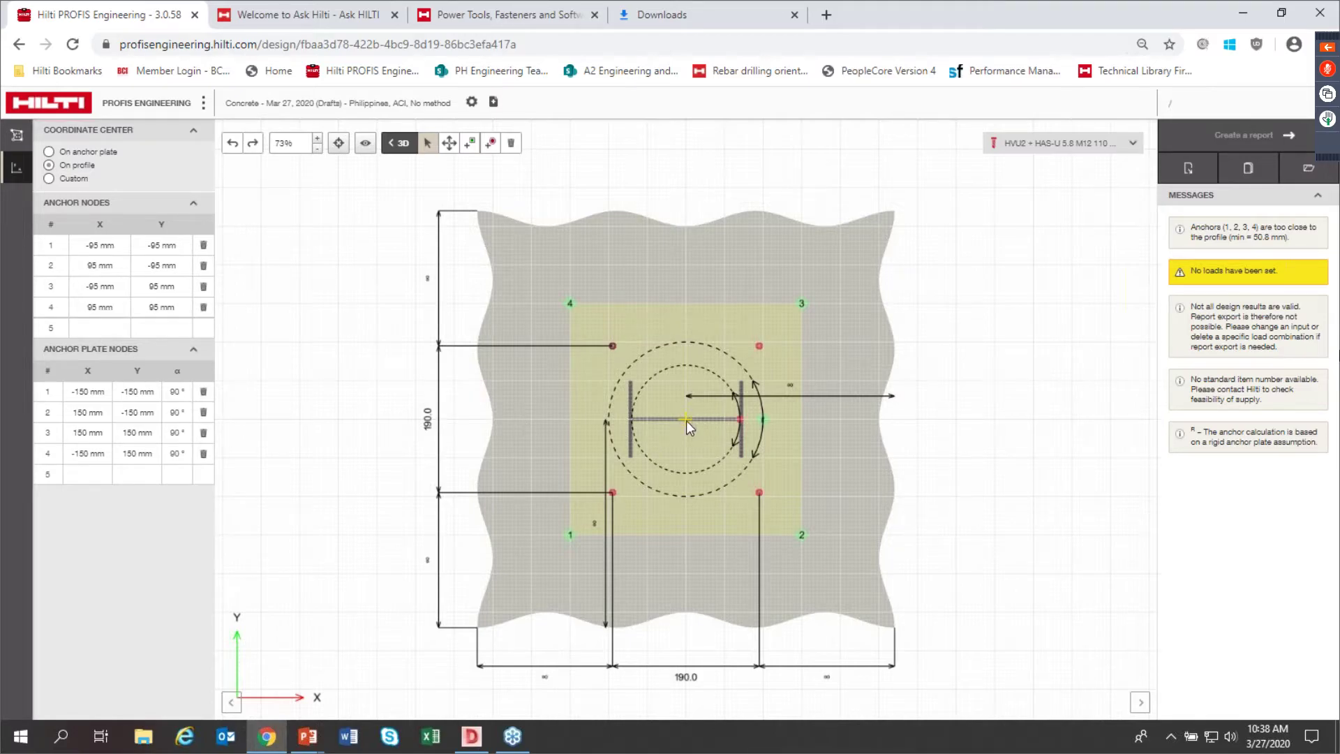
pyautogui.click(402, 145)
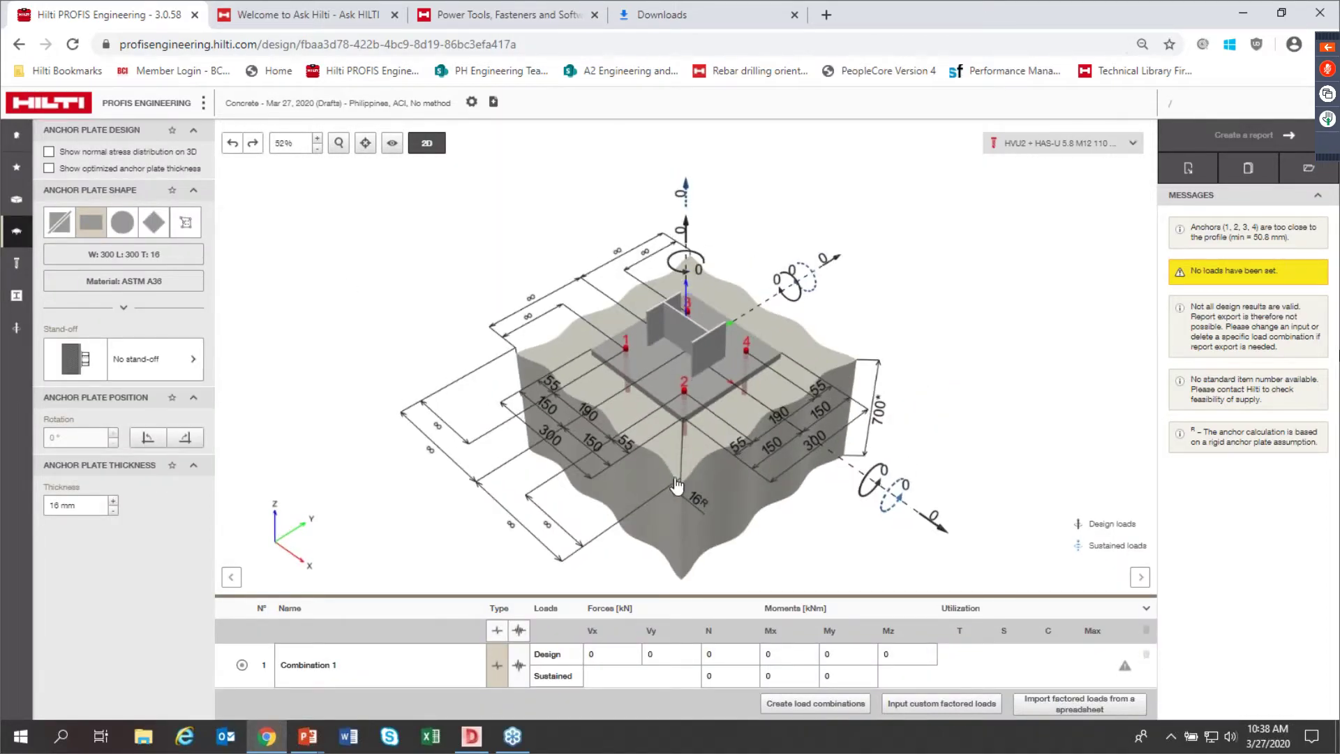
# Step: Set the anchor plate thickness to 10 mm and review the stand-off types, keeping no stand-off
pyautogui.click(701, 507)
pyautogui.write('10')
pyautogui.press('Return')
pyautogui.click(161, 362)
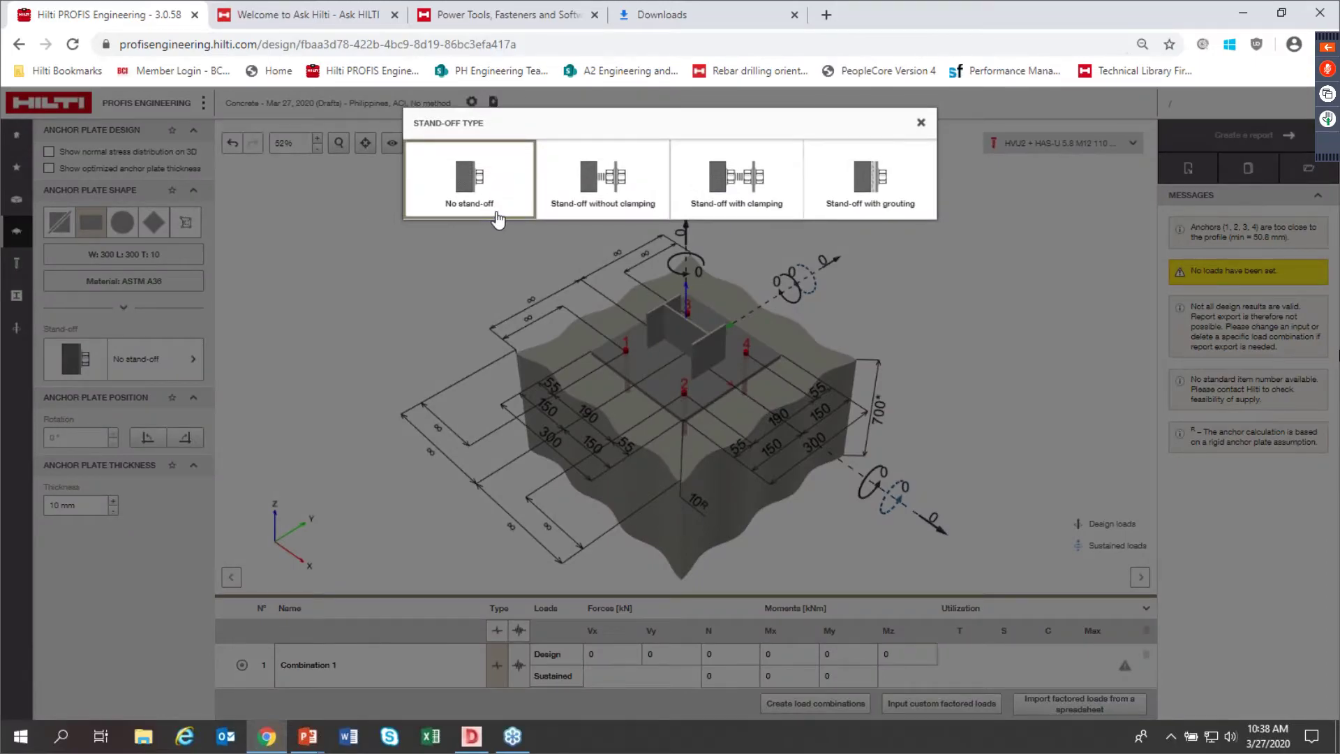
pyautogui.click(921, 123)
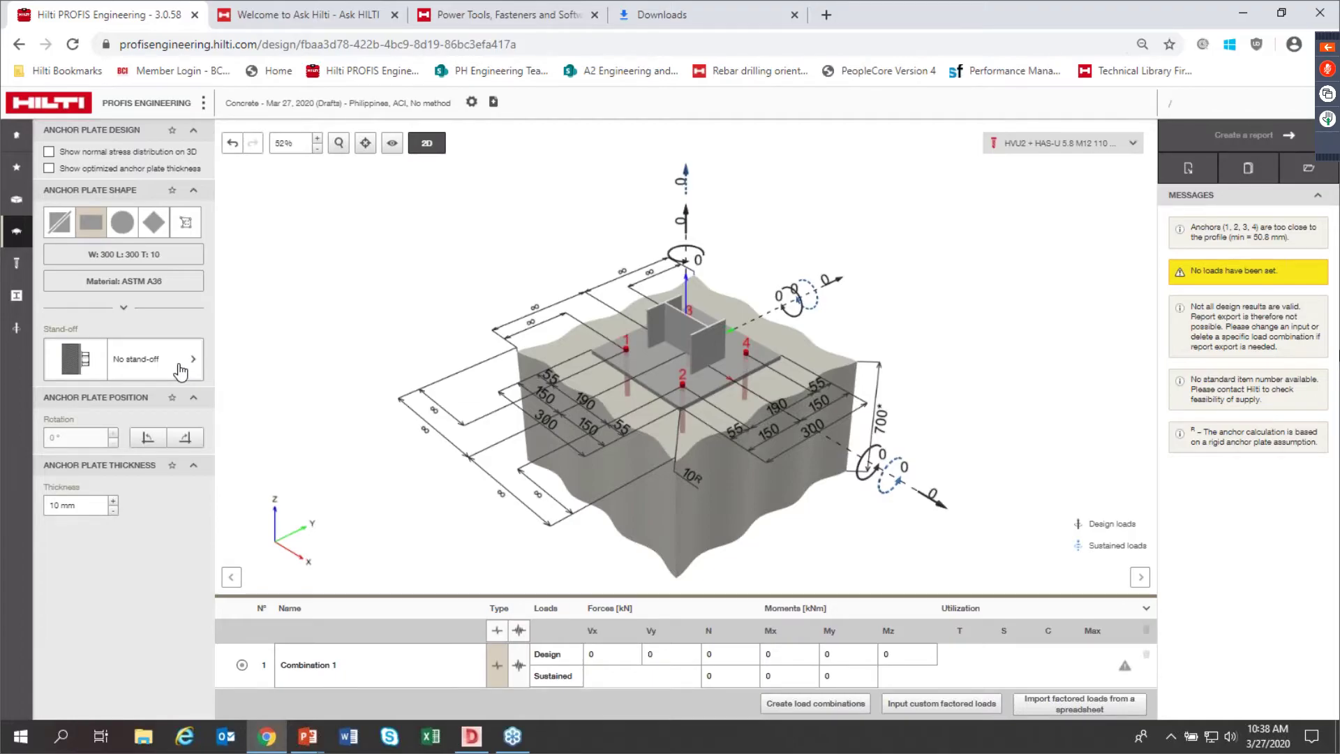
# Step: Browse the anchor families with the mechanical and adhesive filters, and leave the selection without choosing another family
pyautogui.click(16, 263)
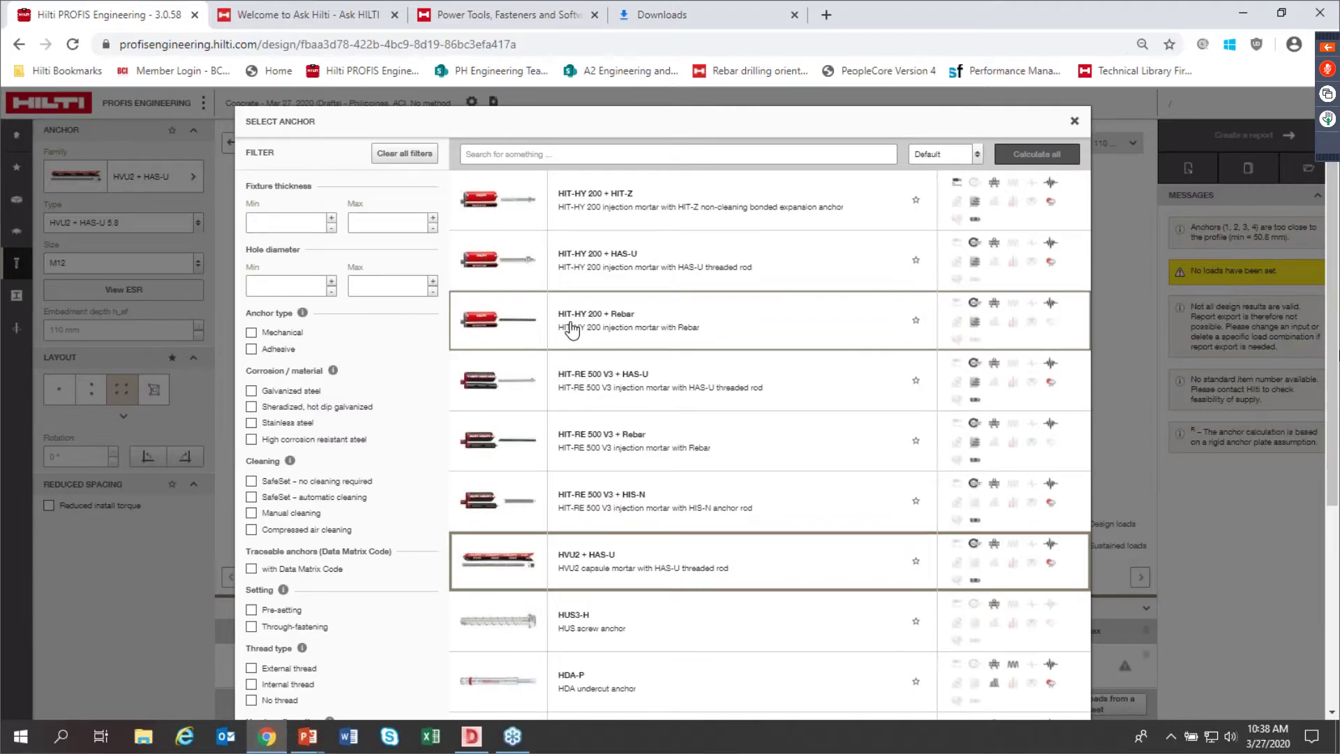
pyautogui.click(252, 334)
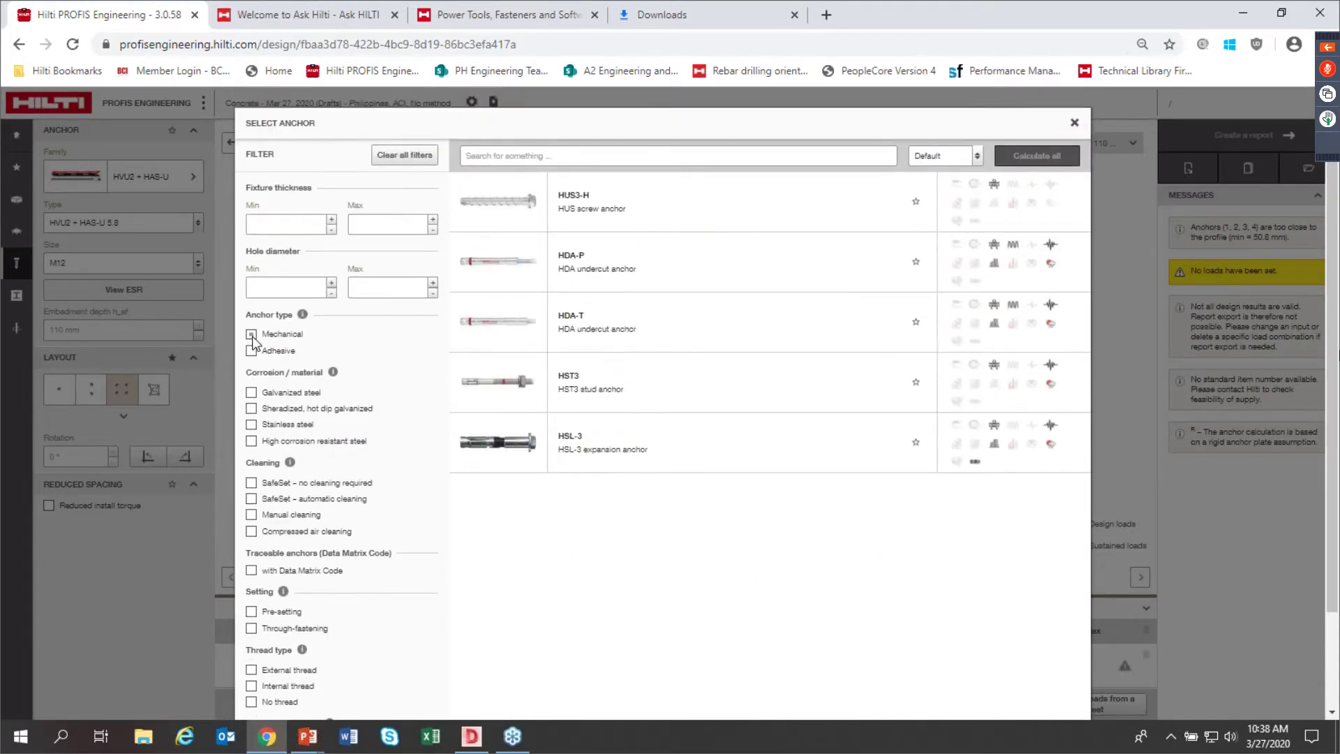
pyautogui.click(253, 351)
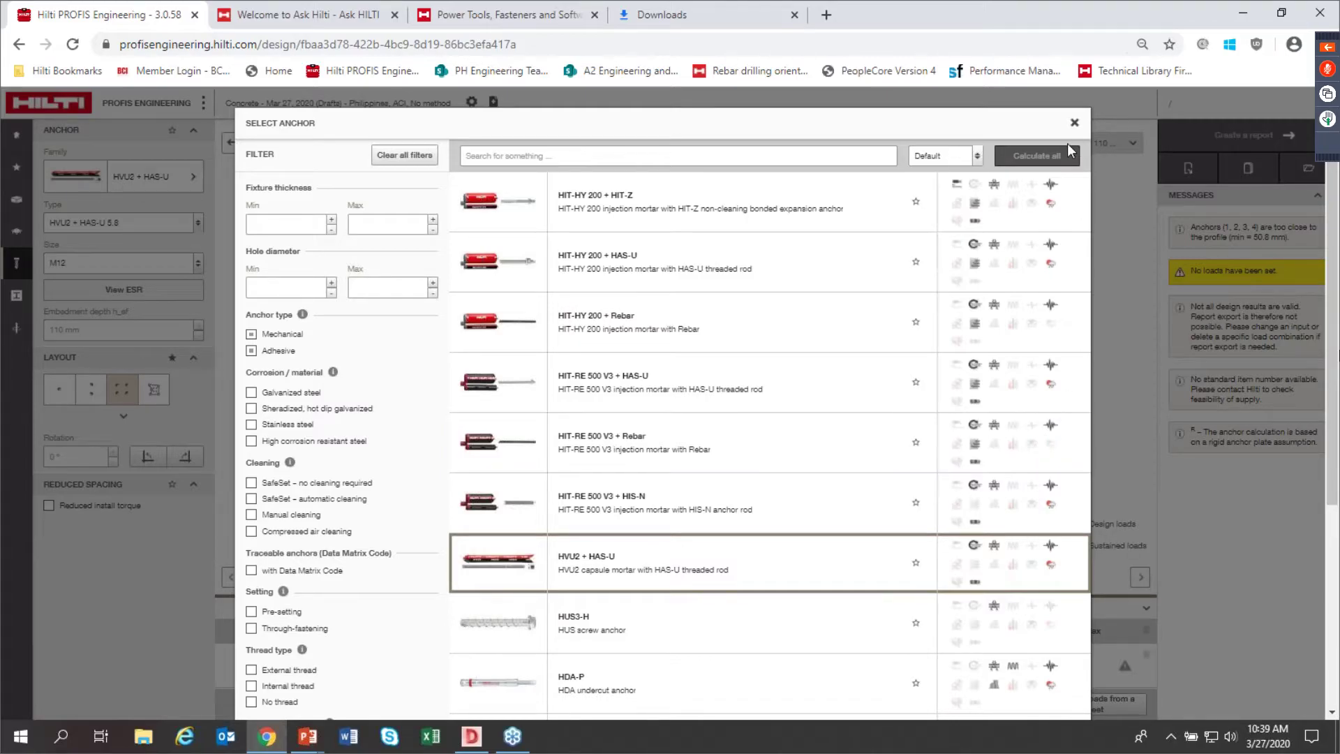
pyautogui.click(1075, 122)
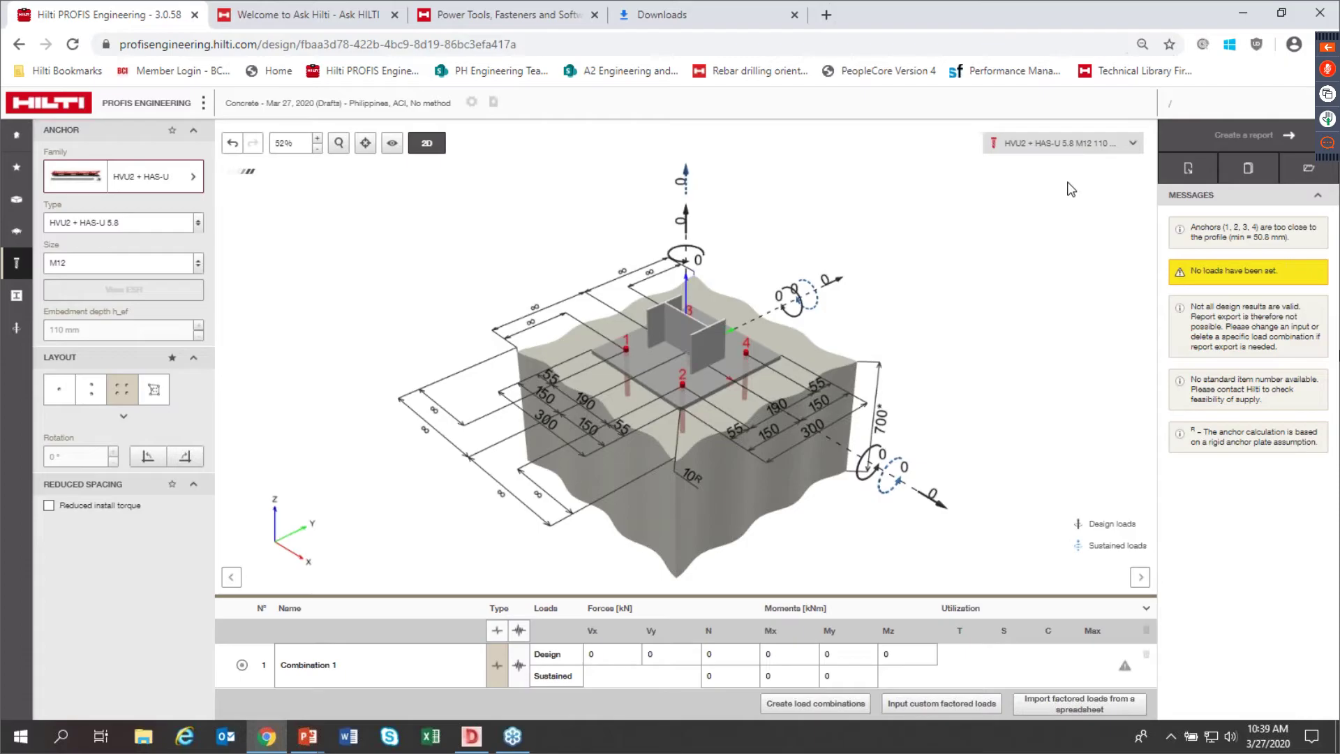
# Step: Choose the HIT-RE 500 V3 + HAS-U anchor family with type HAS-U 8.8 and size M16
pyautogui.click(1128, 145)
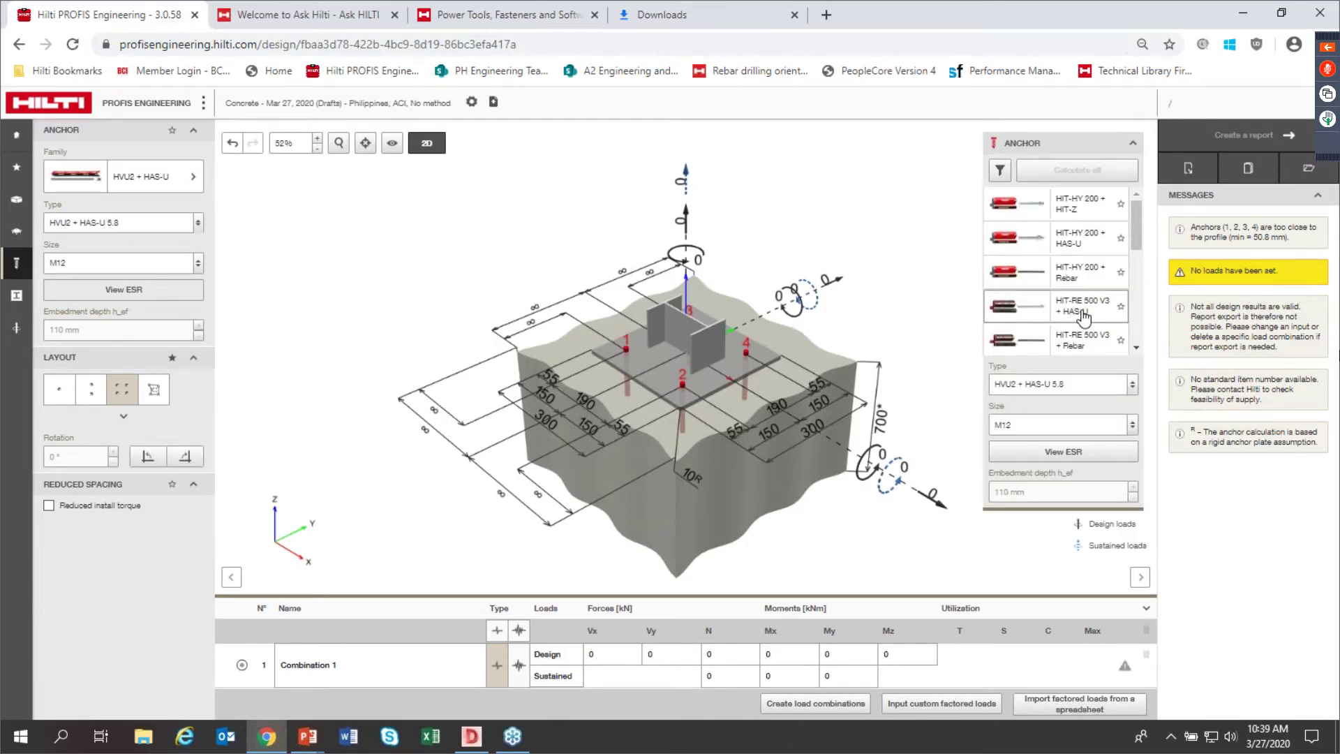
pyautogui.click(1083, 312)
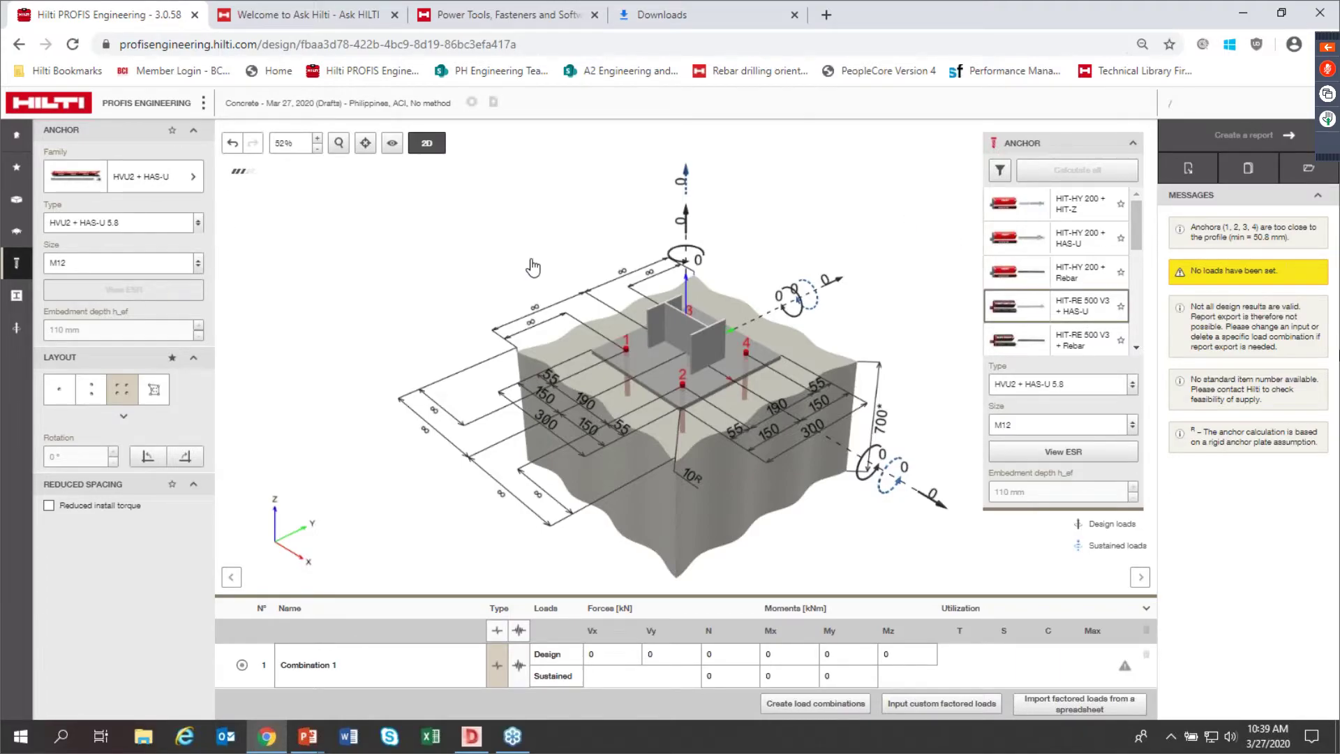
pyautogui.click(1132, 384)
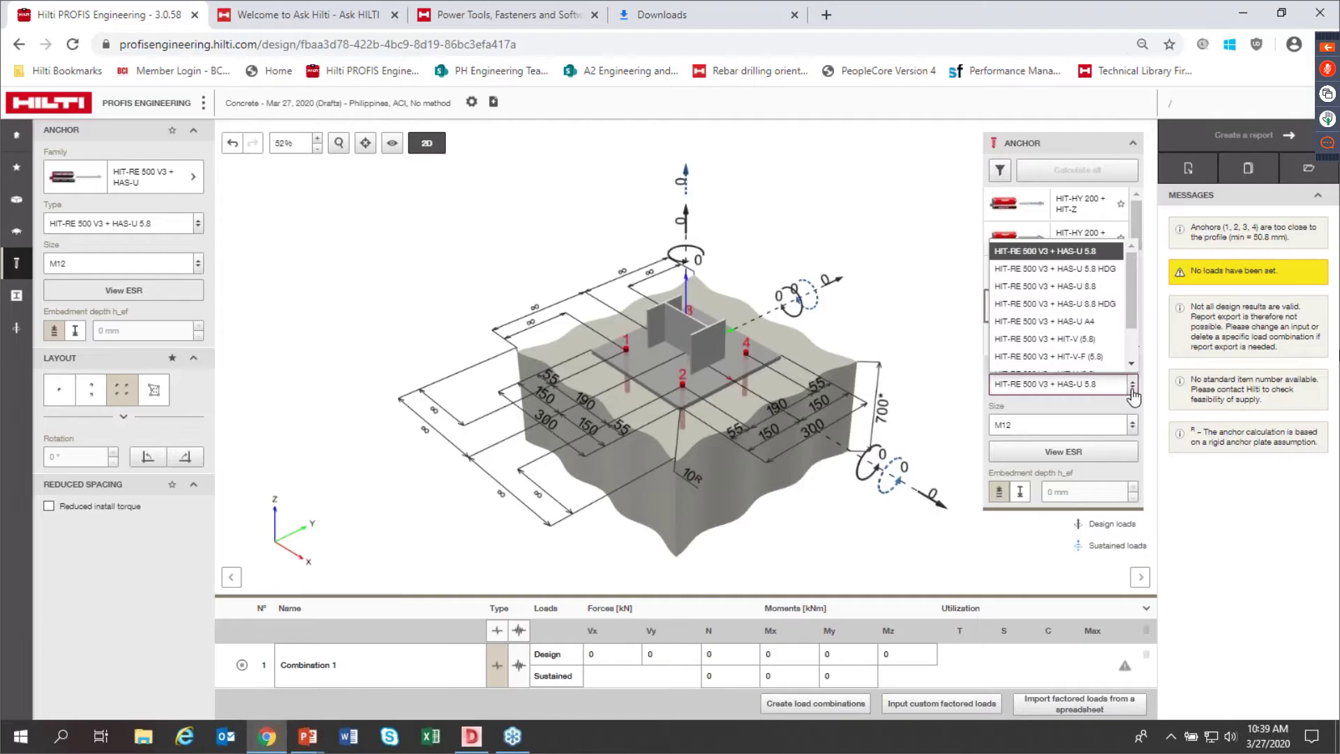
pyautogui.click(1093, 294)
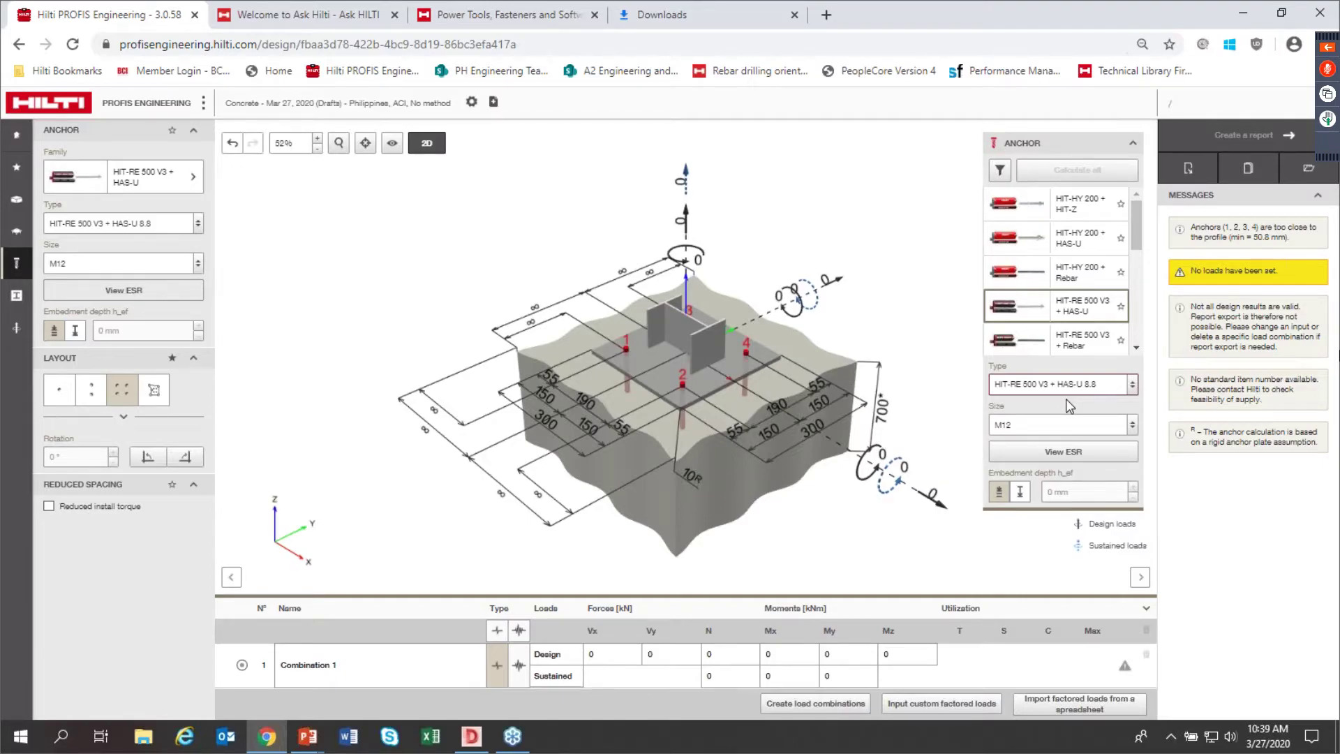
pyautogui.click(1131, 426)
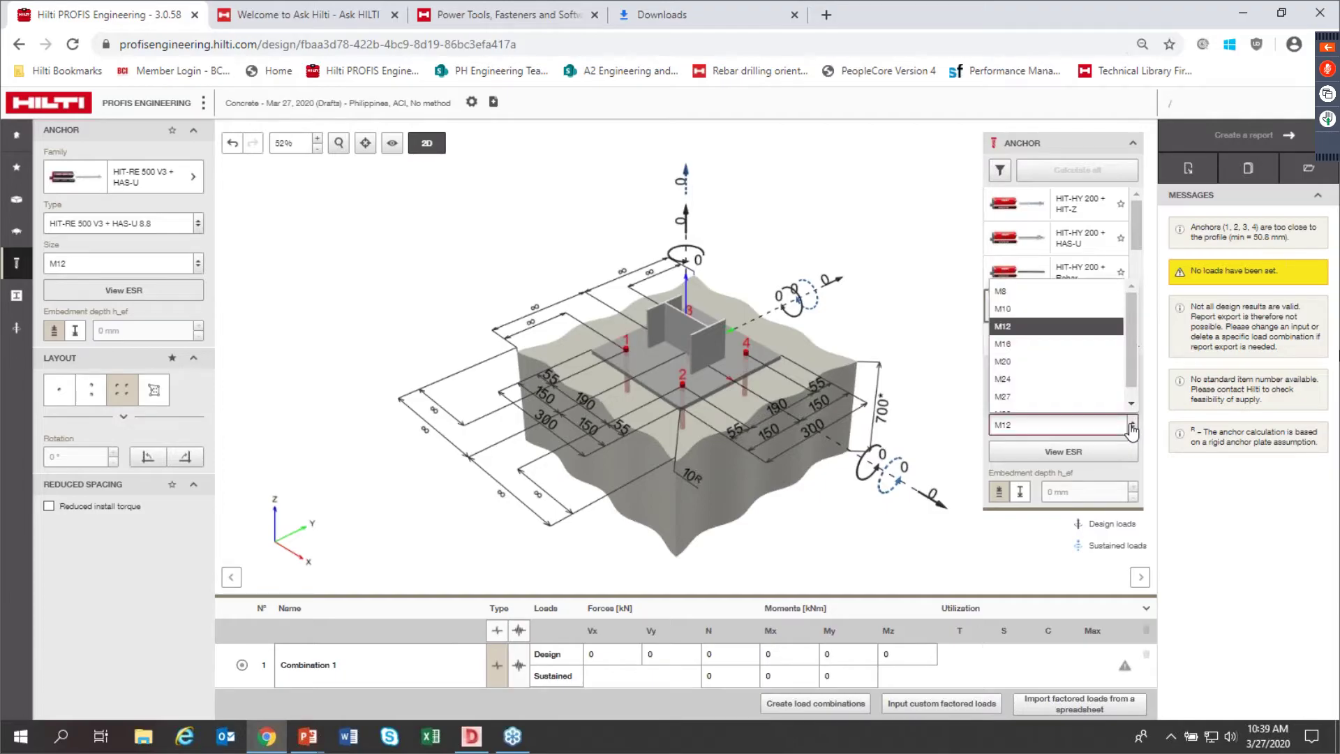
pyautogui.click(1015, 345)
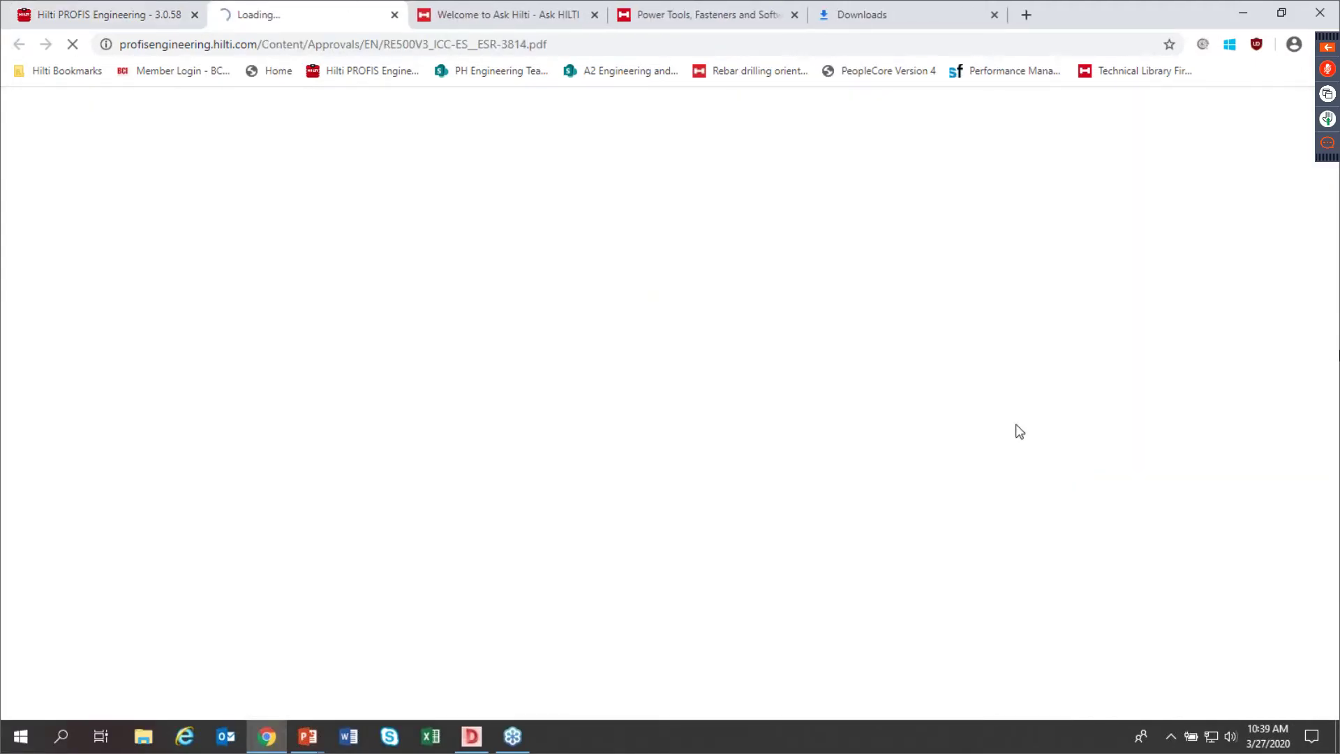
# Step: Read through the ESR-3814 evaluation report to the steel design table for fractional threaded rods and return to the anchor design
pyautogui.click(1078, 455)
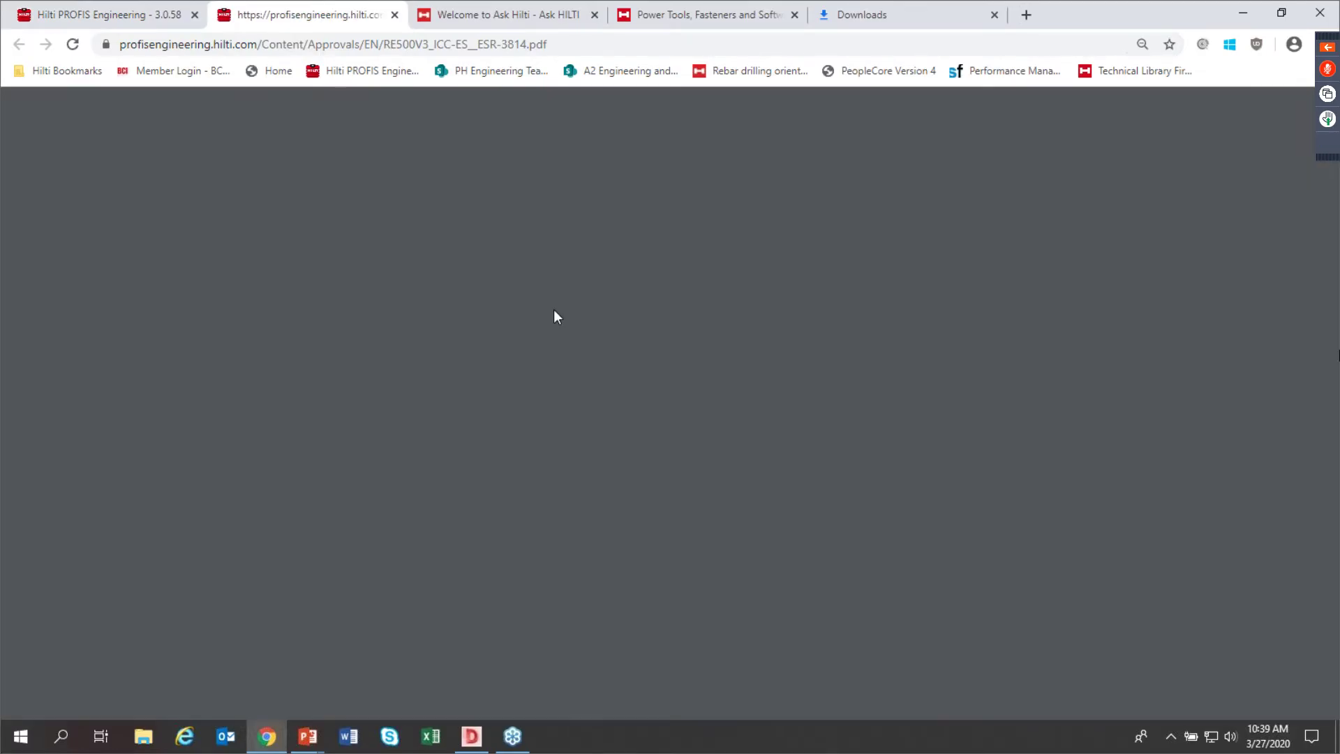
pyautogui.scroll(-5, 601, 310)
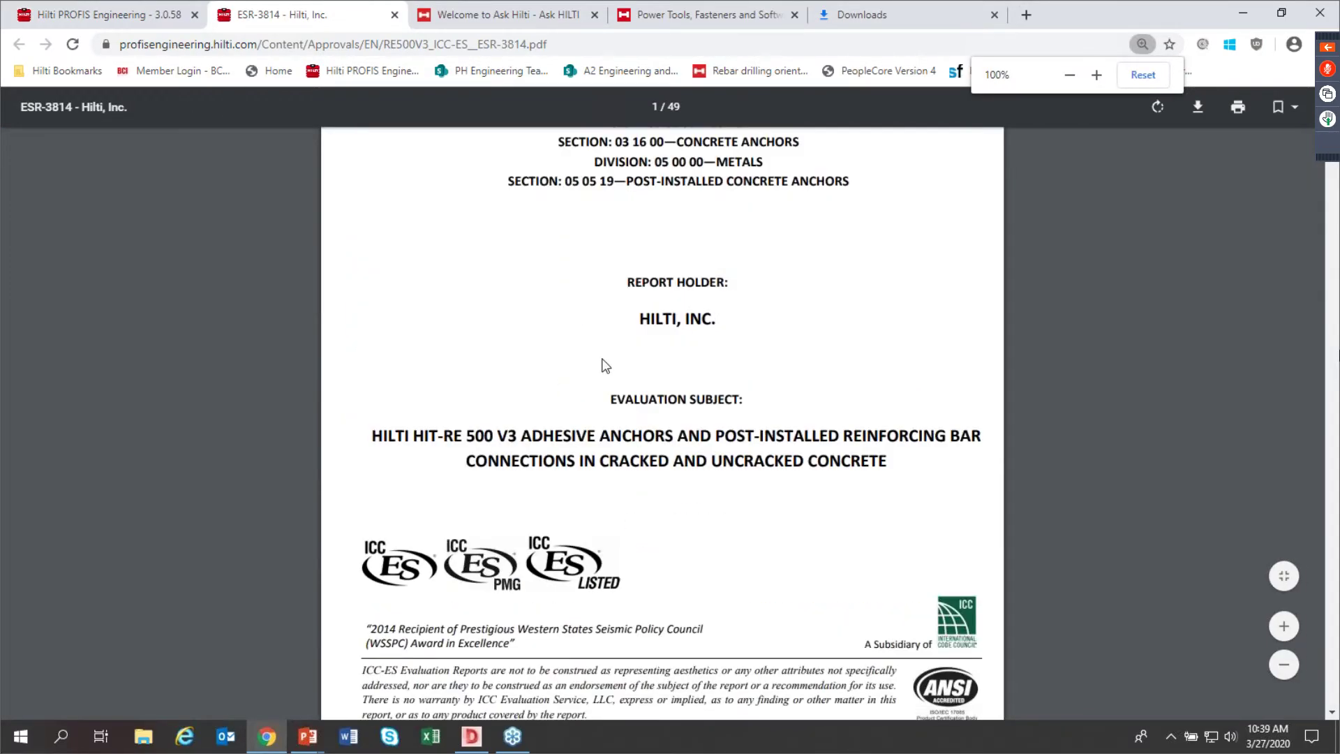
pyautogui.scroll(-5, 672, 424)
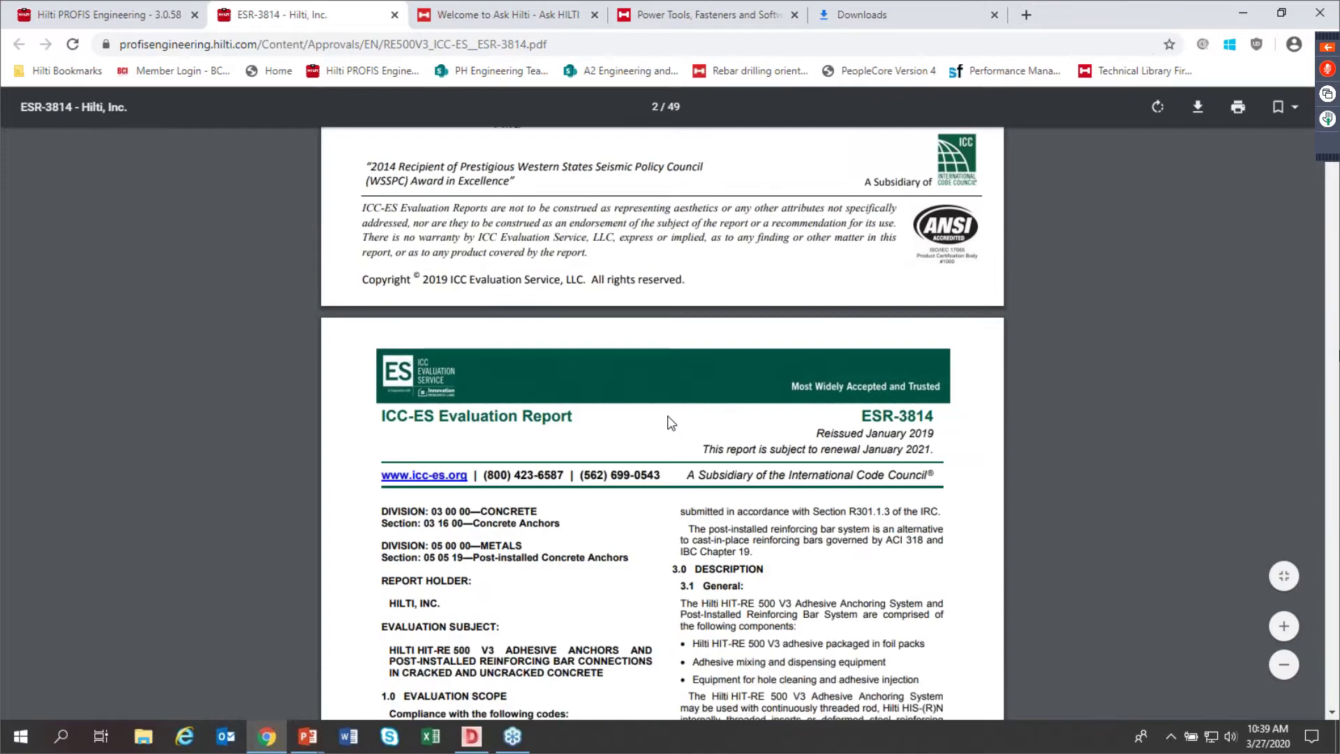
pyautogui.scroll(-15, 671, 423)
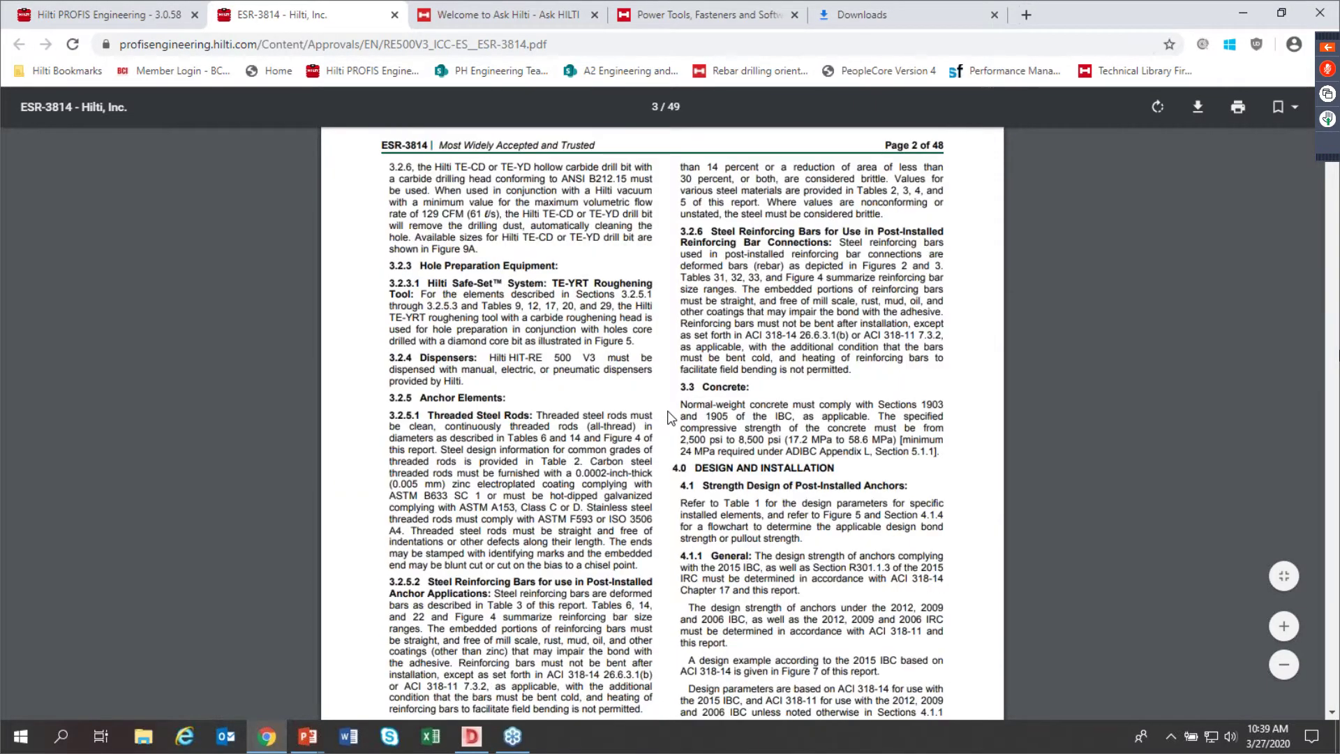
pyautogui.scroll(-7, 669, 417)
pyautogui.scroll(-20, 669, 417)
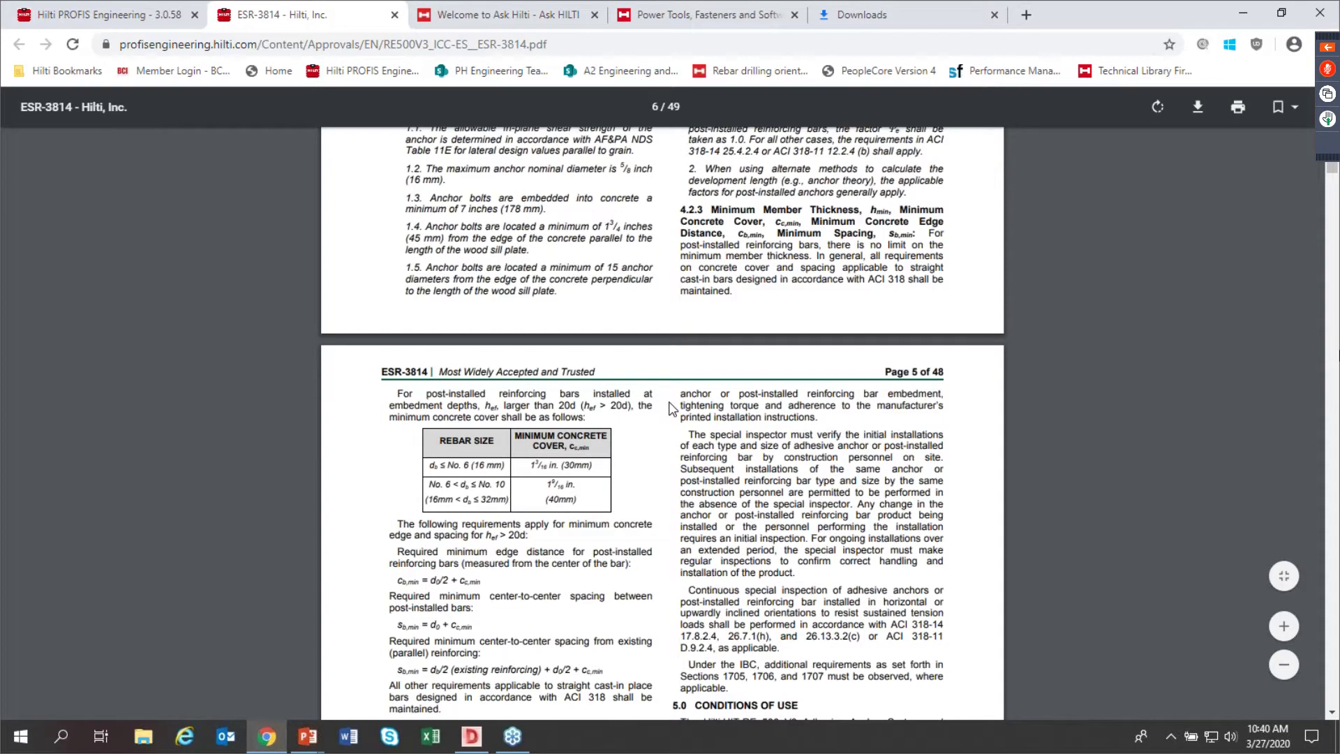
pyautogui.scroll(-8, 668, 408)
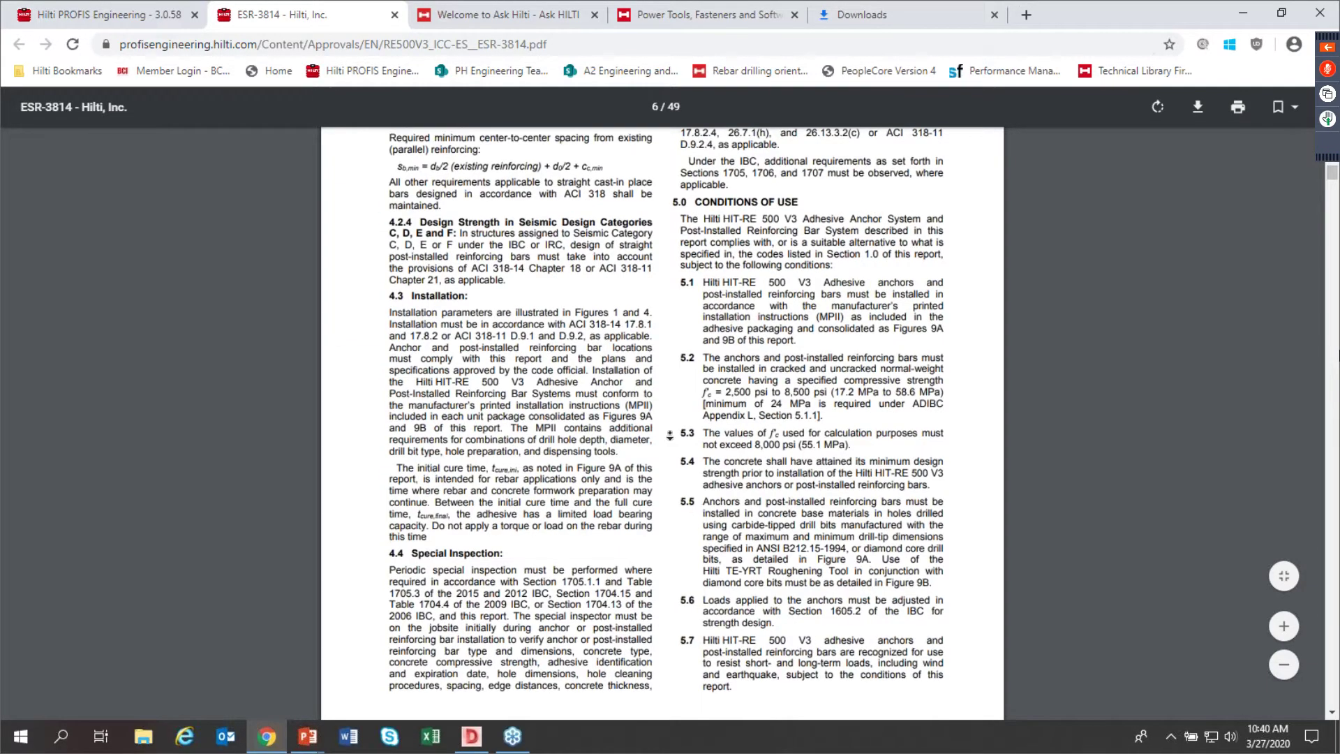
pyautogui.scroll(-20, 670, 458)
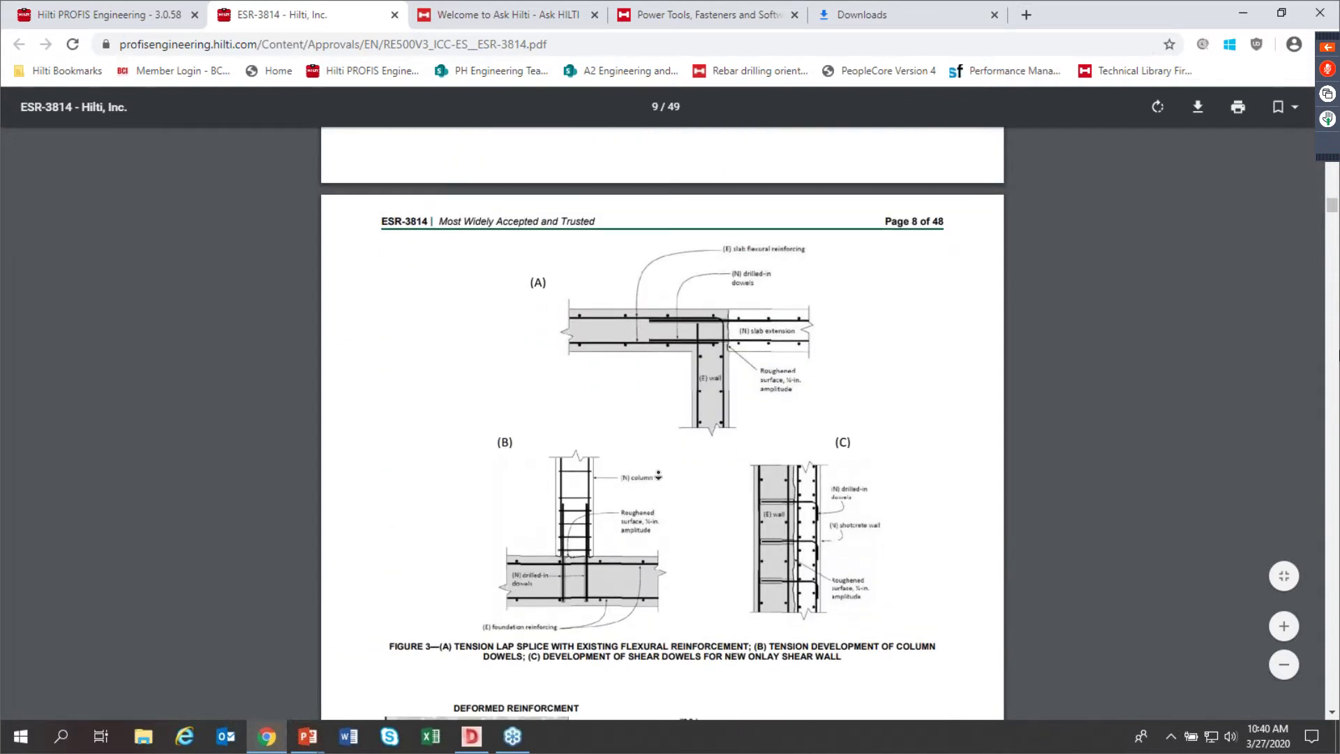
pyautogui.scroll(-20, 658, 475)
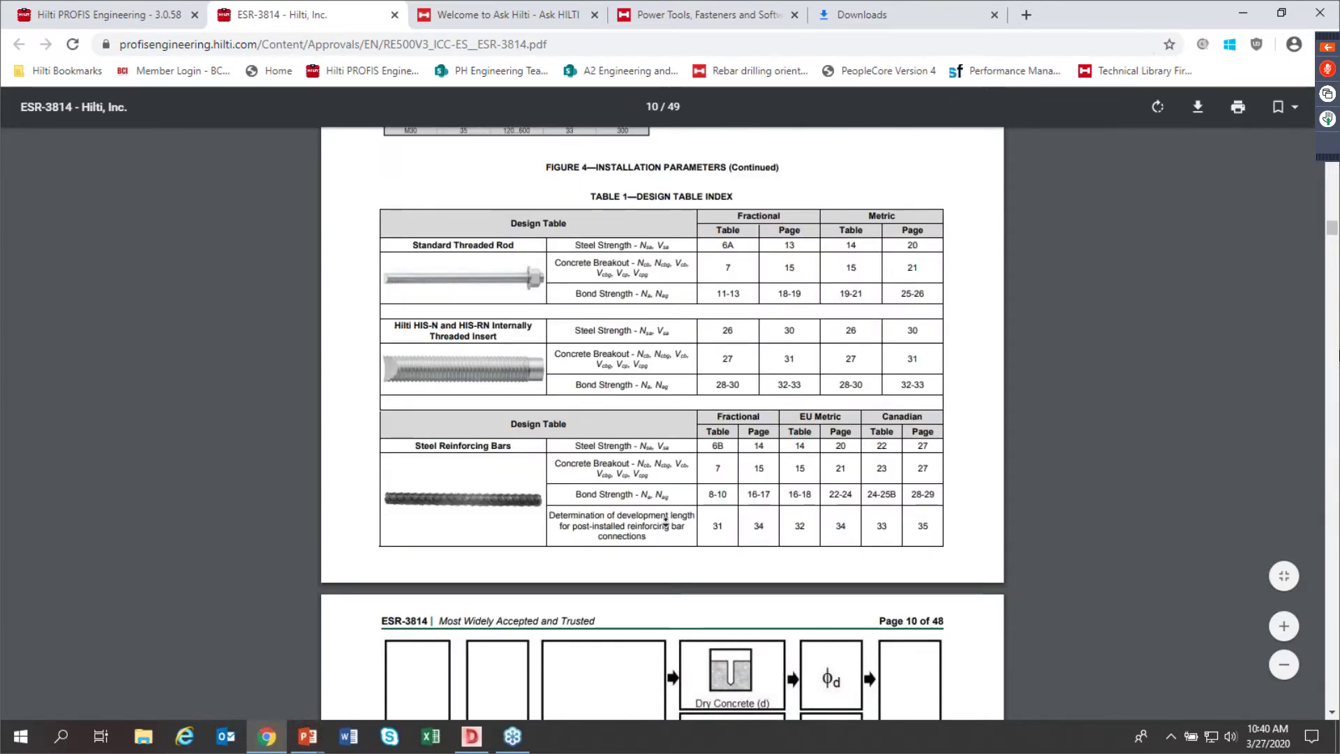
pyautogui.scroll(-20, 665, 488)
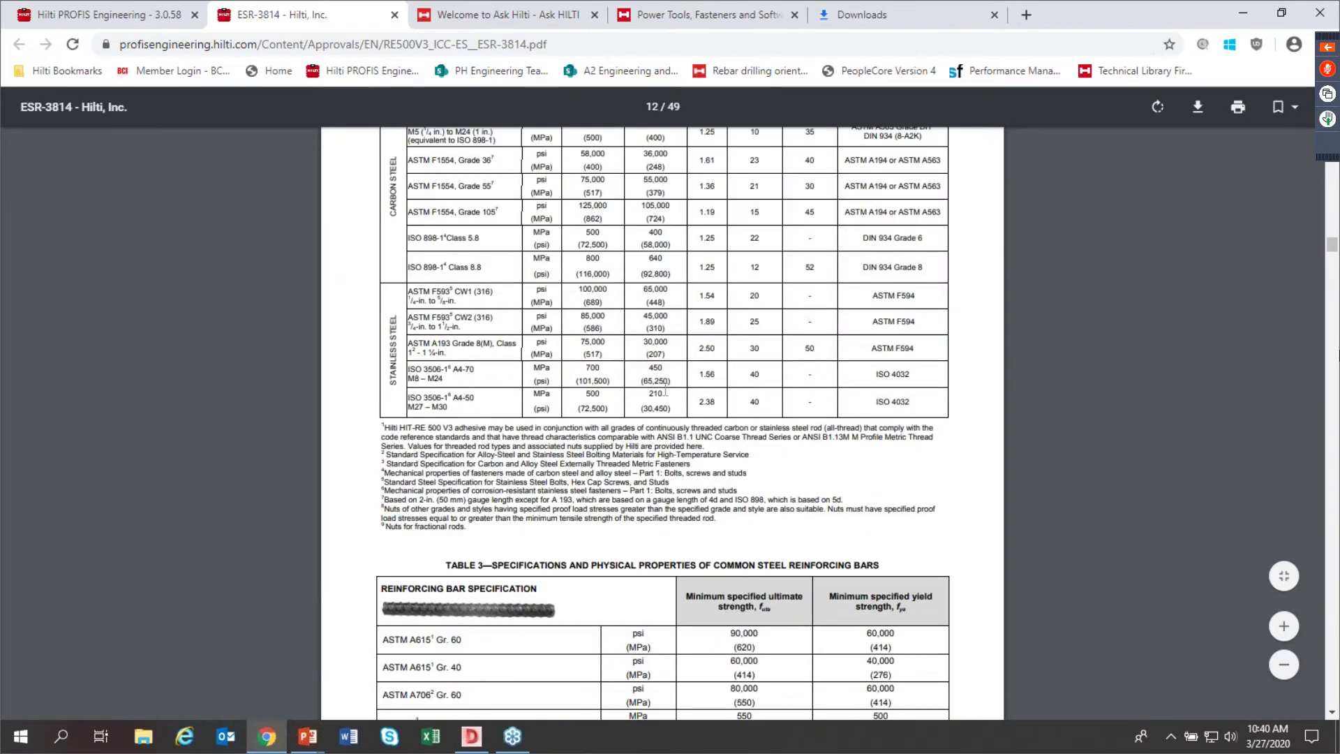
pyautogui.scroll(-15, 666, 391)
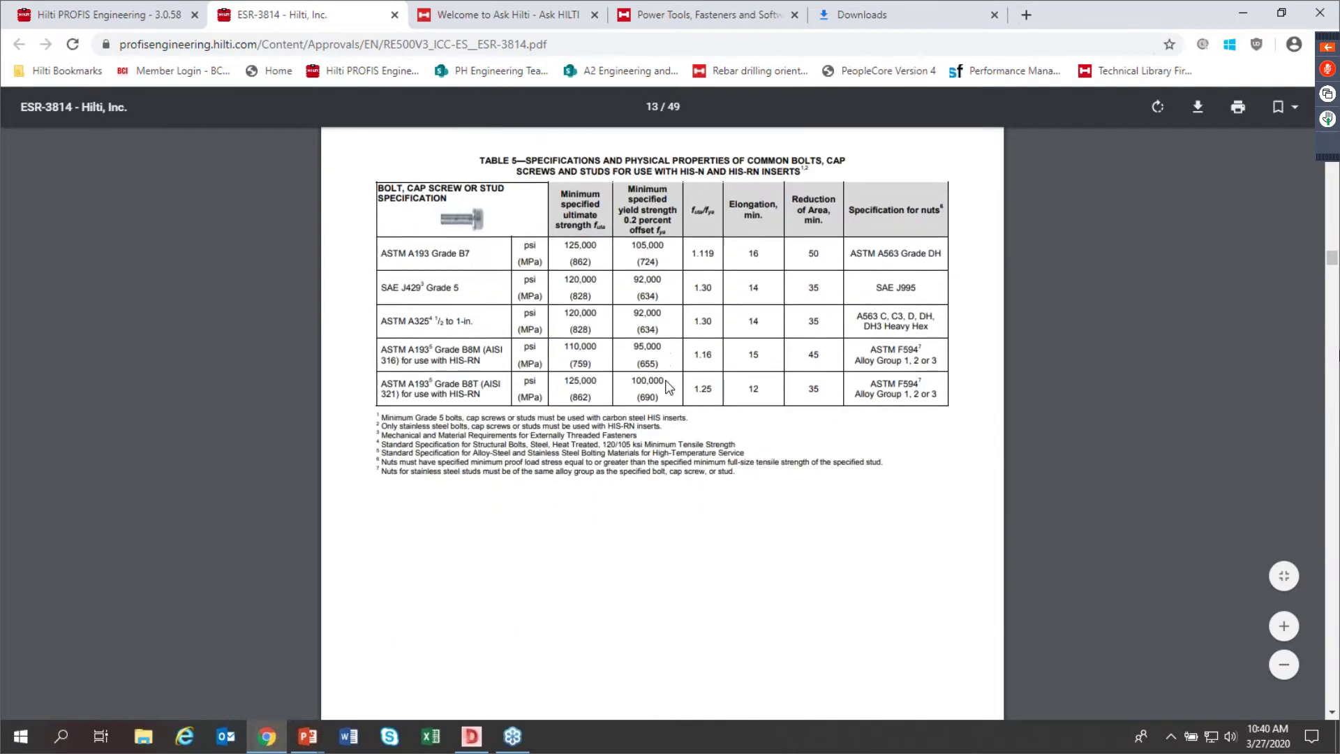
pyautogui.scroll(-10, 667, 382)
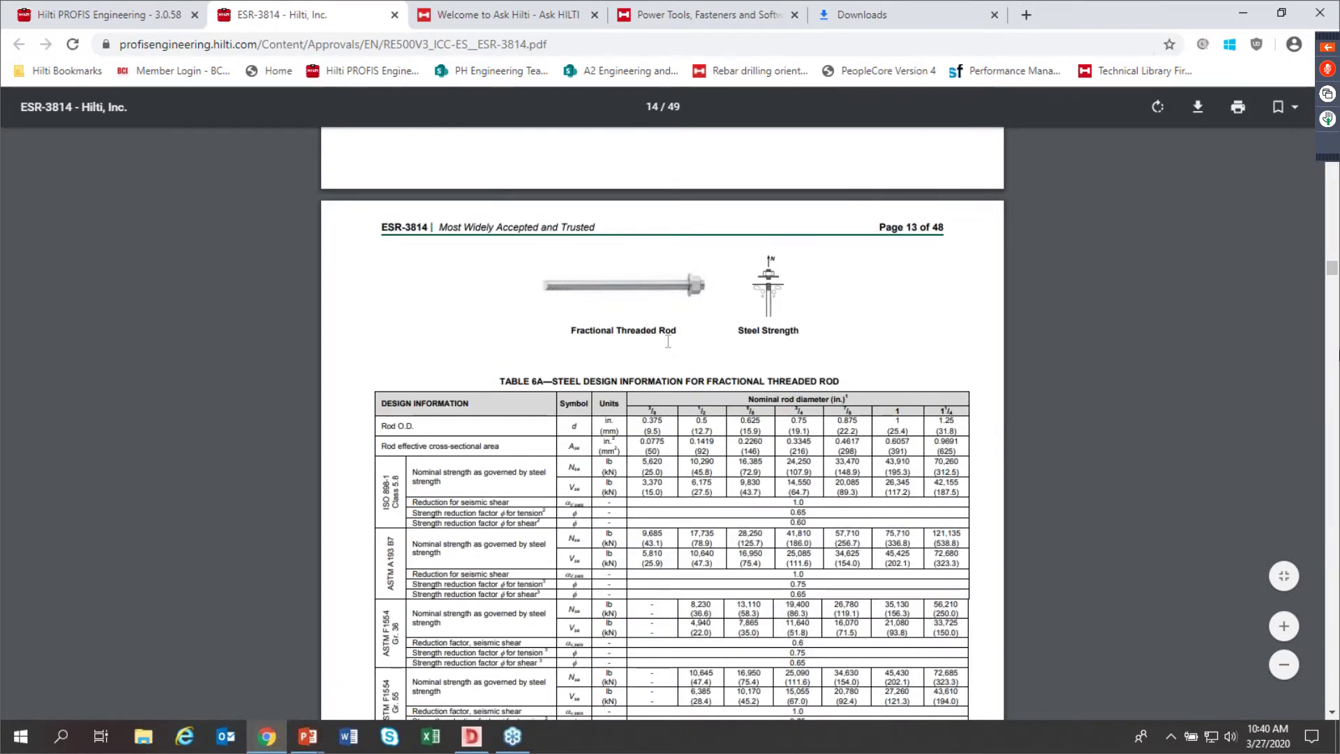
pyautogui.scroll(-3, 668, 342)
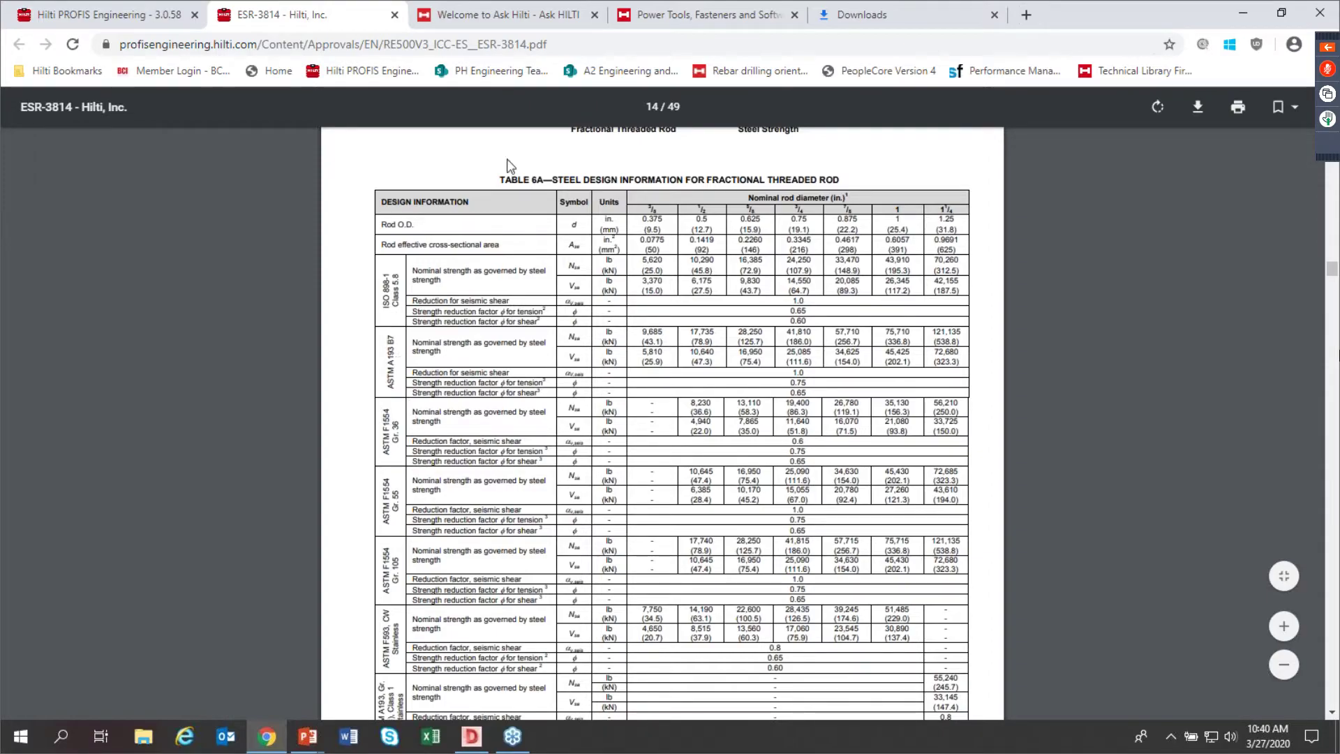
pyautogui.click(96, 12)
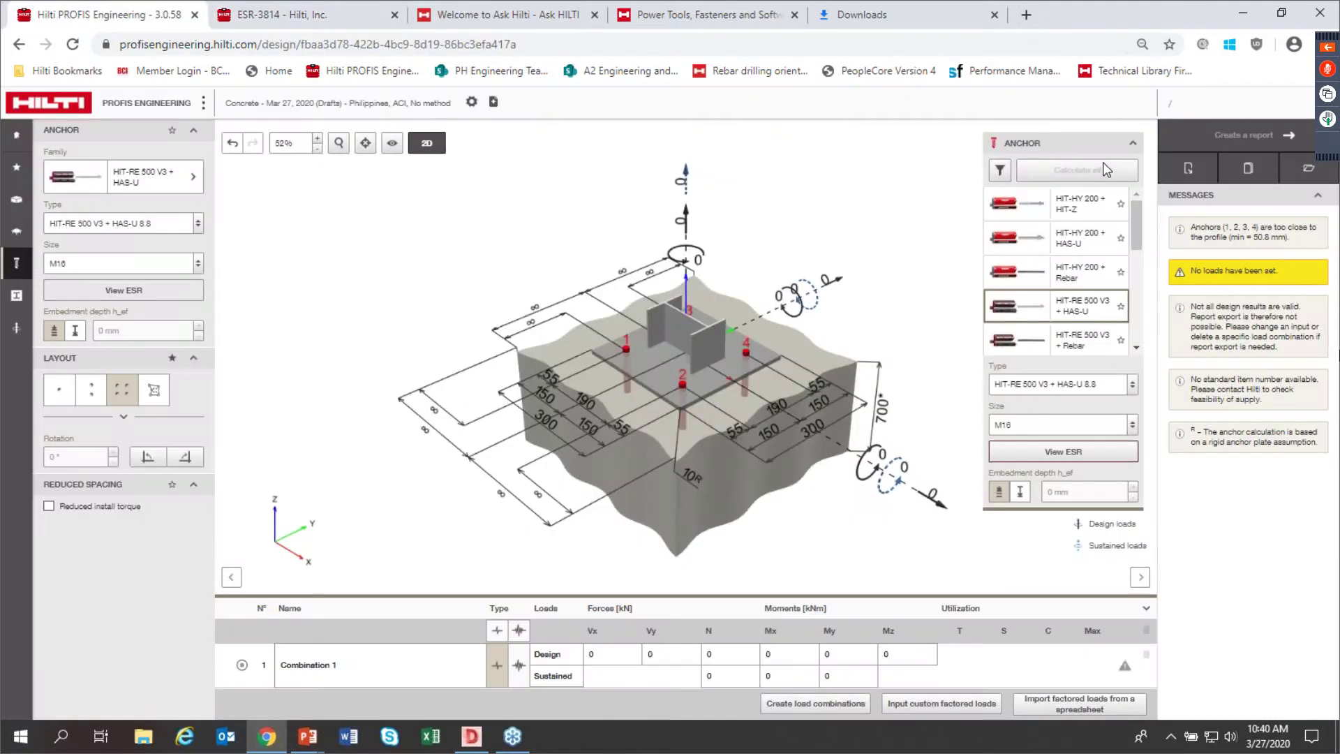
# Step: Choose the W shape (AISC) profile with size W6X9 for the anchor plate
pyautogui.click(26, 296)
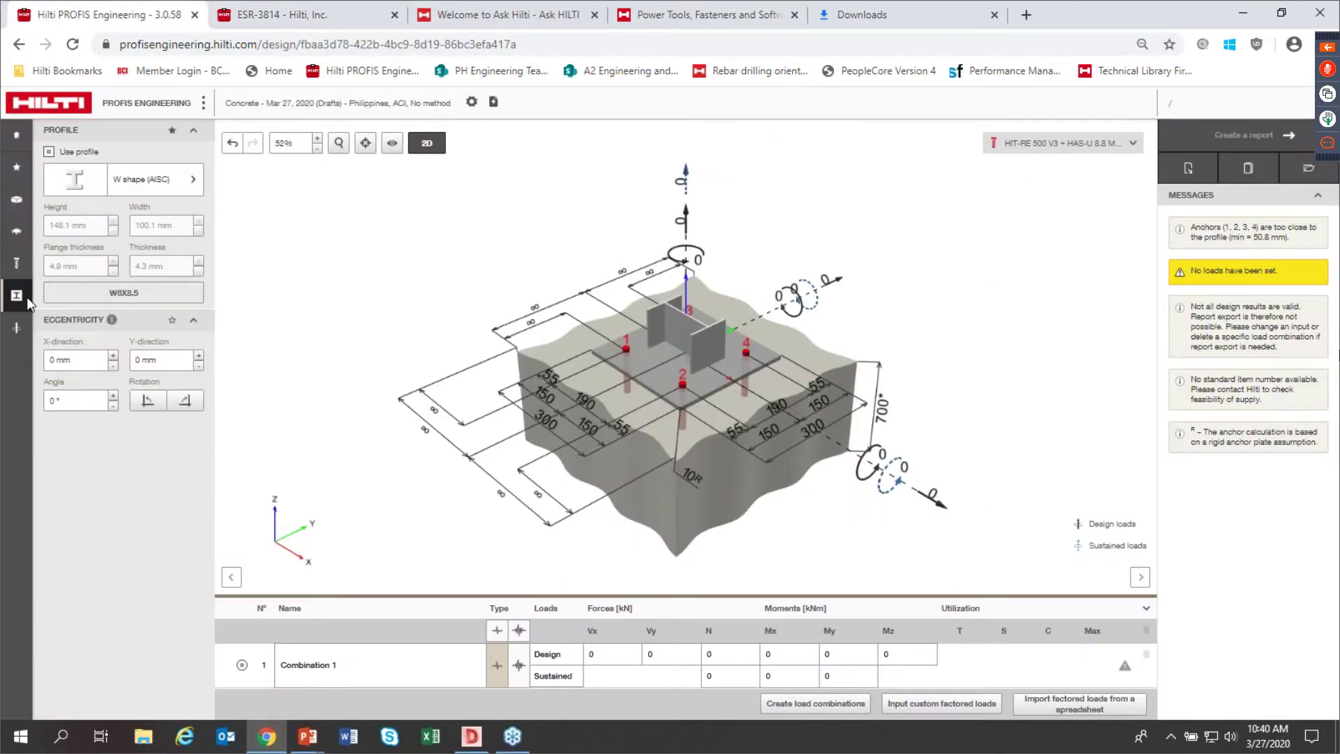
pyautogui.click(179, 185)
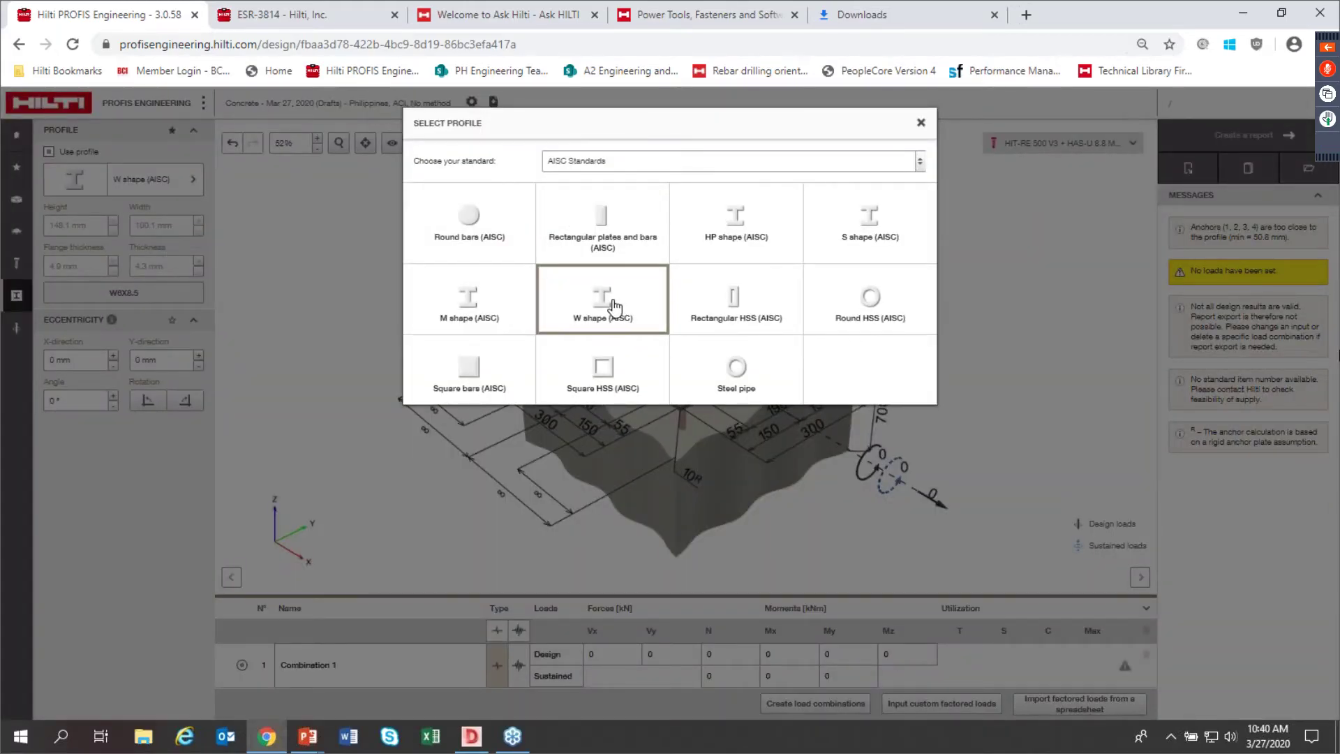
pyautogui.click(614, 307)
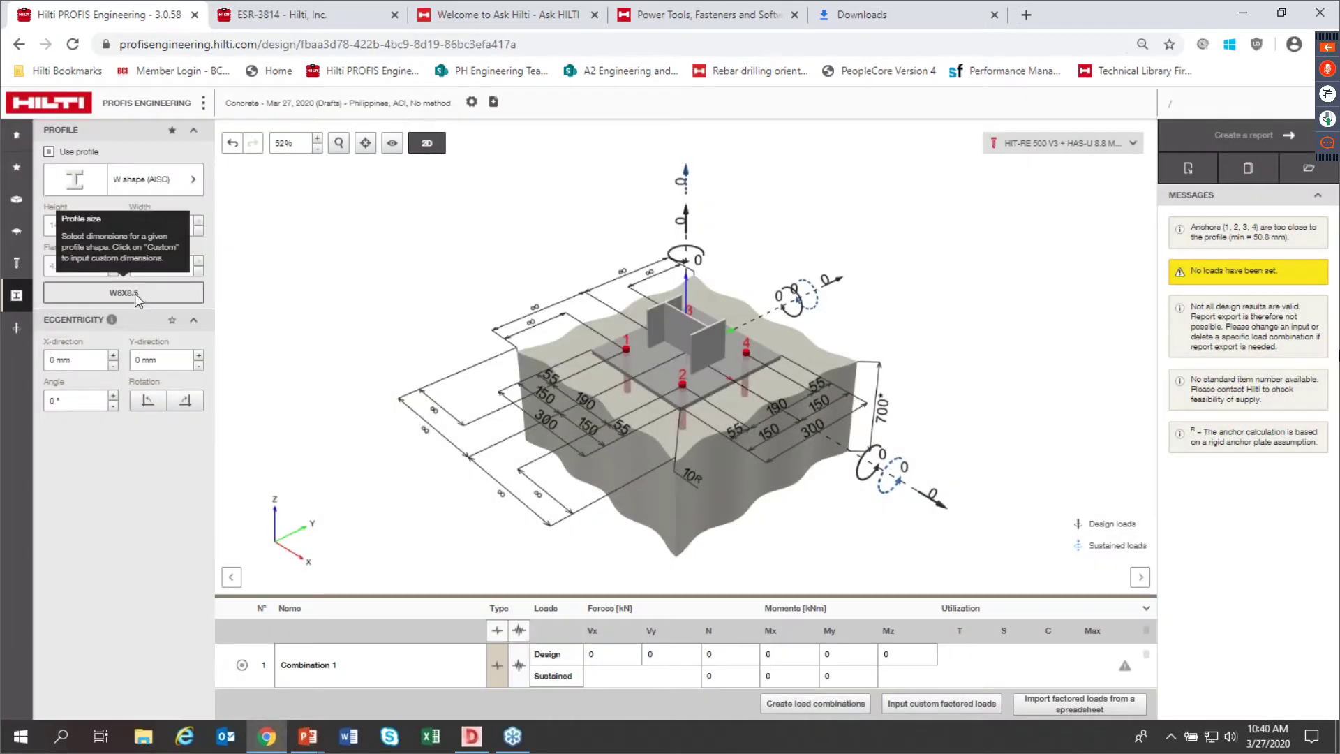
pyautogui.click(135, 293)
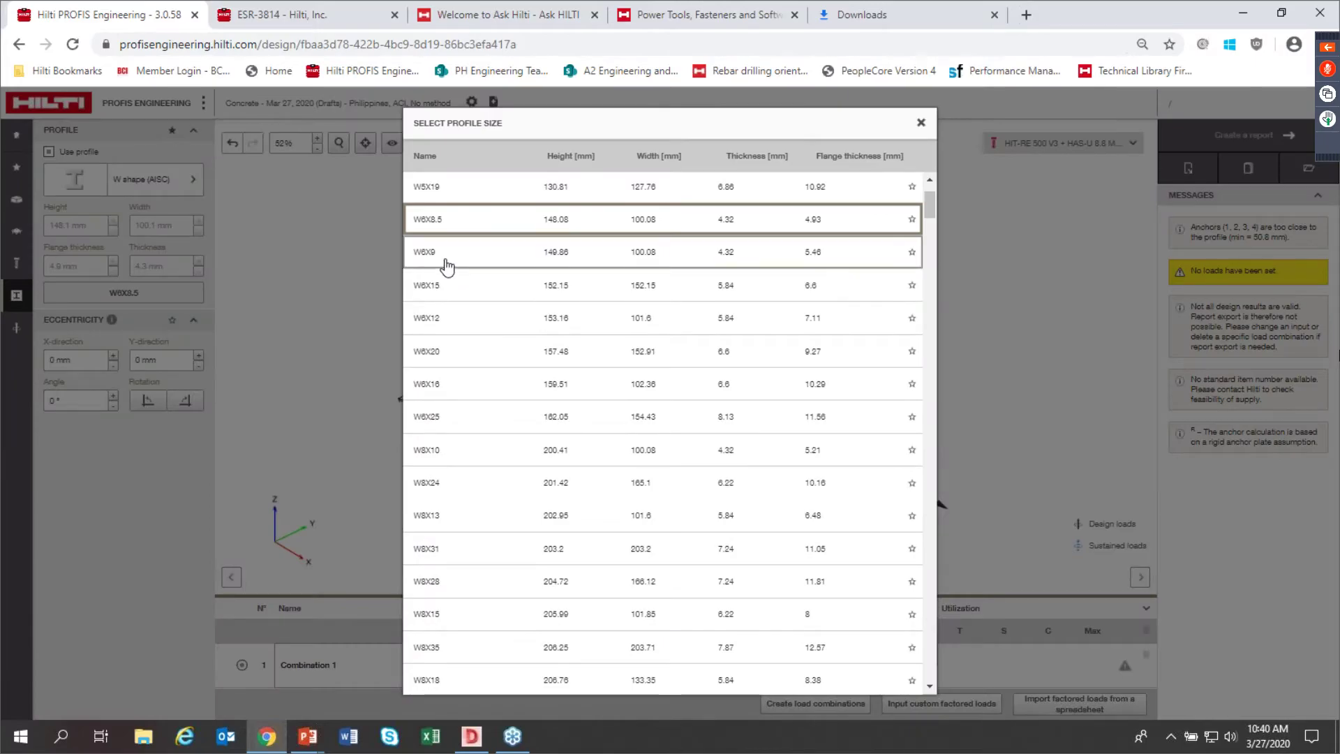
pyautogui.click(445, 259)
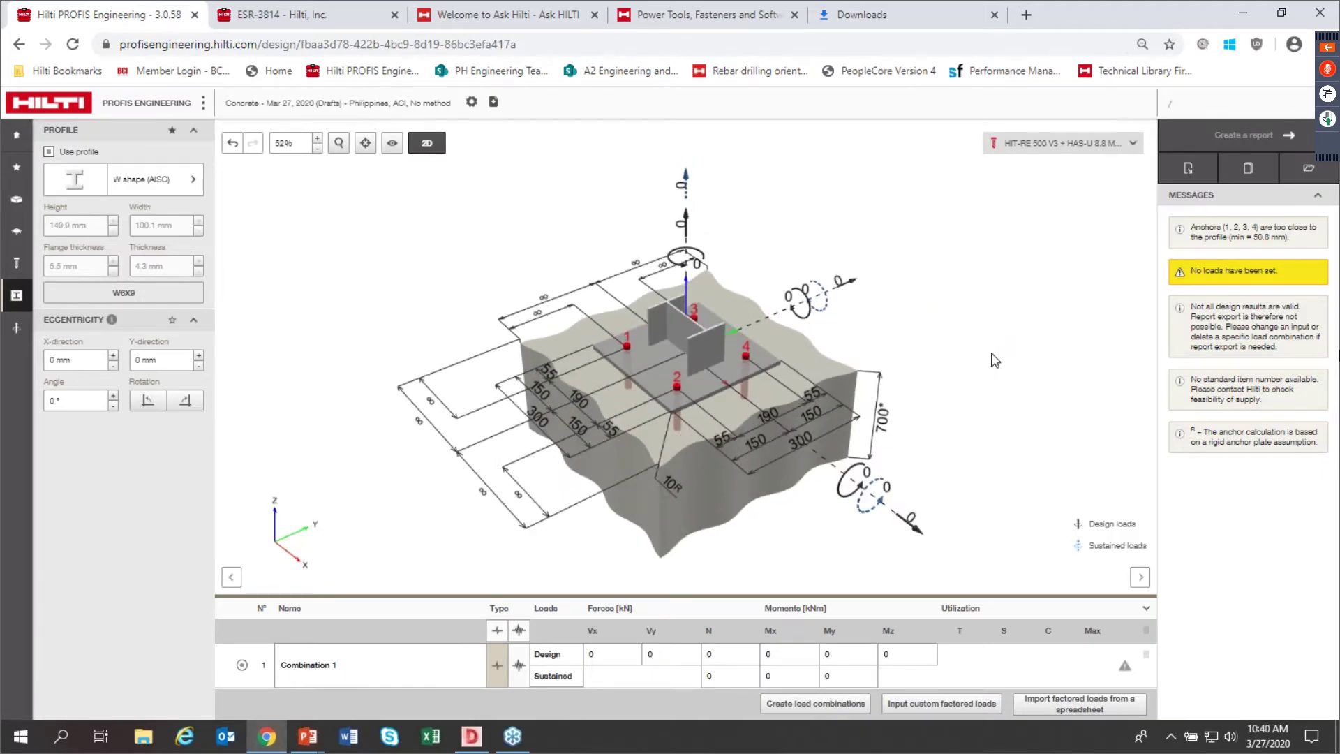
# Step: Review the IBC load combination equations and the spreadsheet load import for the factored loads, leaving both without adding any combination
pyautogui.click(16, 328)
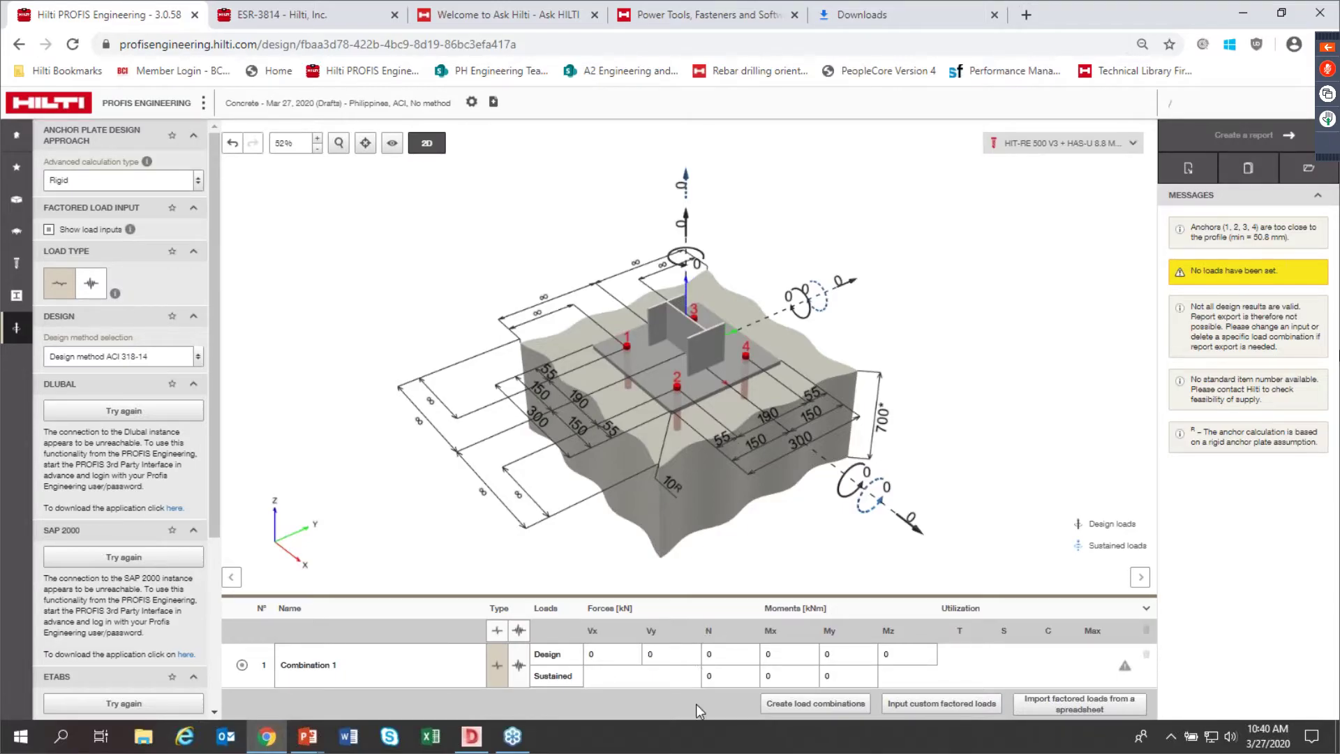
pyautogui.click(814, 704)
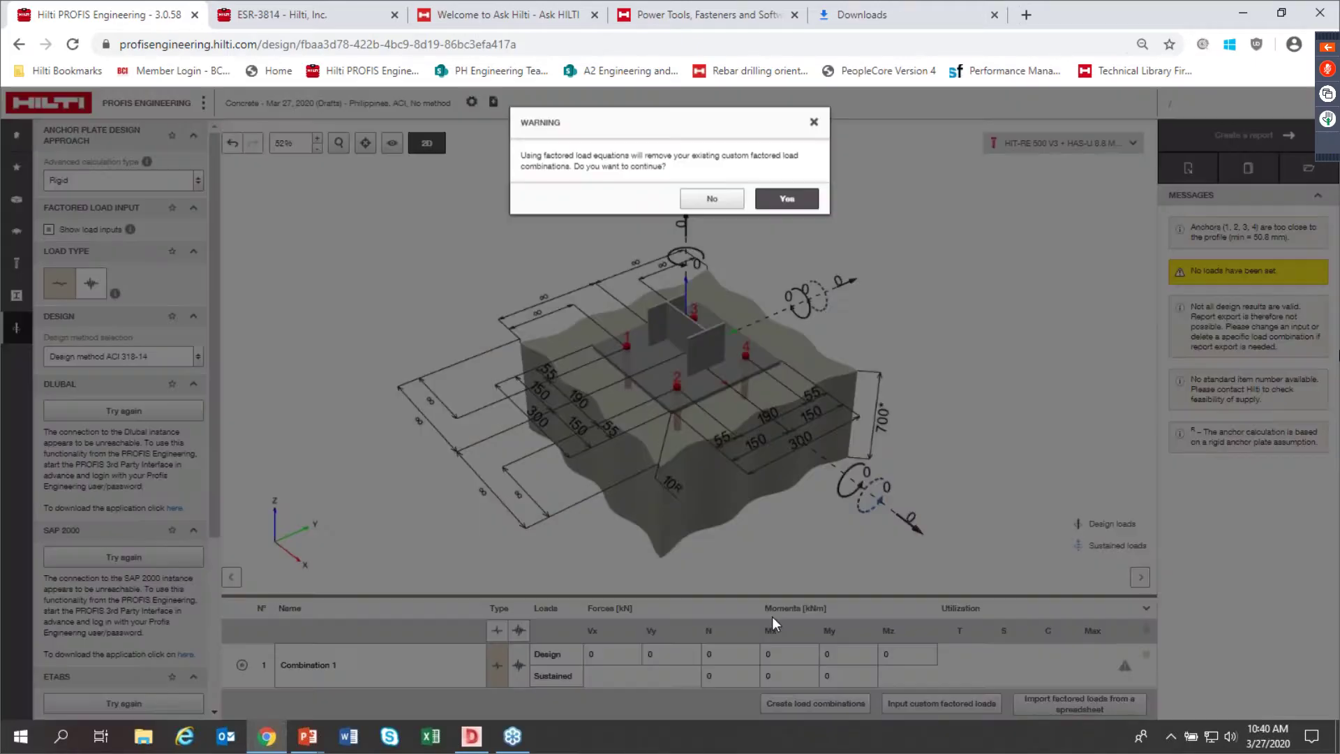
pyautogui.click(779, 207)
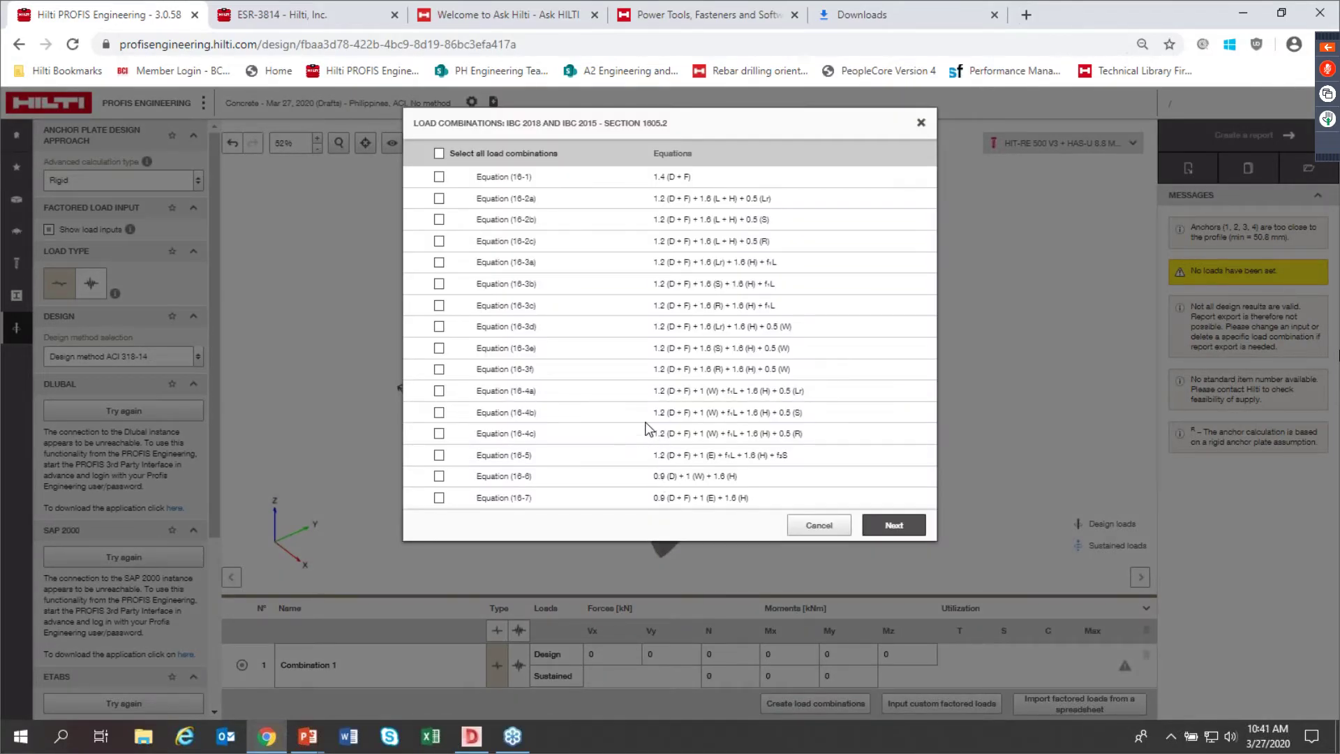
pyautogui.click(831, 531)
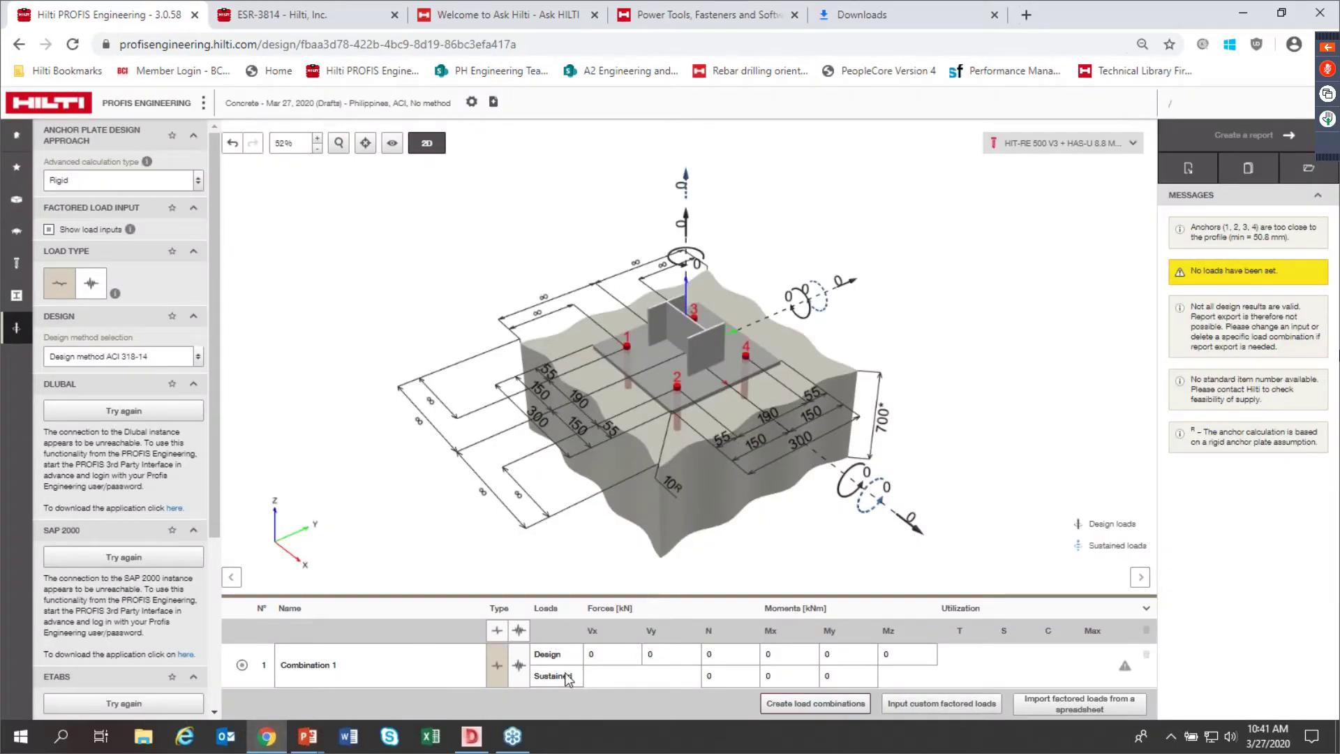
pyautogui.click(1061, 708)
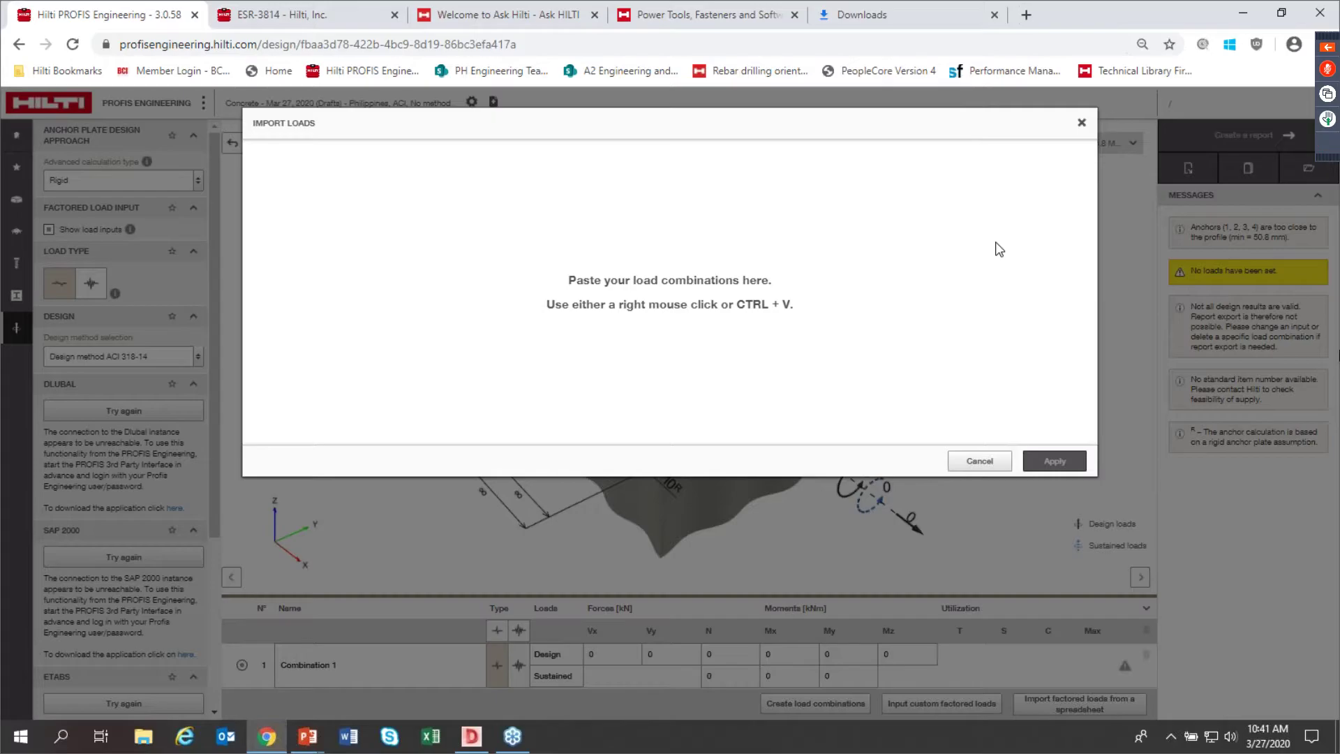
pyautogui.click(1082, 123)
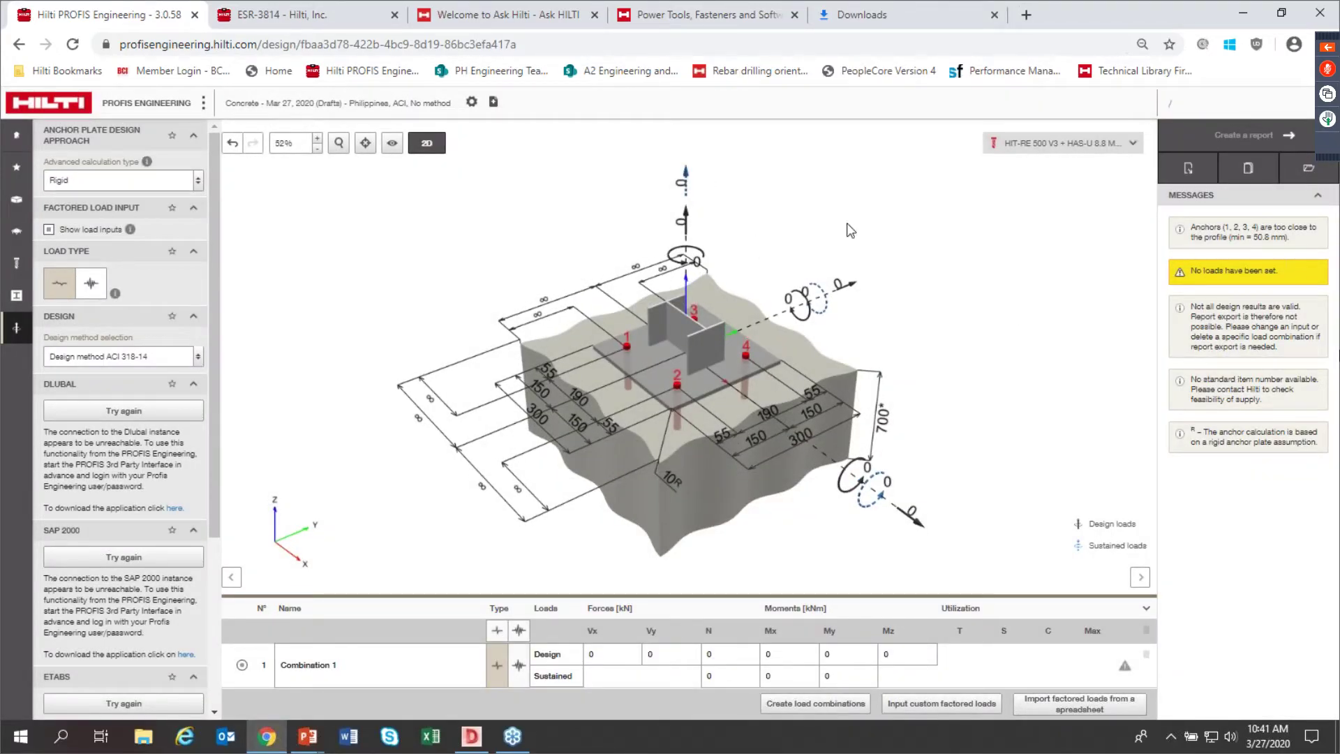
# Step: Set the design loads of Combination 1 to a tension force N of 50 kN and a shear force Vx of 40 kN
pyautogui.moveTo(849, 228); pyautogui.dragTo(712, 228)
pyautogui.click(681, 224)
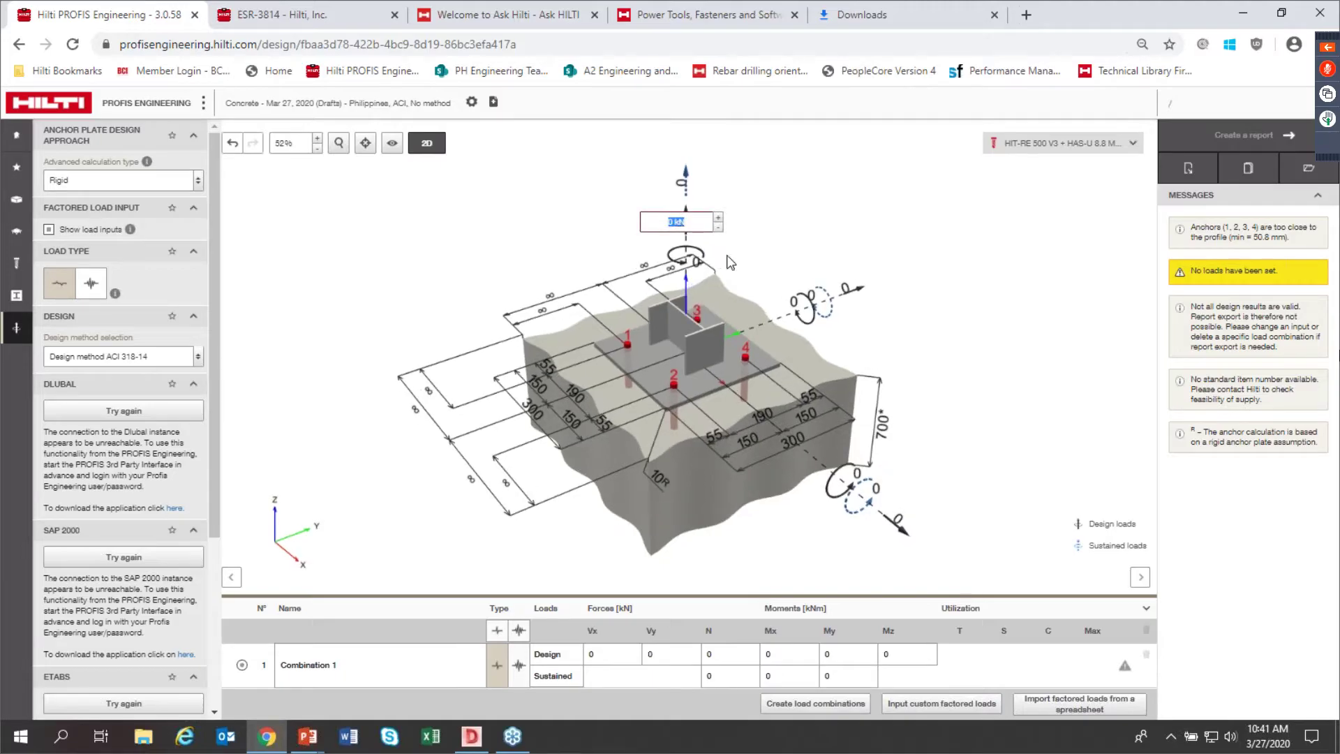
pyautogui.write('50')
pyautogui.click(966, 343)
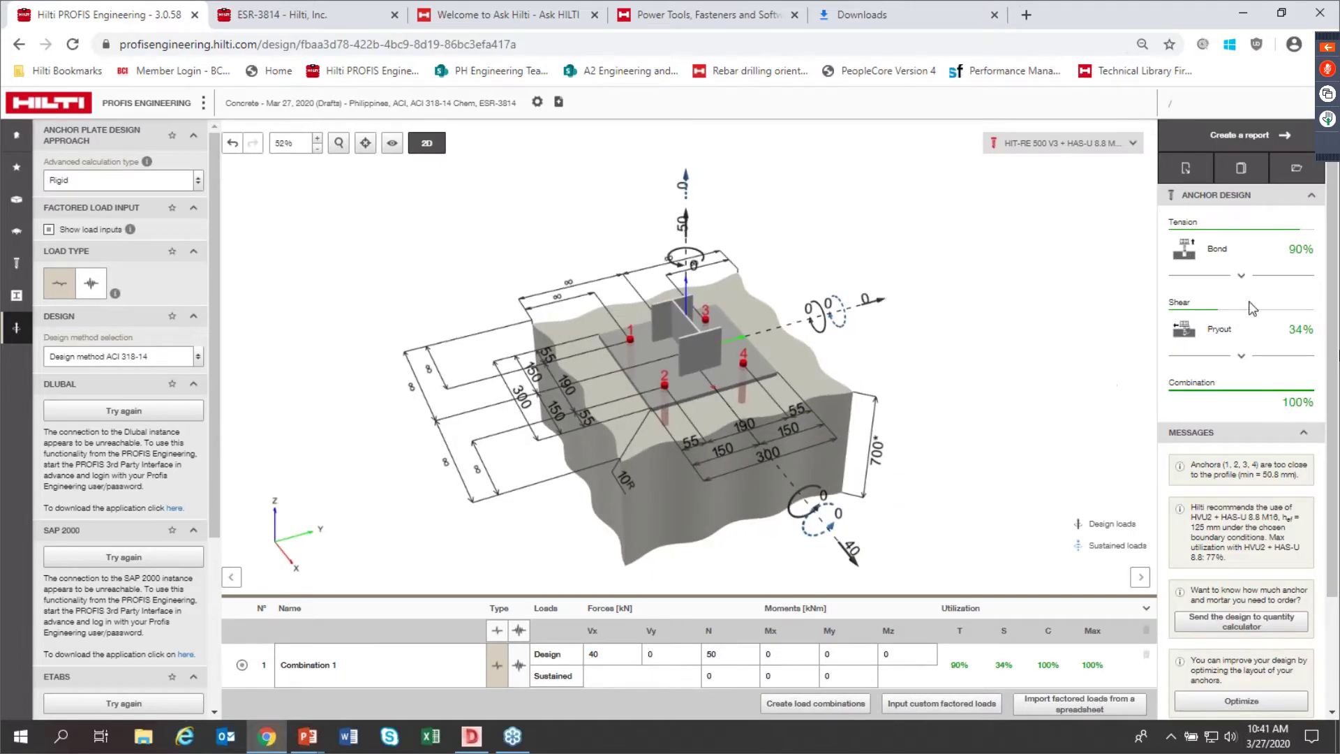
# Step: Examine the utilization of each tension and shear failure mode in the anchor design results
pyautogui.click(1242, 276)
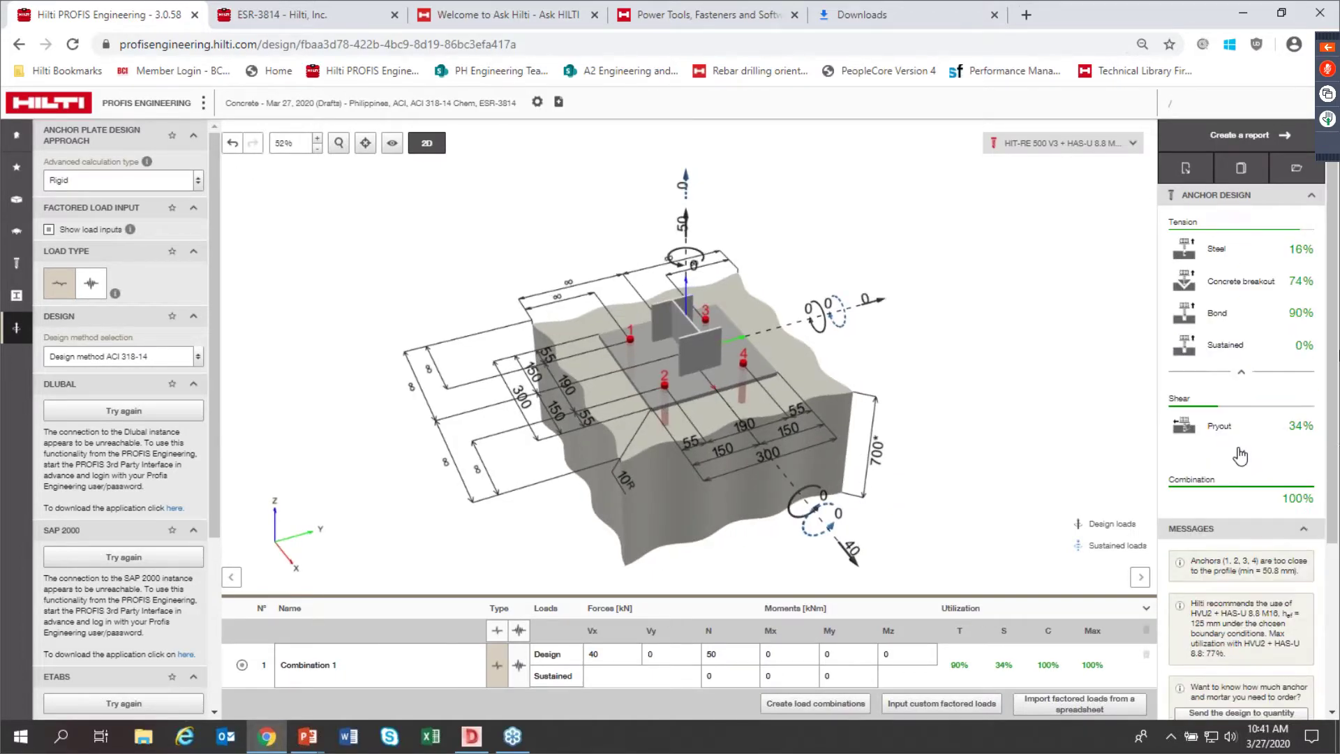
pyautogui.click(1241, 454)
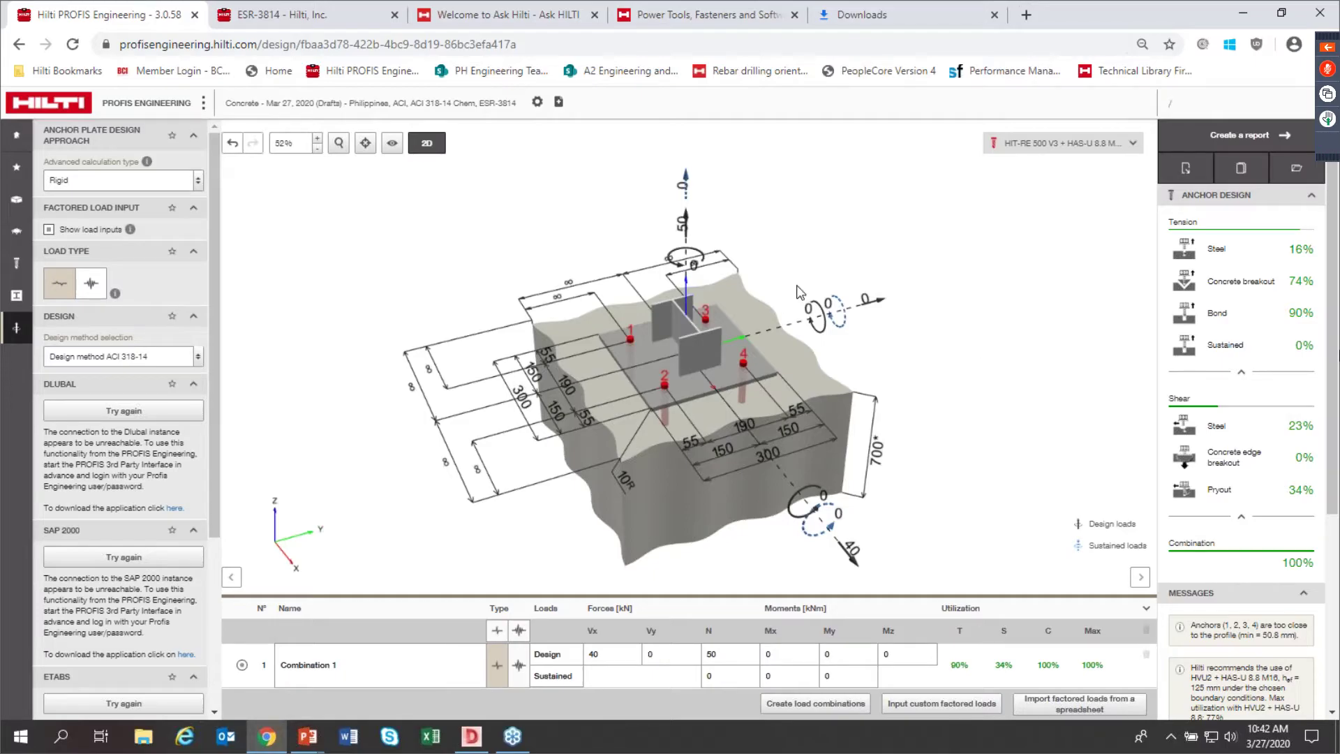
pyautogui.moveTo(911, 279); pyautogui.dragTo(500, 254)
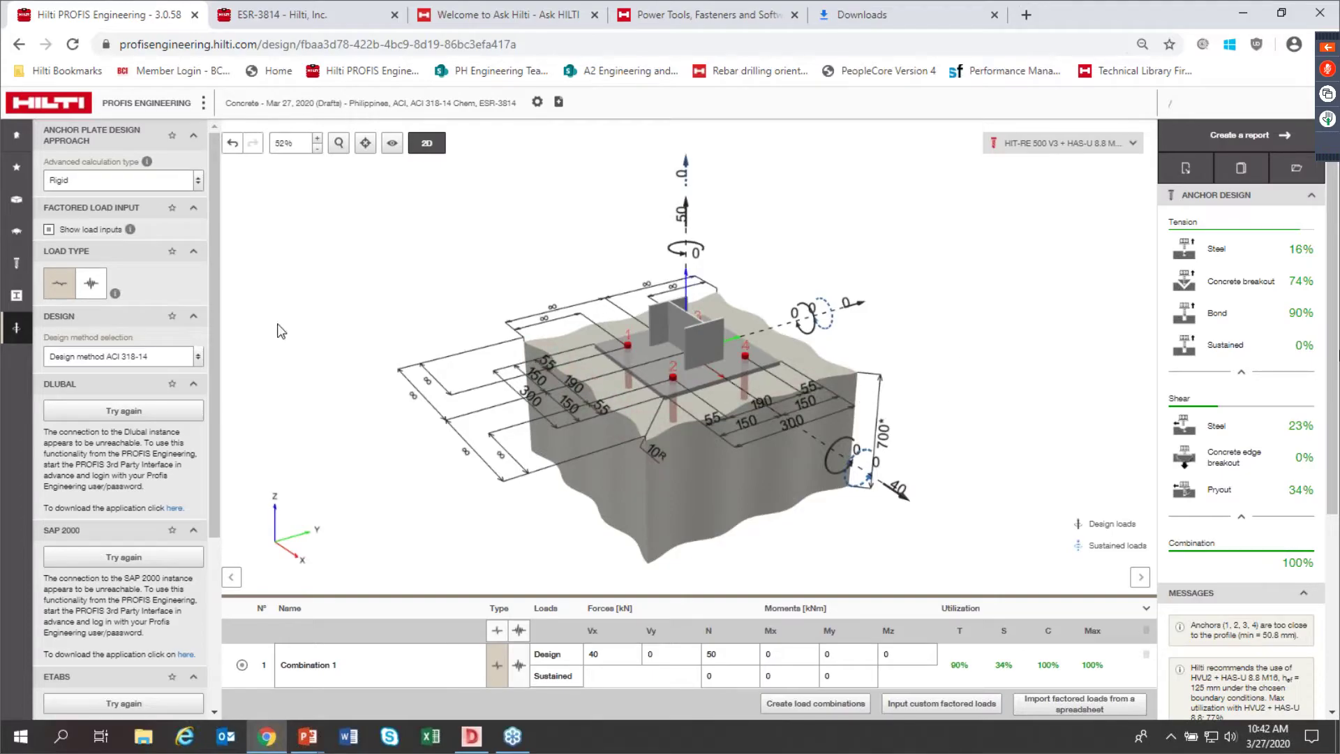
# Step: Switch the anchor plate design approach from Rigid to CBFEM and run the calculation
pyautogui.click(198, 187)
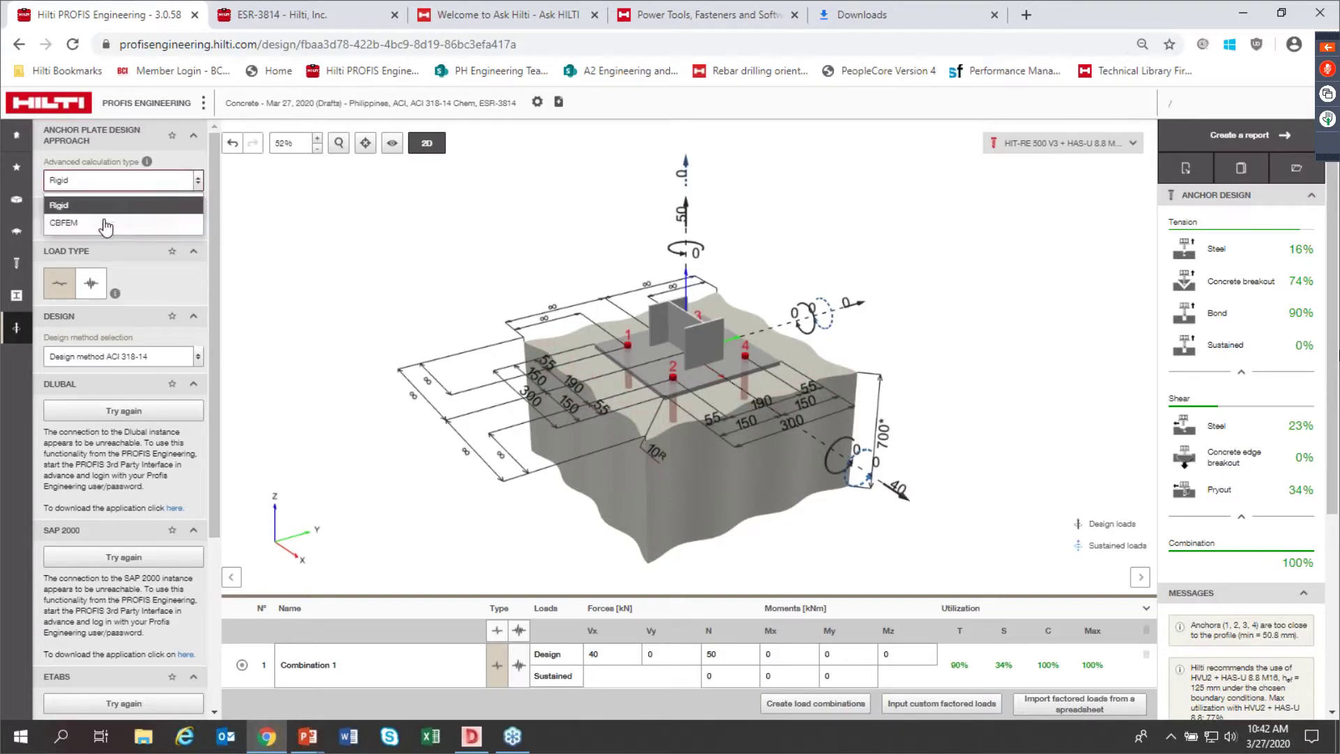
pyautogui.click(91, 224)
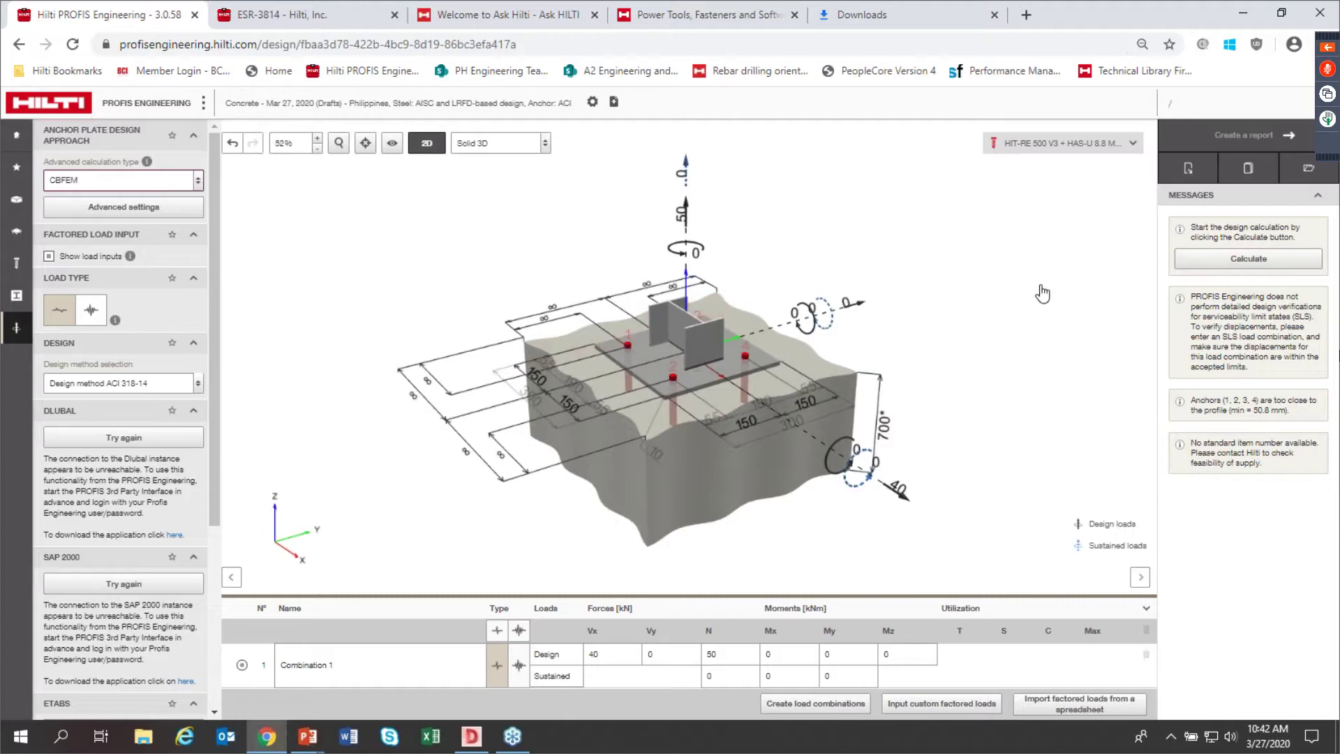
pyautogui.click(1222, 263)
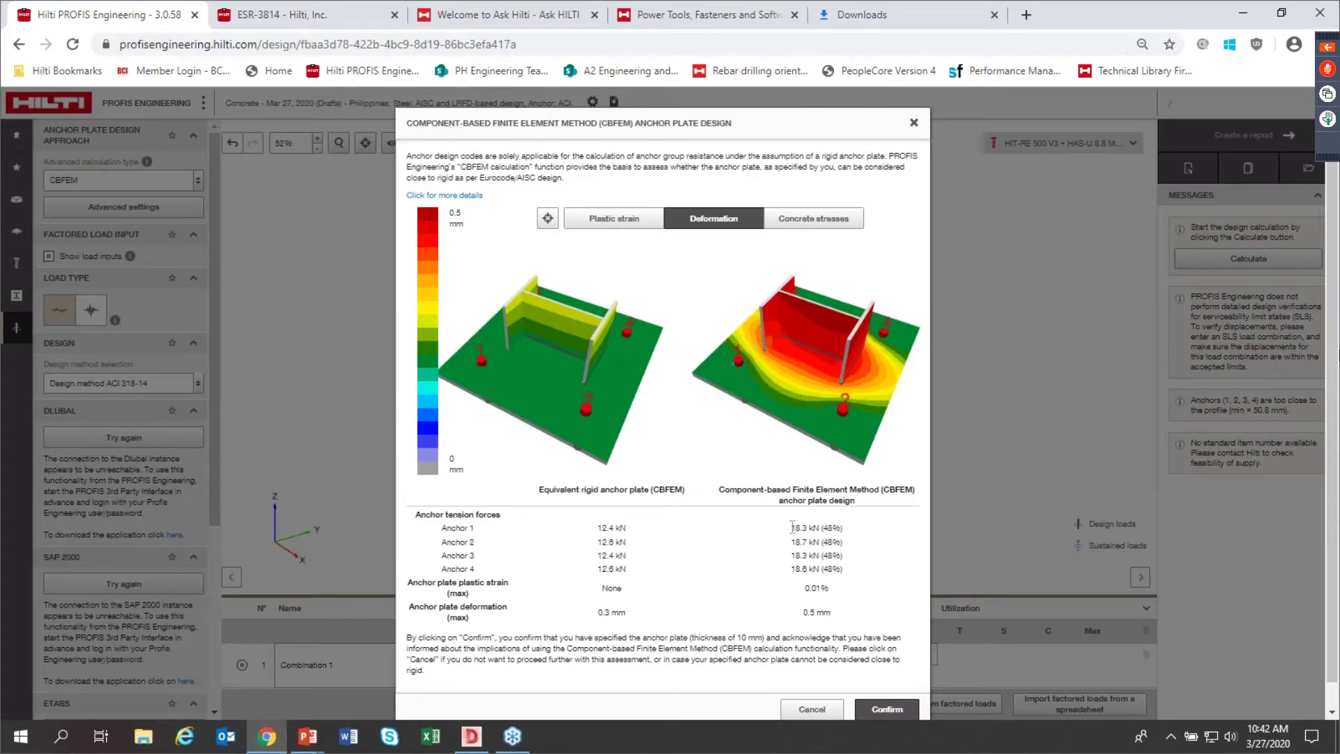
# Step: Compare the anchor tension forces of the equivalent rigid and CBFEM plates, and display the plastic strain plots
pyautogui.moveTo(792, 526); pyautogui.dragTo(768, 581)
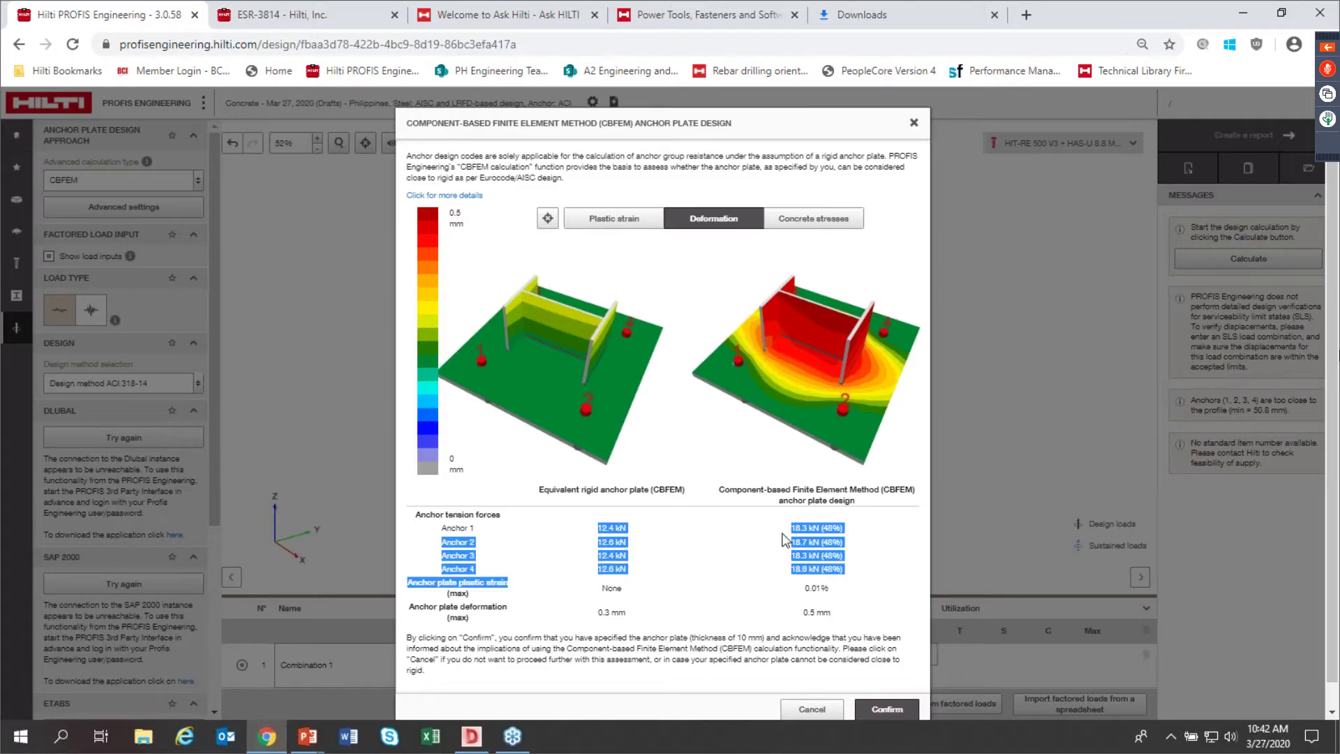
pyautogui.click(875, 558)
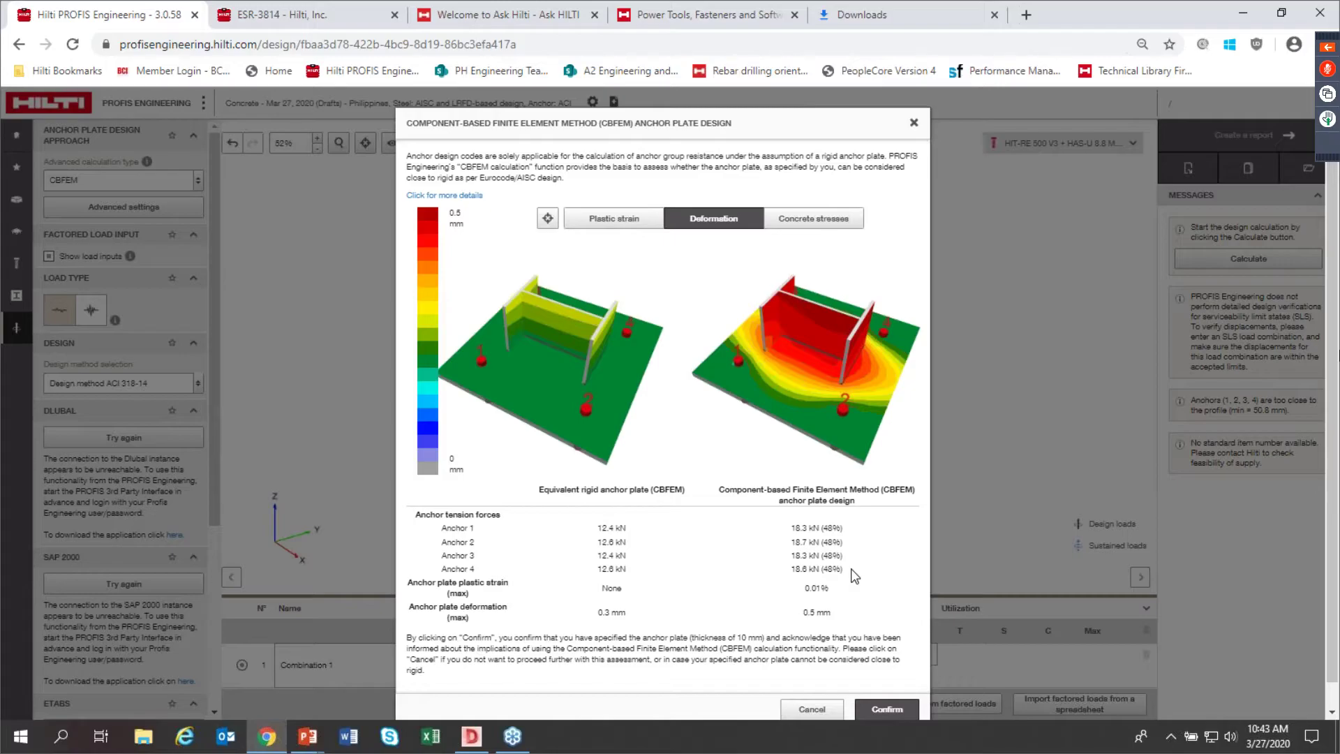
pyautogui.click(627, 222)
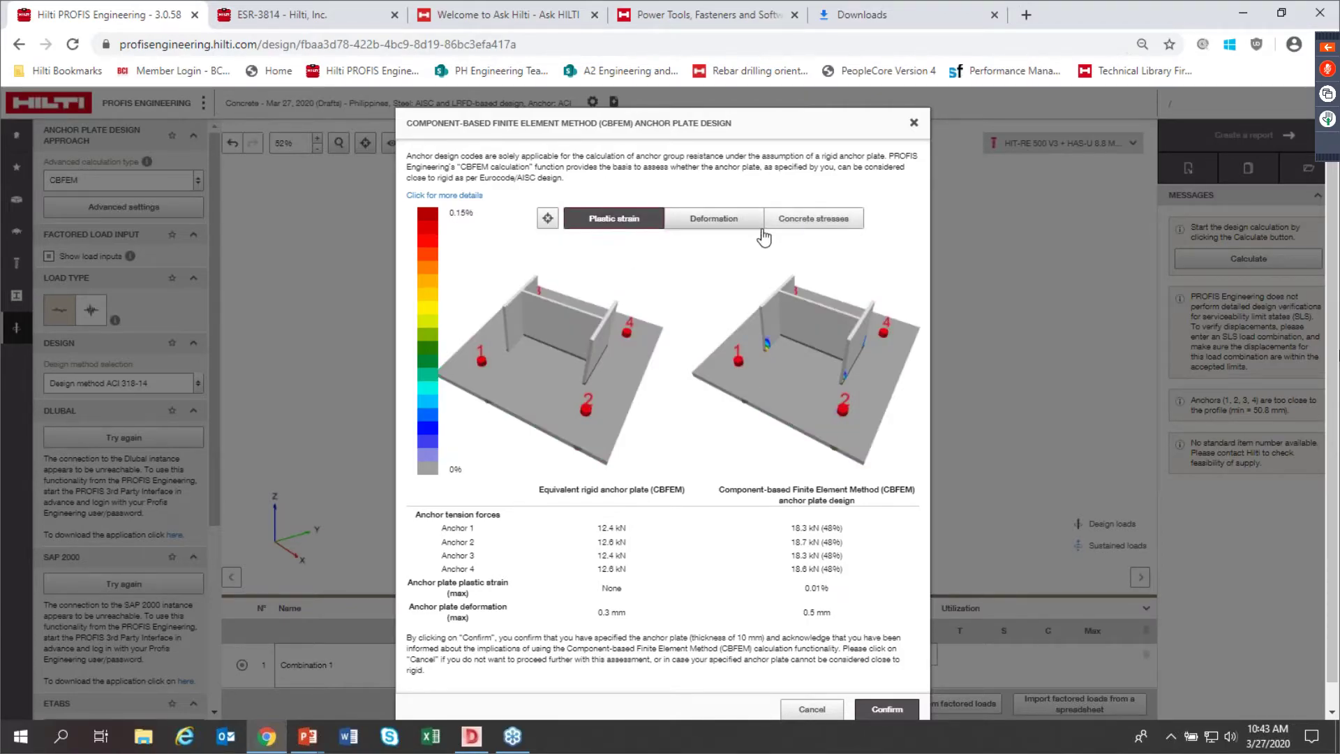
# Step: Display the concrete stress plots of both plate models and dismiss the CBFEM comparison without accepting it
pyautogui.click(809, 220)
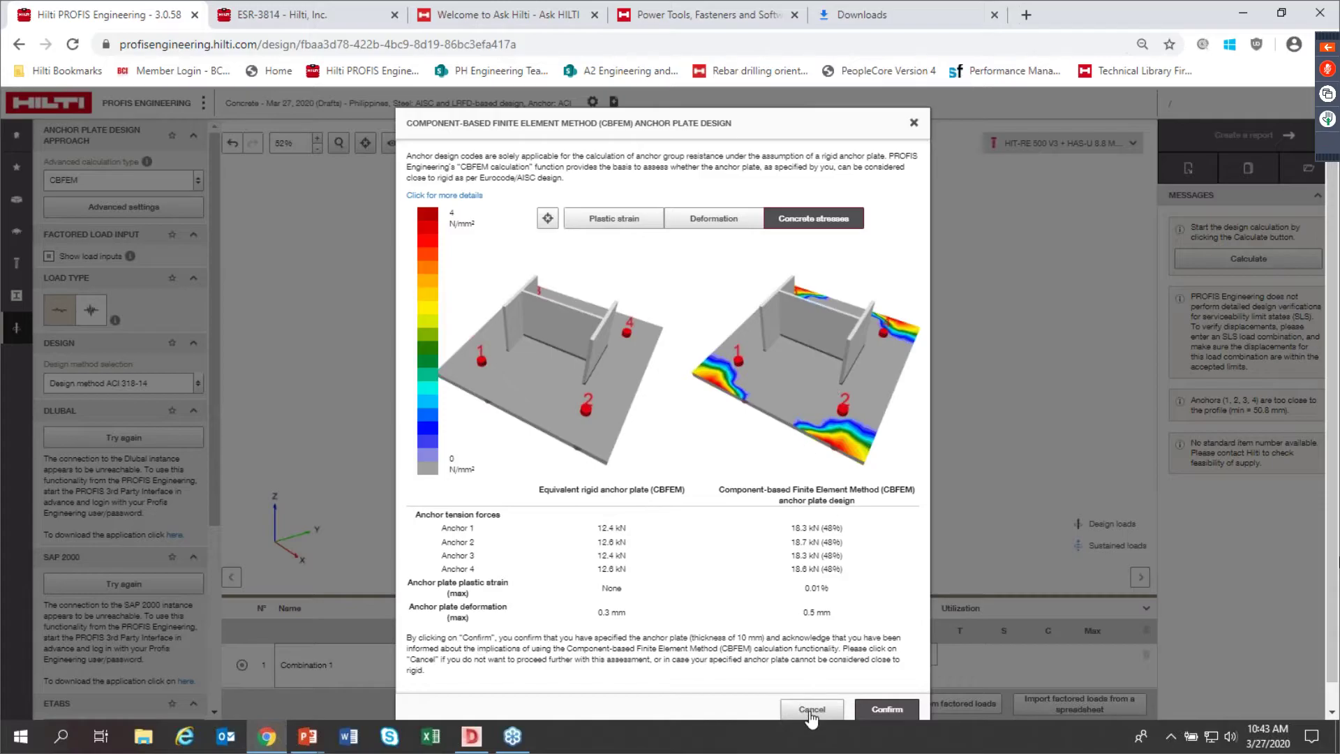
pyautogui.click(811, 710)
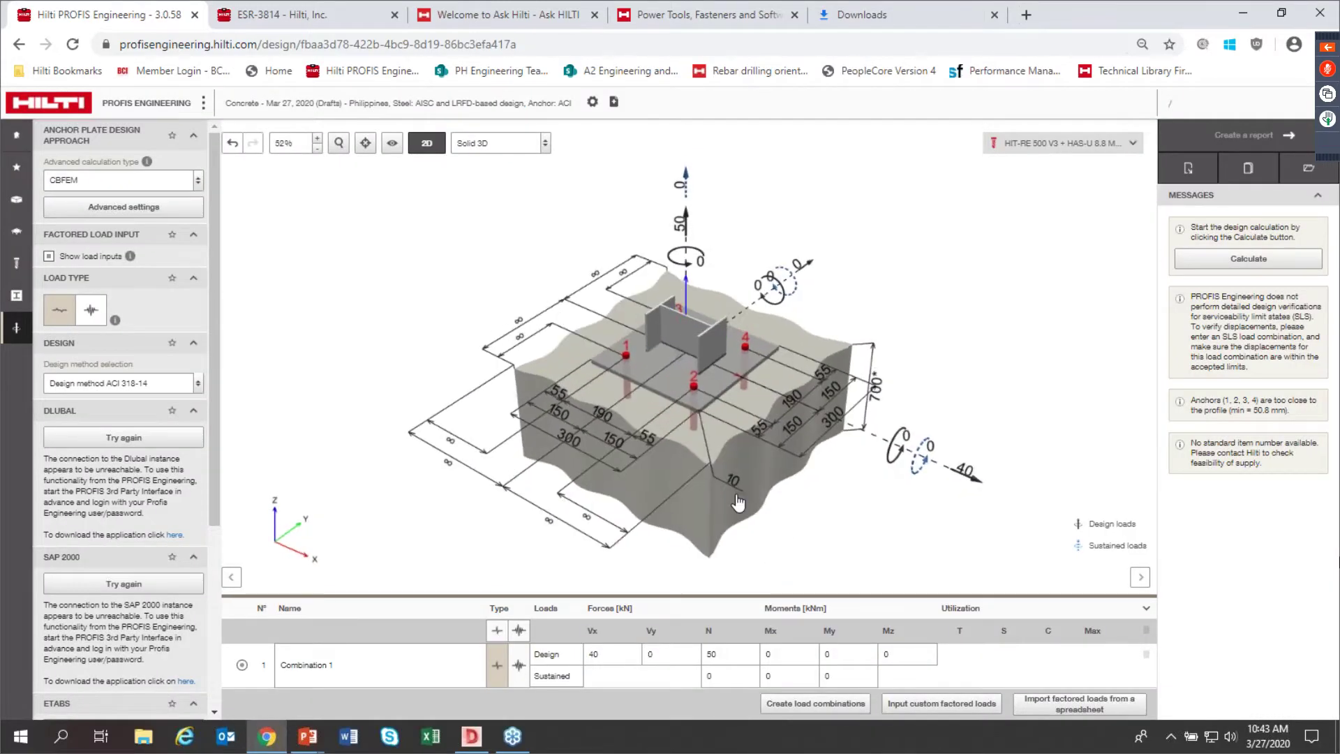
# Step: Set the anchor plate thickness to 25 mm, recalculate to compare the rigid and CBFEM anchor forces, and dismiss the comparison without accepting it
pyautogui.click(733, 485)
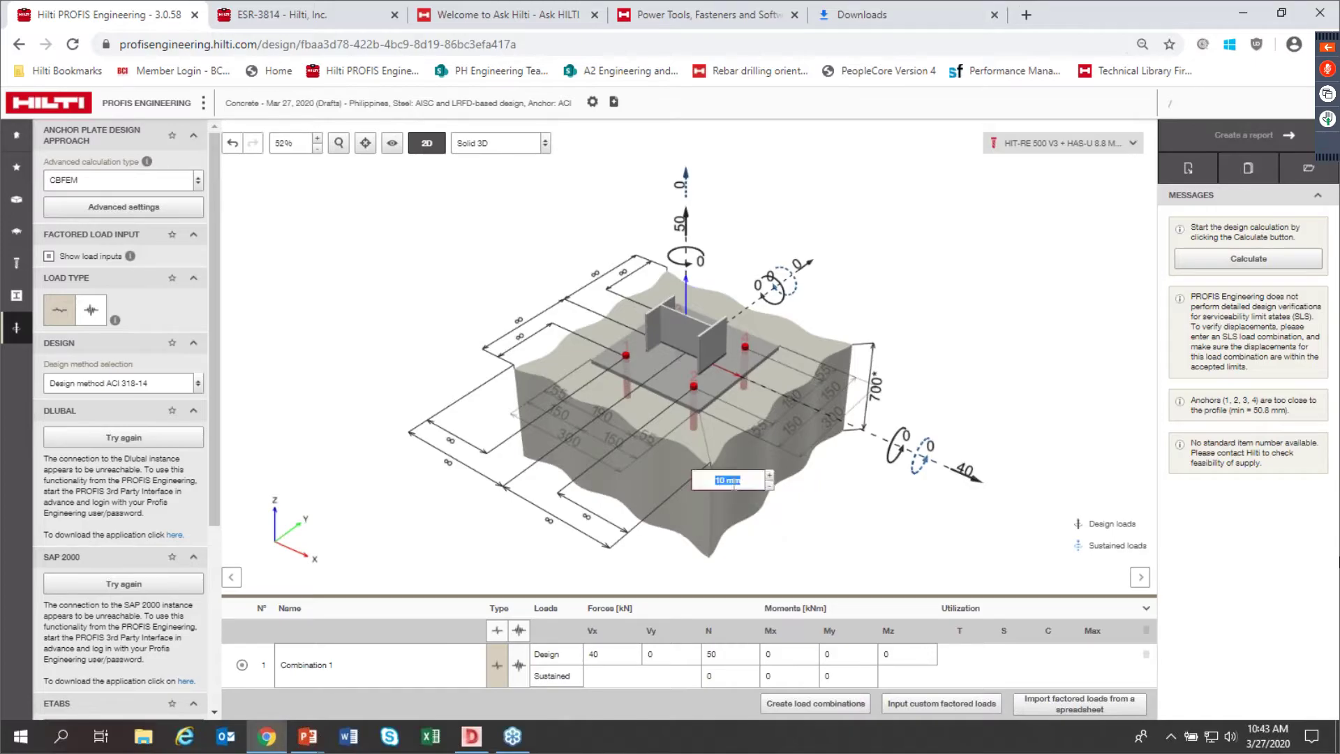
pyautogui.write('2')
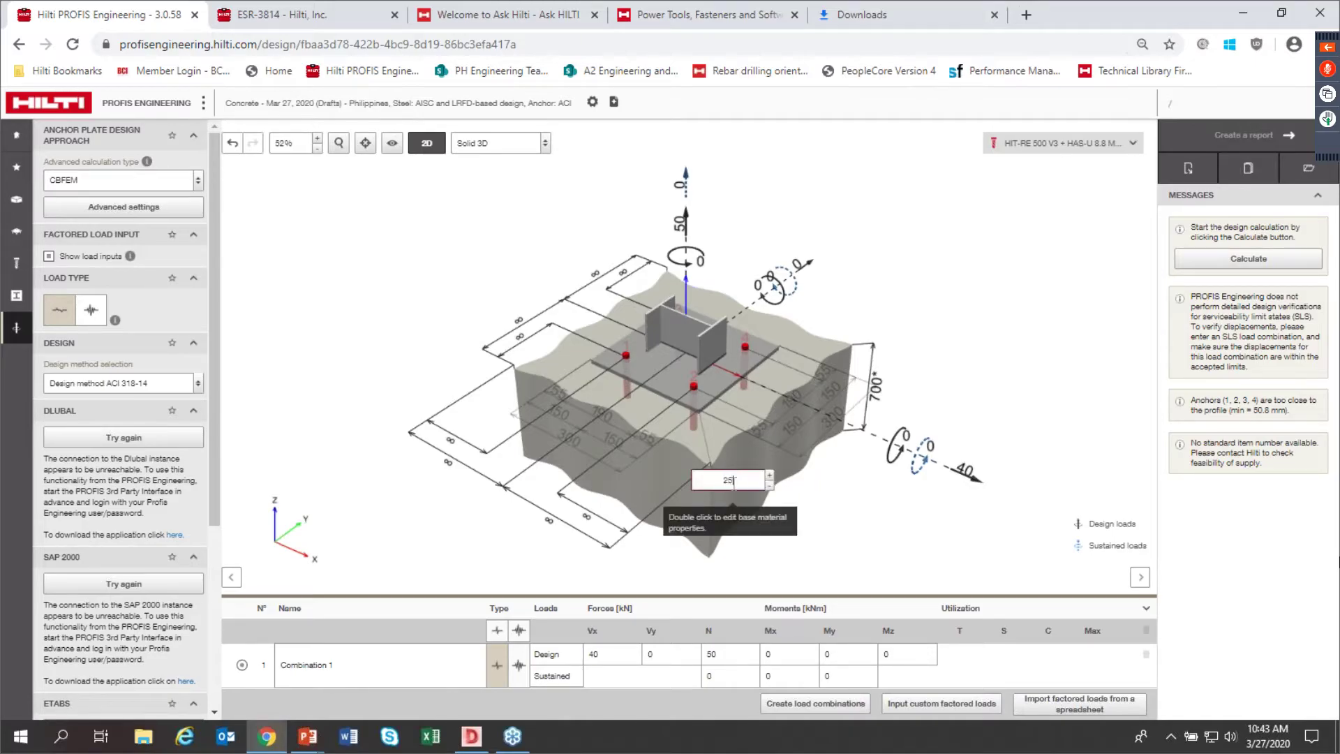
pyautogui.write('5')
pyautogui.press('Return')
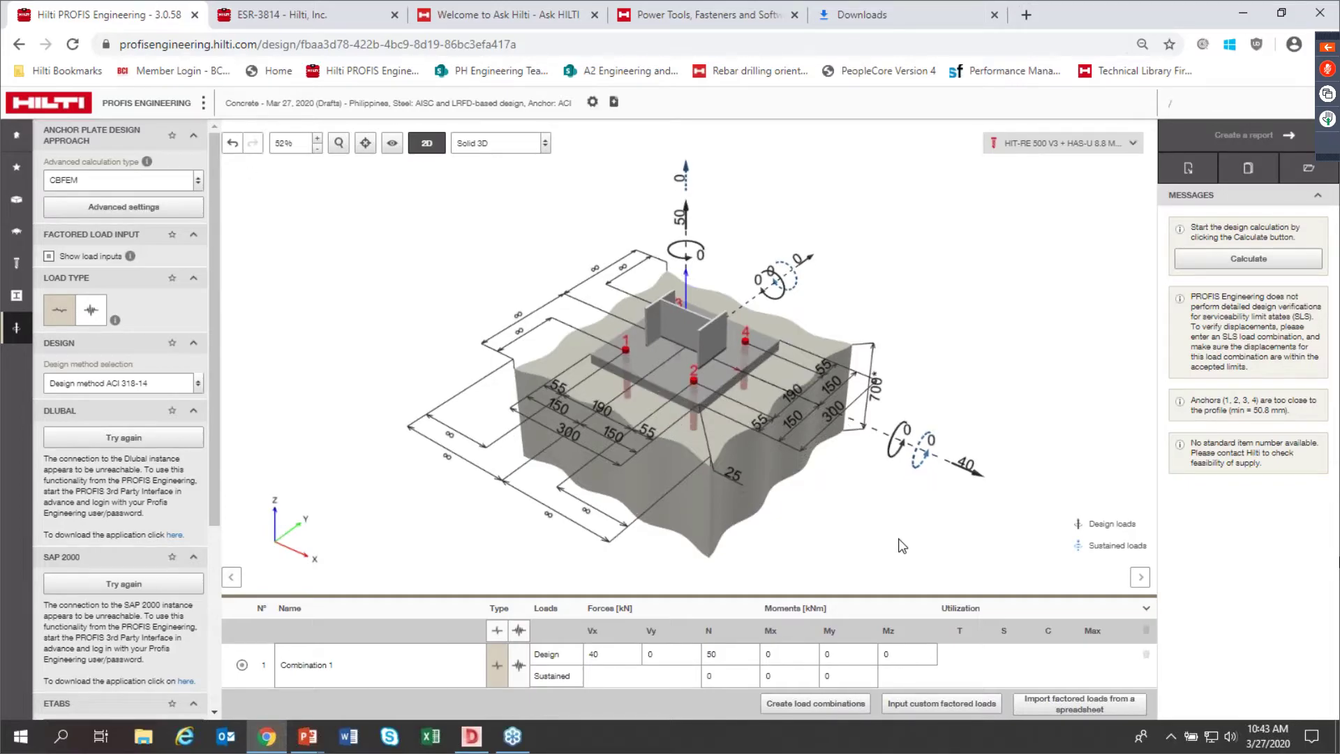
pyautogui.click(1211, 263)
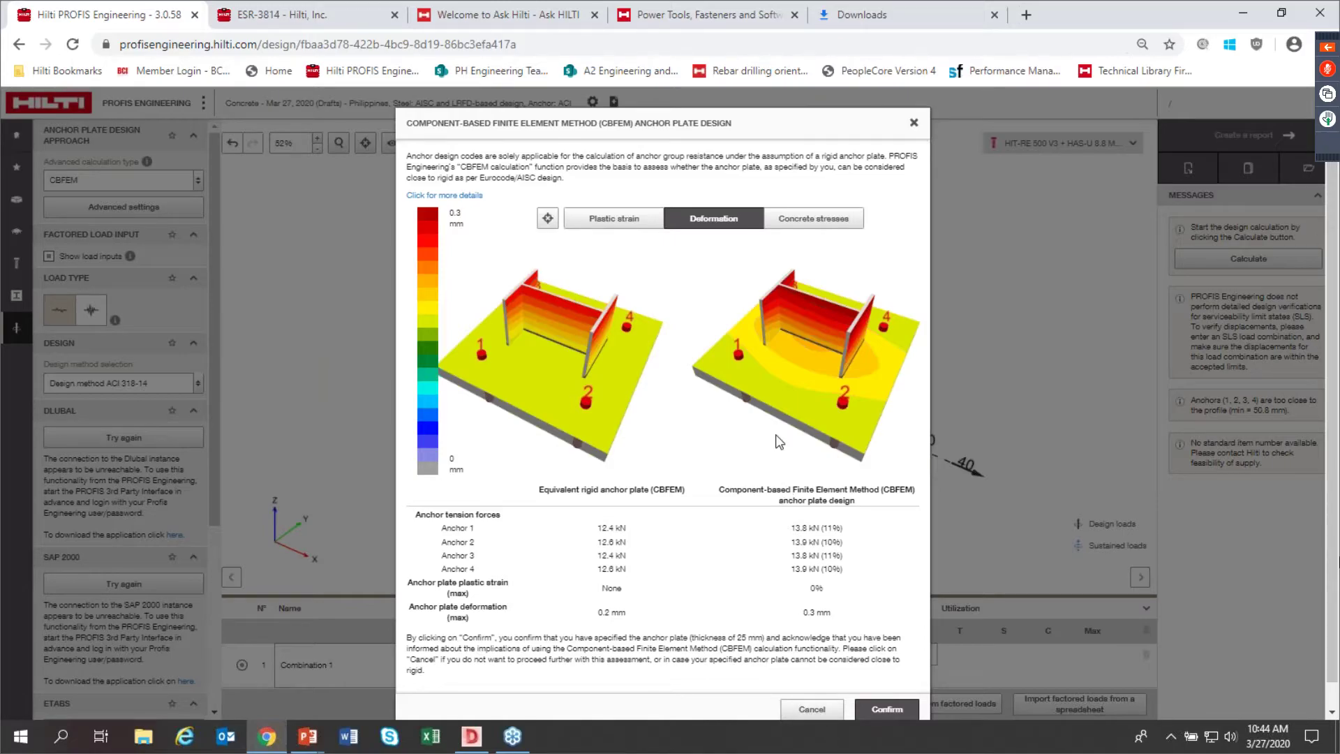
pyautogui.click(812, 709)
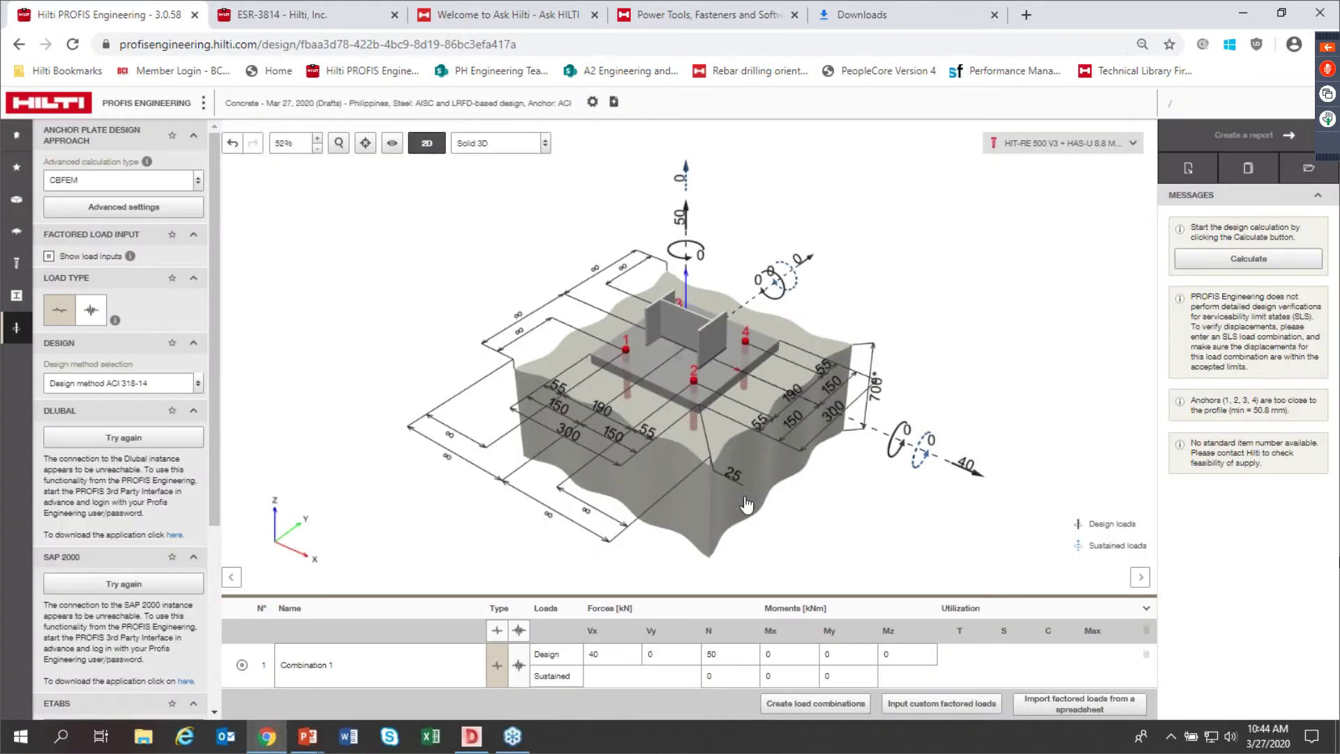
# Step: Set the anchor plate thickness to 16 mm
pyautogui.click(731, 475)
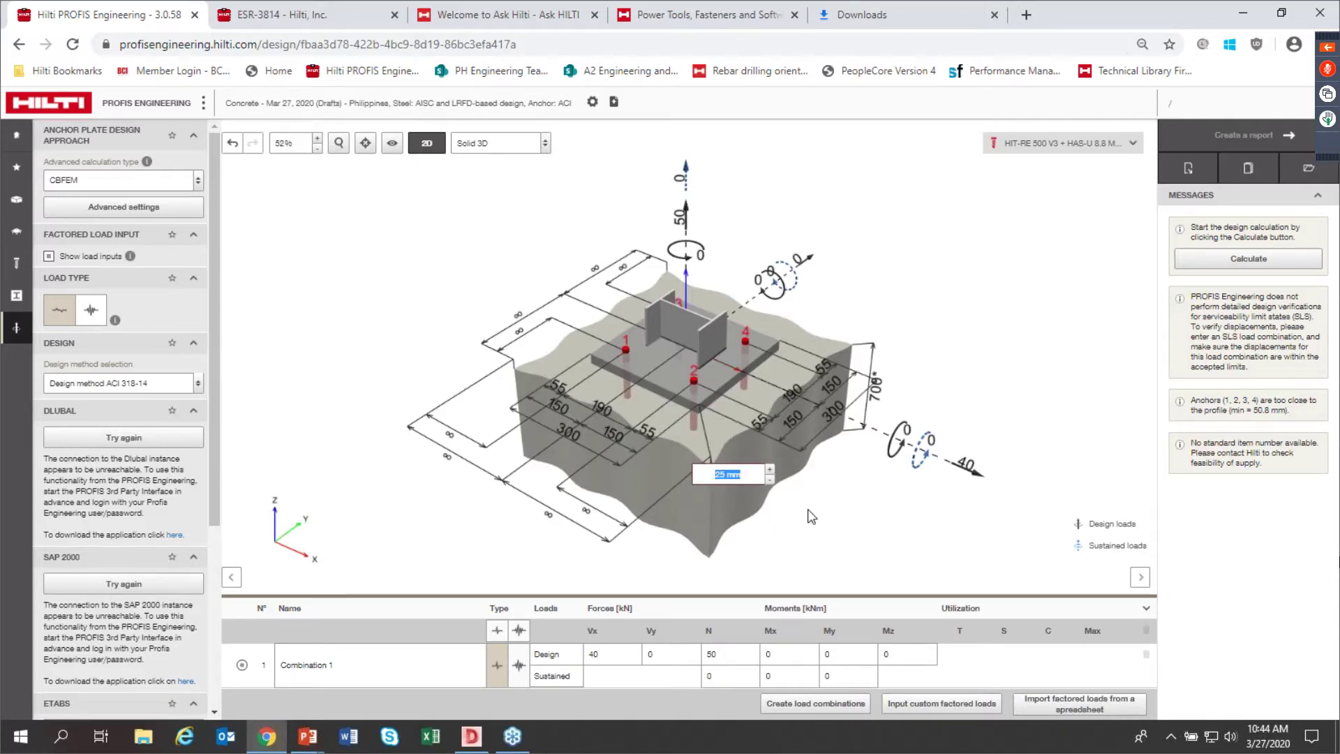
pyautogui.click(812, 517)
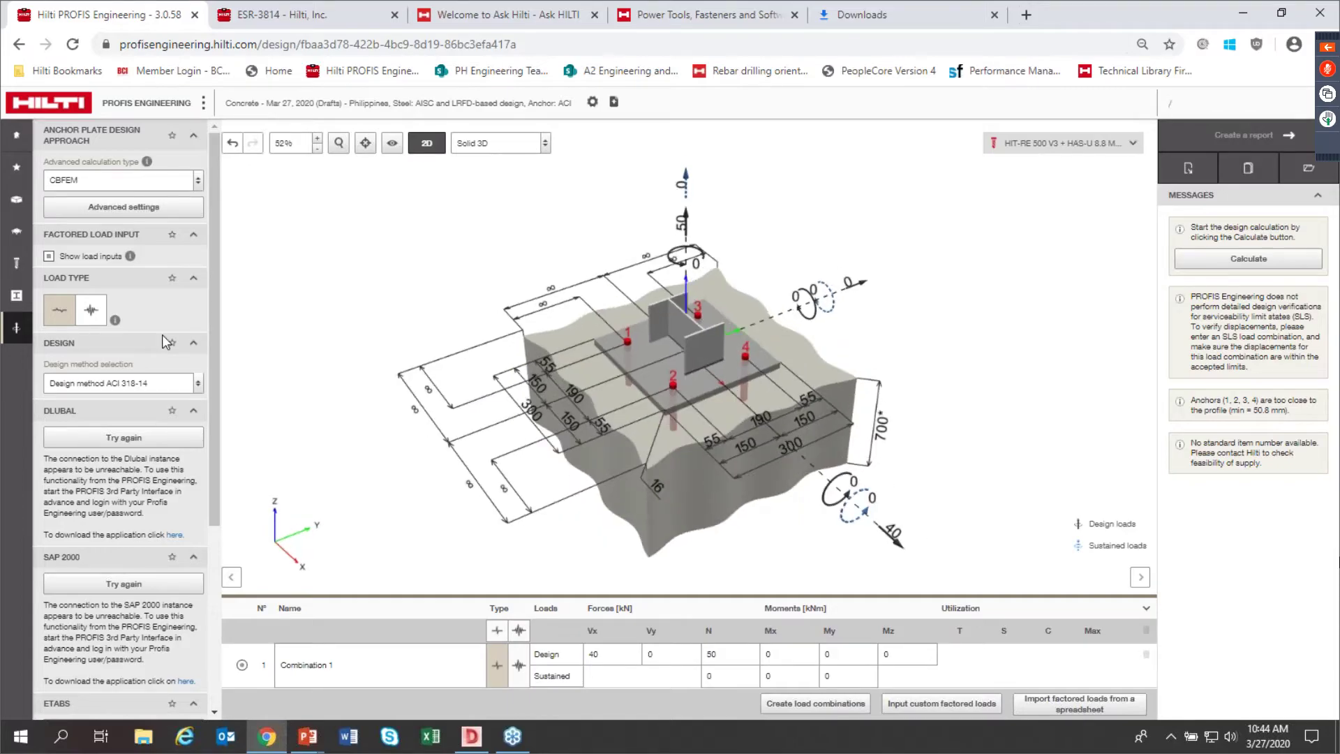
# Step: Change the profile's web and flange weld locations to fillet welds on both sides
pyautogui.click(17, 299)
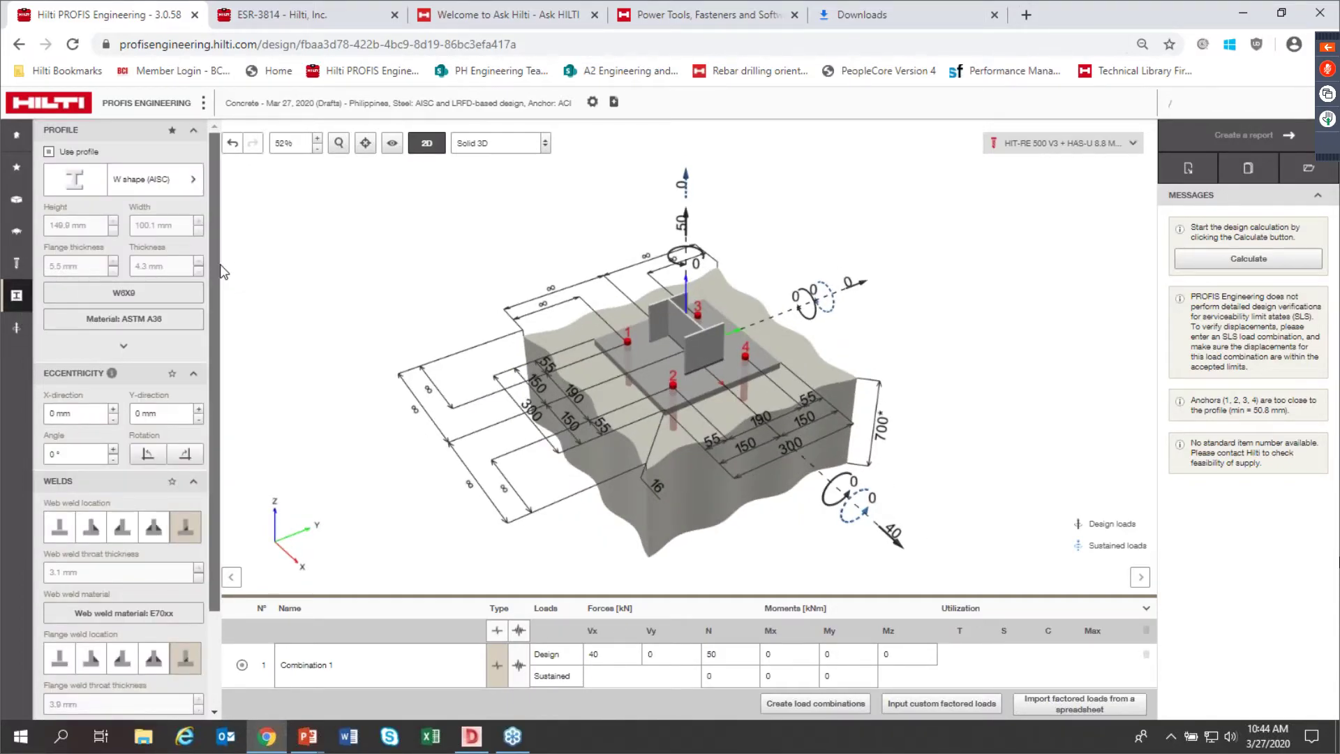
pyautogui.scroll(-2, 220, 264)
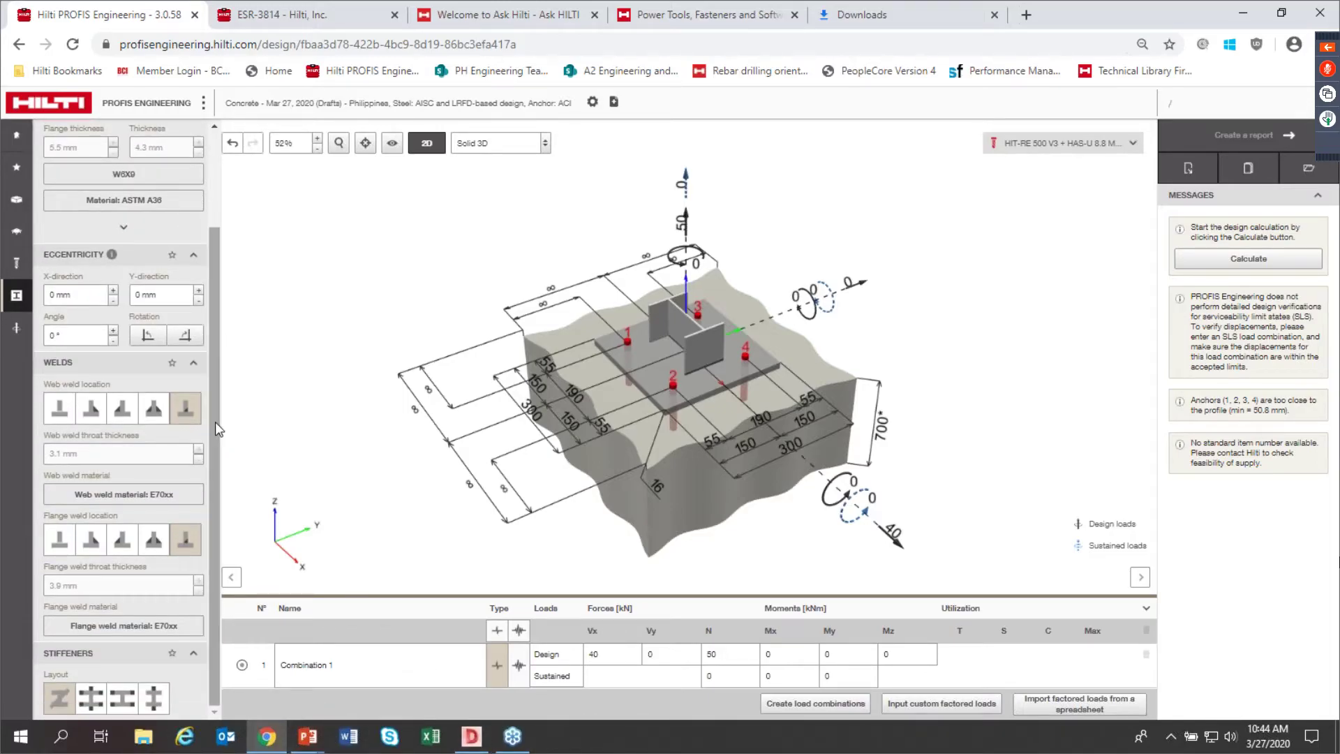
pyautogui.click(153, 411)
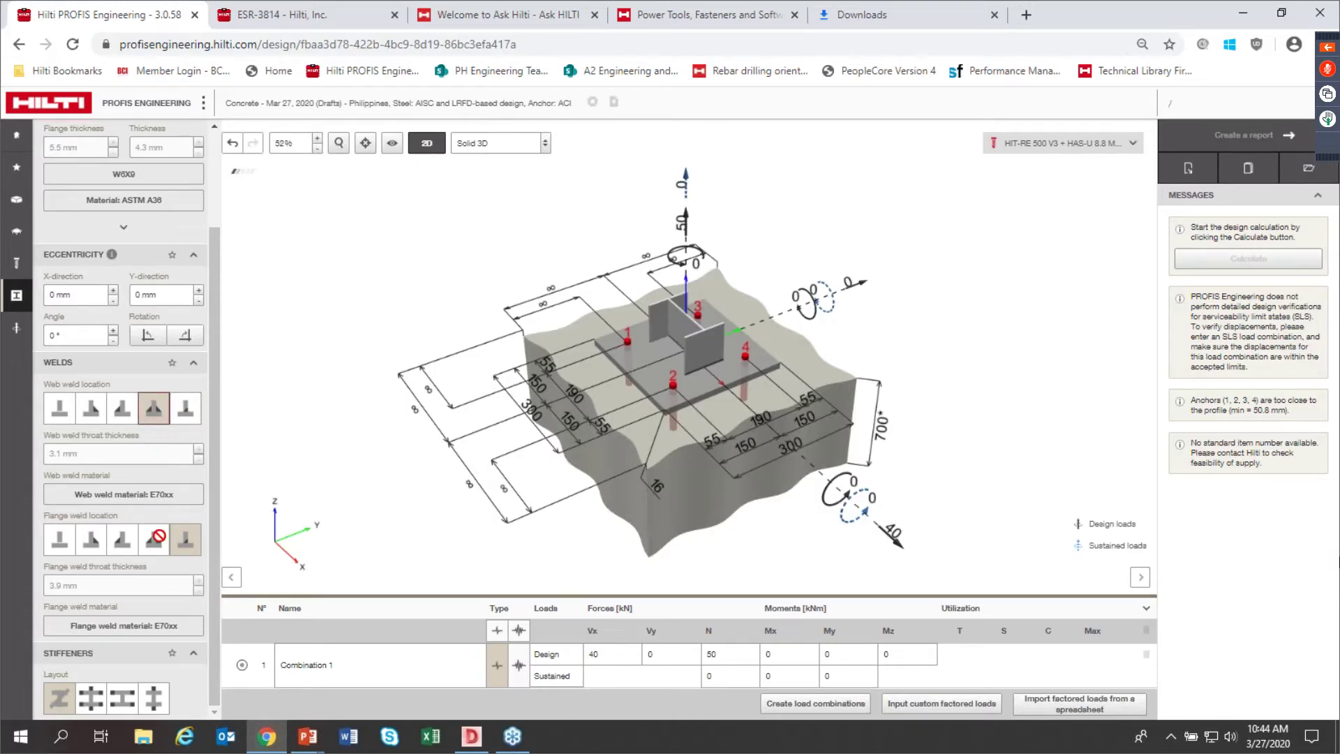
pyautogui.click(155, 538)
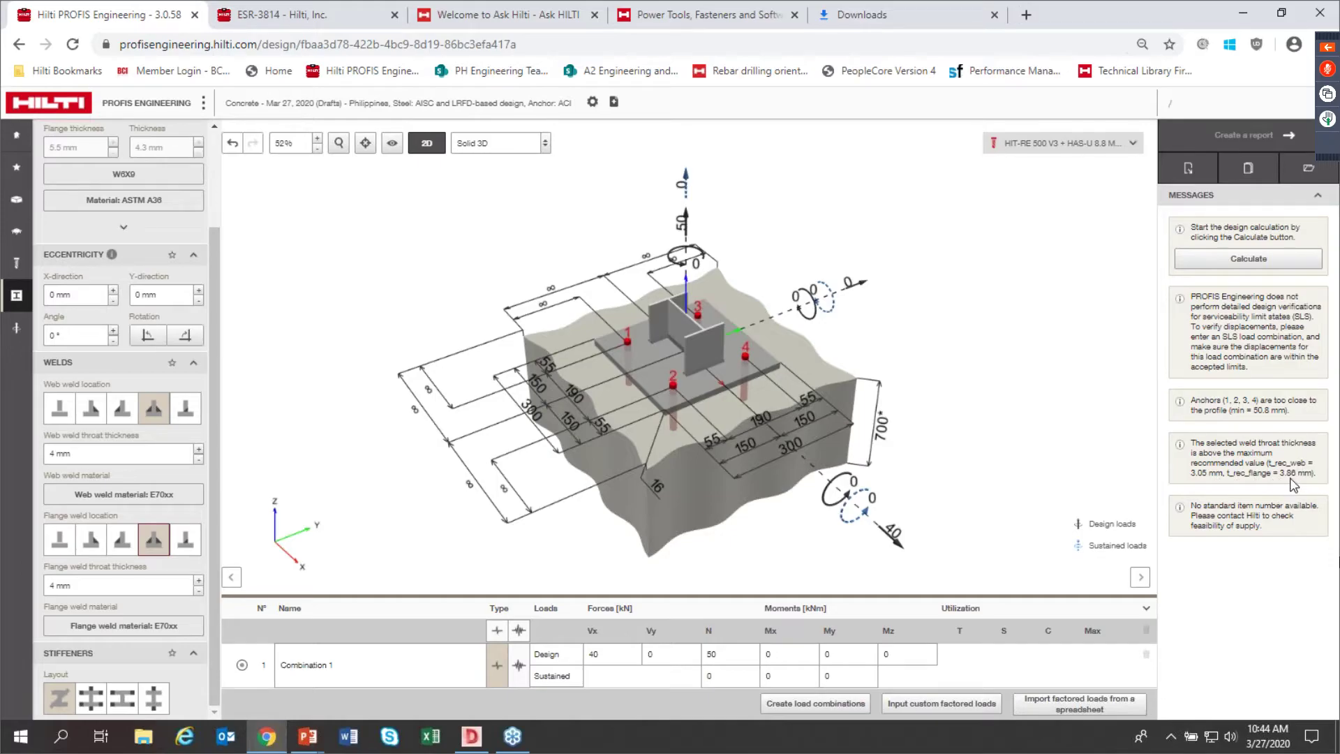
# Step: Set the web and flange weld throat thicknesses to 3 mm each
pyautogui.doubleClick(51, 455)
pyautogui.write('3')
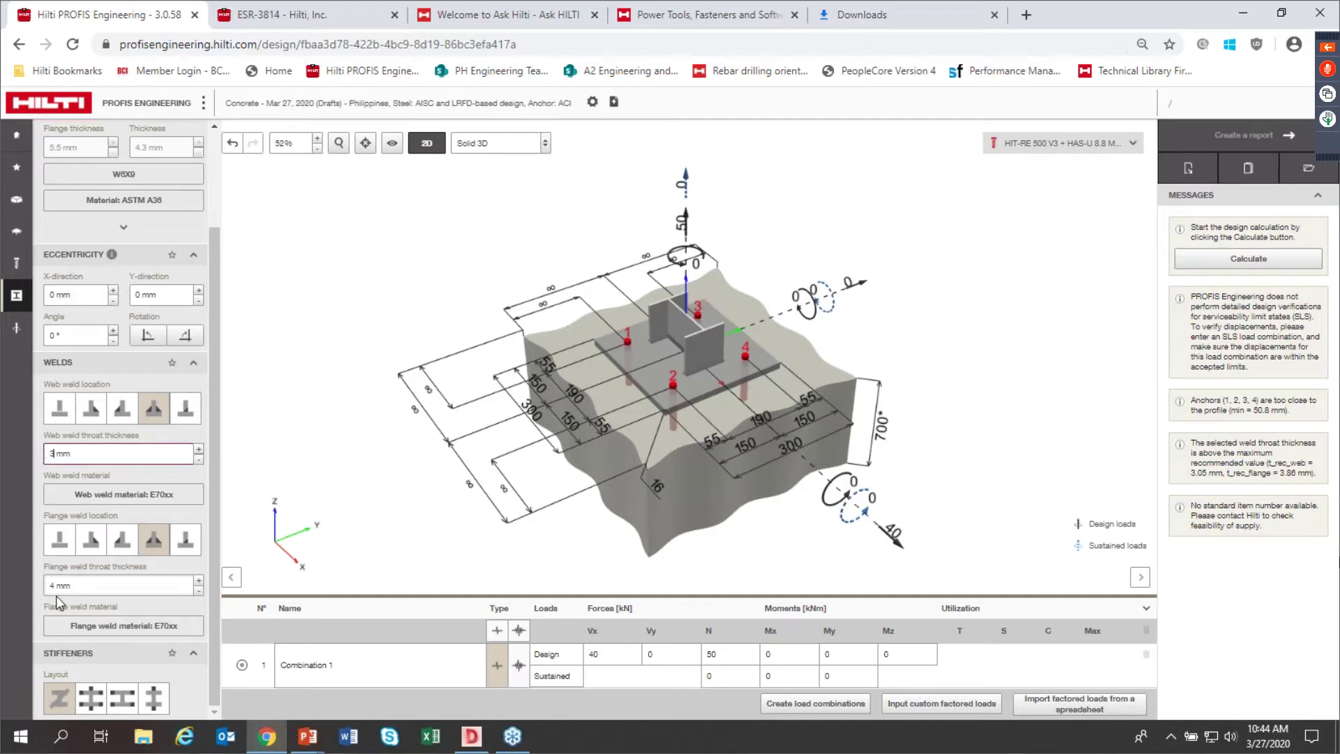
pyautogui.click(51, 586)
pyautogui.write('3')
pyautogui.moveTo(55, 586); pyautogui.dragTo(46, 587)
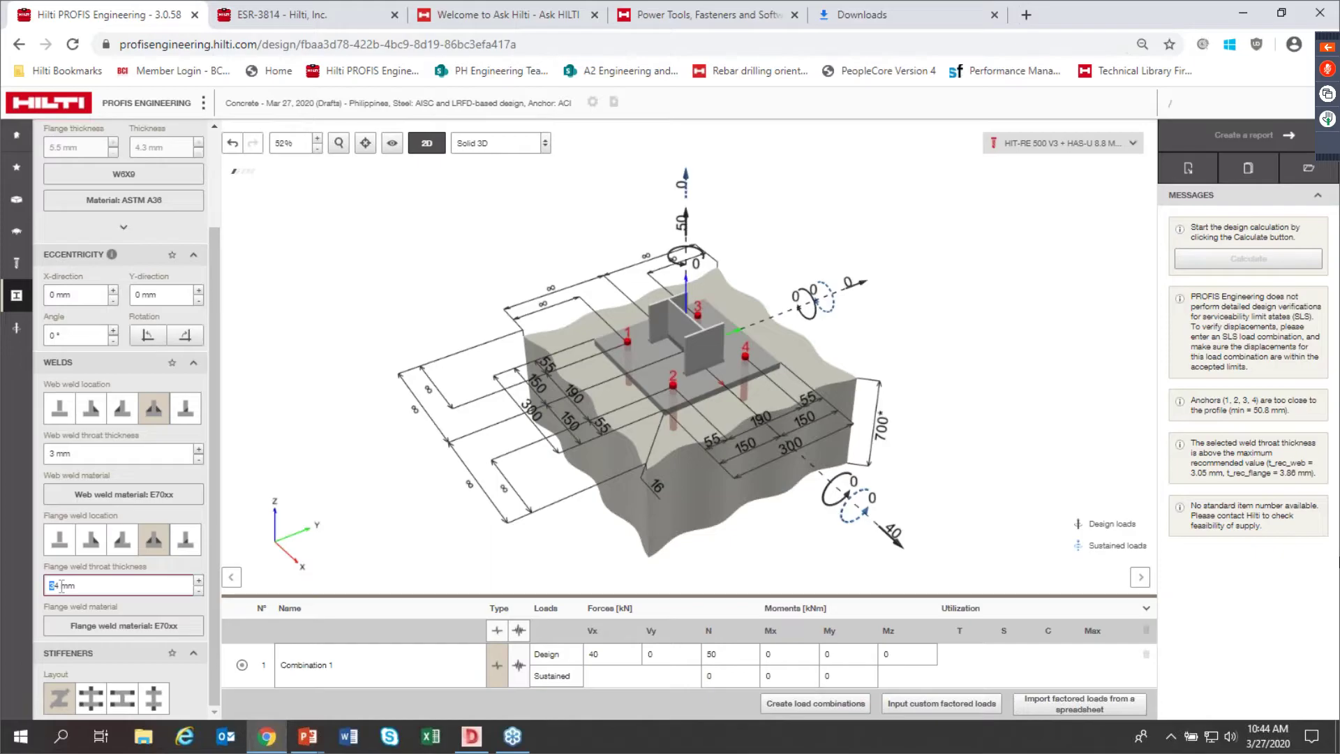
pyautogui.click(60, 585)
pyautogui.press('BackSpace')
pyautogui.moveTo(215, 421); pyautogui.dragTo(213, 452)
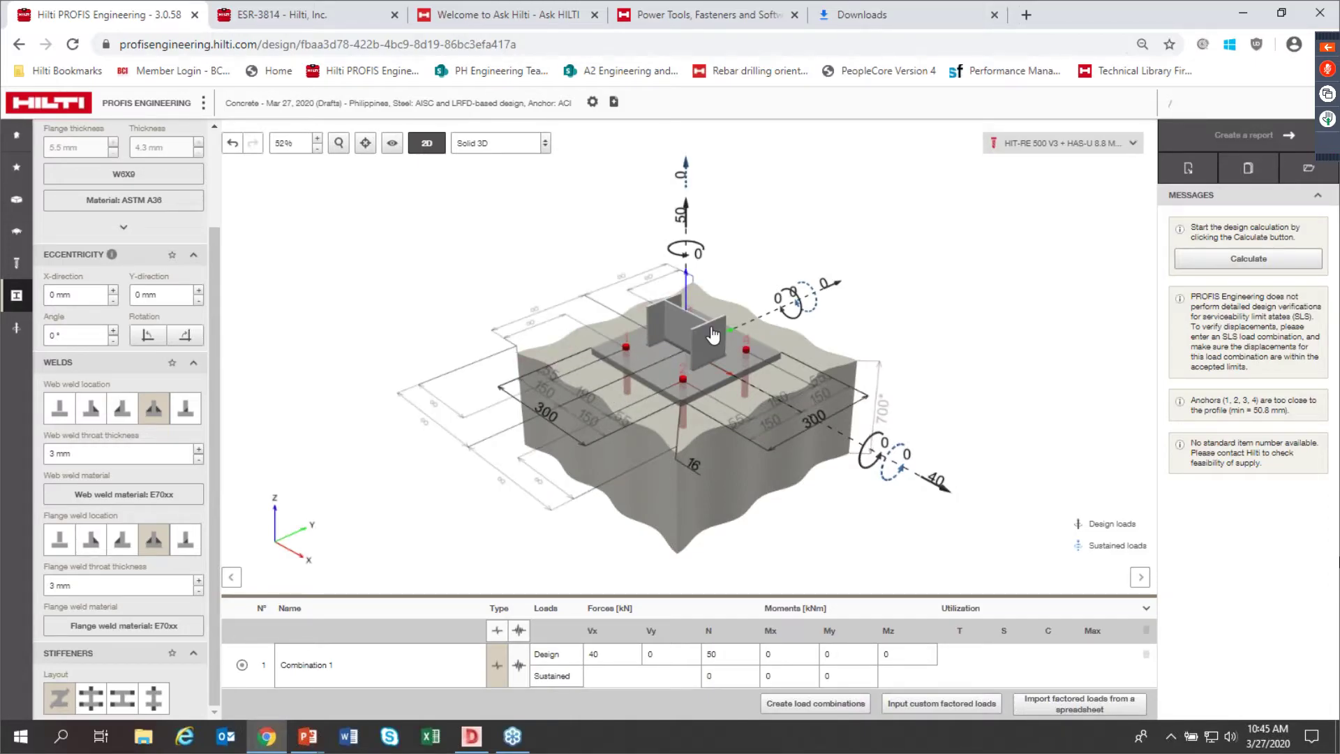
# Step: Add stiffeners at the edges of both profile flanges and set their shape to Chamfered
pyautogui.click(91, 699)
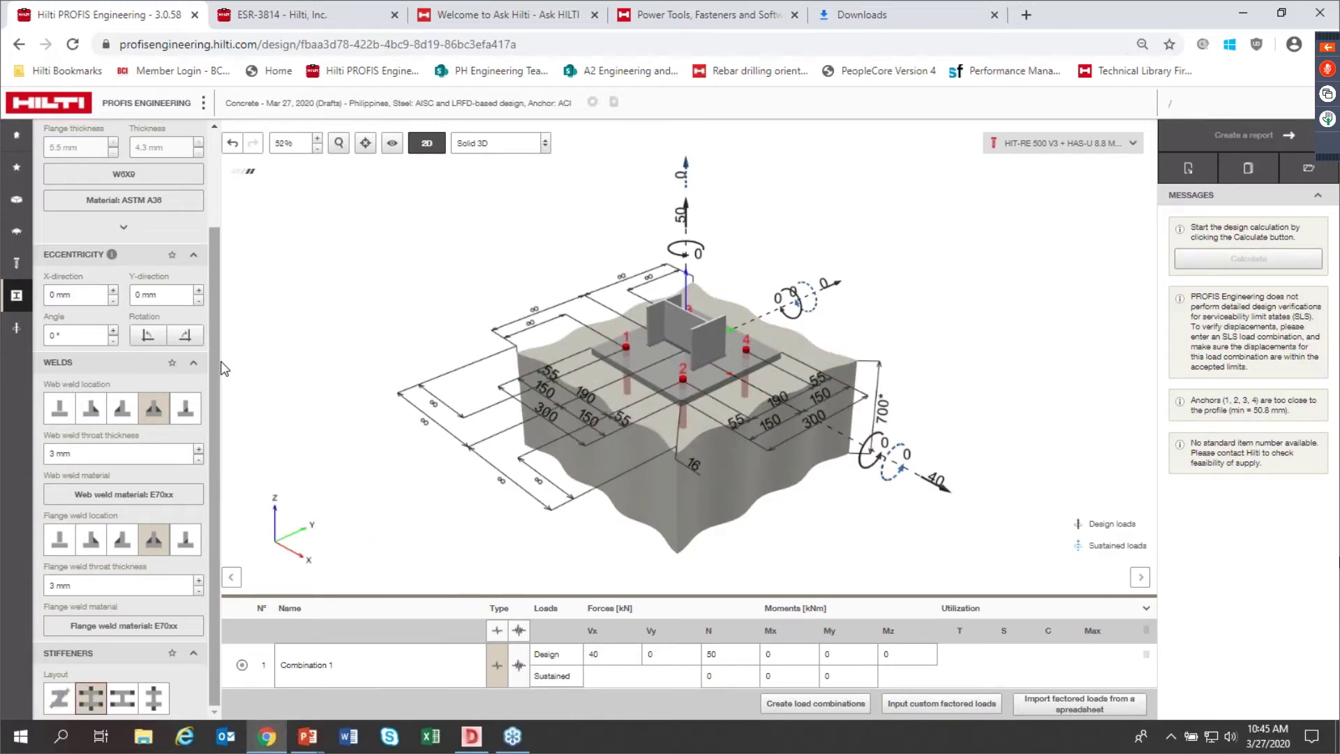
pyautogui.scroll(-4, 219, 361)
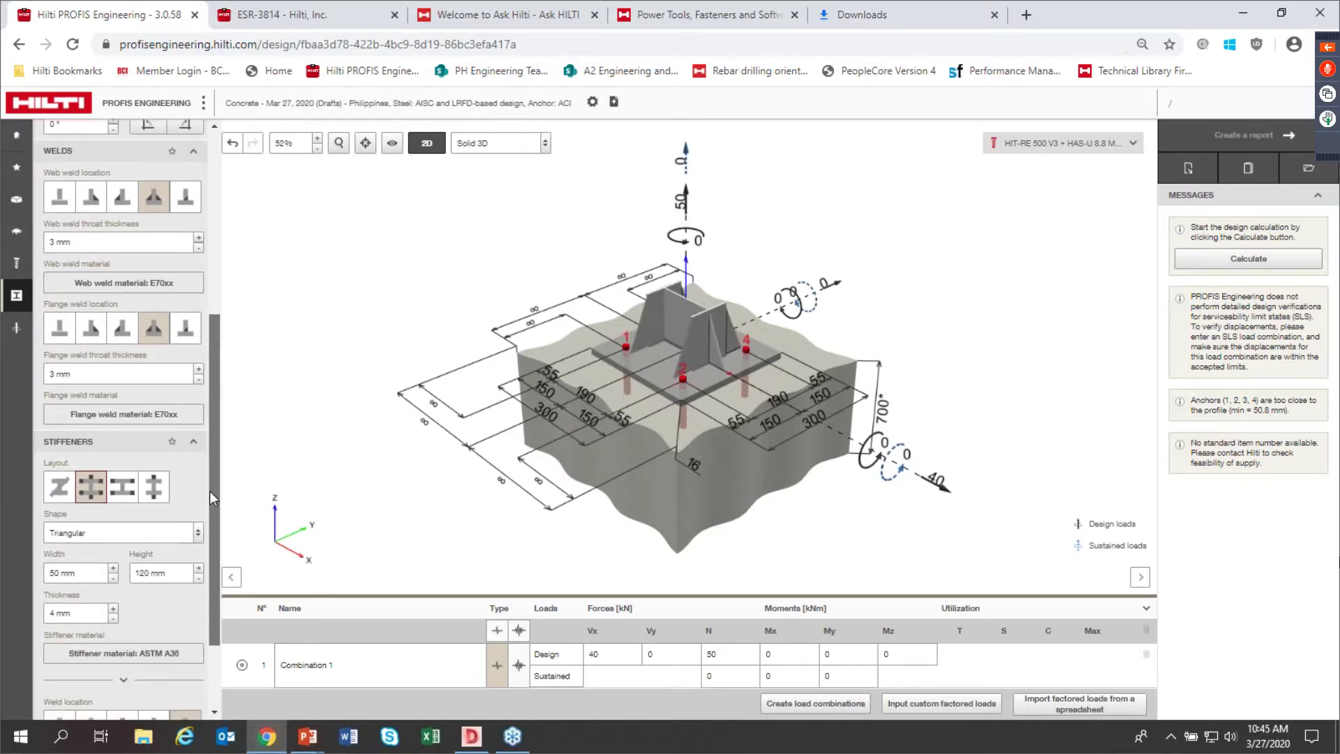
pyautogui.click(197, 460)
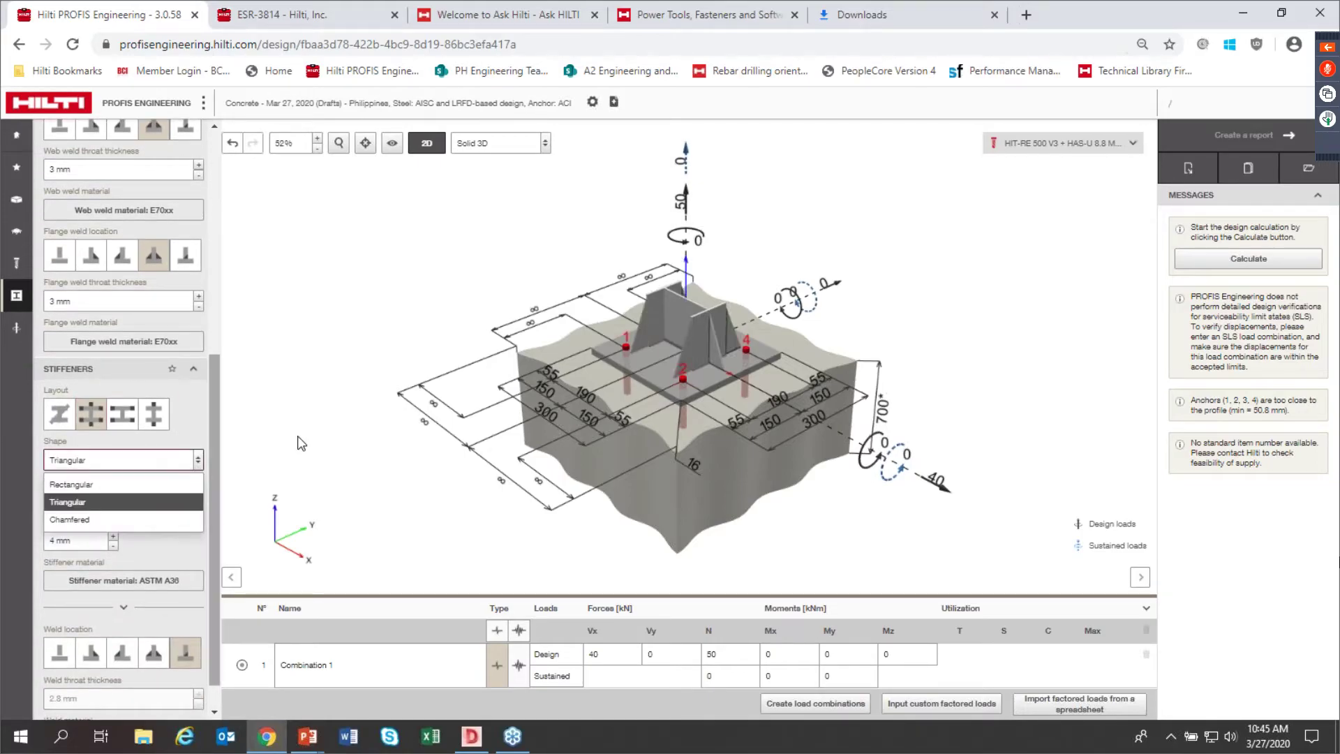
pyautogui.click(89, 519)
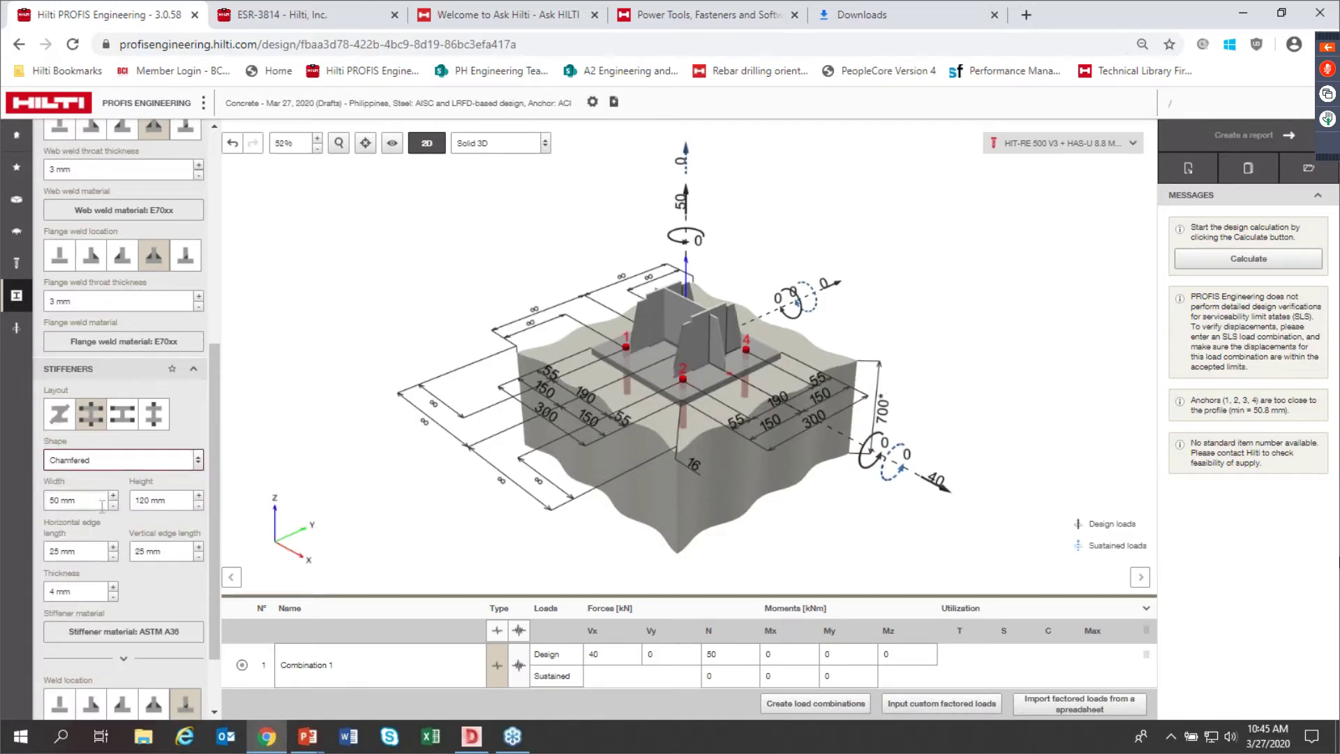
# Step: Set the stiffeners to a width of 70 mm, a height of 100 mm and a thickness of 6 mm
pyautogui.moveTo(60, 501); pyautogui.dragTo(46, 503)
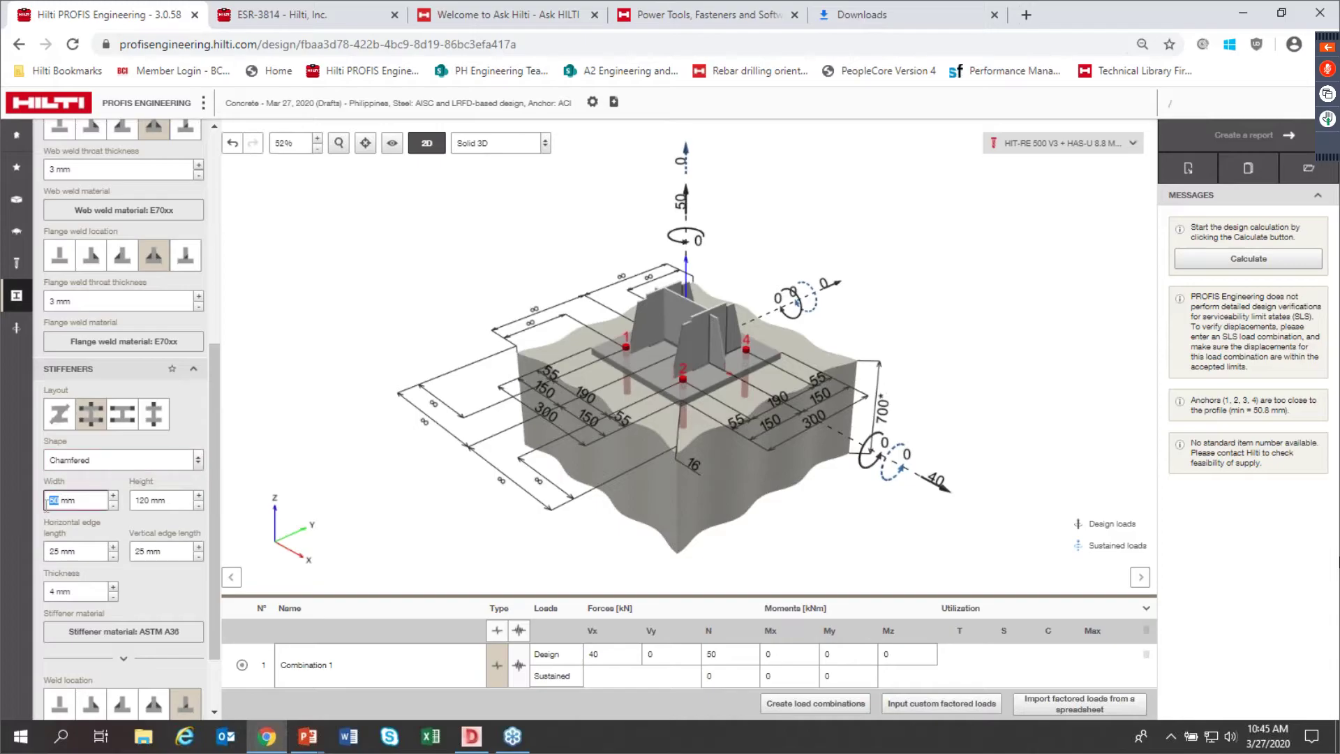
pyautogui.write('70')
pyautogui.press('Tab')
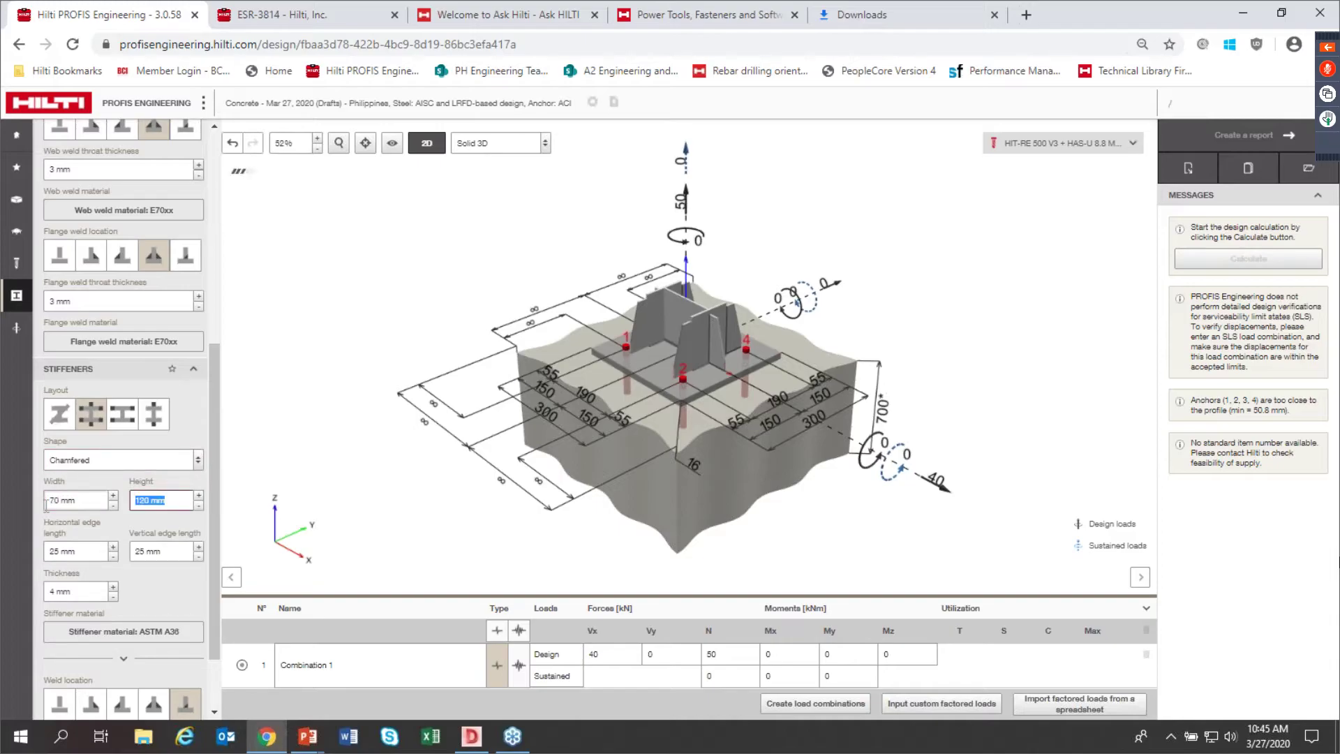
pyautogui.click(150, 502)
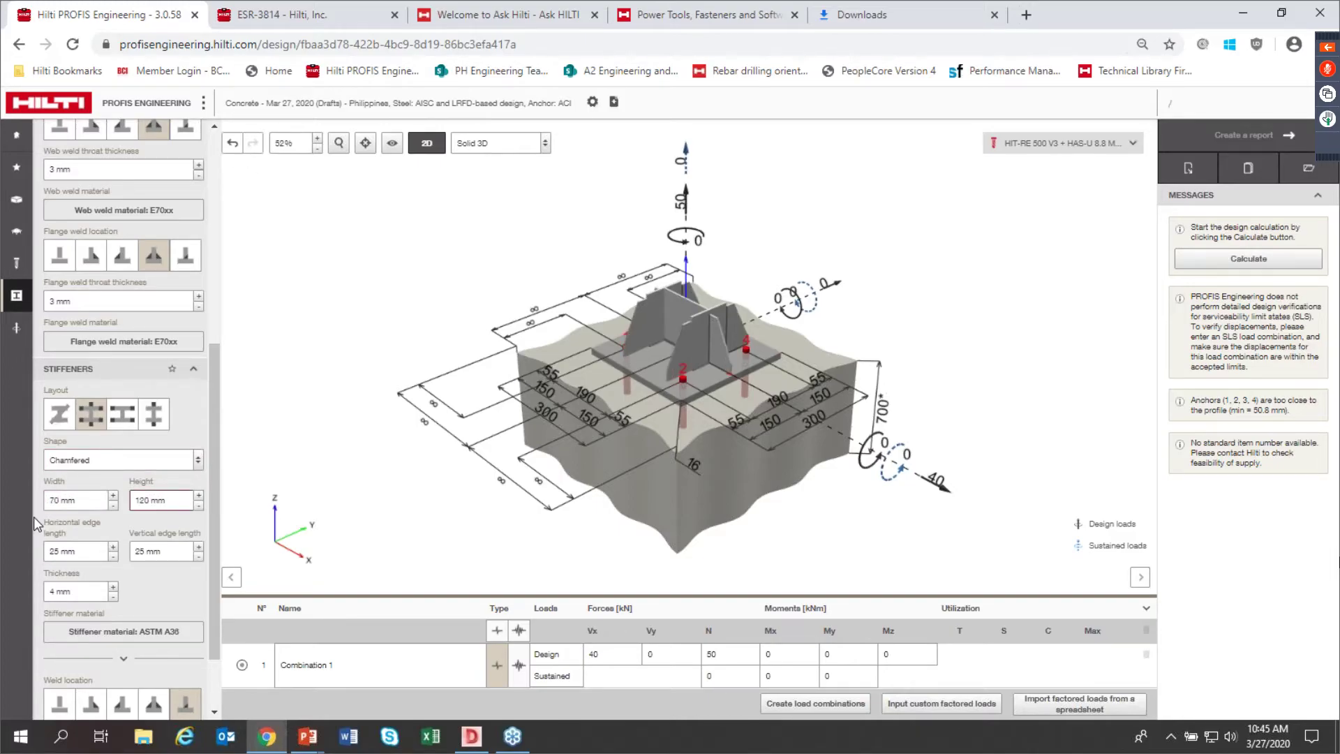
pyautogui.press('Tab')
pyautogui.moveTo(149, 501); pyautogui.dragTo(136, 506)
pyautogui.write('100')
pyautogui.moveTo(46, 592); pyautogui.dragTo(56, 594)
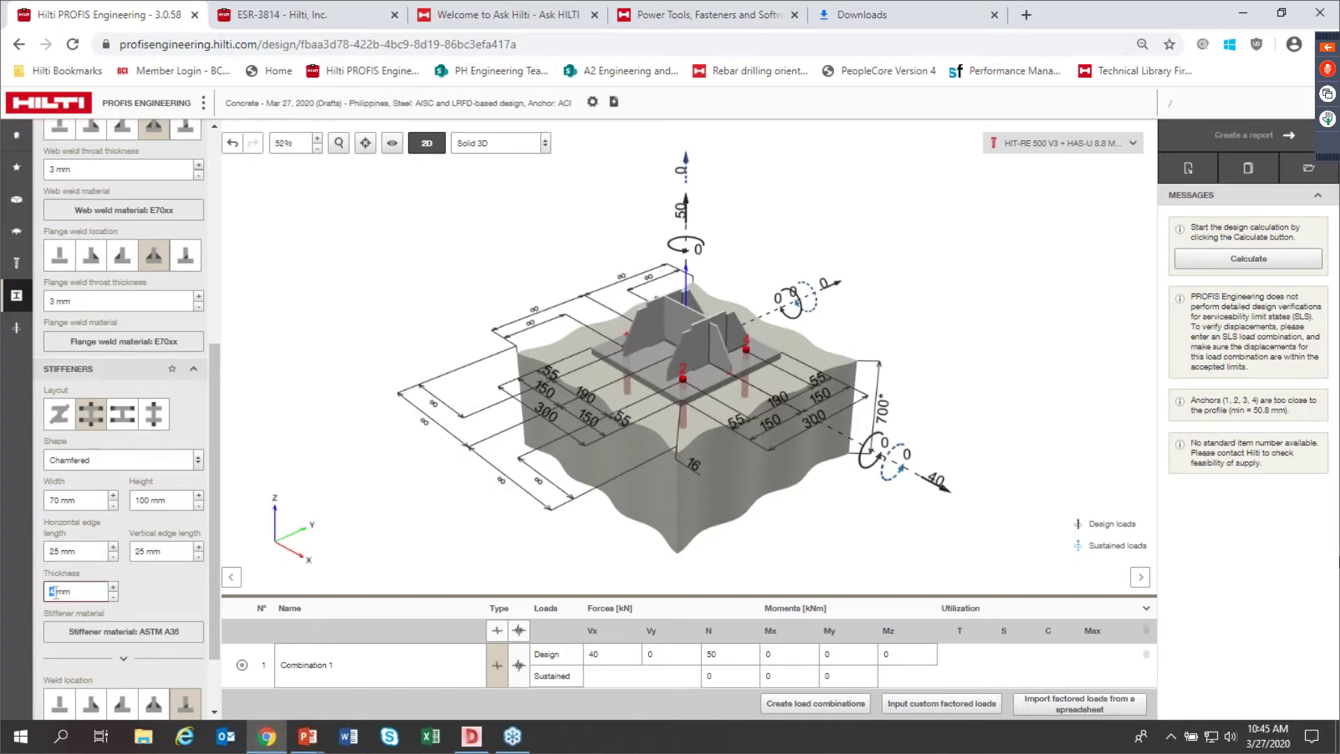
pyautogui.write('6')
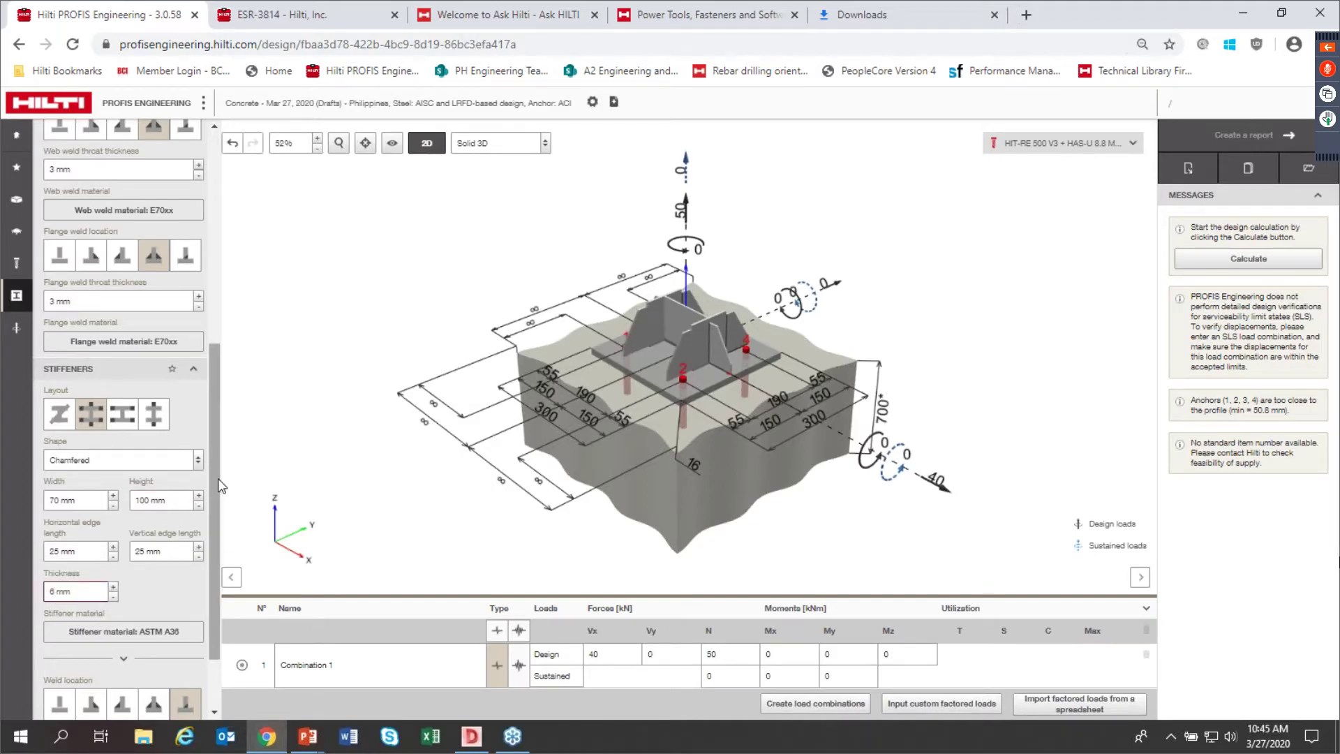
# Step: Change the stiffener welds to fillets on both sides with a throat thickness of 3 mm
pyautogui.scroll(-1, 215, 583)
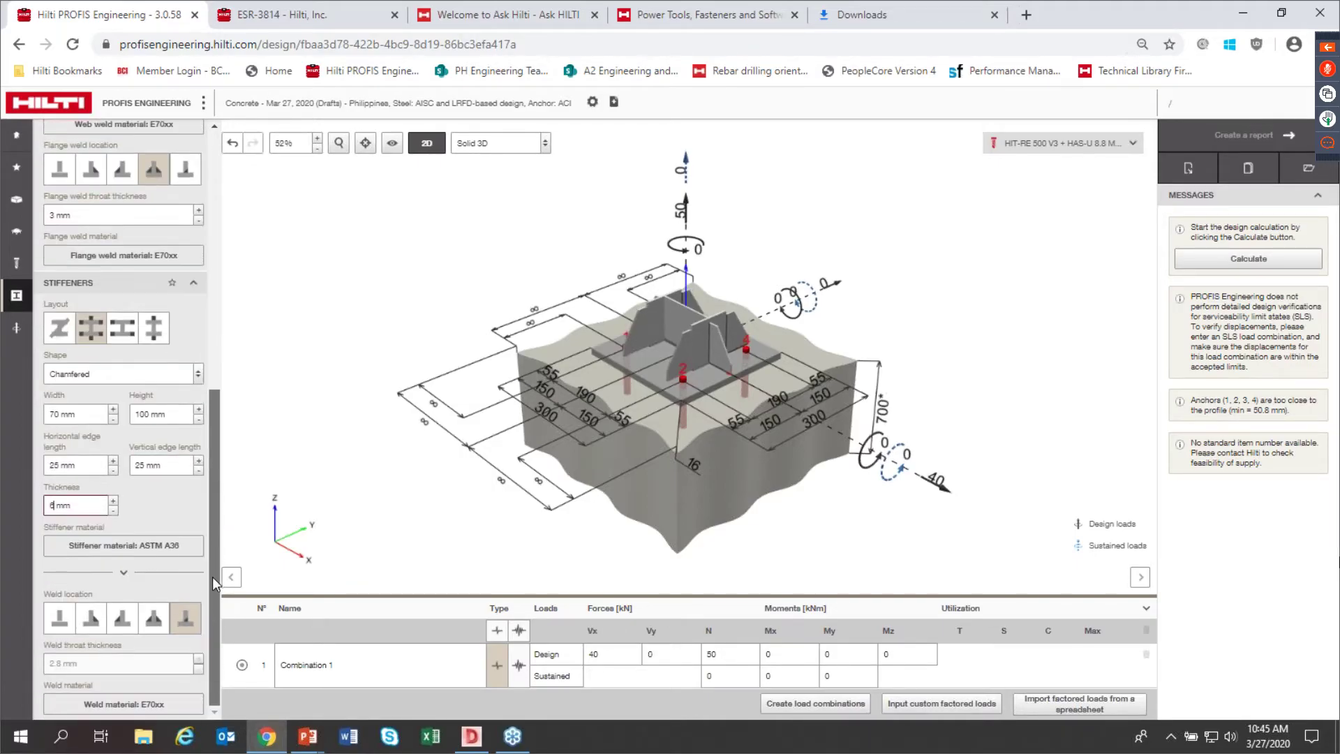
pyautogui.click(153, 619)
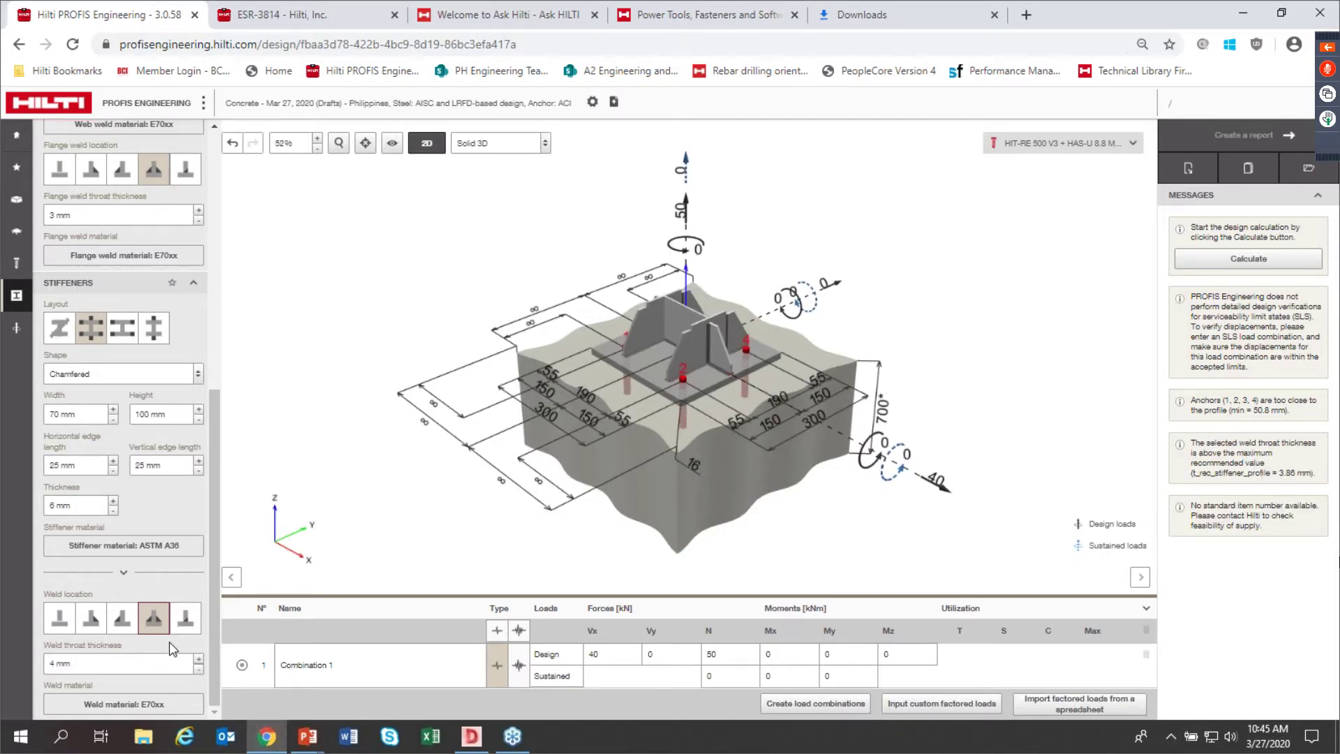
pyautogui.moveTo(55, 664); pyautogui.dragTo(39, 665)
pyautogui.write('3')
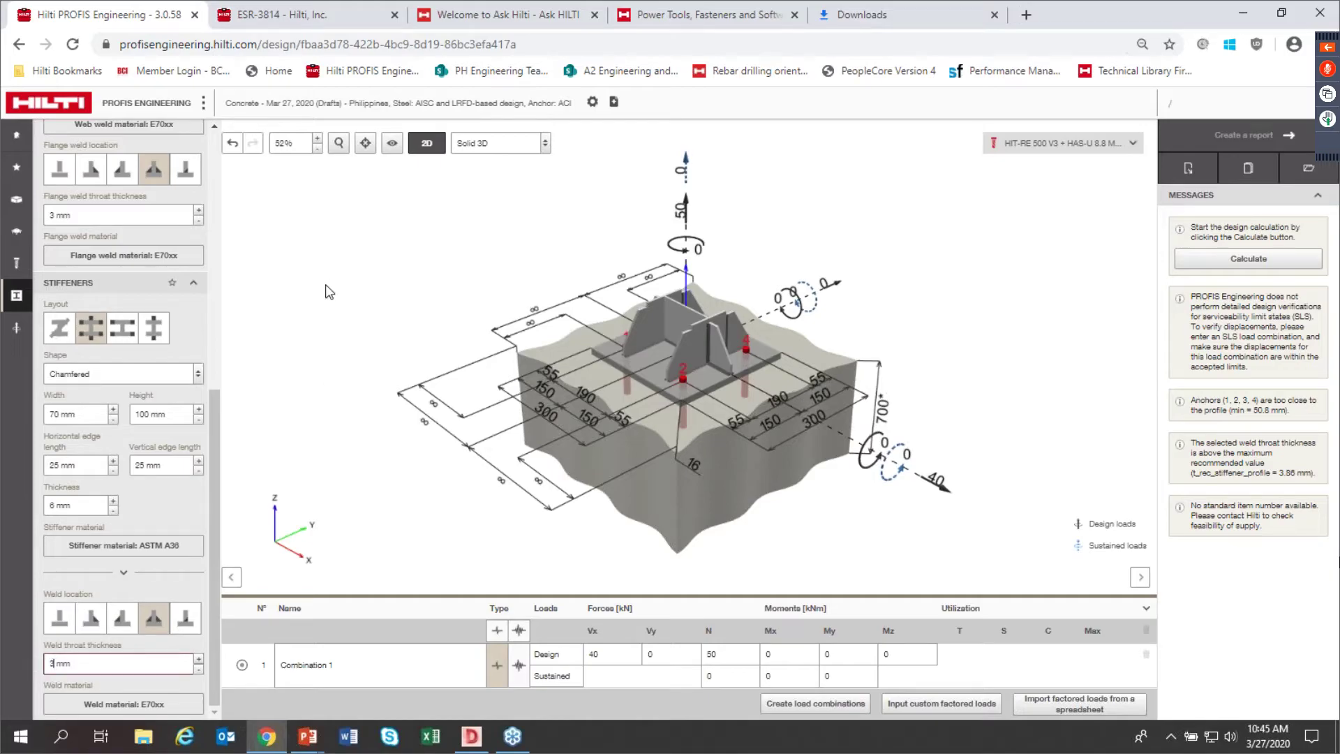
# Step: Run the calculation for the stiffened plate and compare the rigid and CBFEM anchor tension forces, plastic strain and concrete stresses
pyautogui.moveTo(966, 269); pyautogui.dragTo(967, 278)
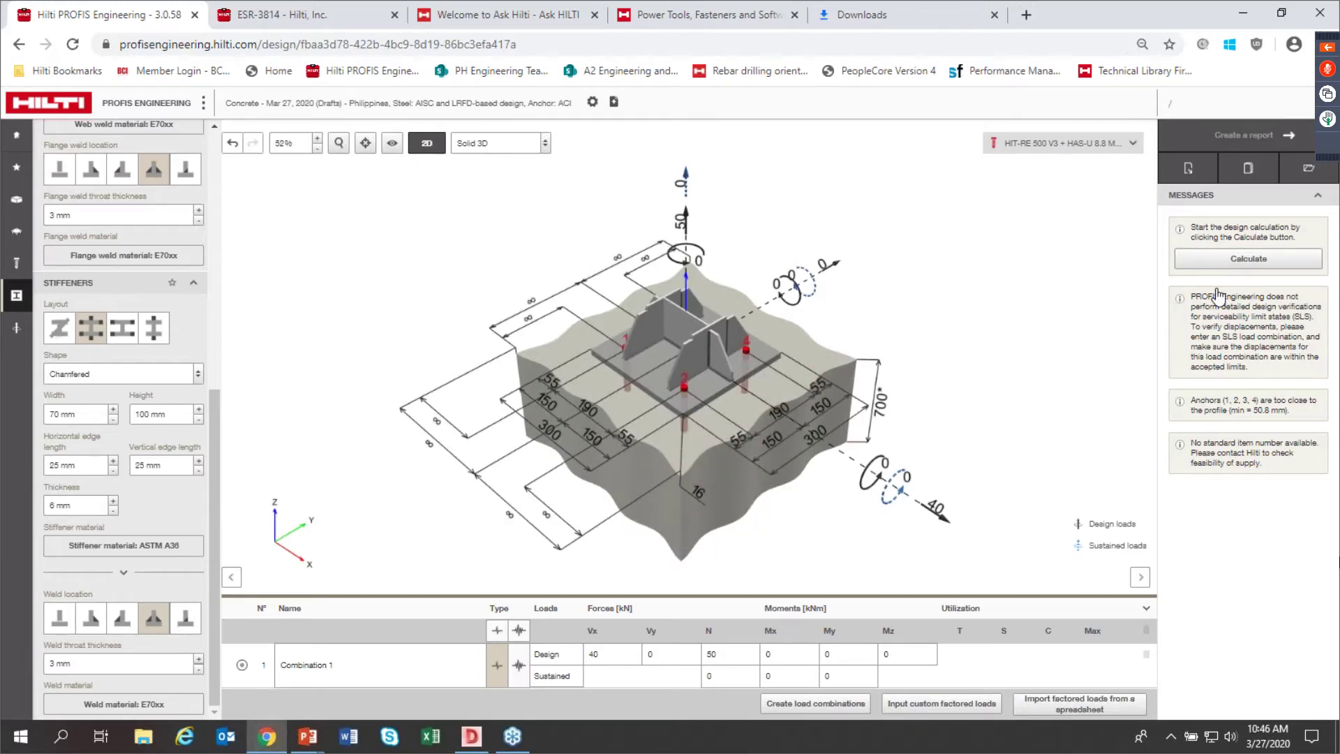
pyautogui.click(1218, 260)
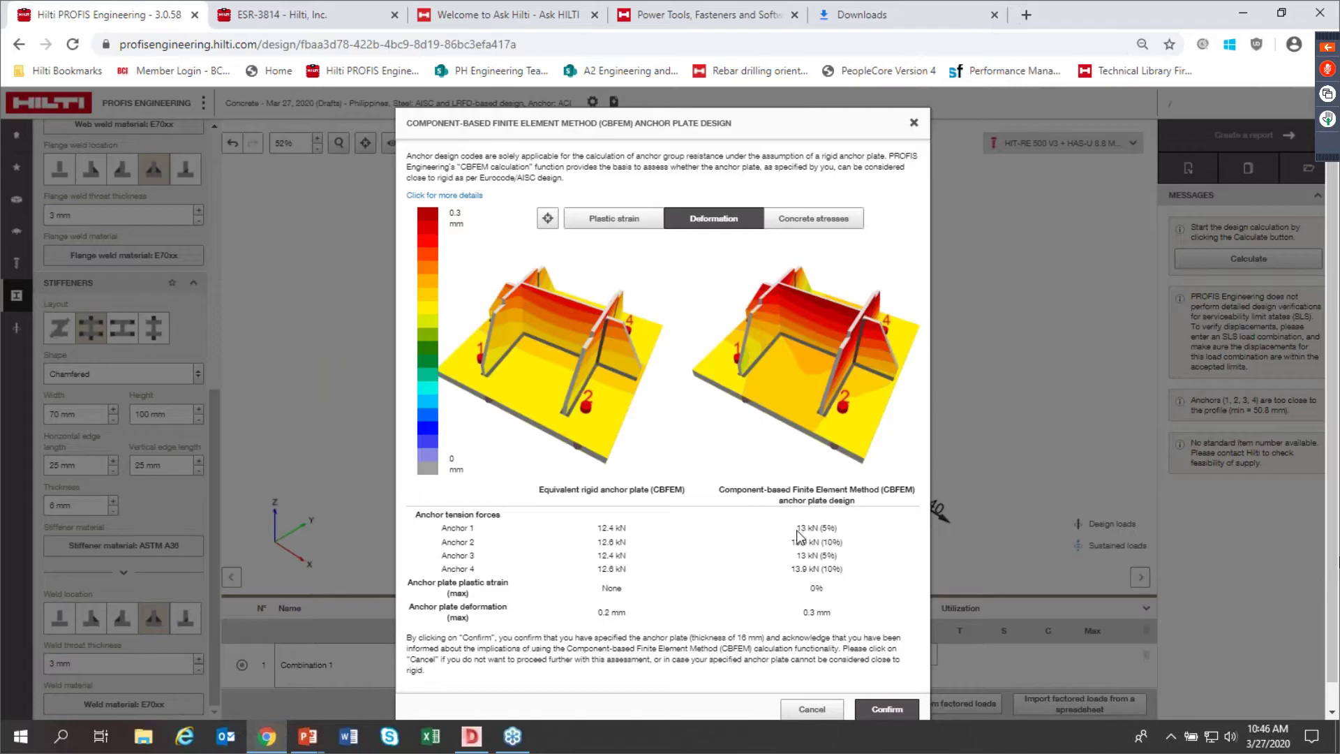
pyautogui.moveTo(795, 529); pyautogui.dragTo(846, 570)
pyautogui.click(846, 570)
pyautogui.moveTo(803, 528); pyautogui.dragTo(845, 570)
pyautogui.click(608, 218)
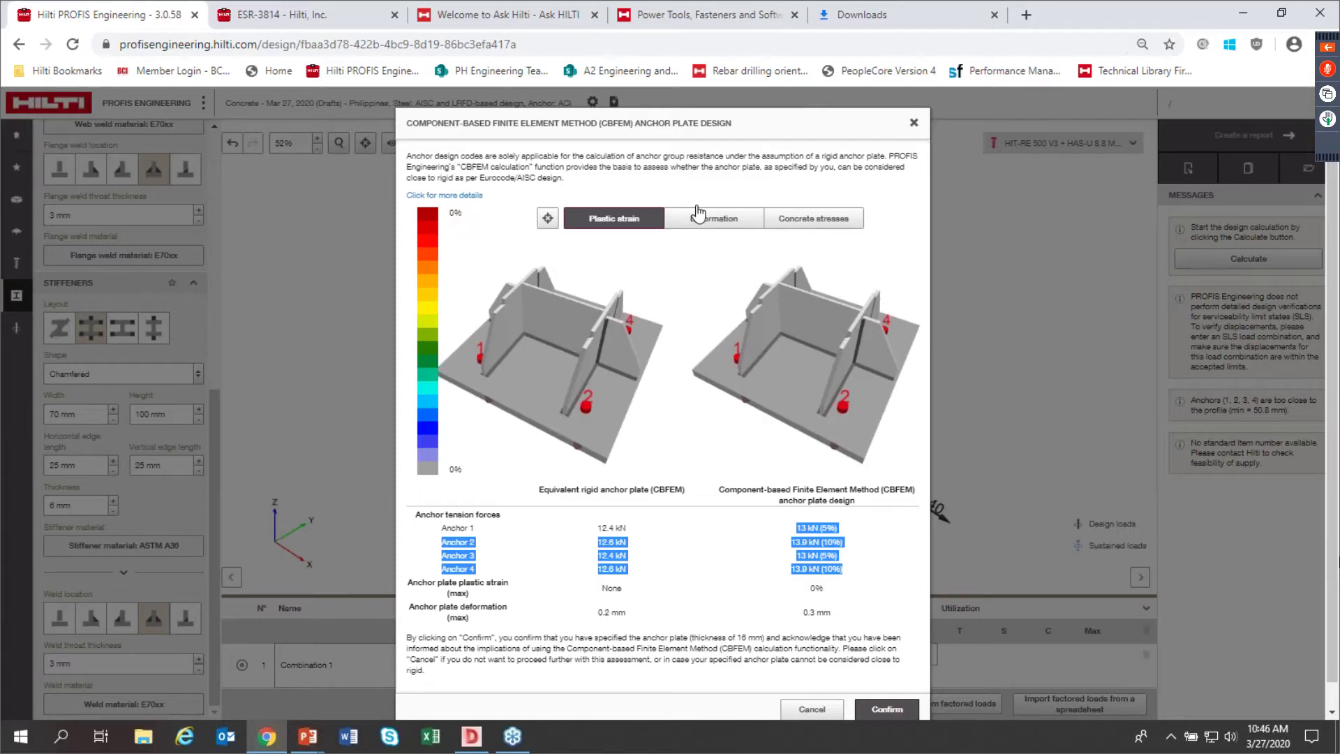
pyautogui.click(783, 224)
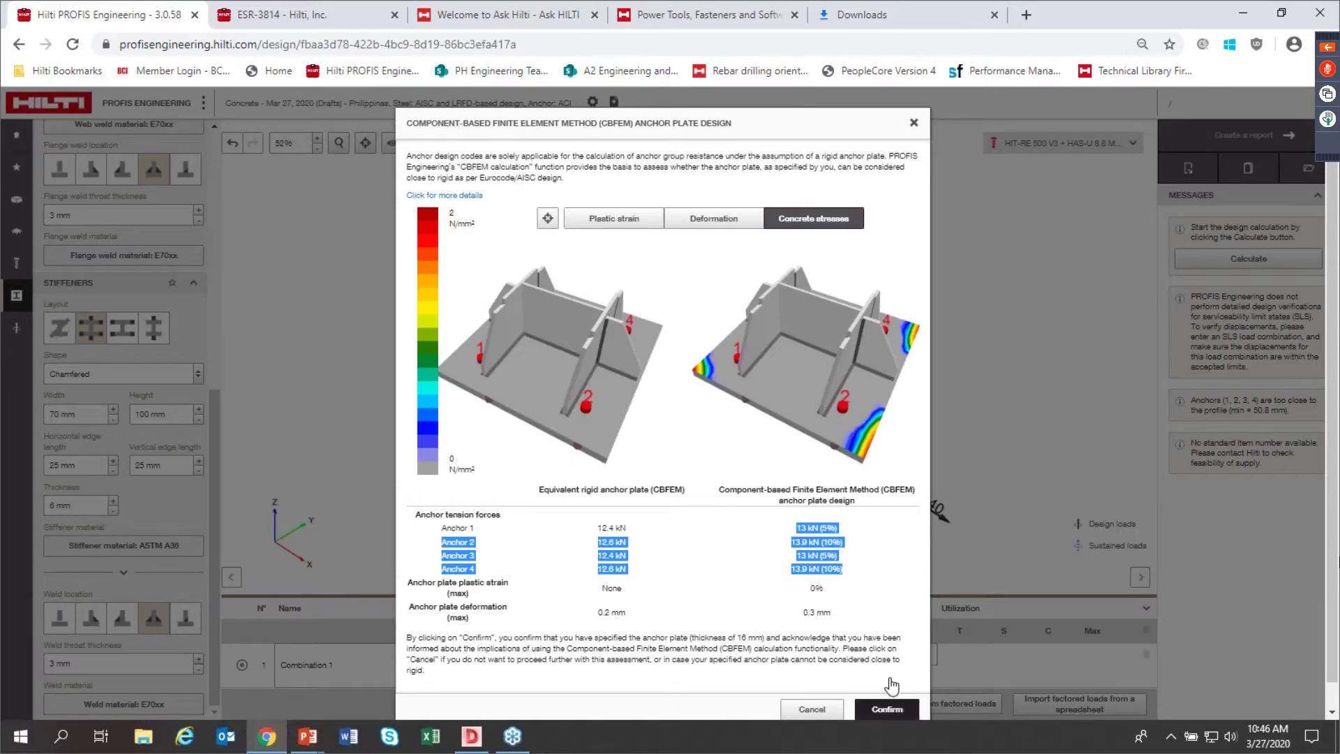
# Step: Accept the CBFEM plate design and review the anchor, anchor plate and stiffener results with the tension and shear details collapsed
pyautogui.click(886, 709)
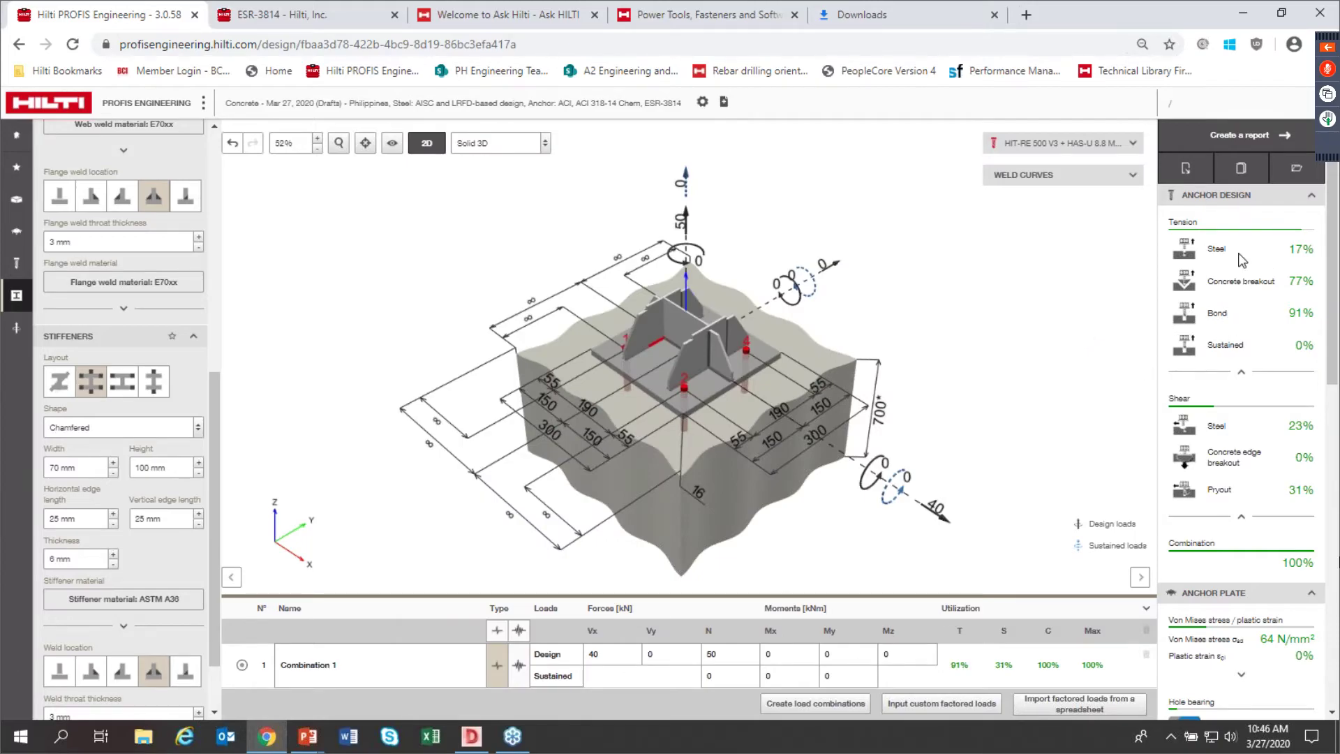
pyautogui.click(1240, 371)
pyautogui.click(1241, 421)
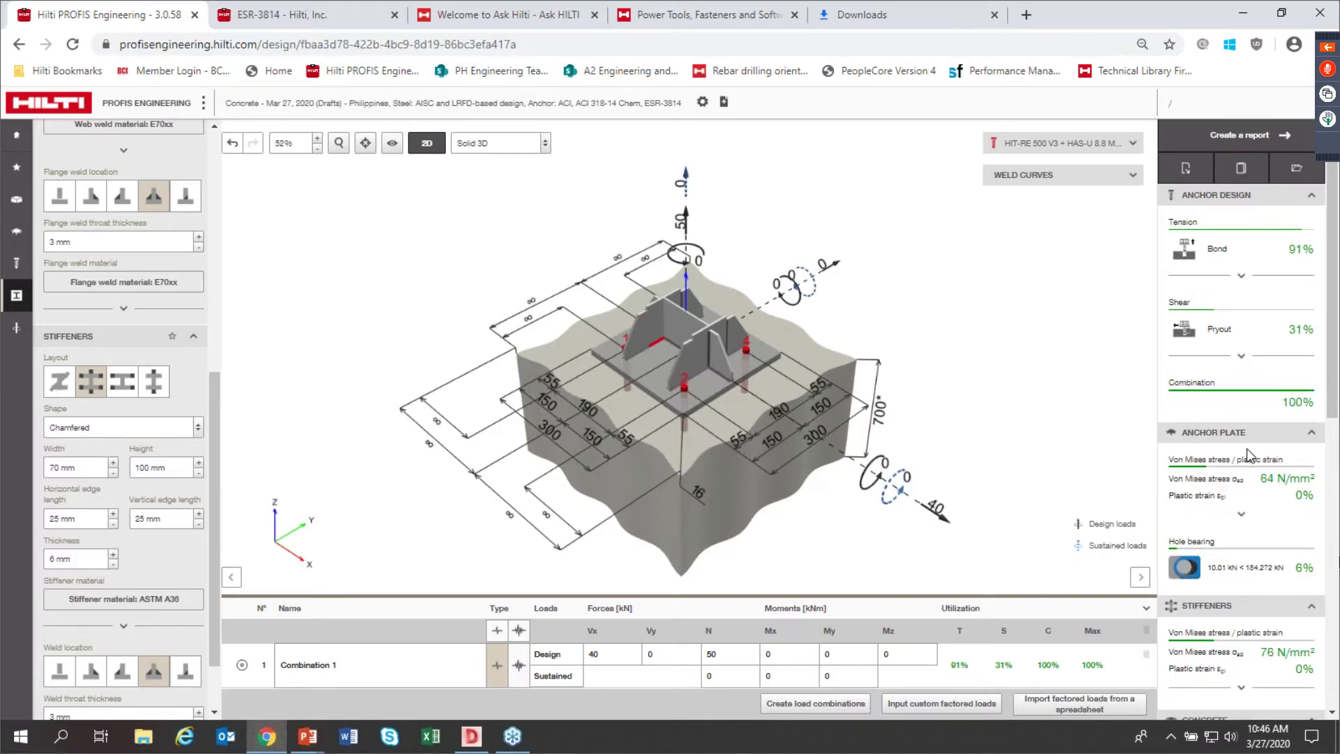
pyautogui.scroll(-2, 1239, 510)
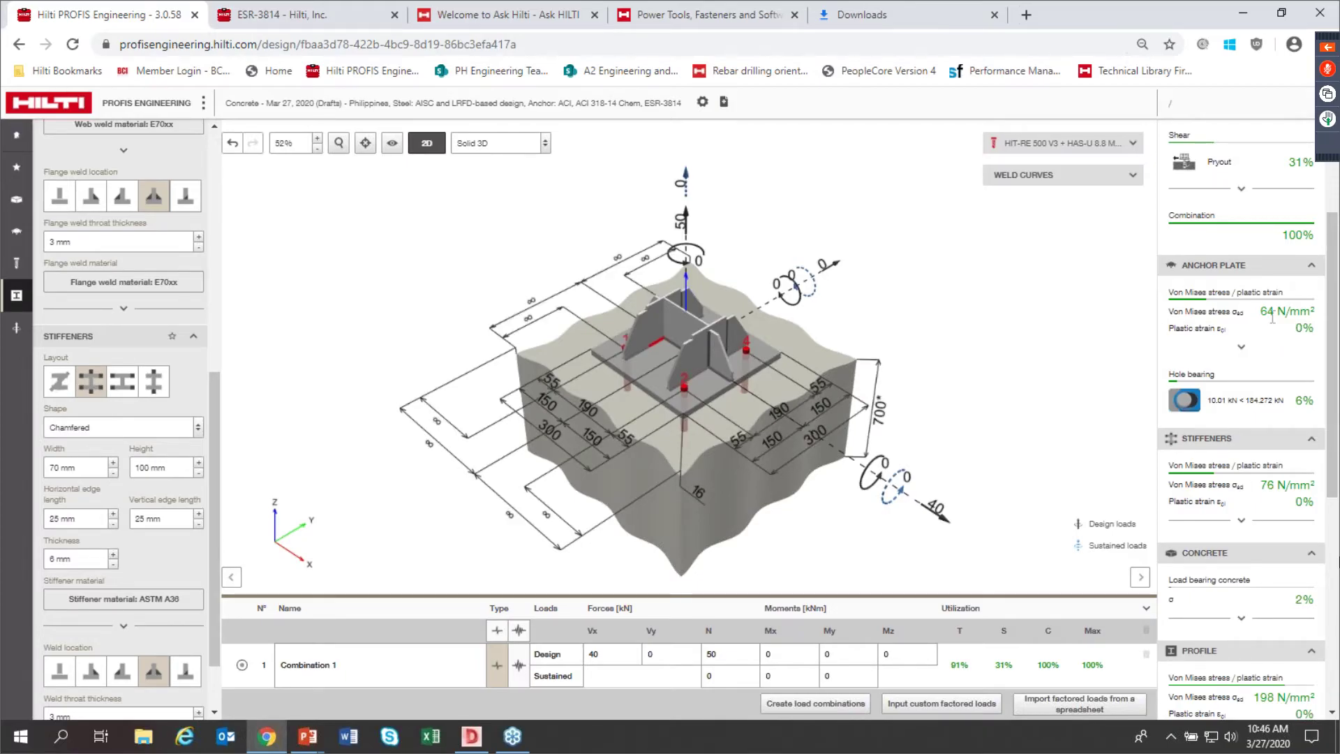
# Step: Expand the anchor plate, concrete and profile results to examine their material properties and concrete stress details
pyautogui.click(1241, 347)
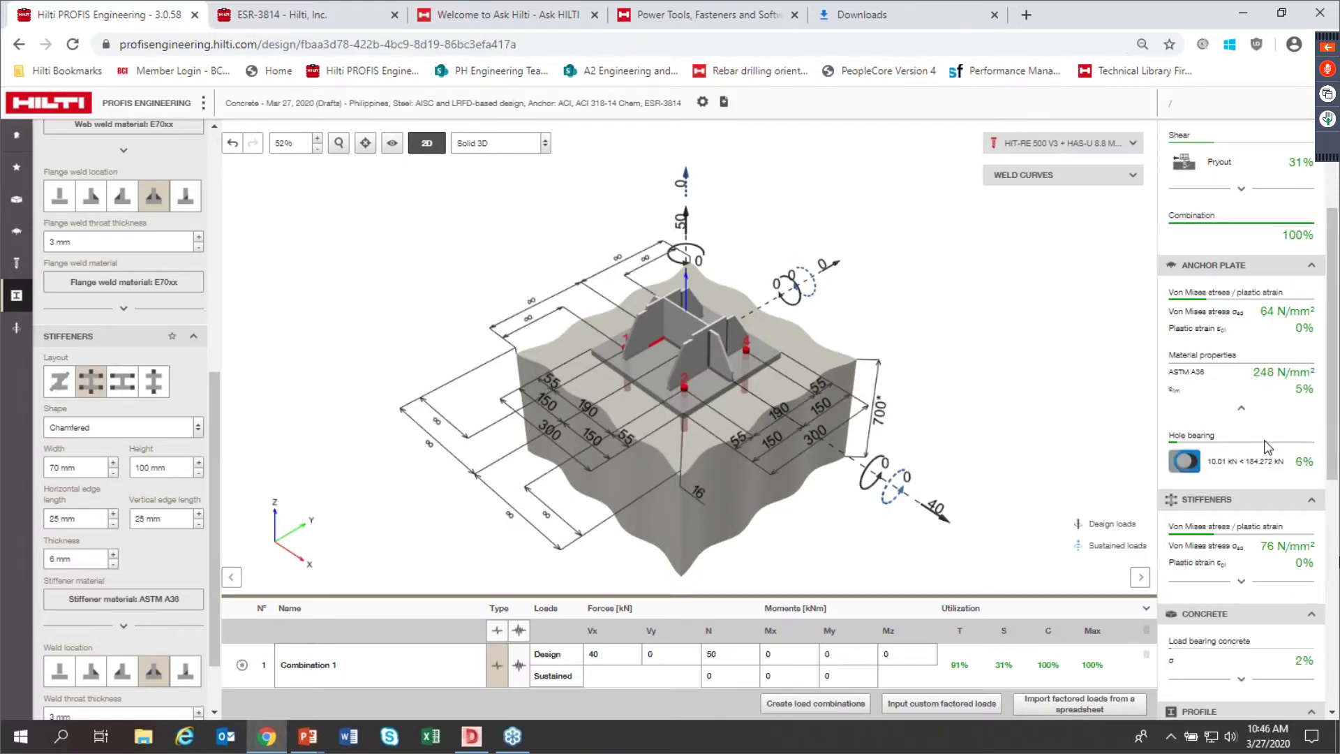
pyautogui.scroll(-1, 1259, 455)
pyautogui.scroll(-2, 1259, 455)
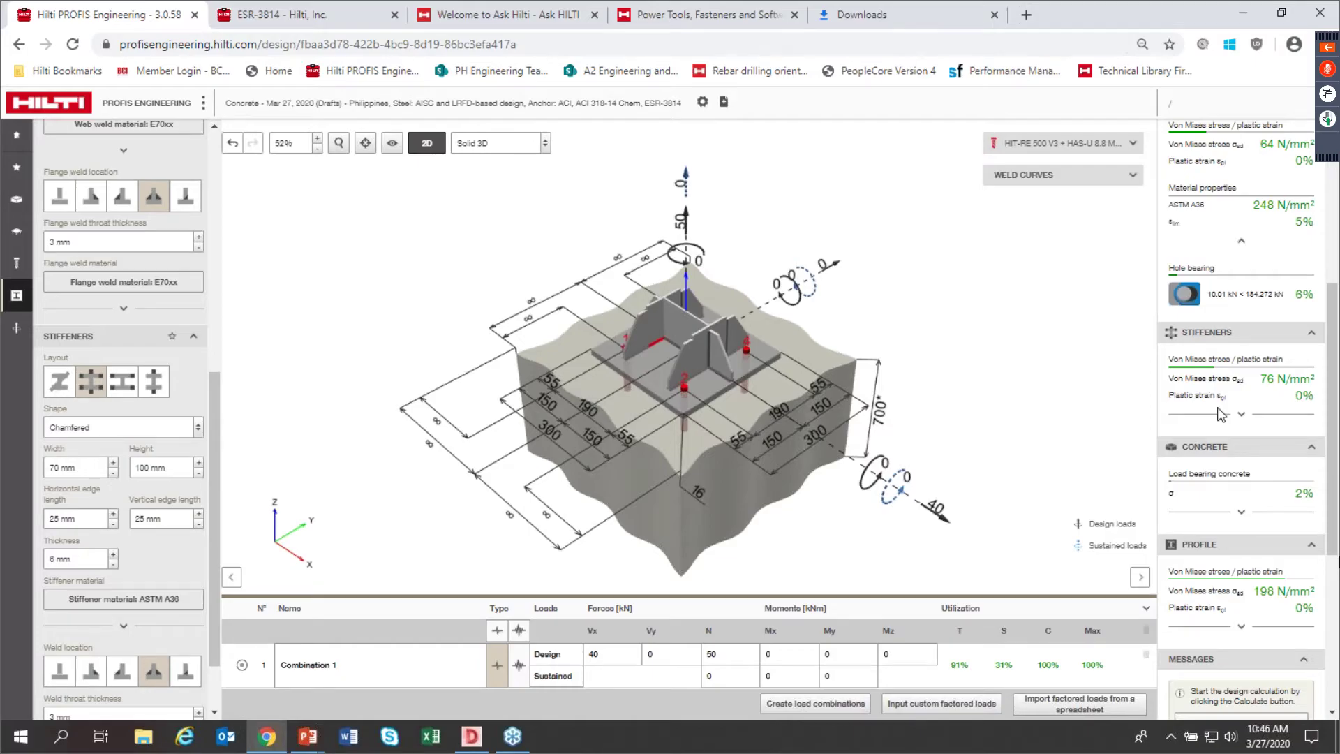
pyautogui.click(1242, 513)
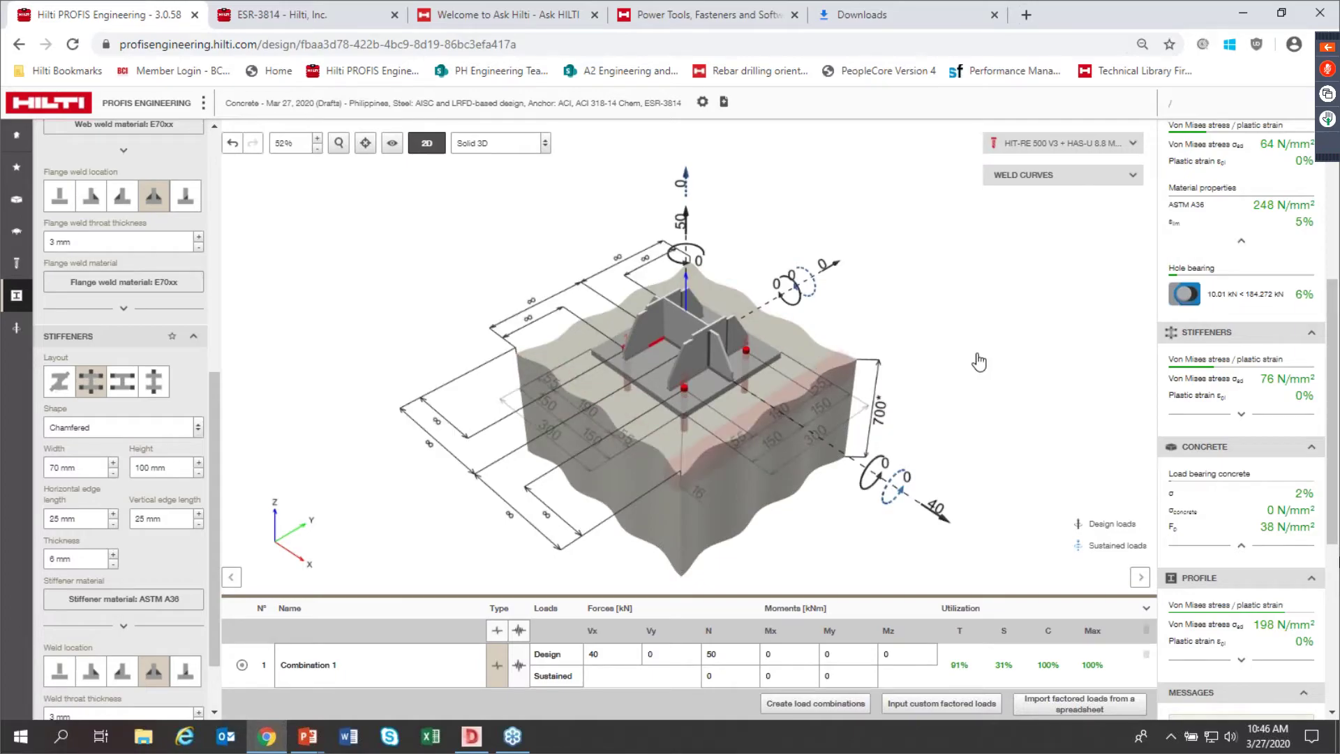
pyautogui.scroll(-3, 1282, 493)
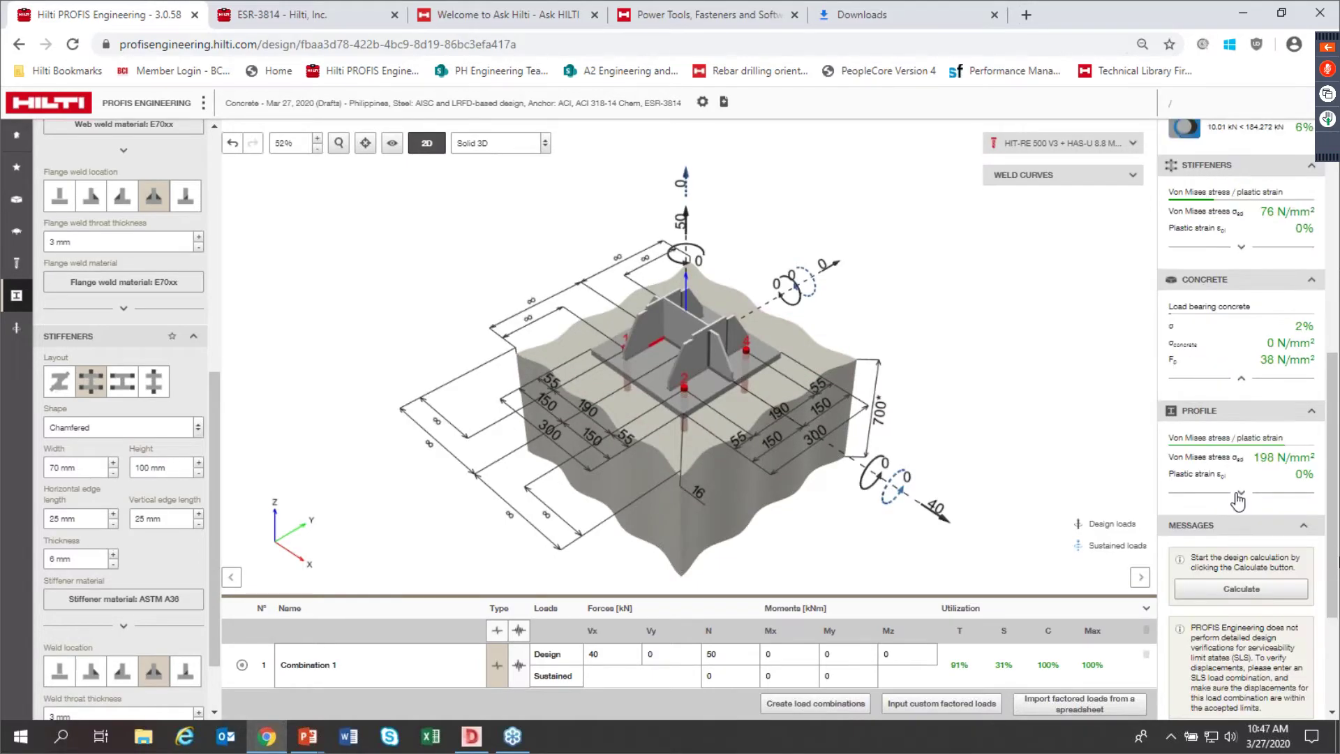
pyautogui.click(1241, 492)
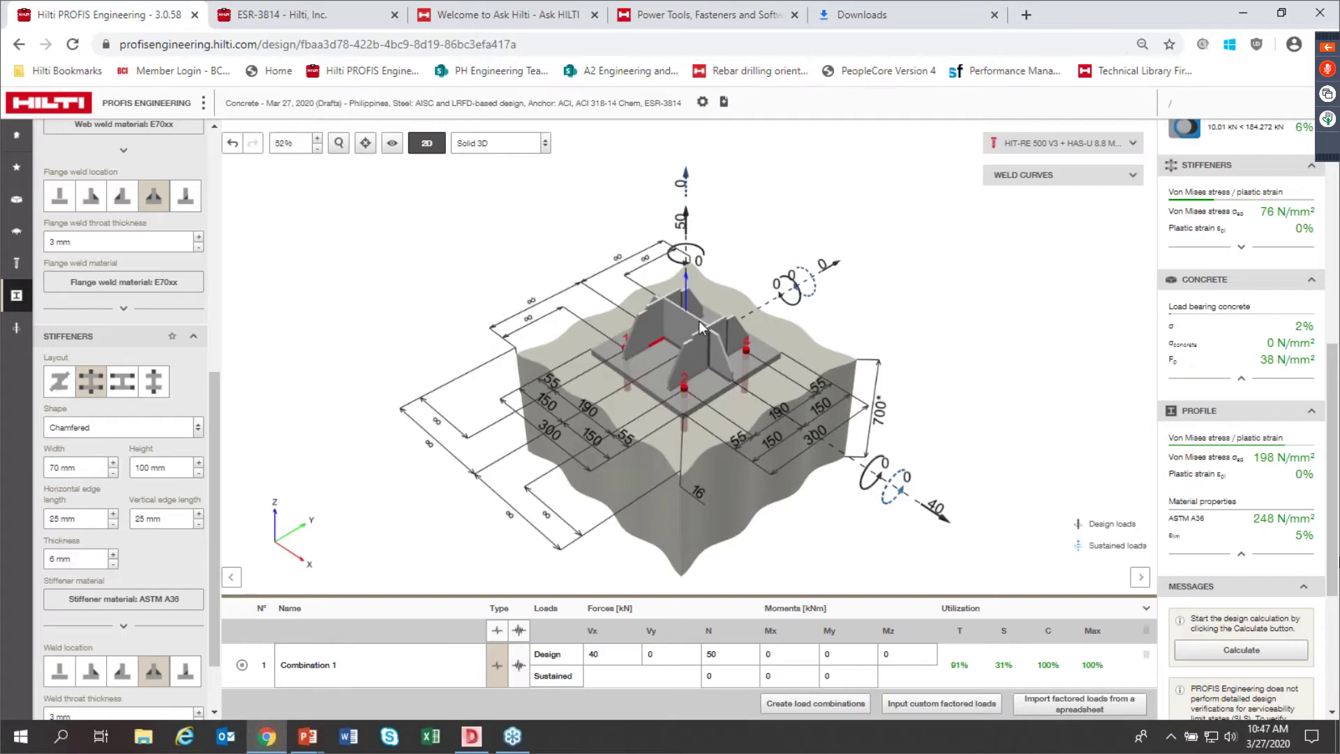
# Step: Save and generate the design report, and open the downloaded PDF at a readable zoom
pyautogui.scroll(7, 1246, 446)
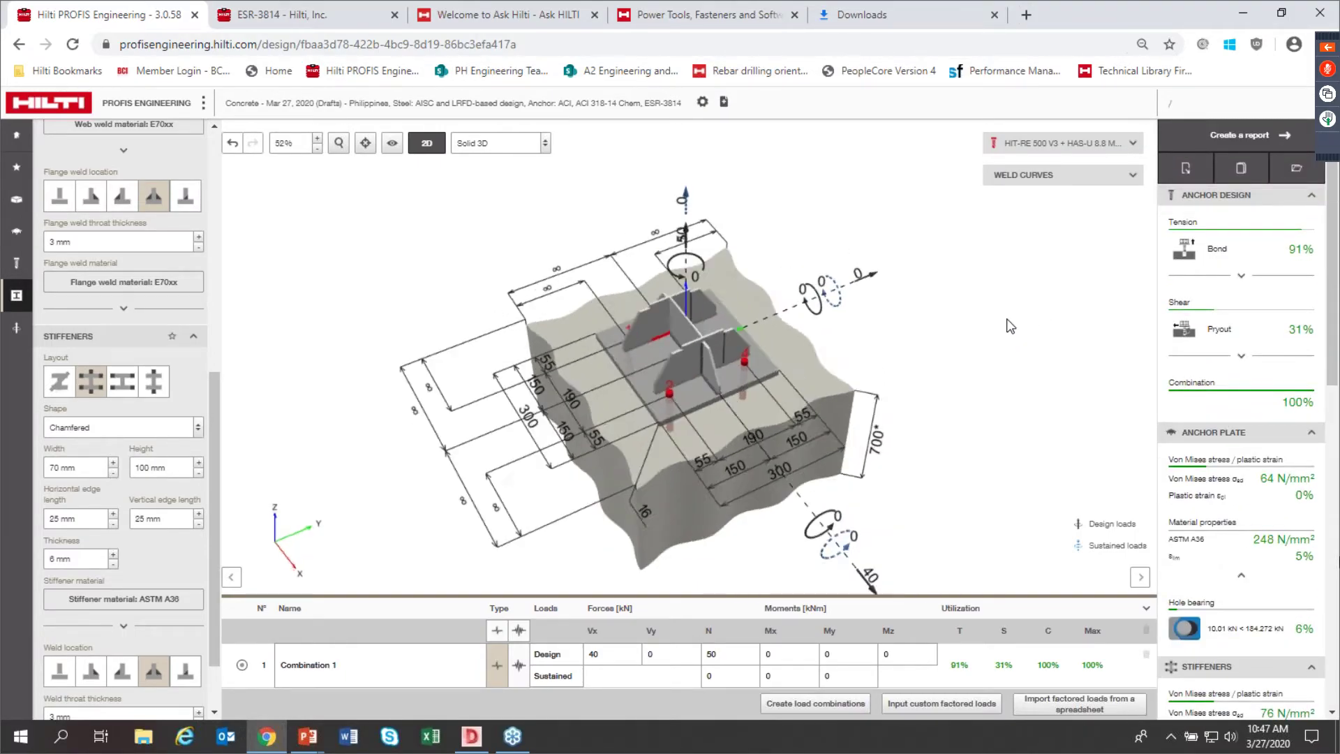
pyautogui.click(1239, 135)
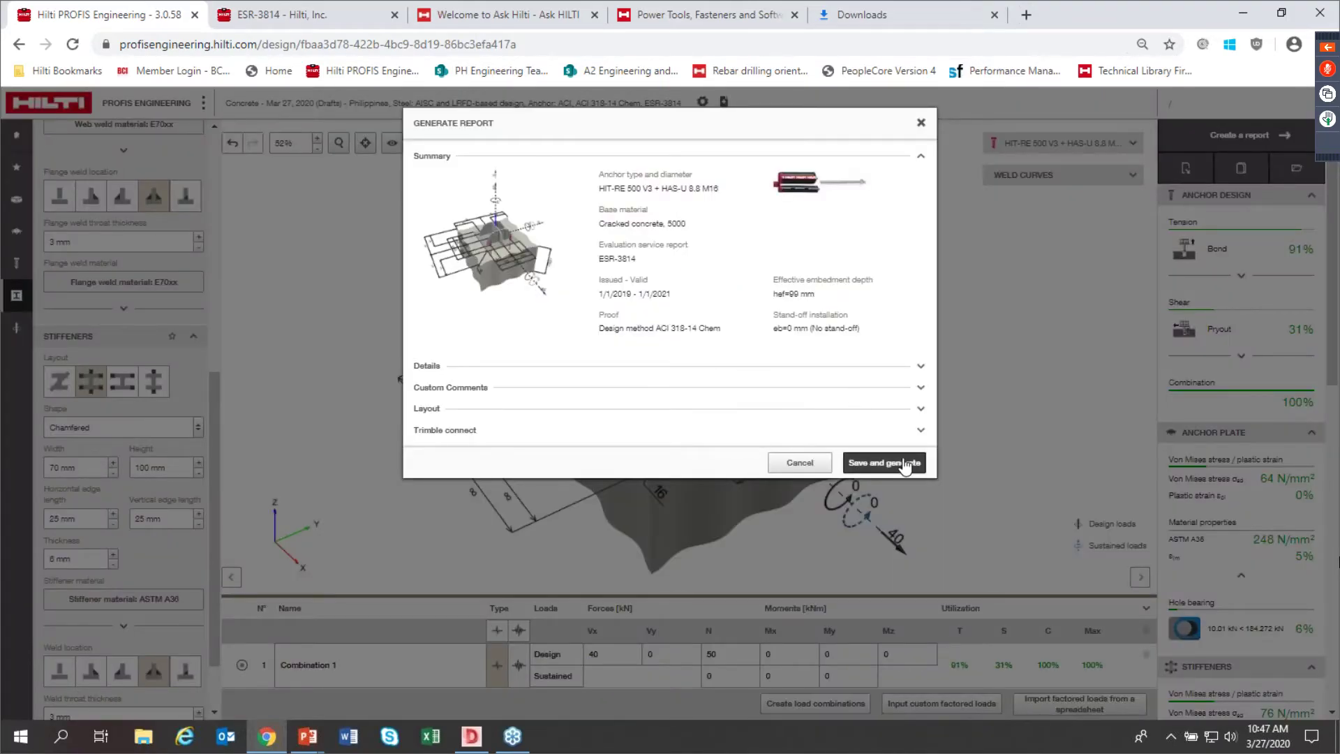
pyautogui.click(900, 464)
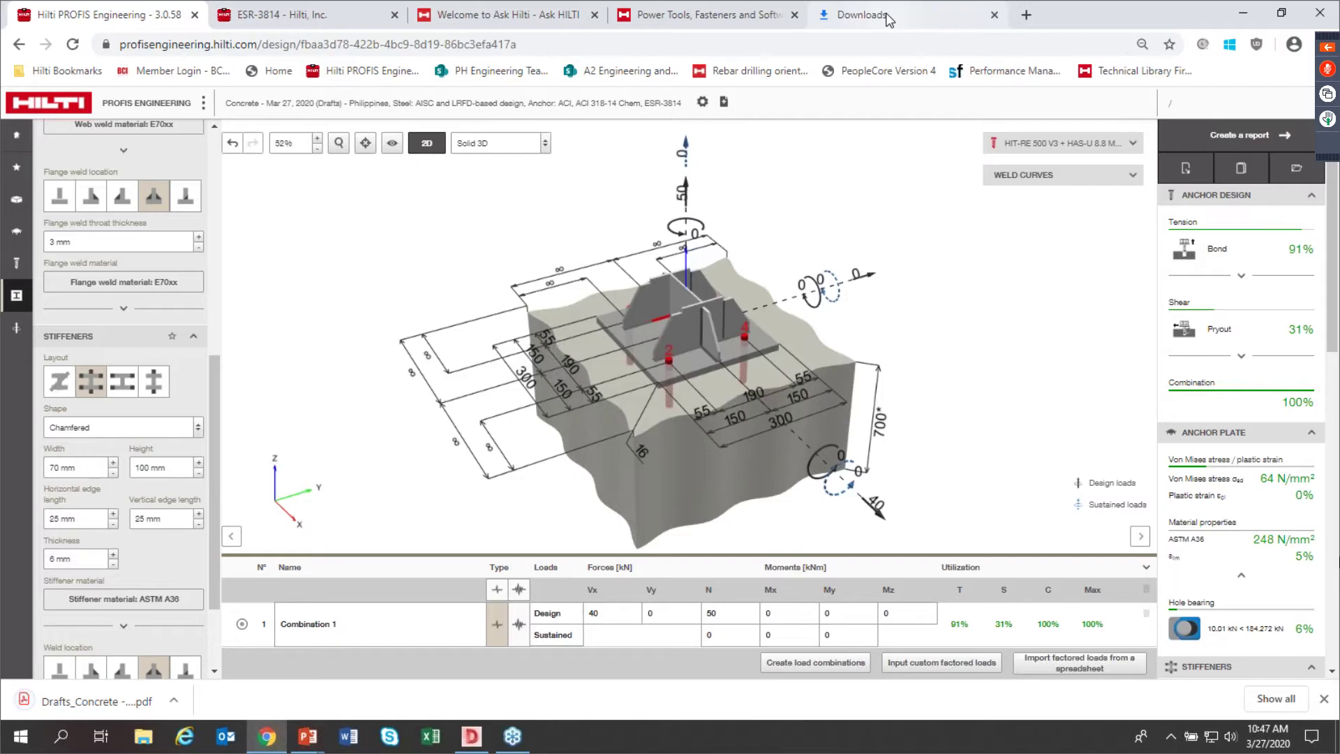
pyautogui.click(885, 13)
pyautogui.click(590, 223)
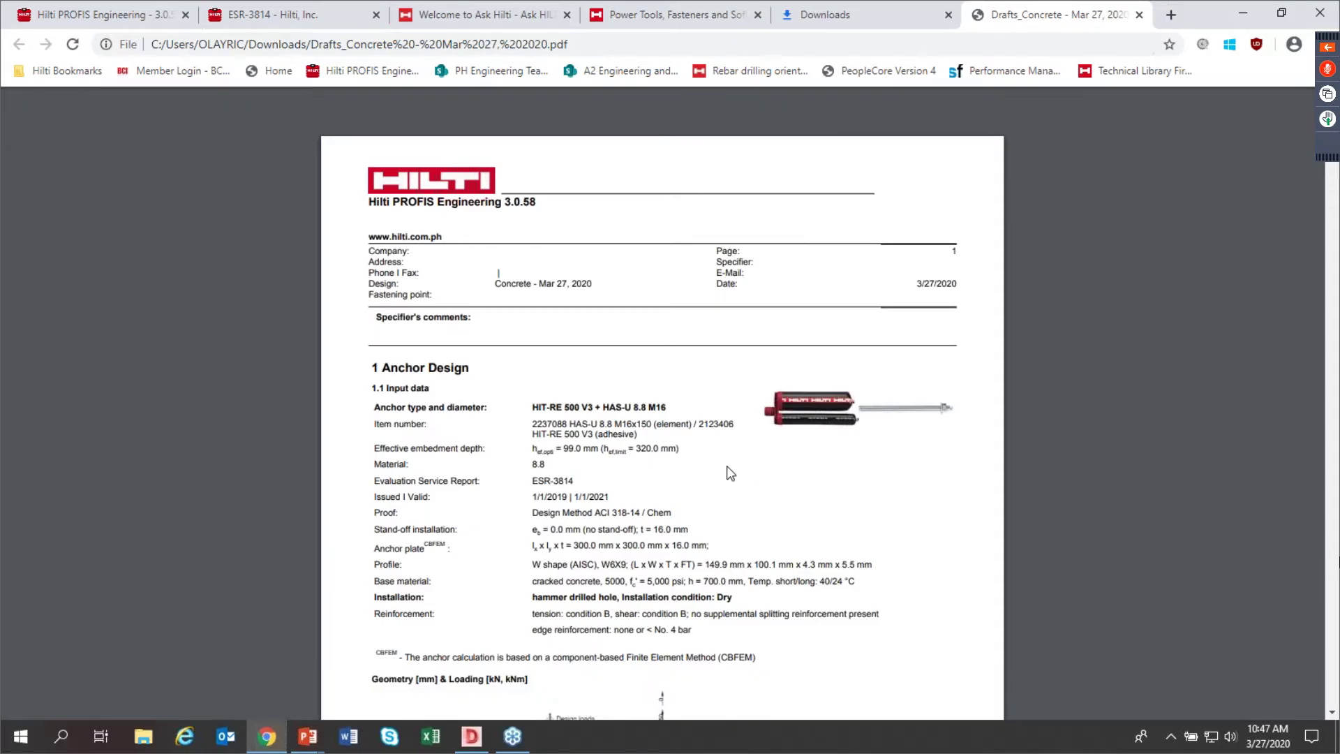
pyautogui.keyDown('ctrl'); pyautogui.scroll(-1, 713, 462); pyautogui.keyUp('ctrl')
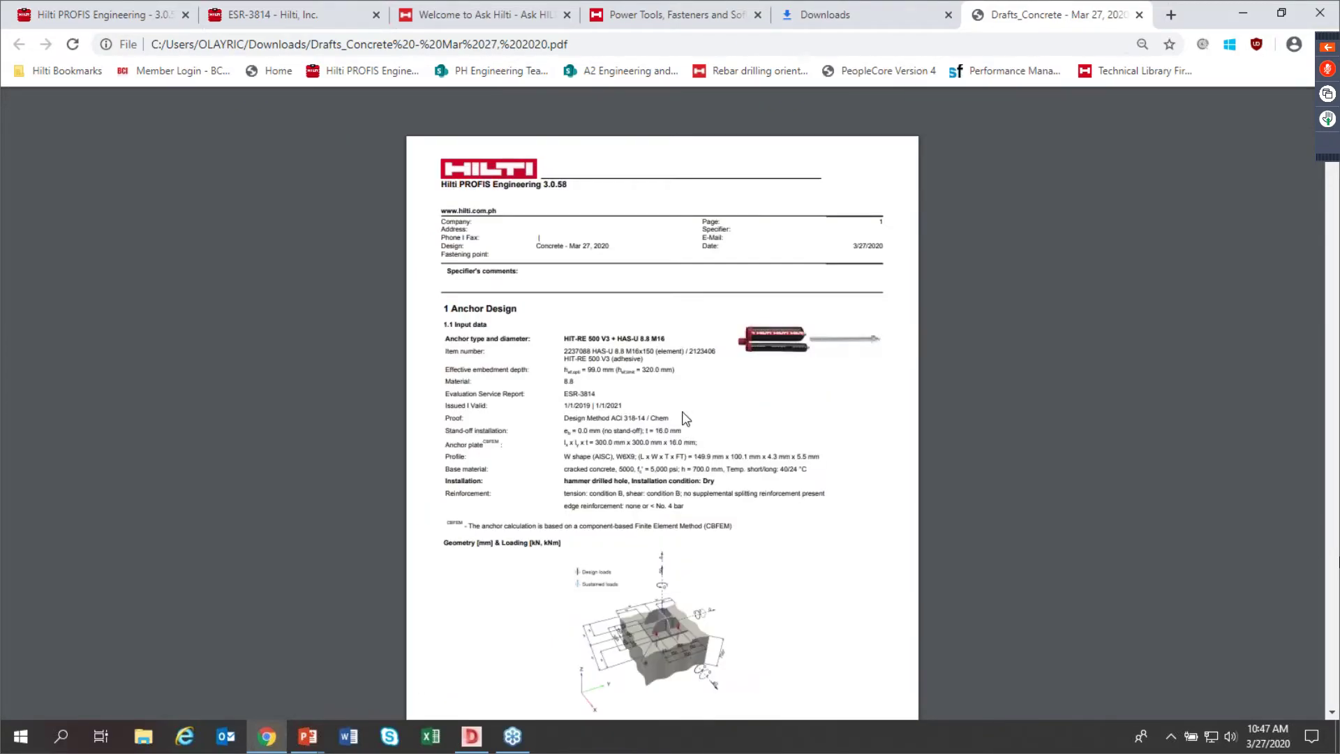
pyautogui.keyDown('ctrl'); pyautogui.scroll(1, 677, 402); pyautogui.keyUp('ctrl')
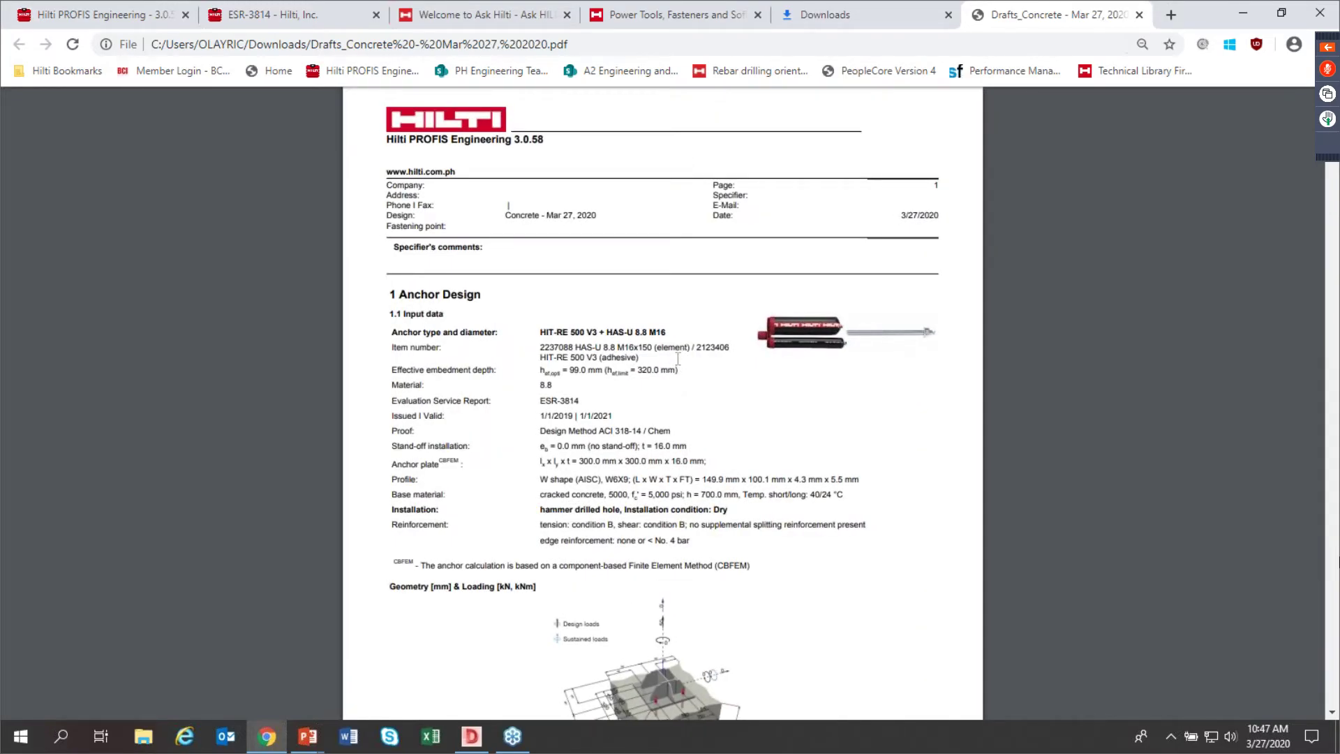
# Step: Review the report's anchor design input data, load case, resulting anchor forces and tension load summary
pyautogui.moveTo(538, 332); pyautogui.dragTo(700, 349)
pyautogui.click(665, 360)
pyautogui.moveTo(541, 332); pyautogui.dragTo(654, 370)
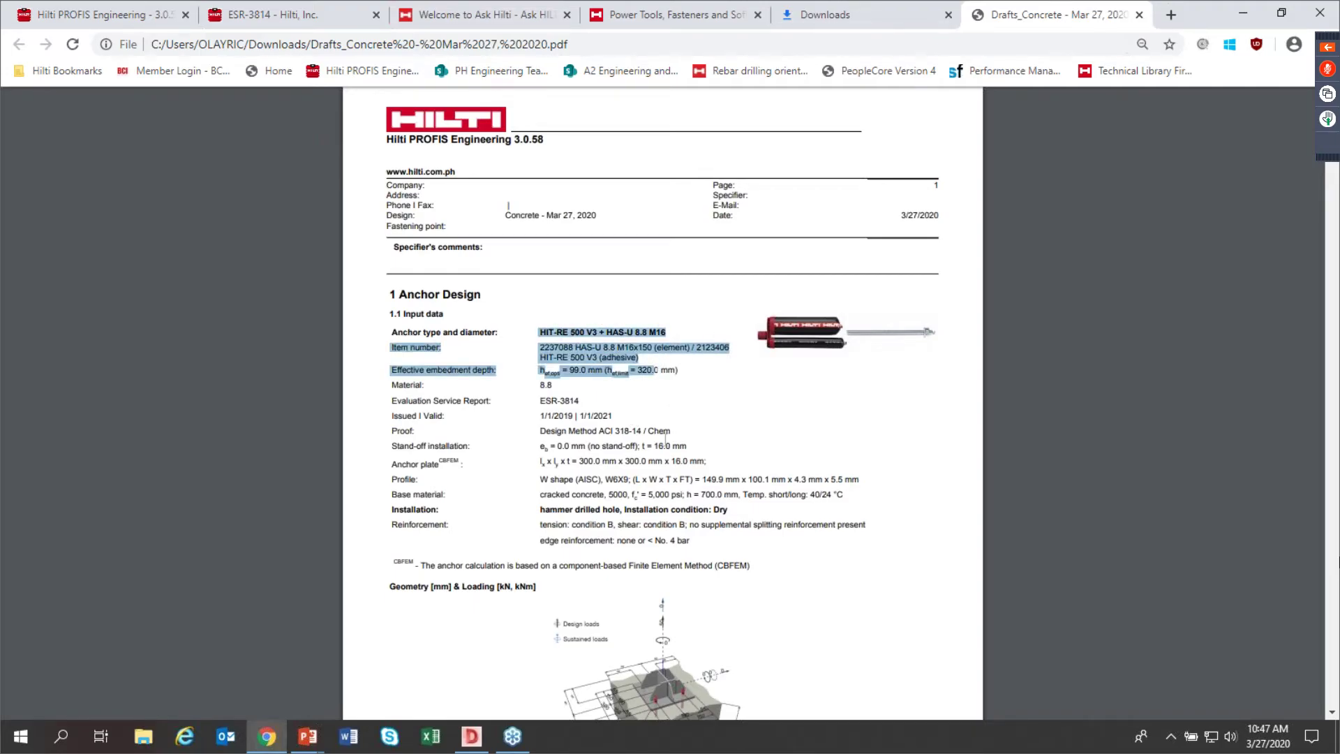
pyautogui.click(770, 361)
pyautogui.scroll(-1, 770, 361)
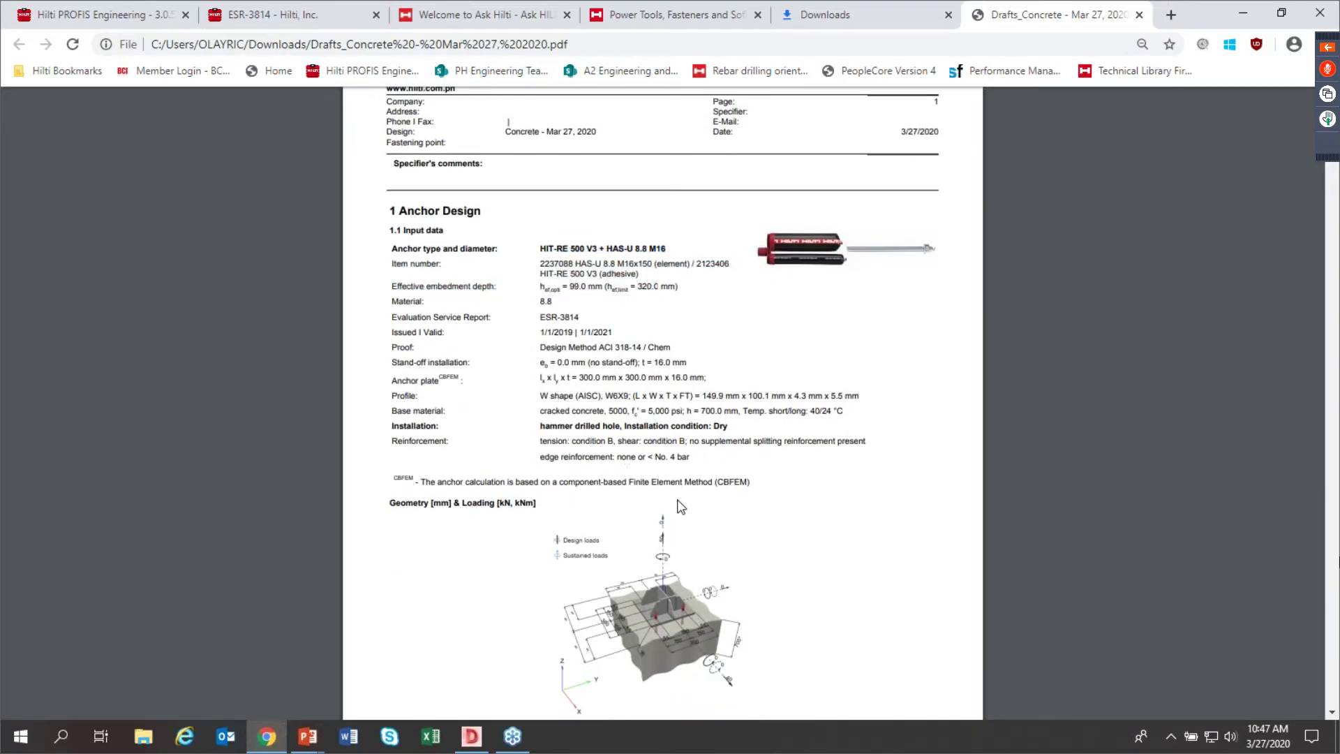
pyautogui.scroll(-2, 681, 504)
pyautogui.scroll(-4, 681, 504)
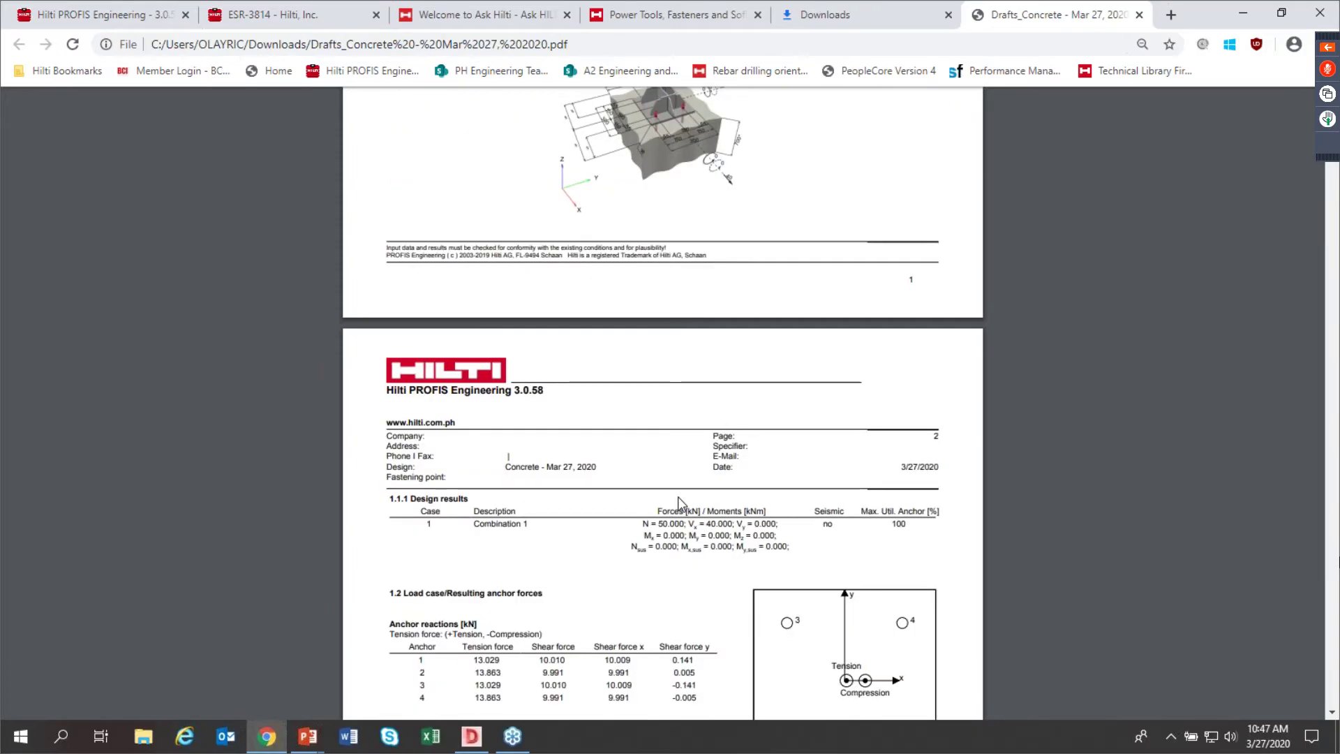
pyautogui.scroll(-5, 683, 495)
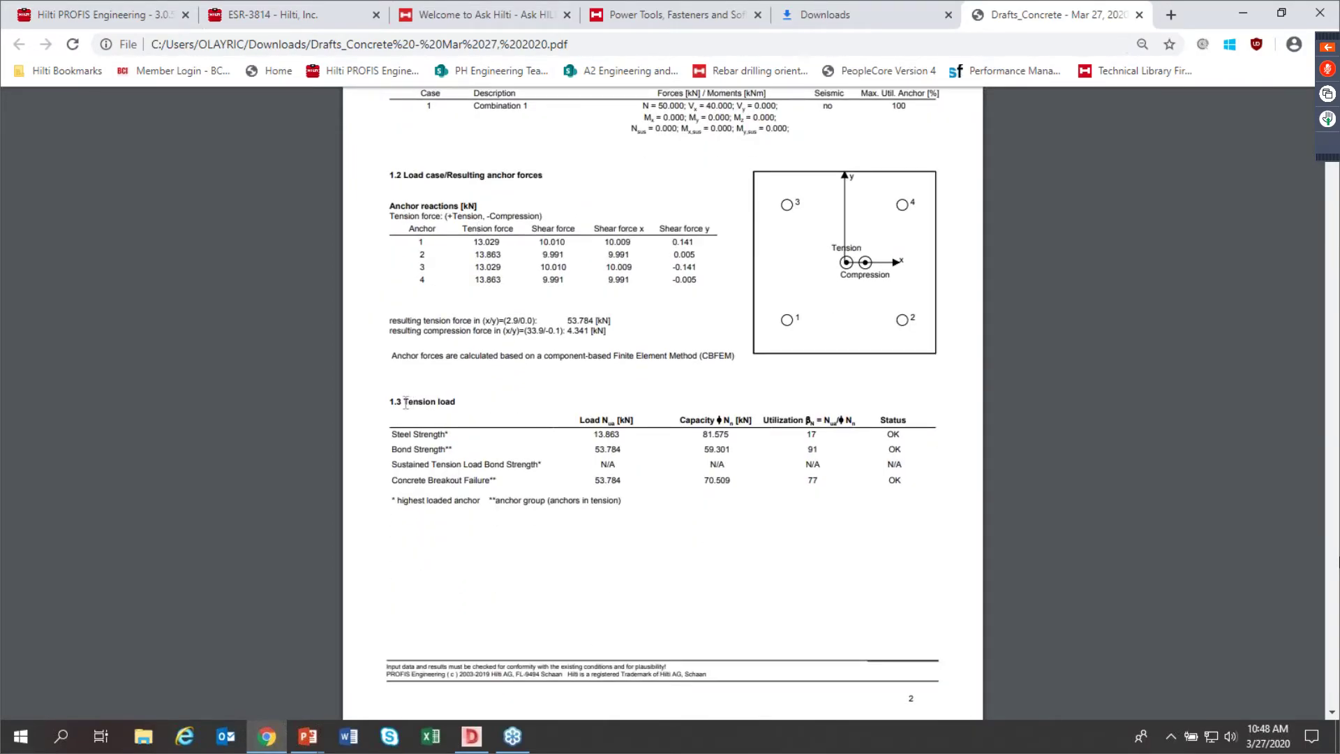
pyautogui.moveTo(392, 428); pyautogui.dragTo(495, 481)
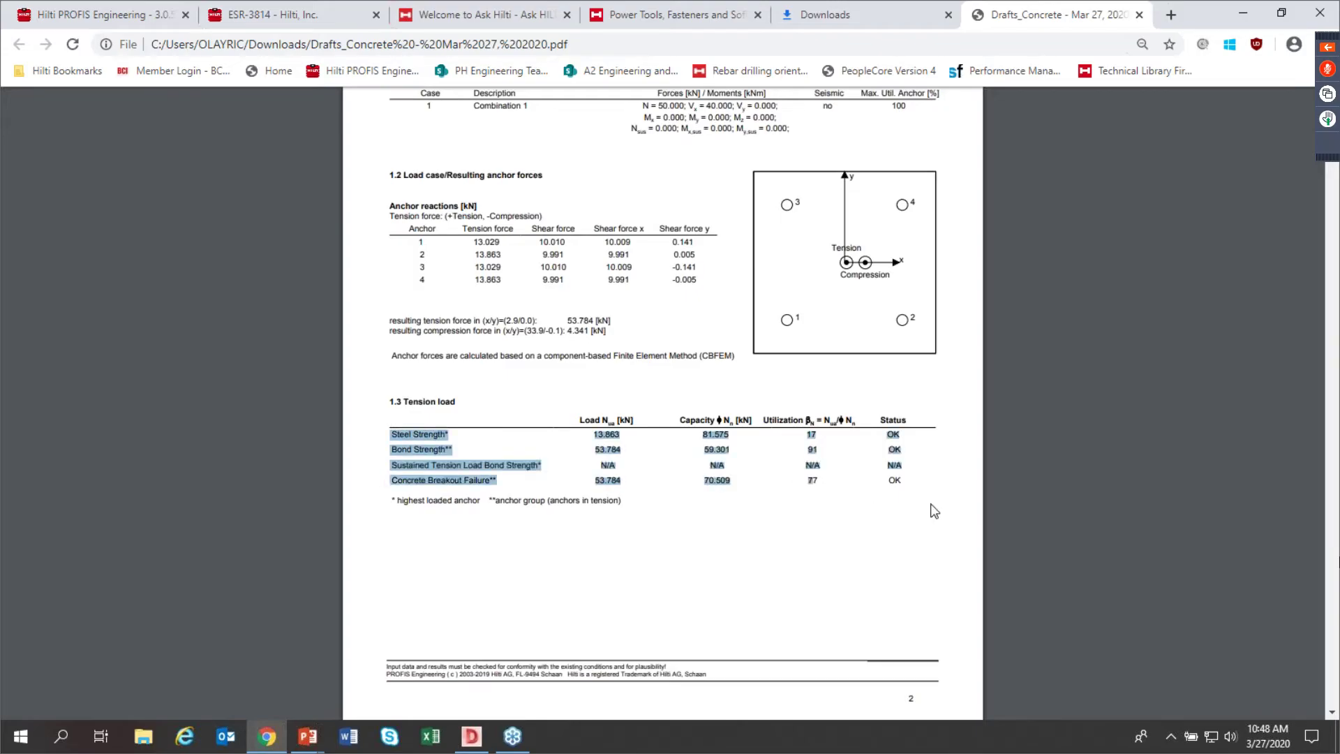
pyautogui.click(914, 518)
# Step: Examine the report's steel, bond and concrete breakout calculations in tension, along with the shear load checks
pyautogui.scroll(-6, 809, 525)
pyautogui.scroll(-10, 808, 525)
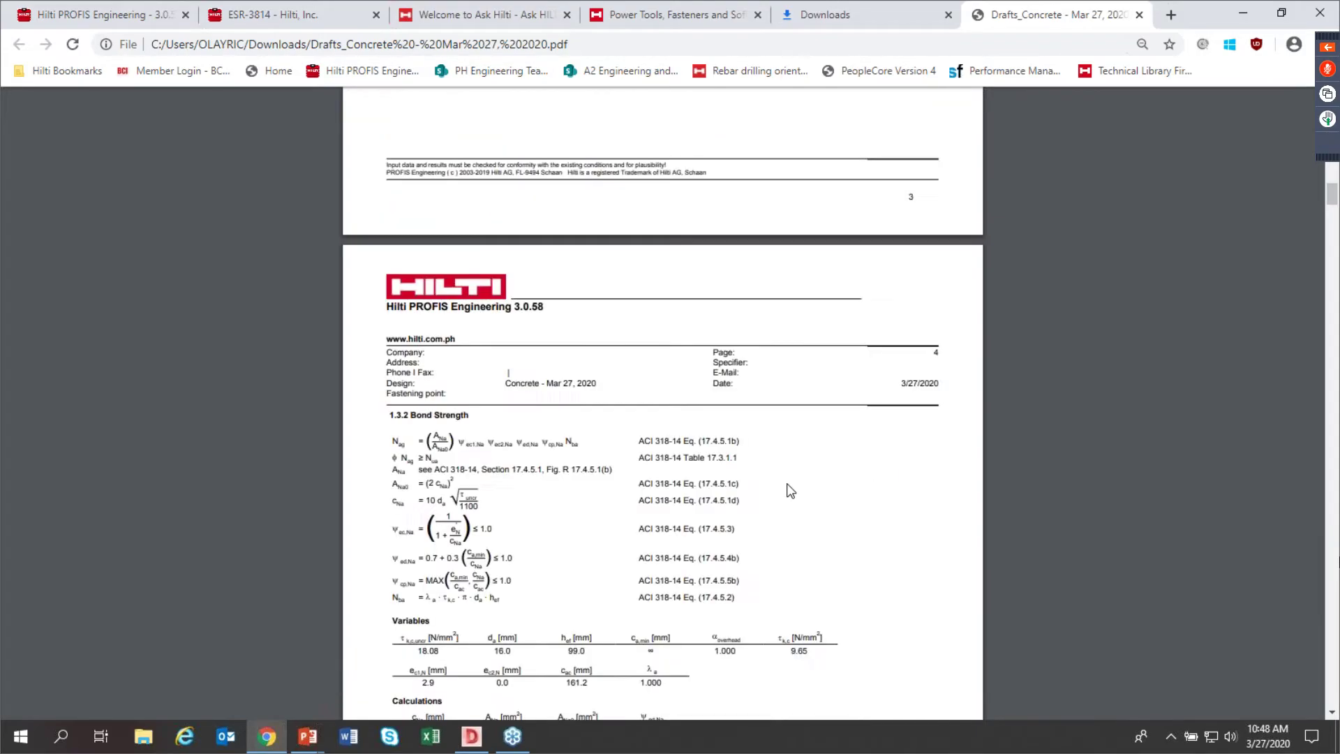
pyautogui.scroll(9, 793, 461)
pyautogui.moveTo(593, 356); pyautogui.dragTo(597, 368)
pyautogui.click(689, 367)
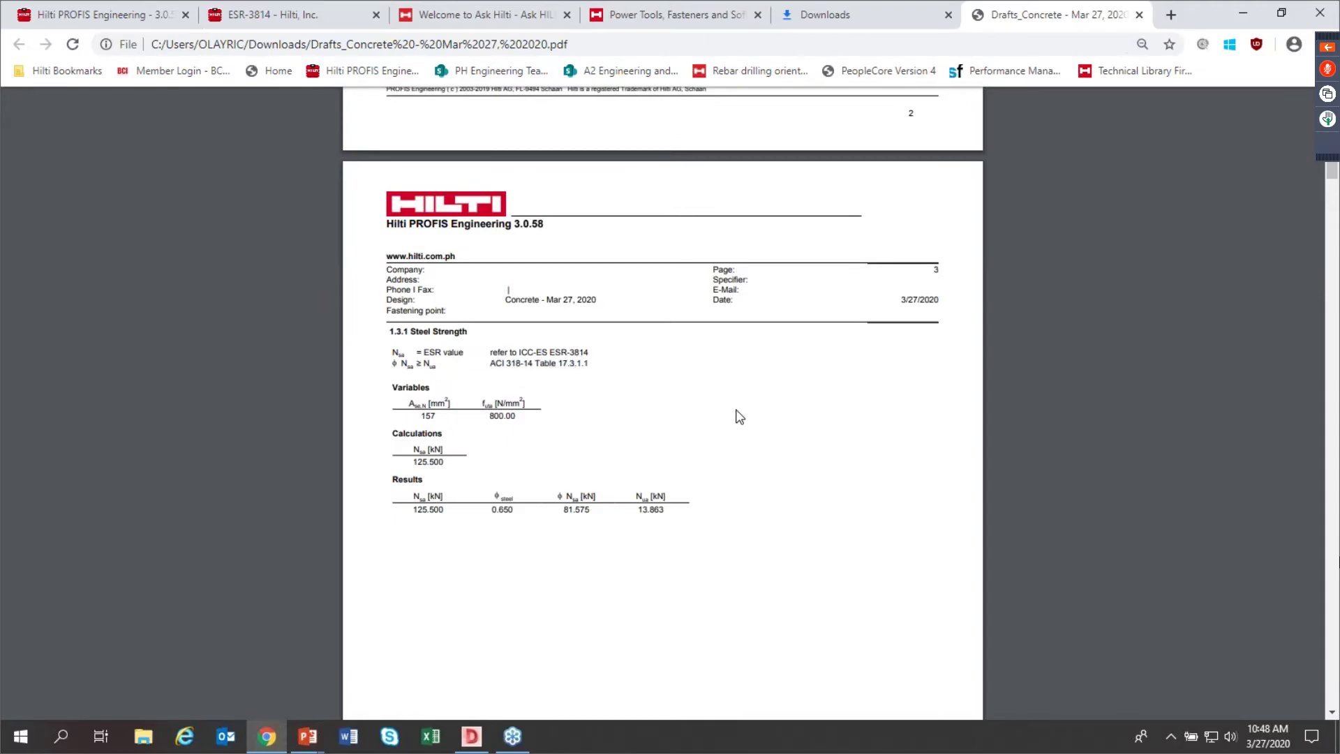
pyautogui.scroll(-20, 740, 417)
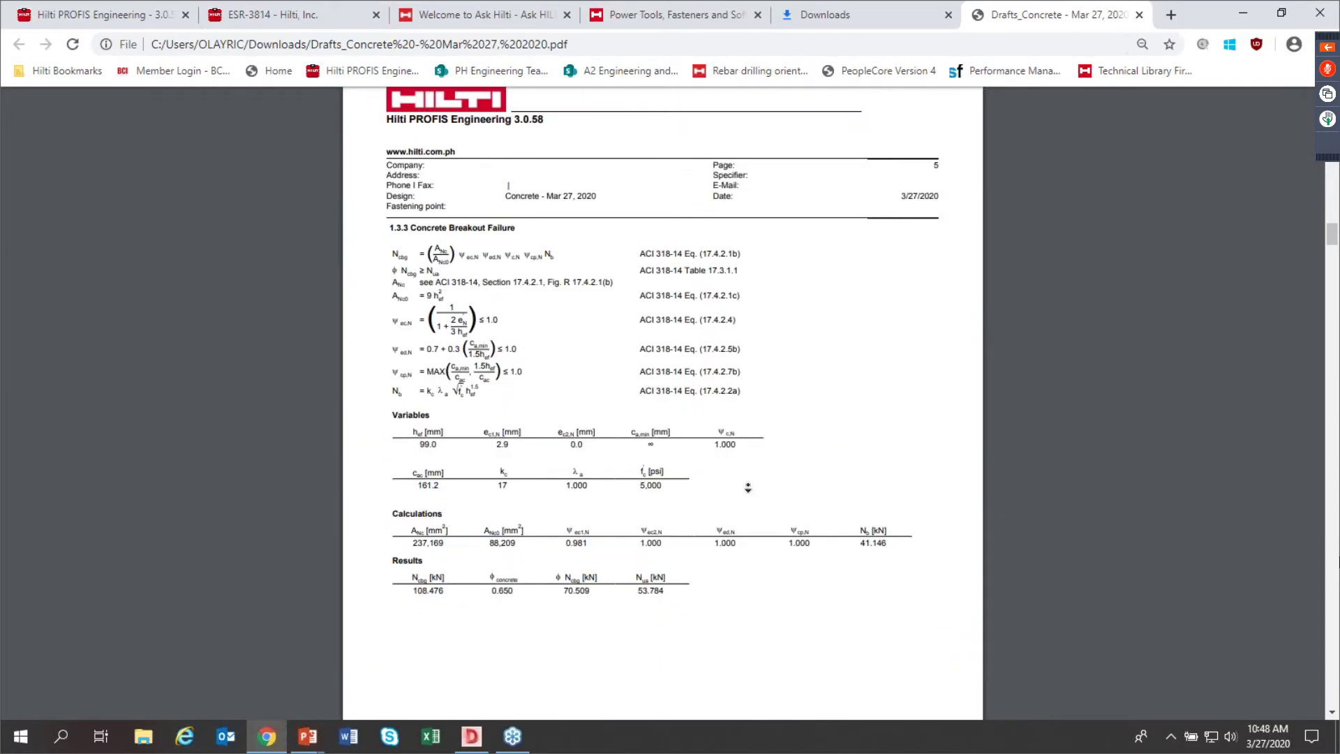
pyautogui.scroll(-1, 738, 465)
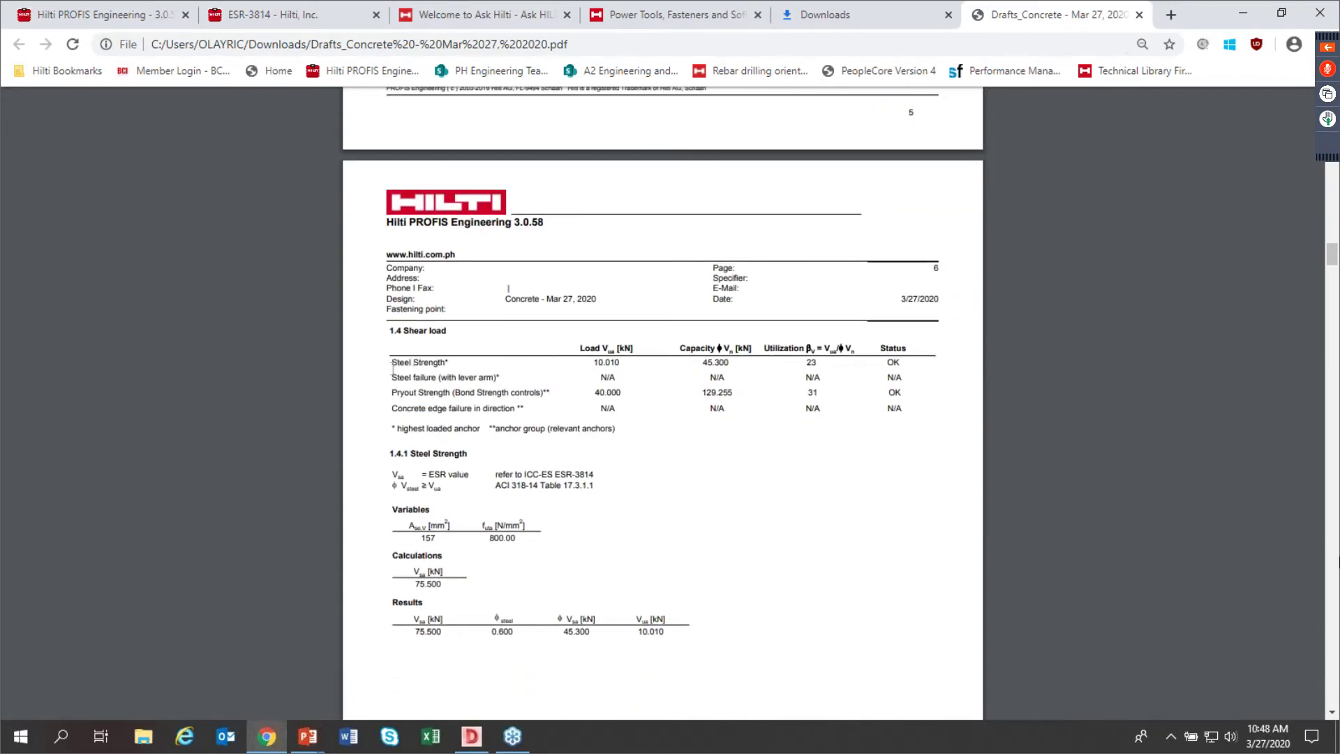
pyautogui.moveTo(392, 363); pyautogui.dragTo(521, 376)
pyautogui.click(521, 377)
pyautogui.middleClick(808, 446)
pyautogui.scroll(-20, 807, 447)
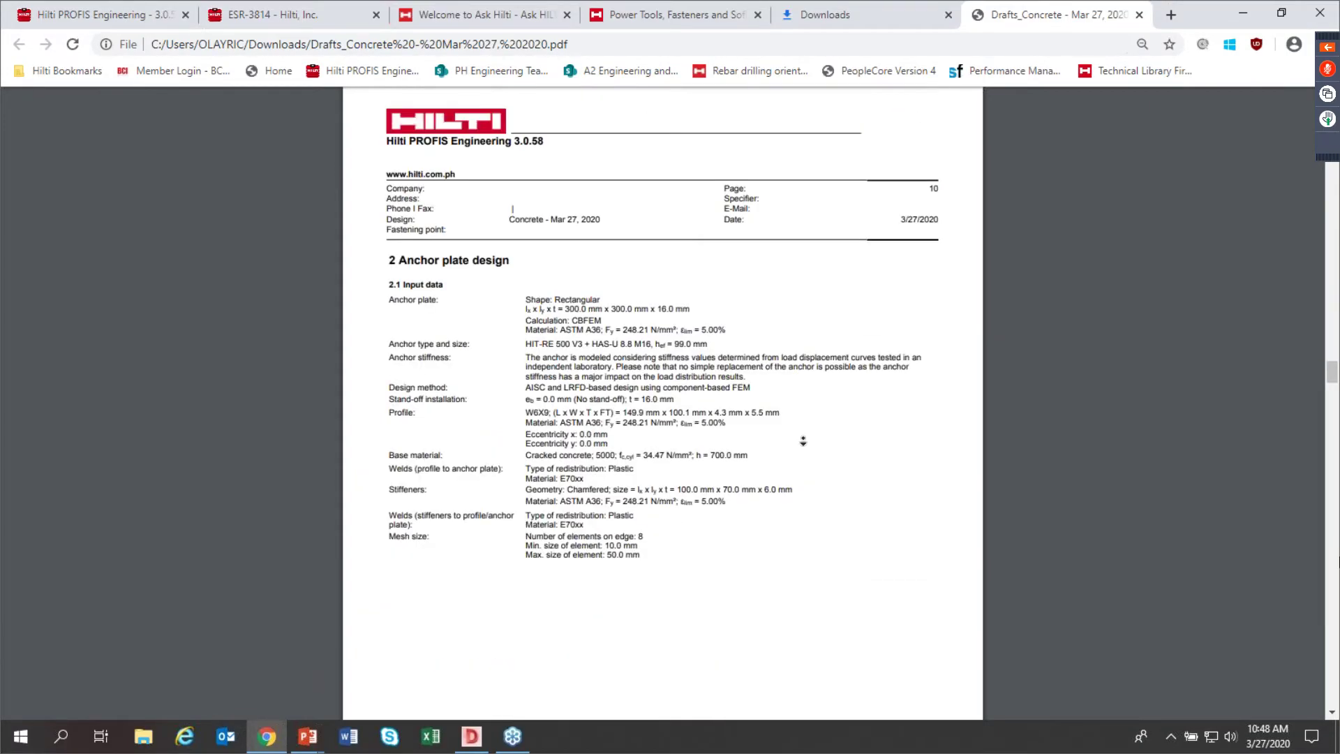
# Step: Examine the report's anchor plate design section, including input data, rigid versus CBFEM classification, stress and strain plots and hole bearing
pyautogui.click(804, 451)
pyautogui.scroll(-1, 632, 359)
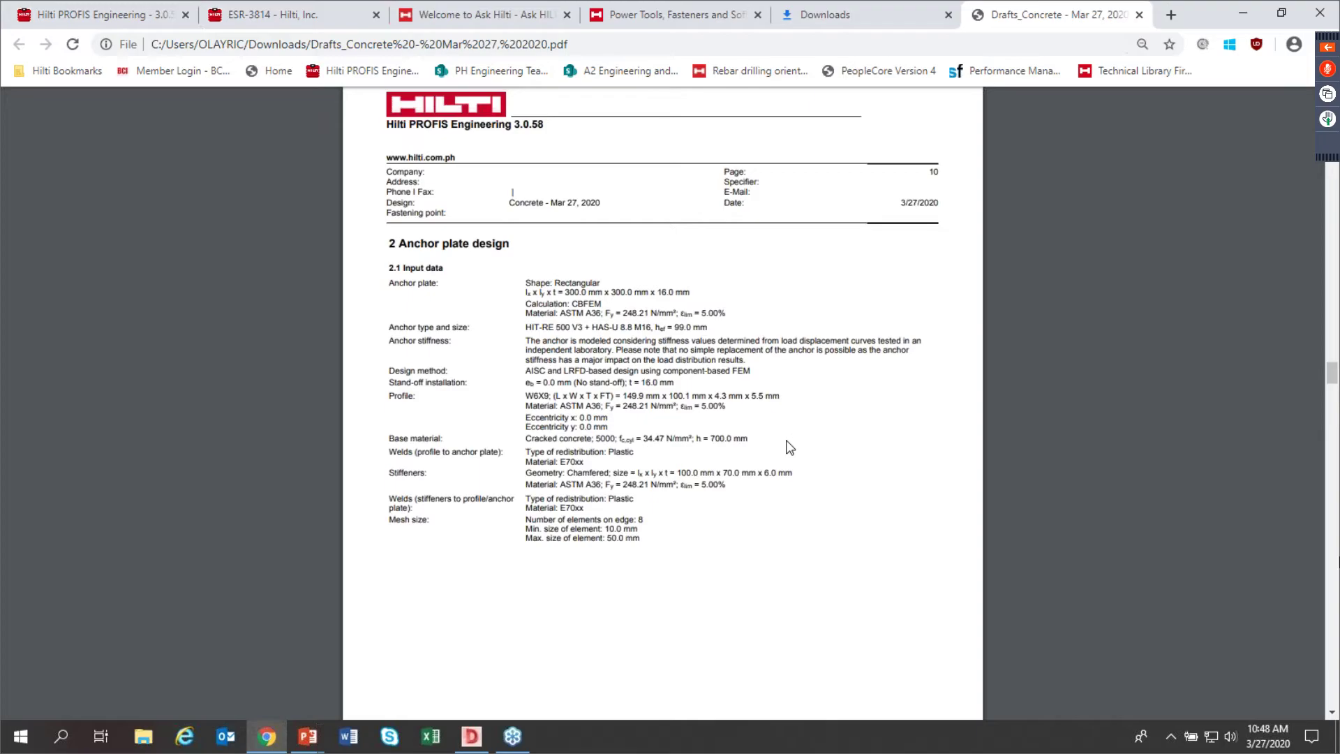
pyautogui.scroll(-8, 800, 455)
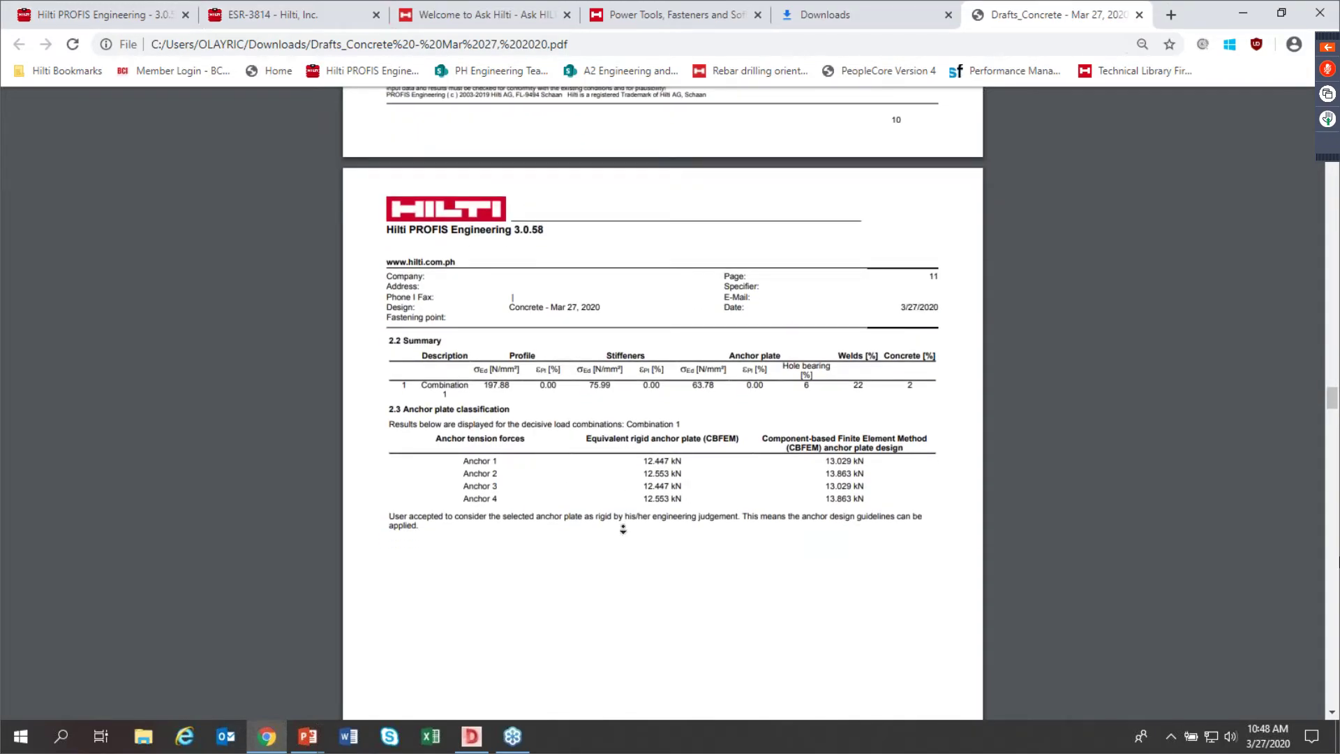
pyautogui.scroll(-15, 623, 529)
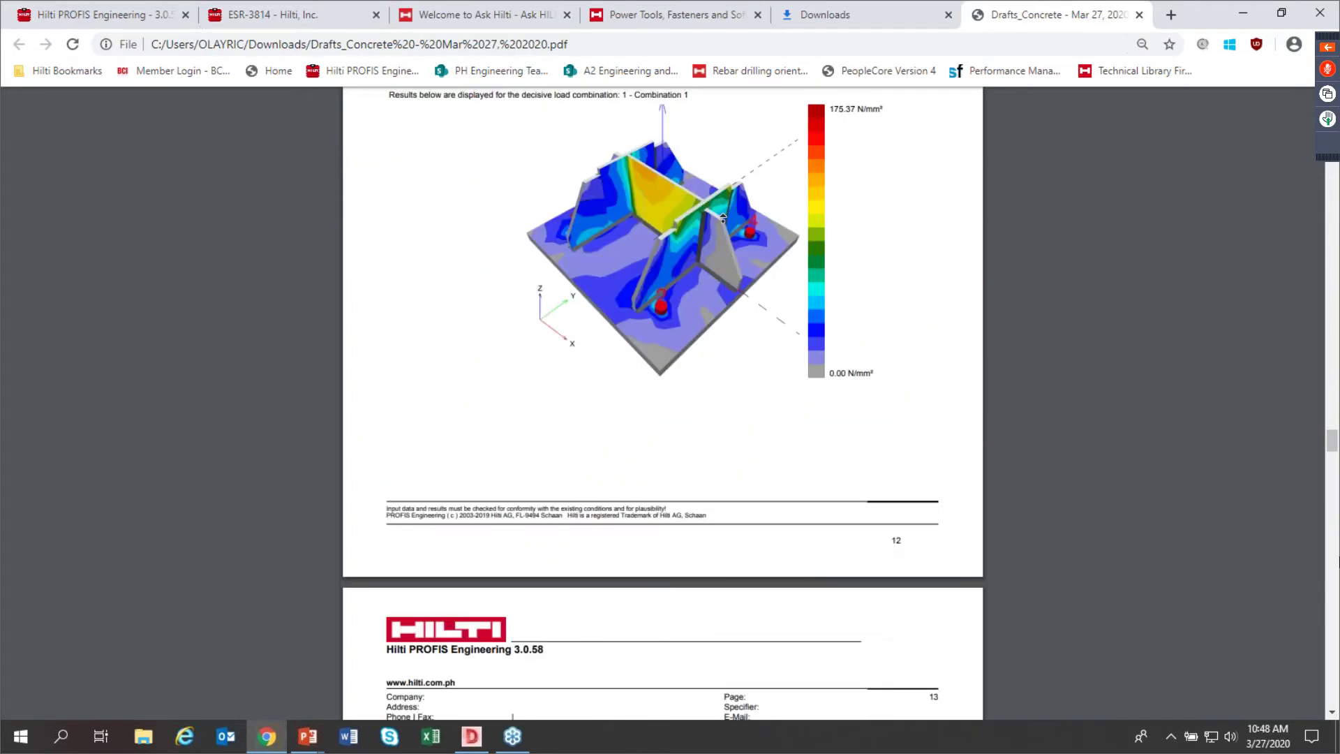
pyautogui.middleClick(722, 223)
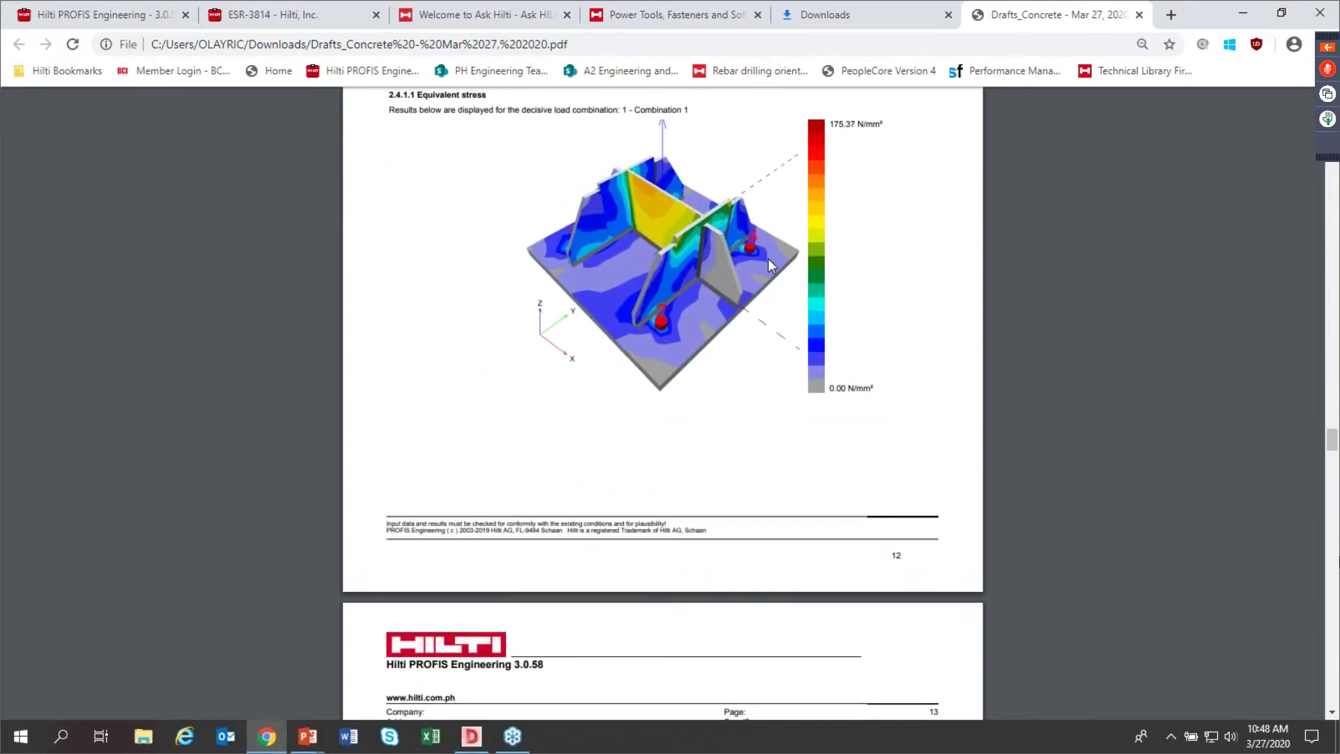
pyautogui.scroll(-10, 768, 286)
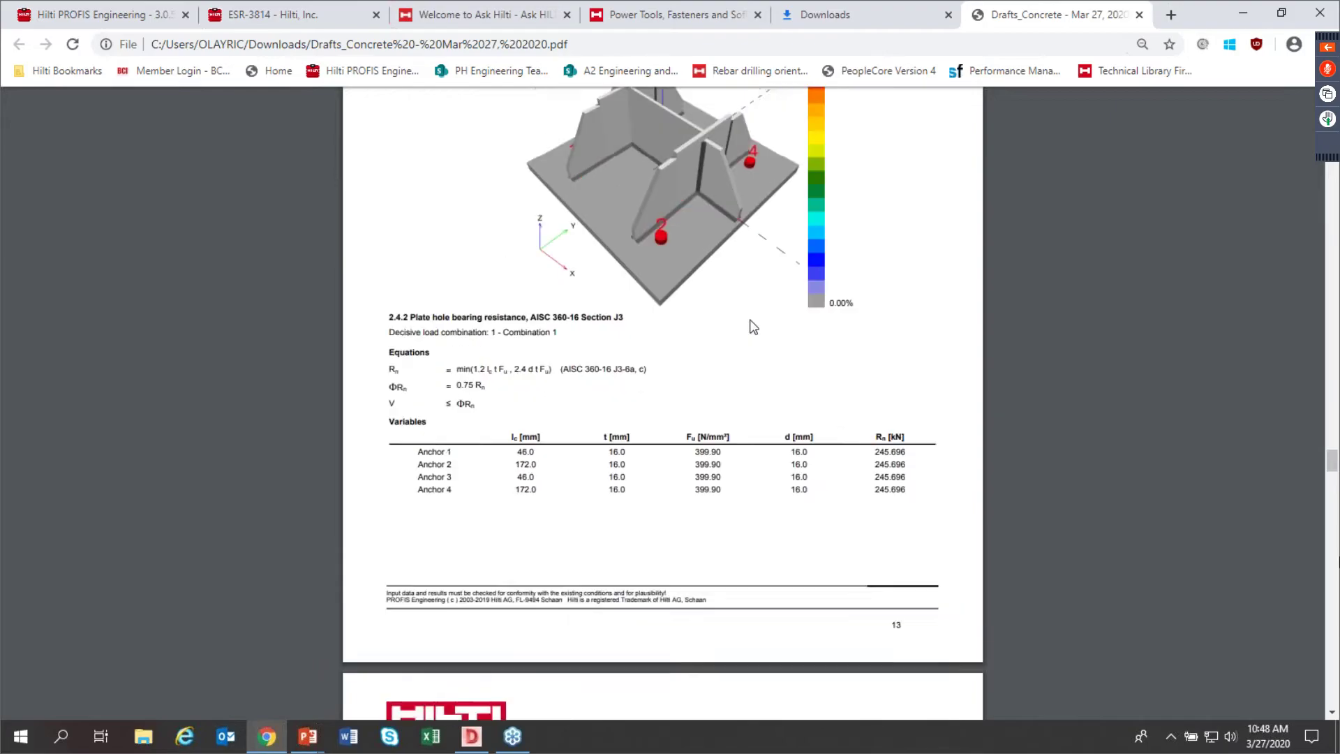
pyautogui.scroll(-15, 747, 339)
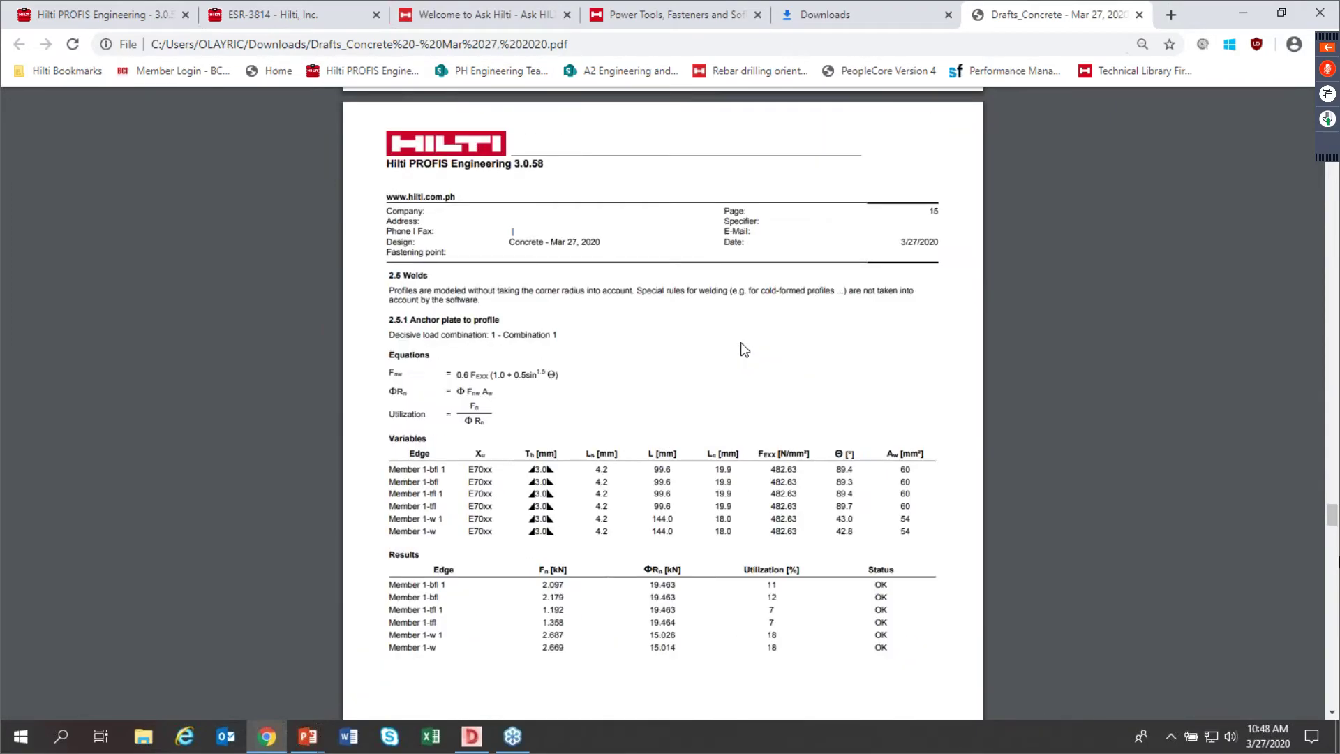
# Step: Check the equations, variables and utilization results for the anchor-plate-to-profile welds in the report
pyautogui.scroll(1, 743, 350)
pyautogui.scroll(-1, 736, 348)
pyautogui.scroll(-3, 698, 322)
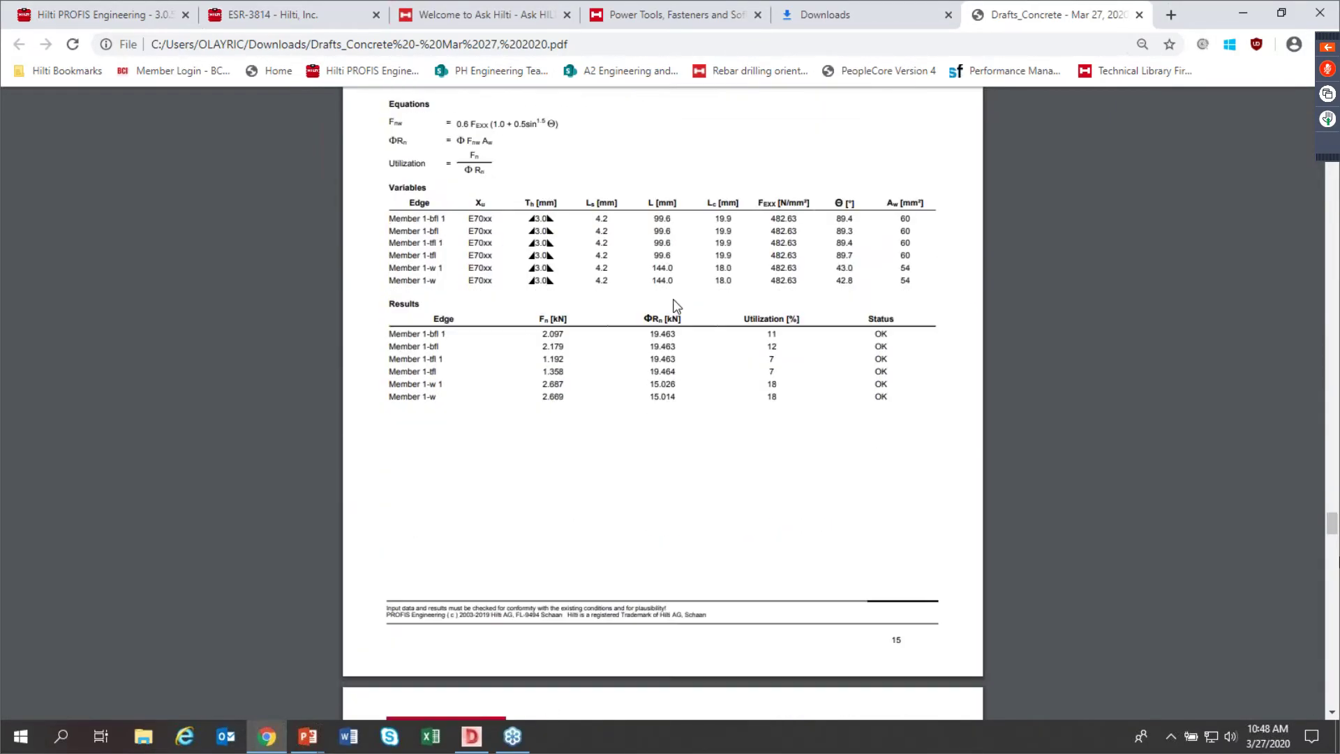
pyautogui.scroll(1, 674, 314)
pyautogui.scroll(1, 490, 309)
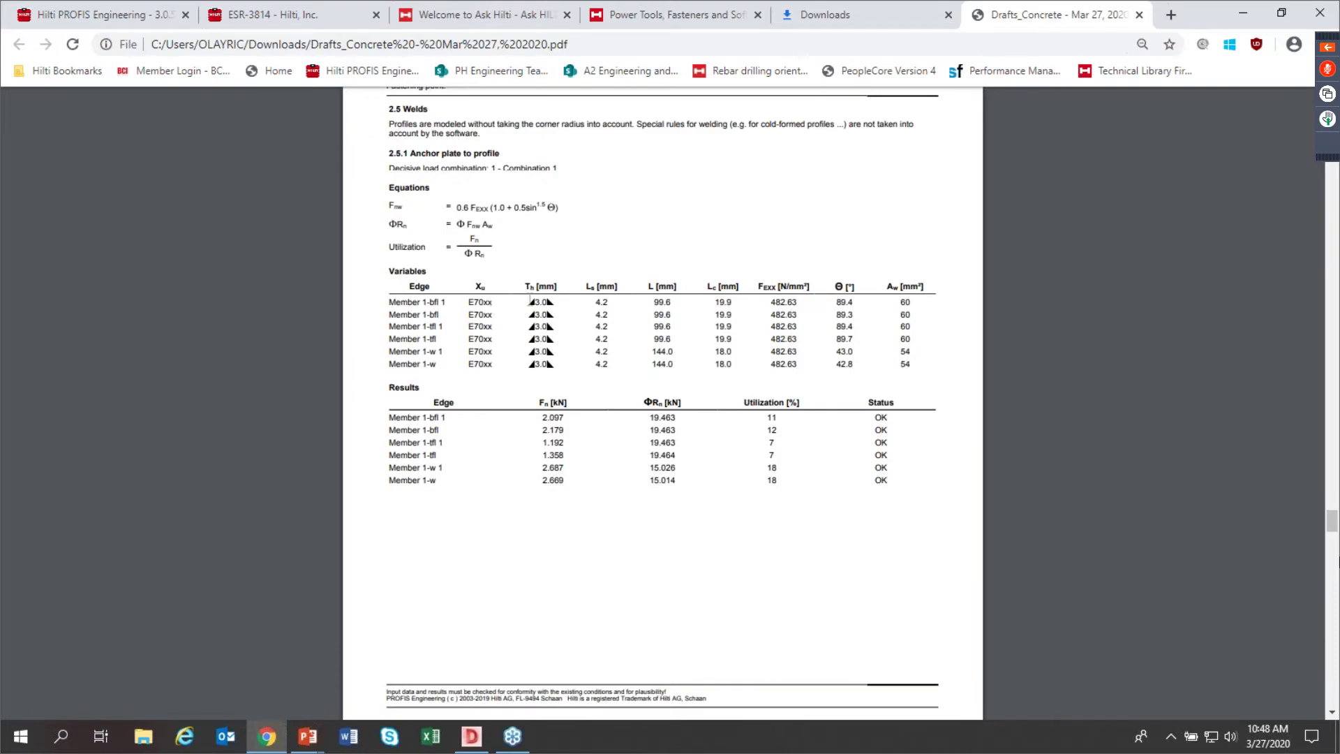
pyautogui.click(276, 737)
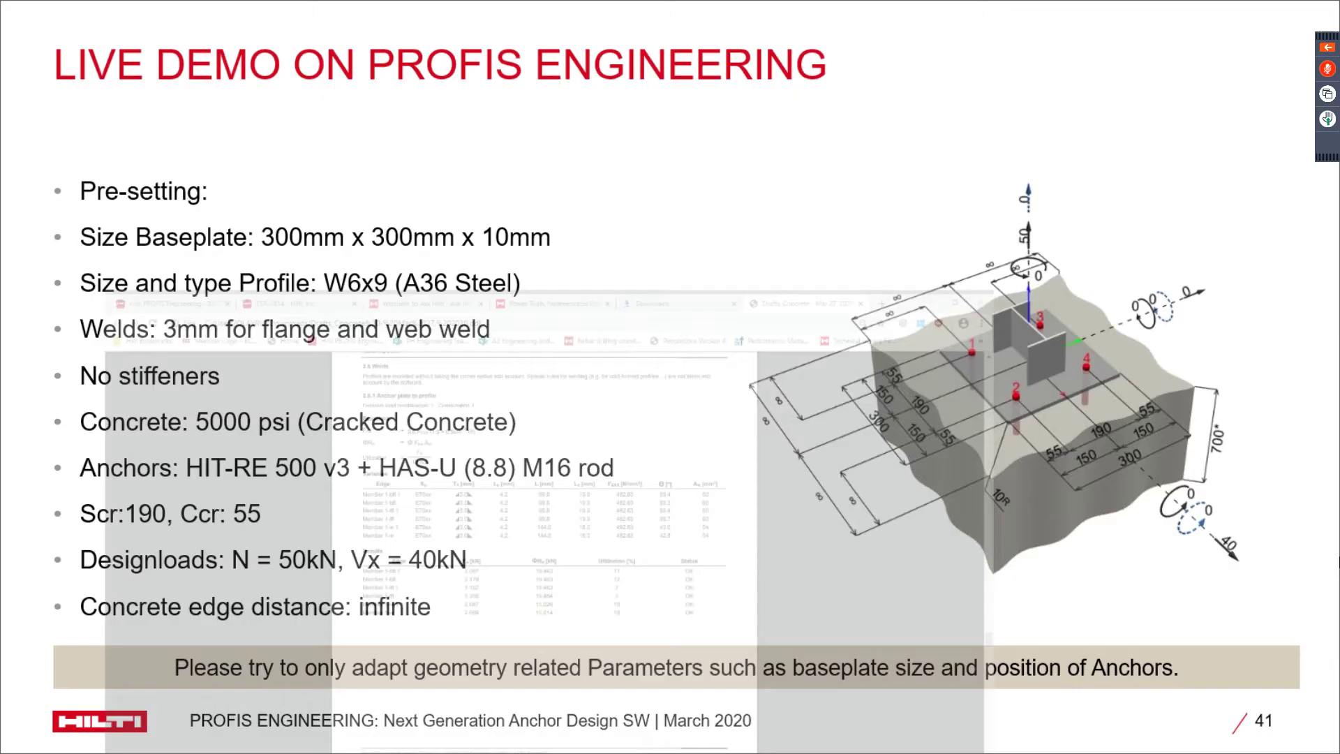
pyautogui.press('Right')
pyautogui.press('Left')
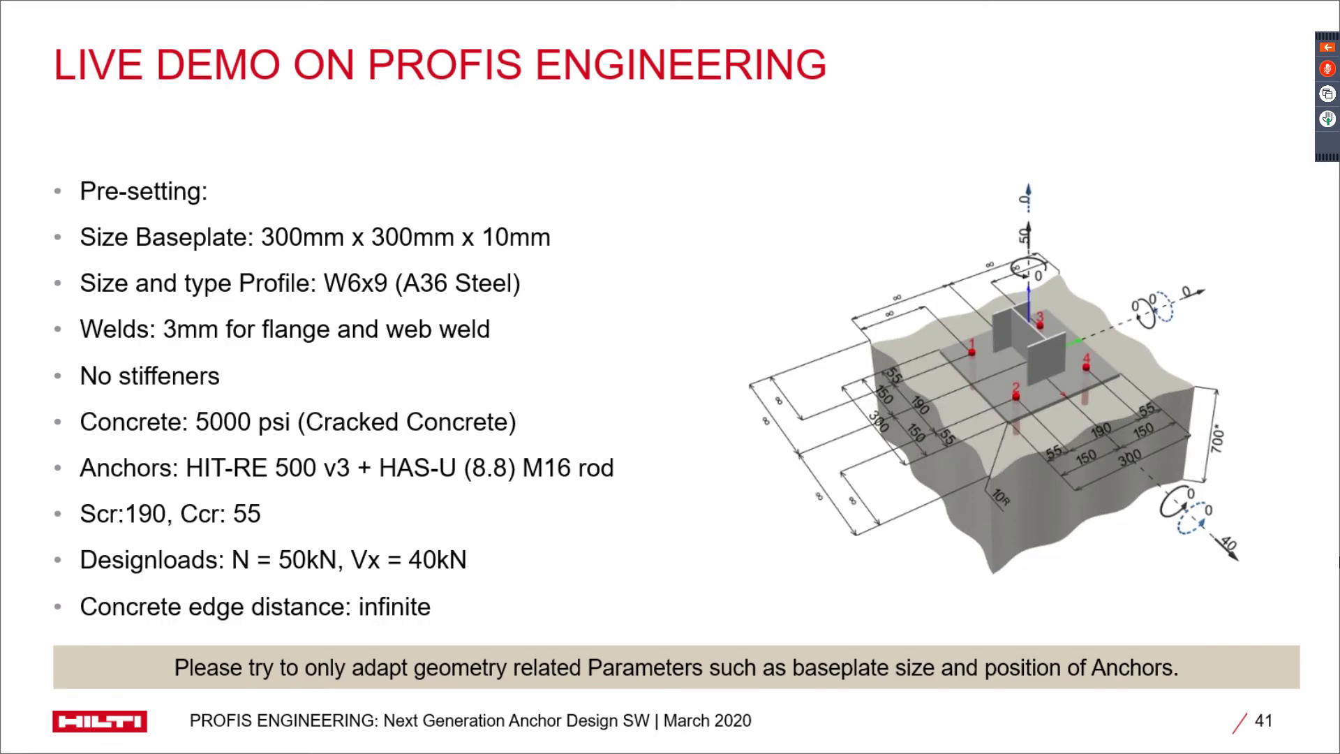
pyautogui.hotkey('alt', 'Tab')
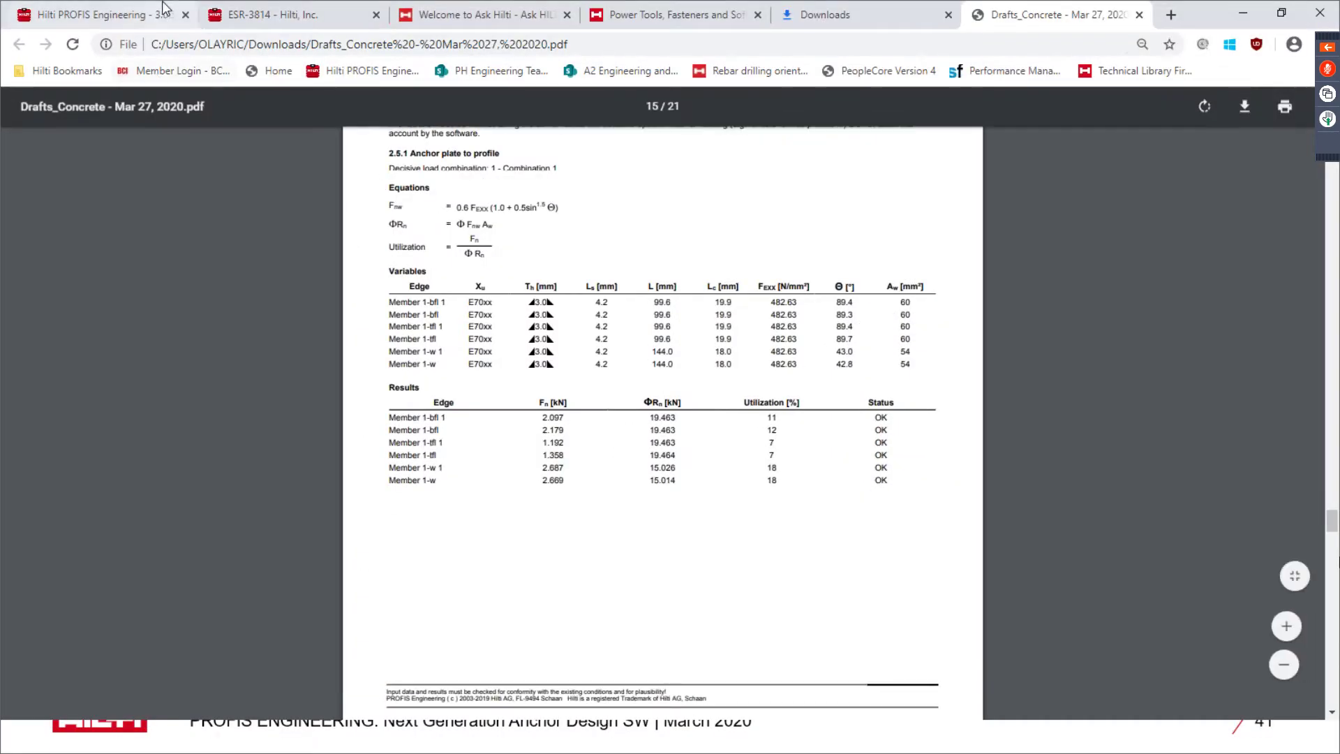
# Step: Return to the anchor design and display the weld curve for the stiffener weld on Member 1-tfl 1
pyautogui.click(162, 10)
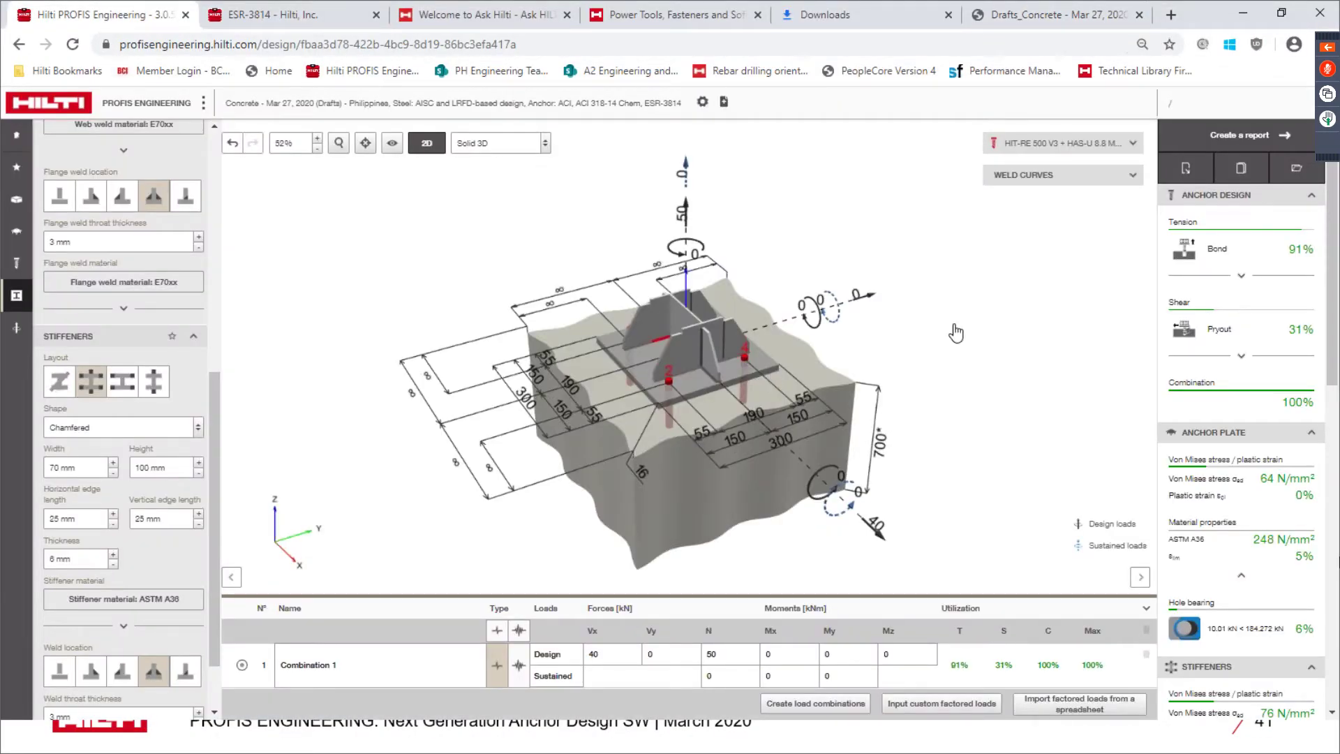
pyautogui.moveTo(957, 332); pyautogui.dragTo(711, 365)
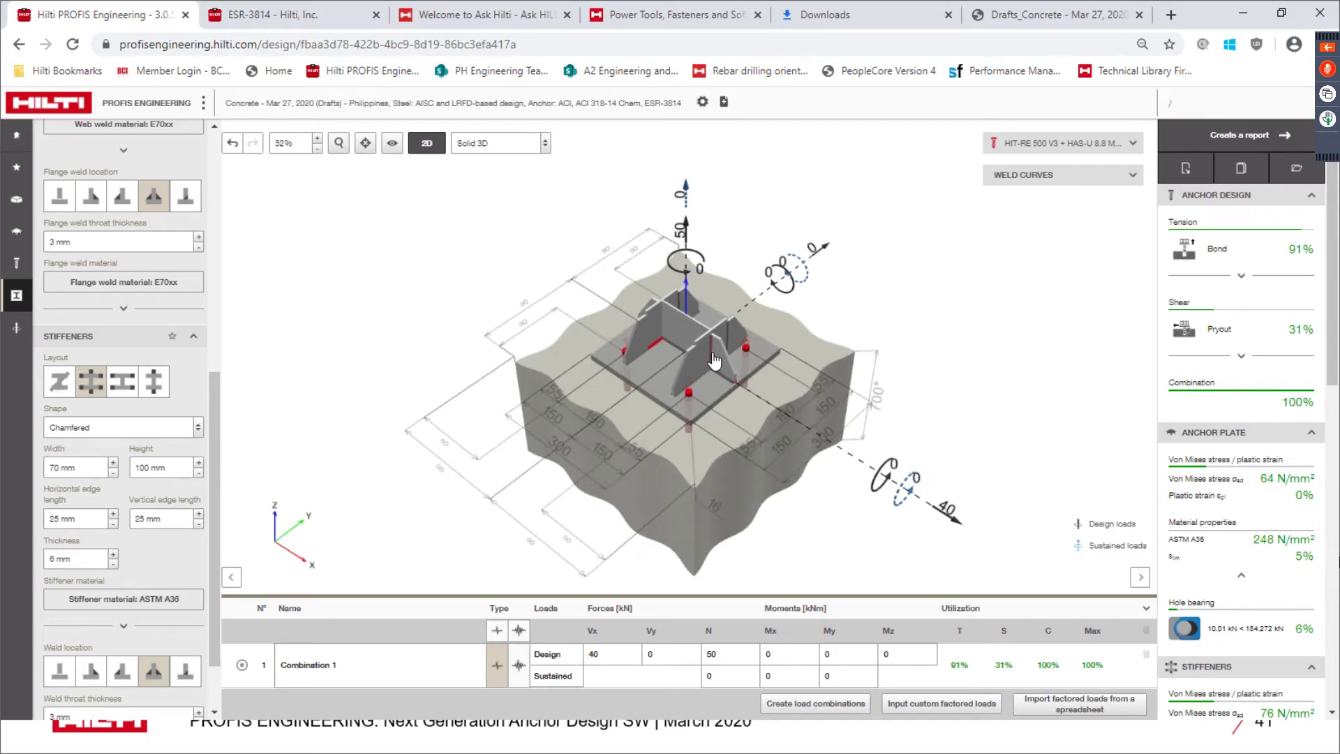
pyautogui.doubleClick(713, 359)
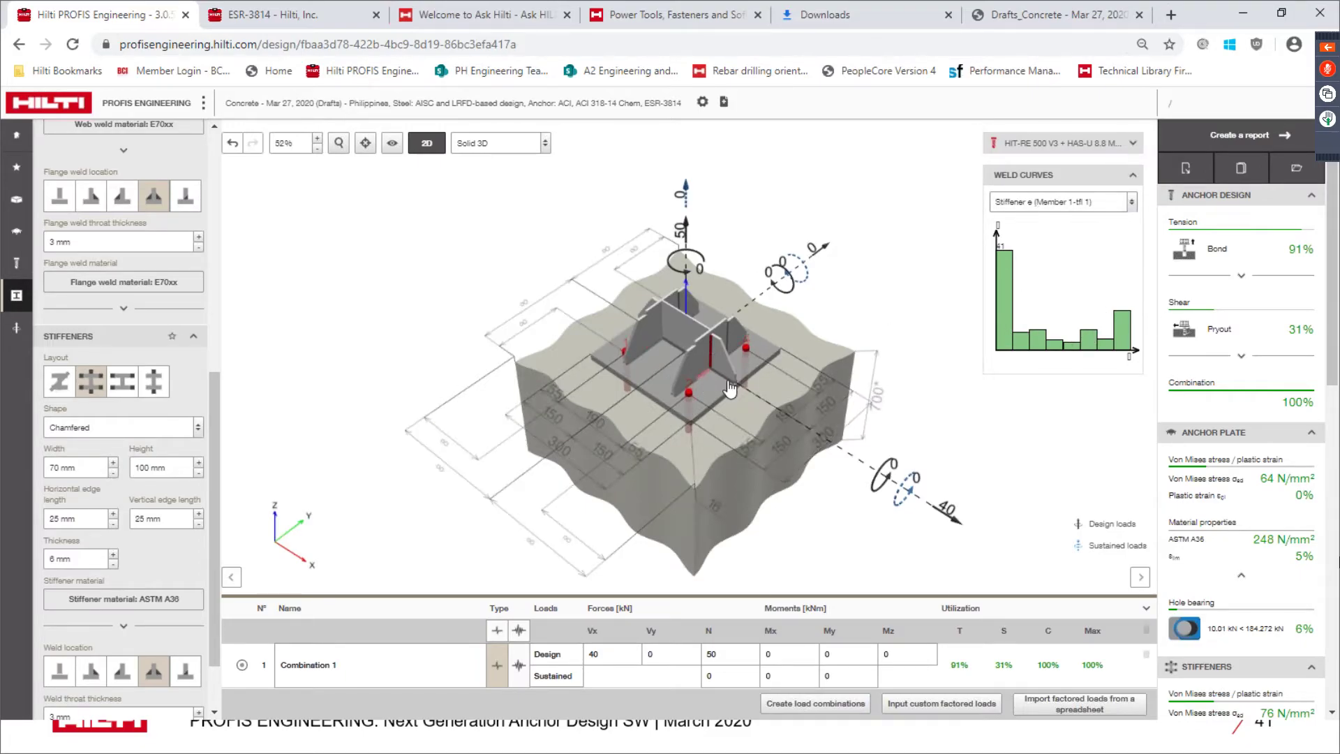
# Step: Return to the PDF report and examine the stiffener weld results and the concrete compression and block strength check under the anchor plate
pyautogui.click(1057, 8)
pyautogui.scroll(-5, 683, 486)
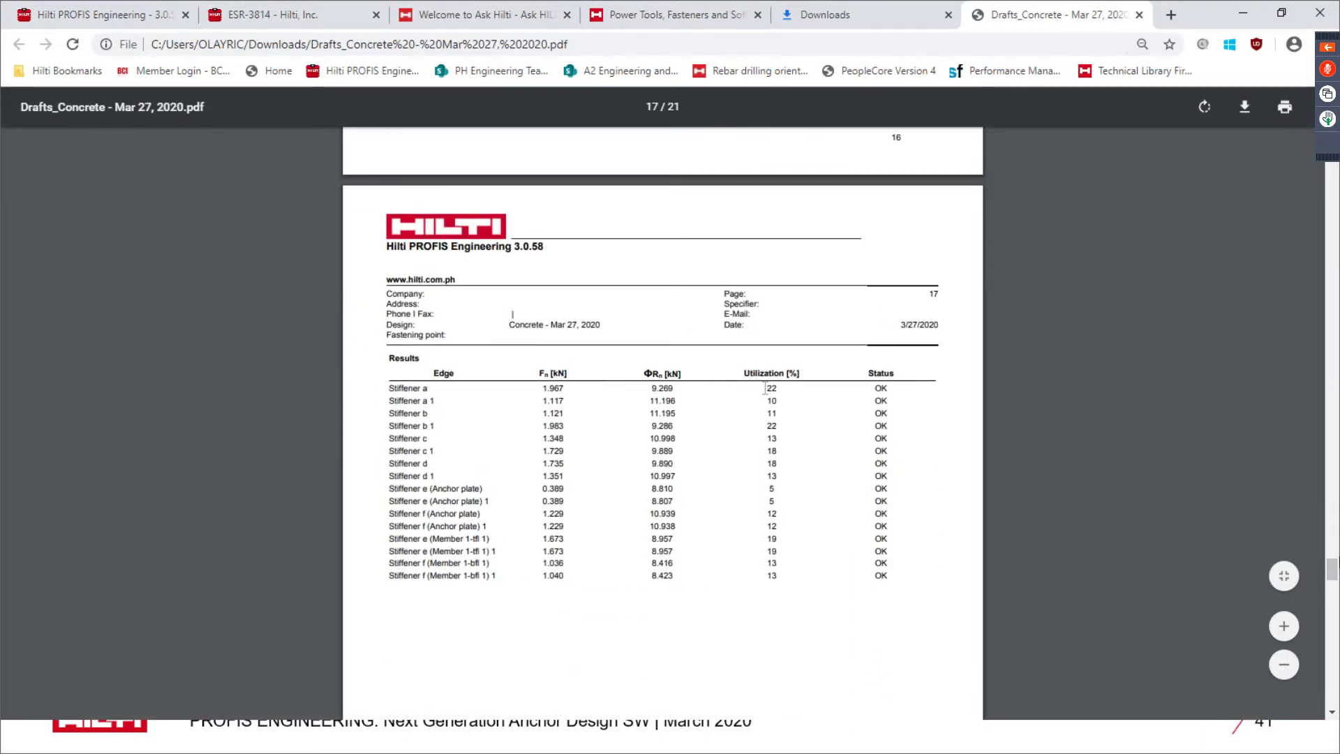
pyautogui.scroll(-15, 762, 395)
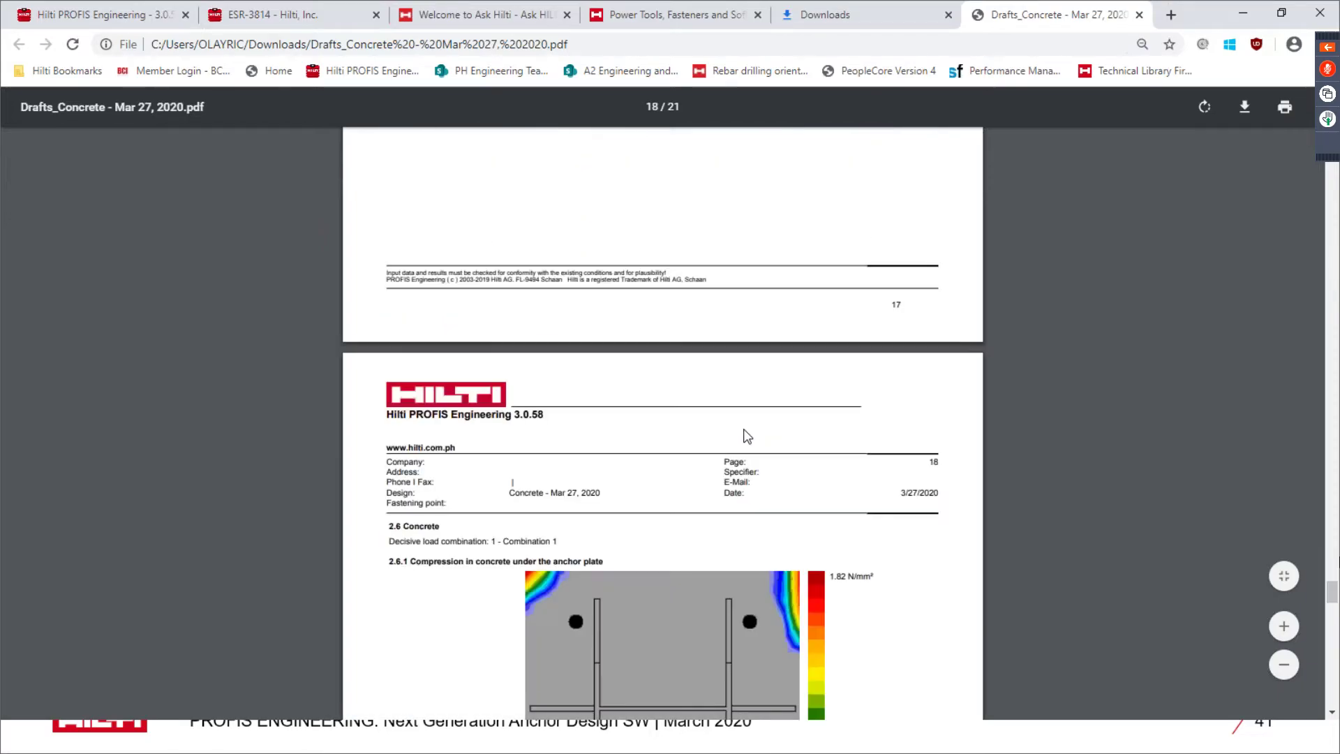
pyautogui.scroll(2, 722, 404)
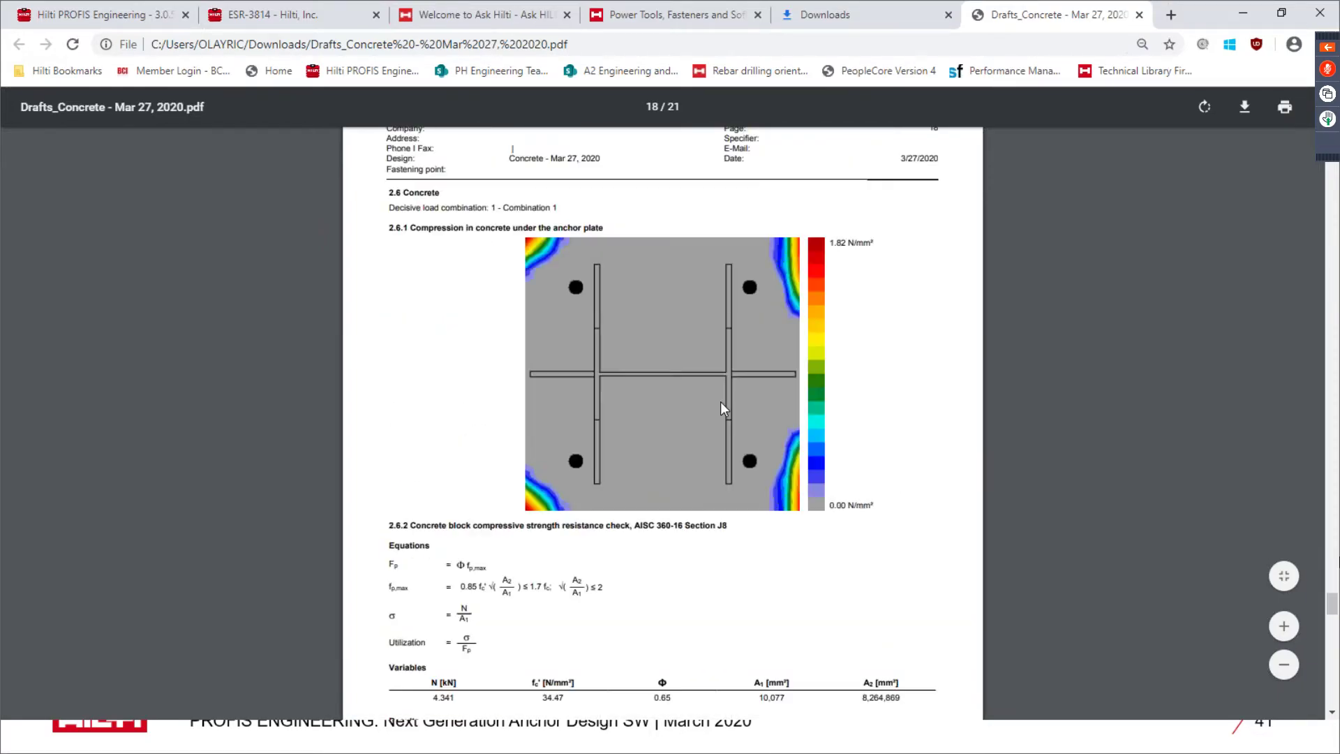
pyautogui.scroll(-1, 718, 411)
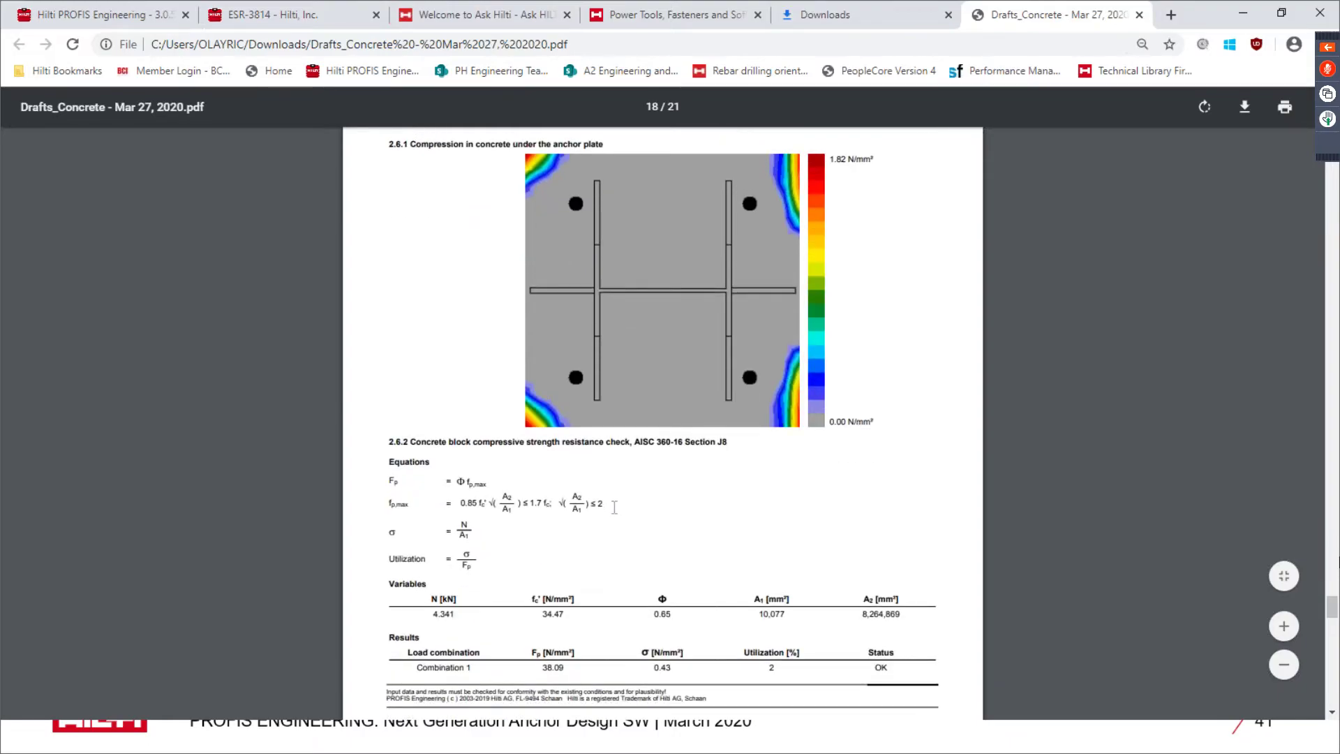
pyautogui.moveTo(604, 504); pyautogui.dragTo(388, 502)
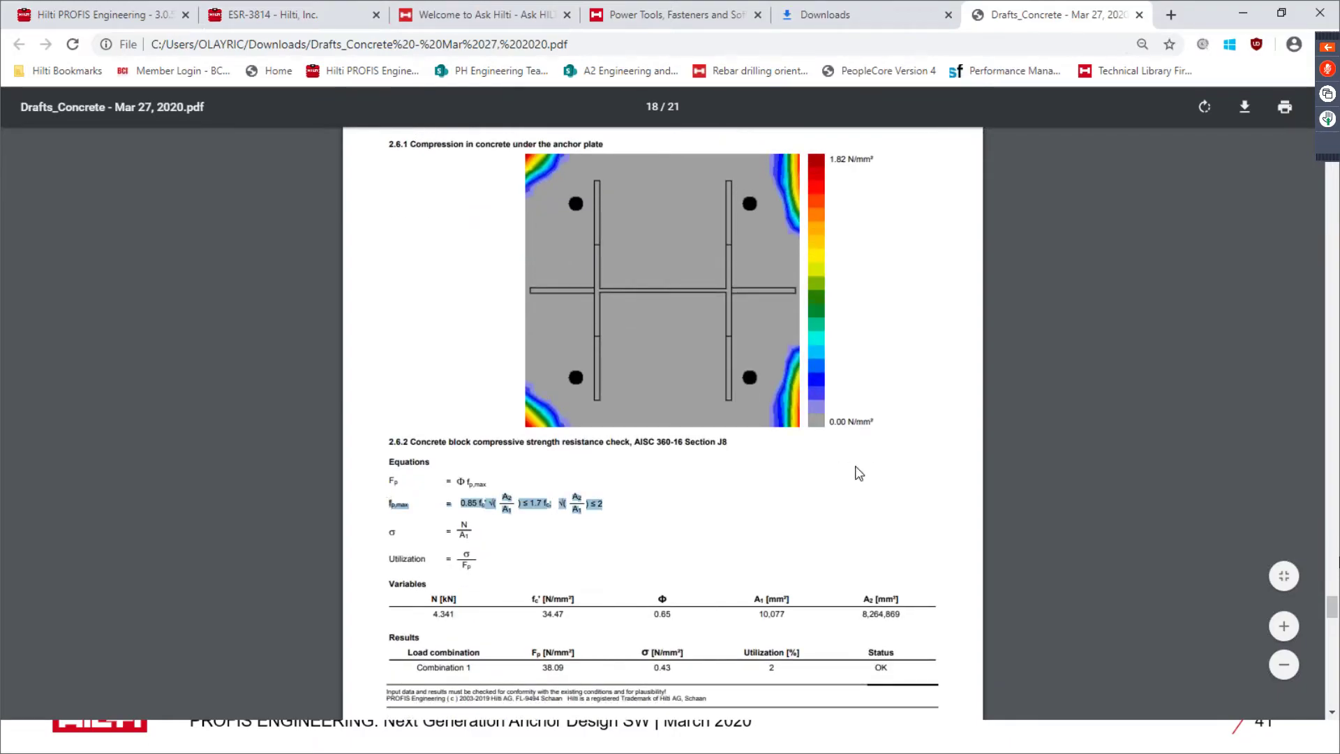
pyautogui.click(878, 494)
# Step: Review the report's warnings and the summary of results for anchors, plate, welds, stiffeners, concrete and profile
pyautogui.scroll(-5, 881, 531)
pyautogui.scroll(-10, 883, 591)
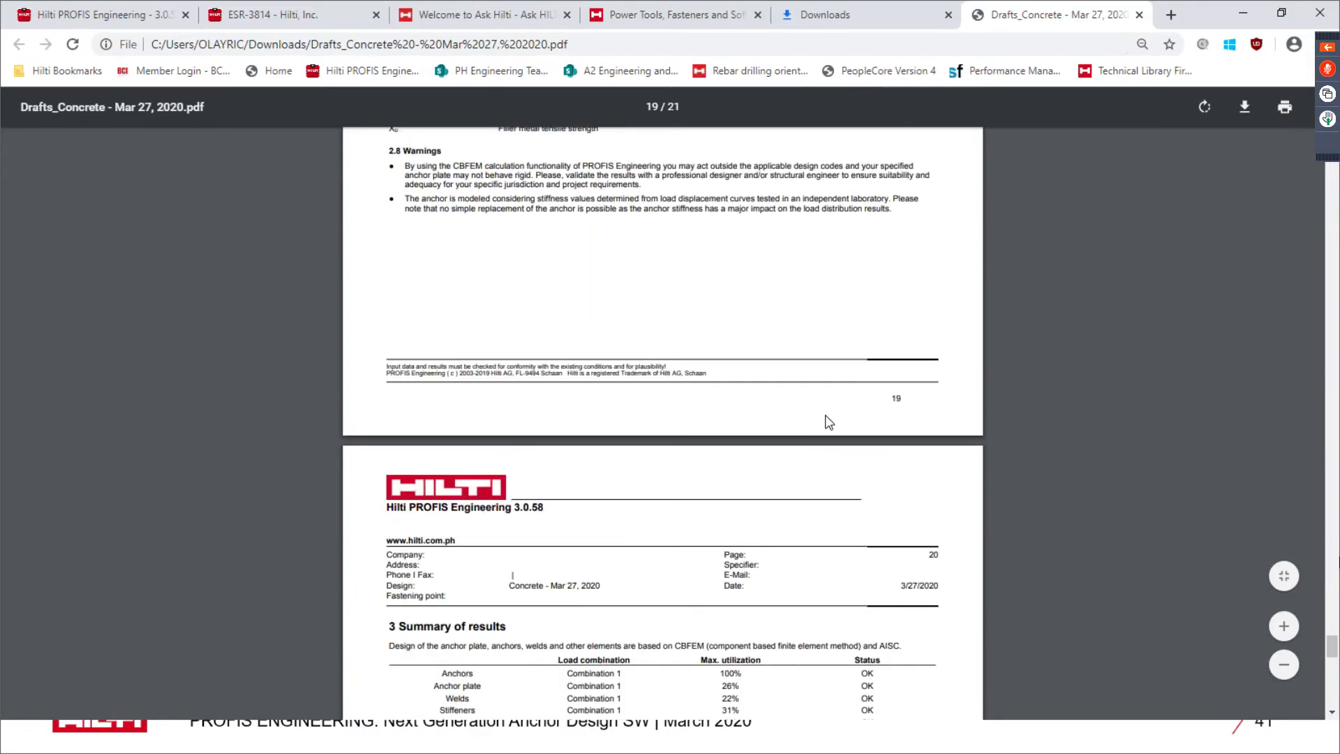
pyautogui.scroll(-6, 828, 422)
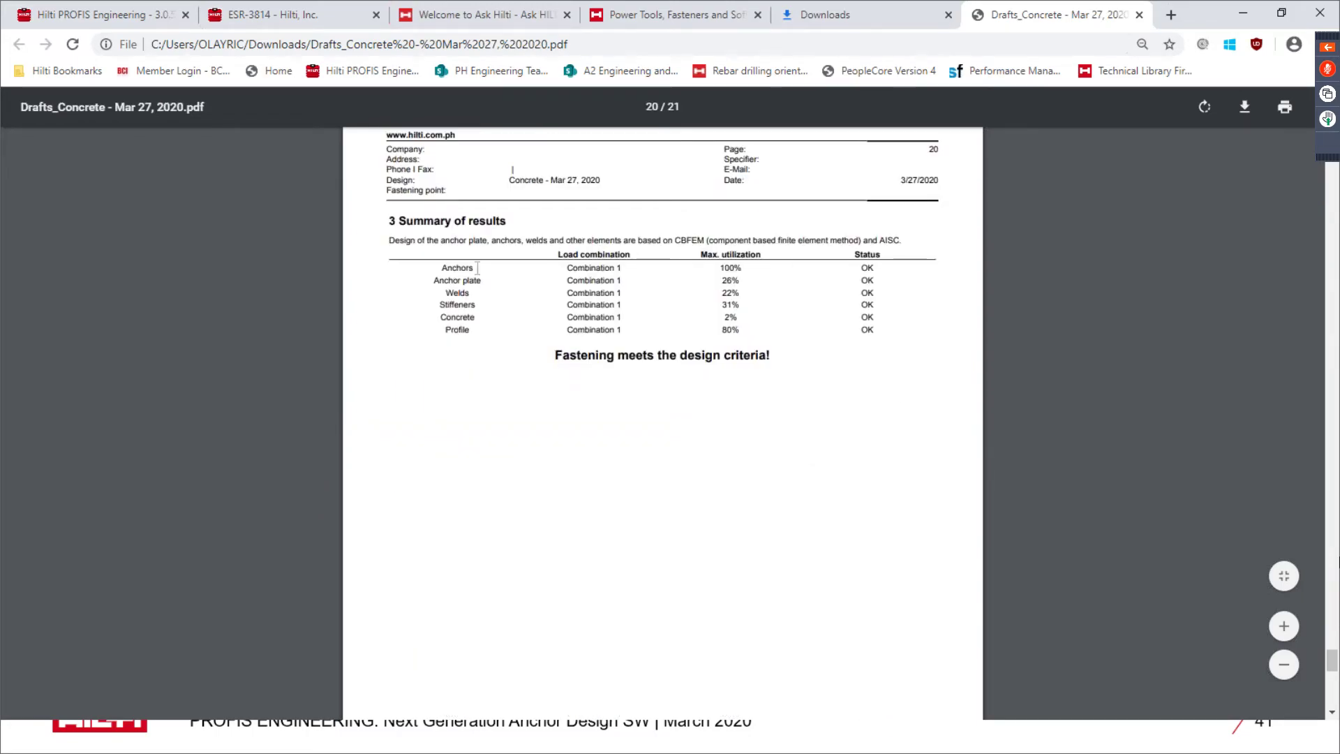
pyautogui.moveTo(478, 268); pyautogui.dragTo(577, 376)
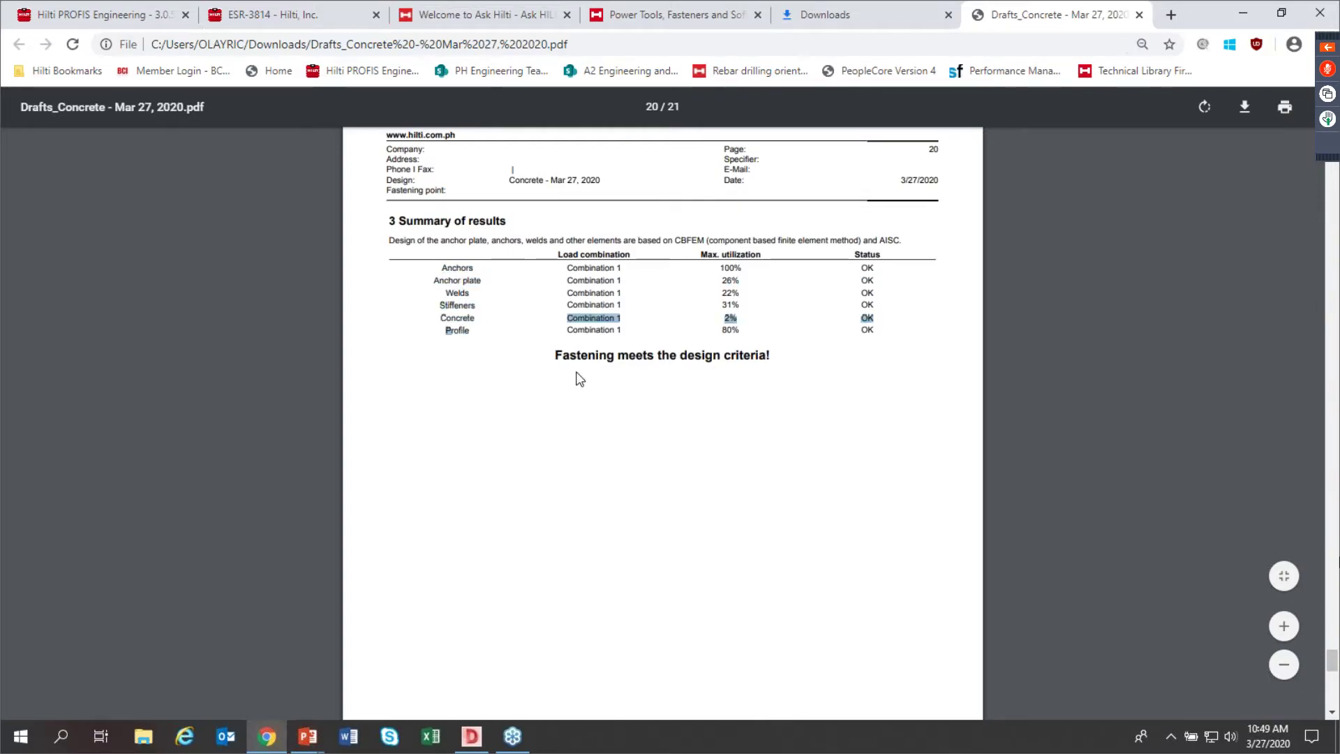
pyautogui.click(547, 356)
# Step: Return to the anchor design and export its 3D model with anchor plate, profile, anchors, concrete block, welds and stiffeners to the BIM/CAD library
pyautogui.click(280, 15)
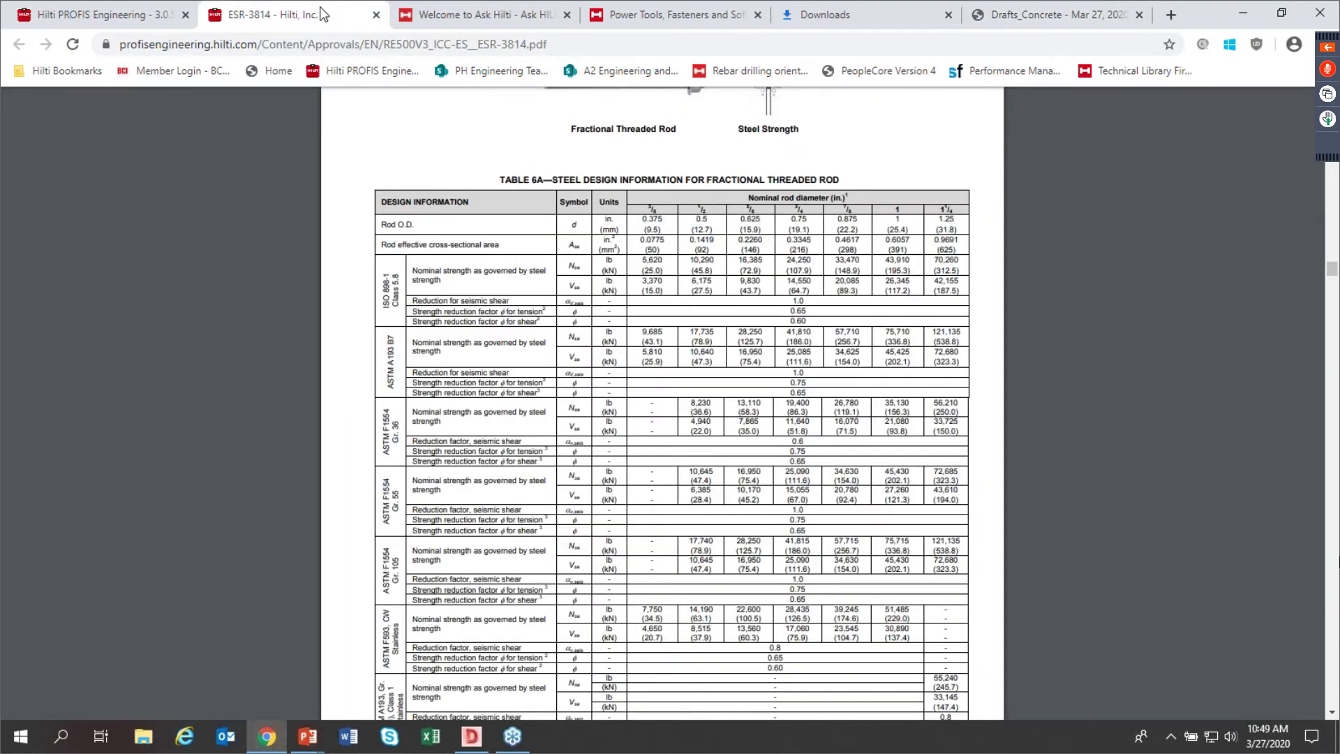
pyautogui.click(102, 14)
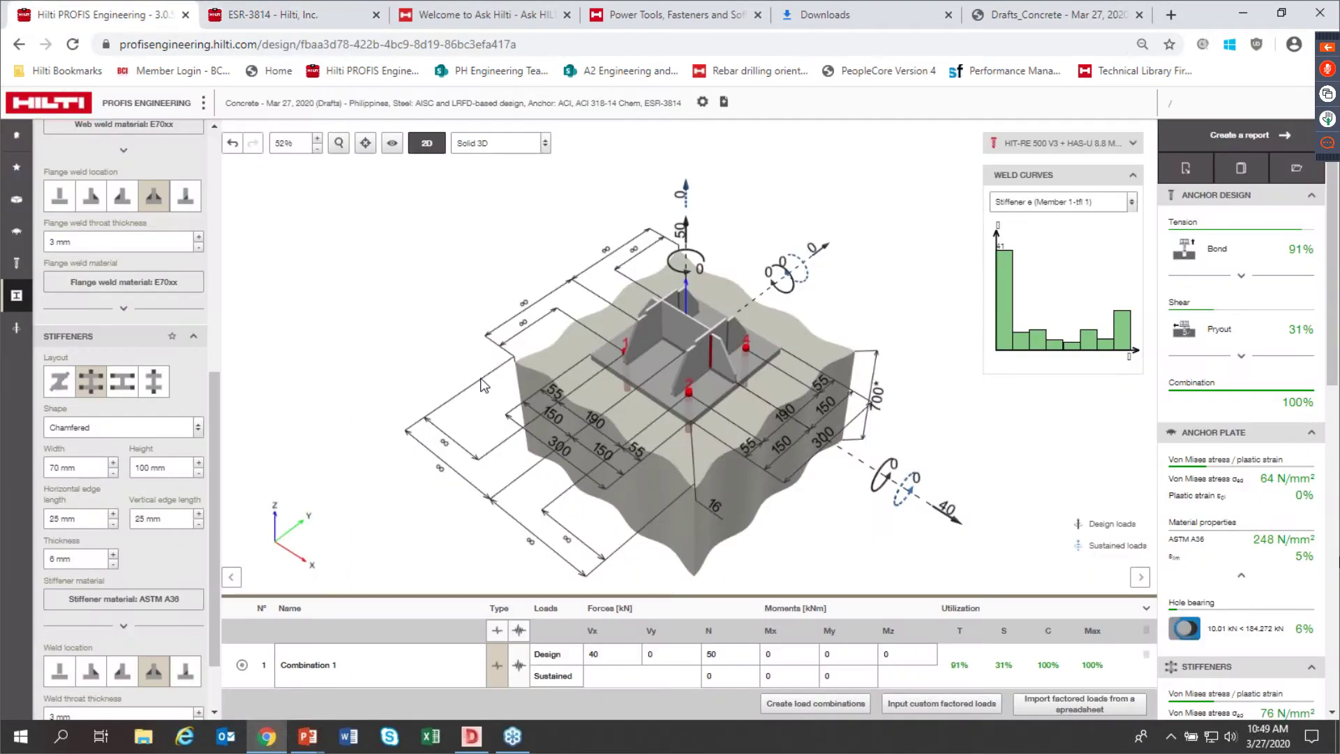
pyautogui.click(1133, 174)
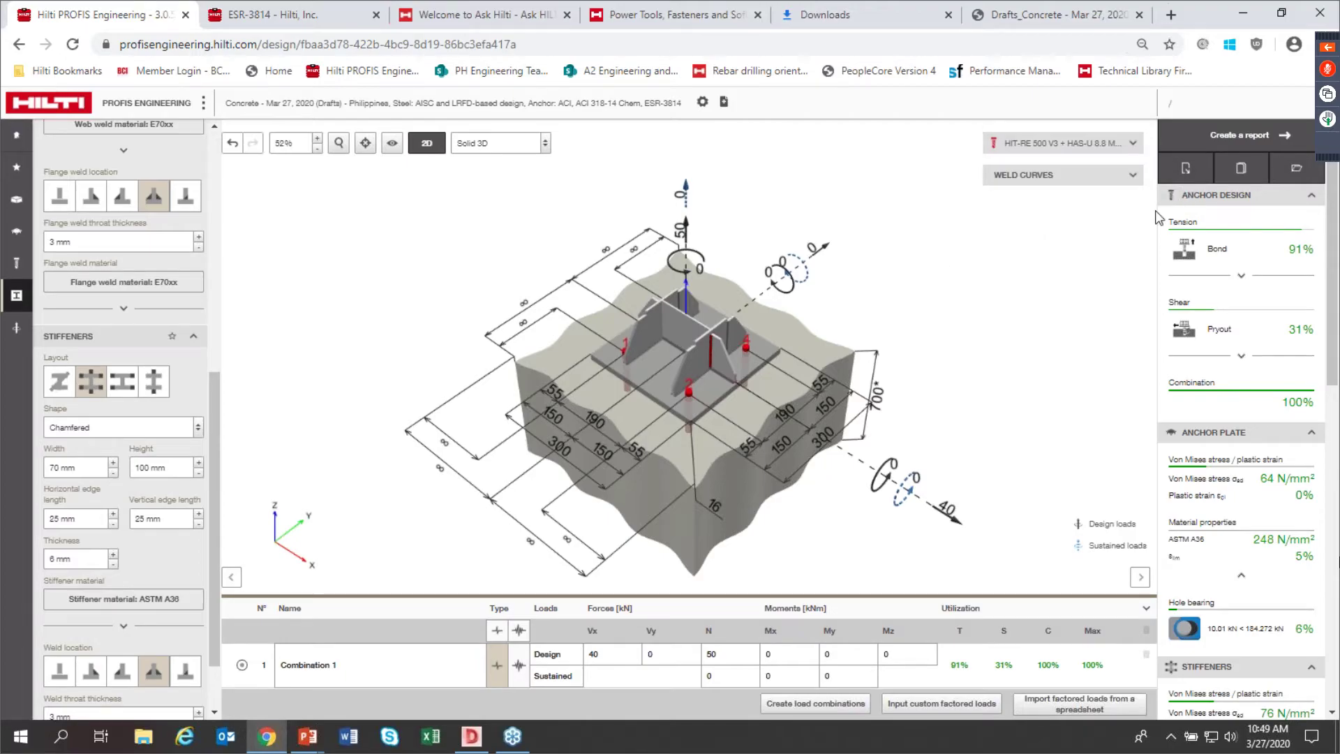
pyautogui.click(1189, 179)
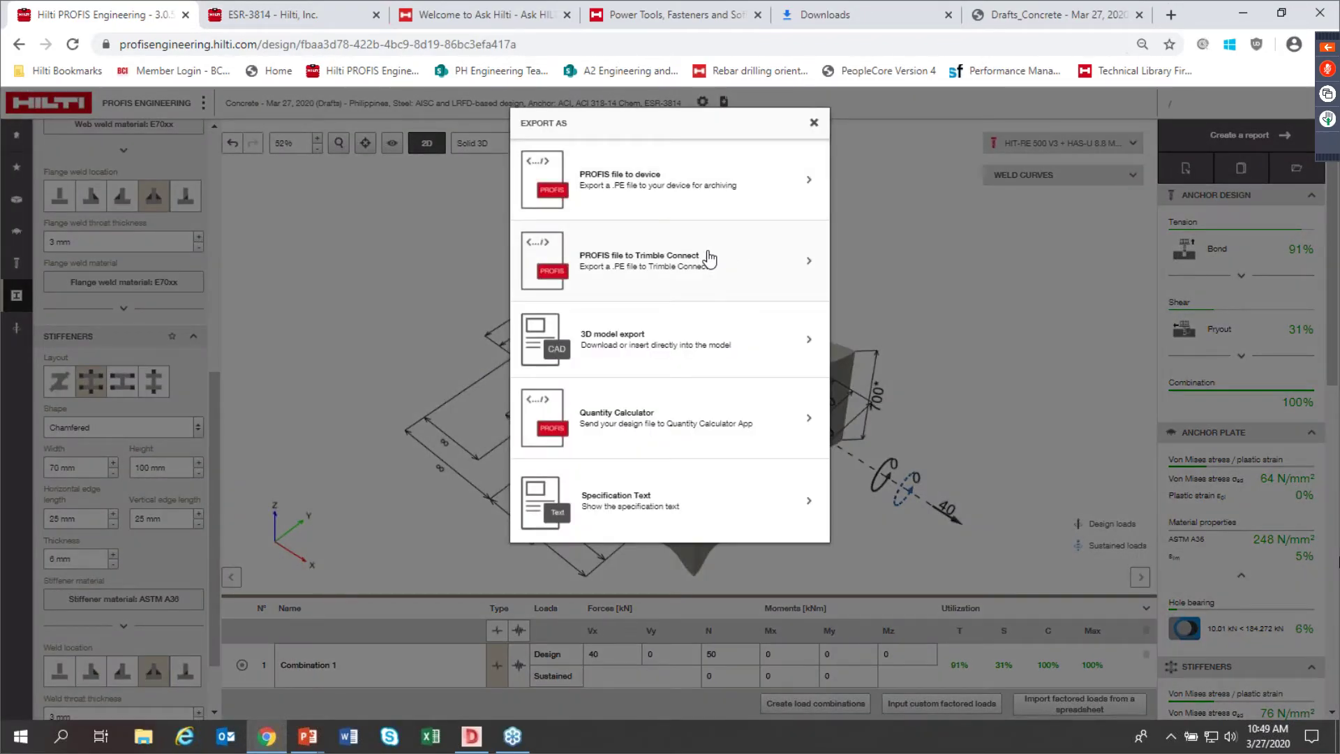
pyautogui.click(688, 338)
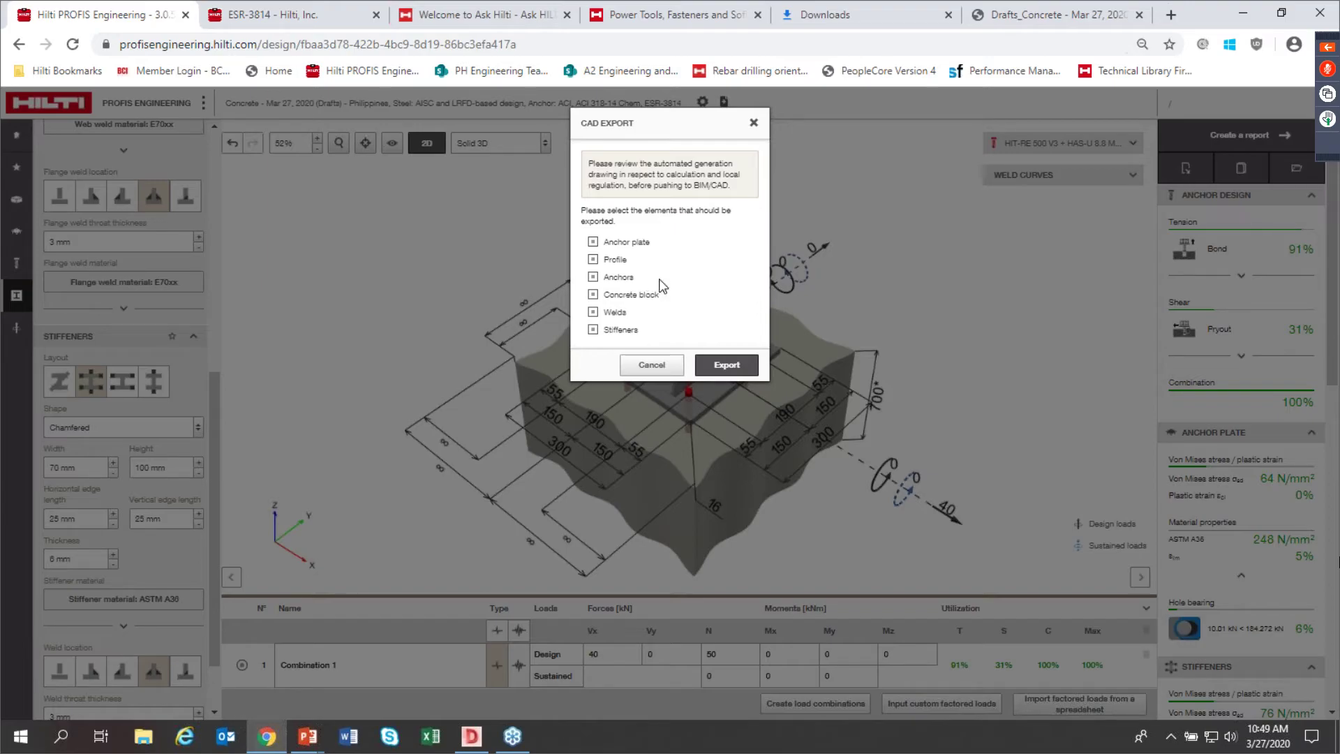
pyautogui.click(727, 366)
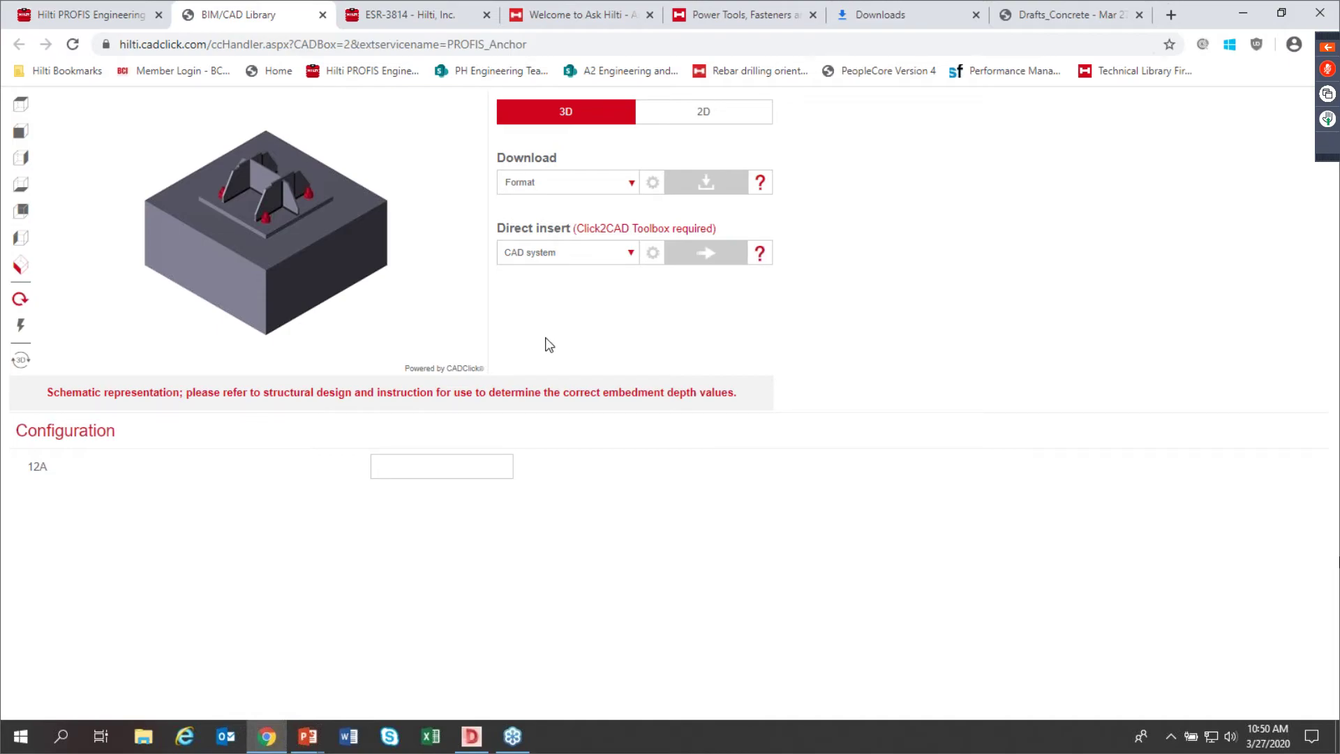
# Step: Switch the CAD export to 2D and choose only the front and isometric views for generation
pyautogui.moveTo(281, 219)
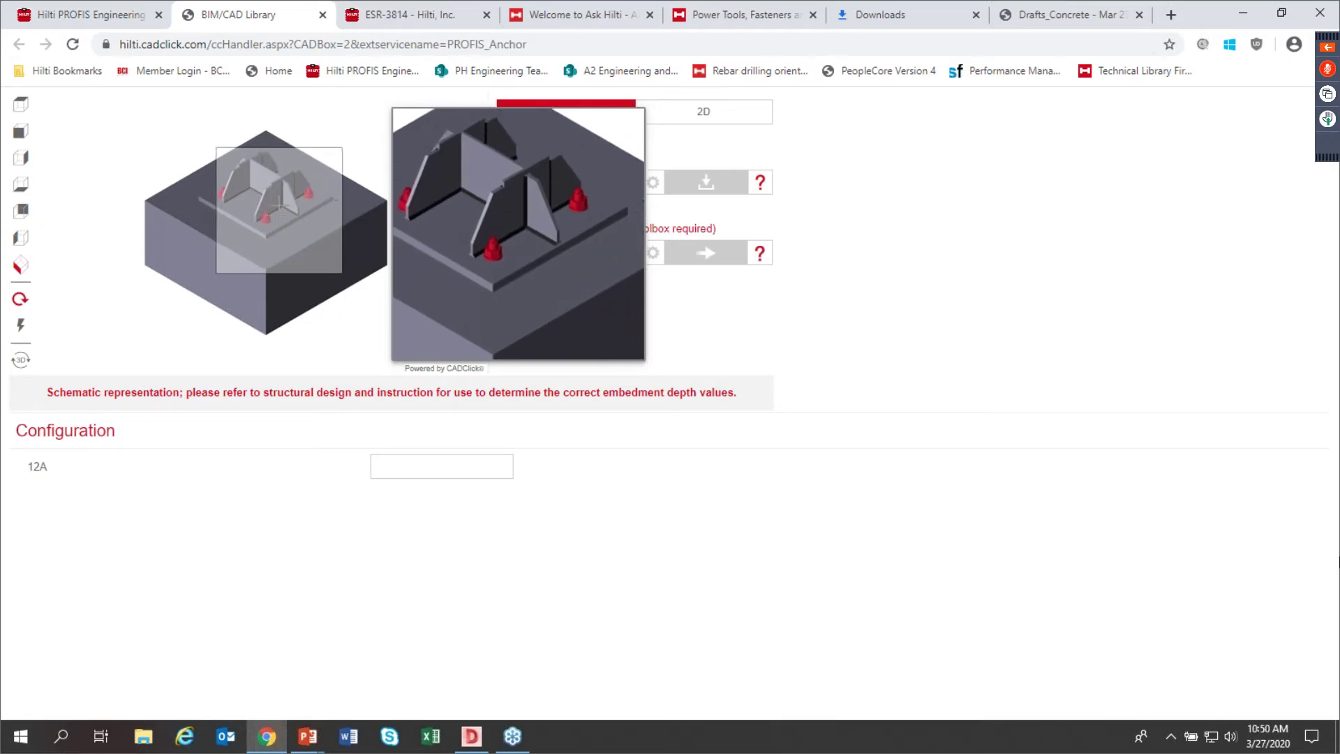
pyautogui.click(700, 117)
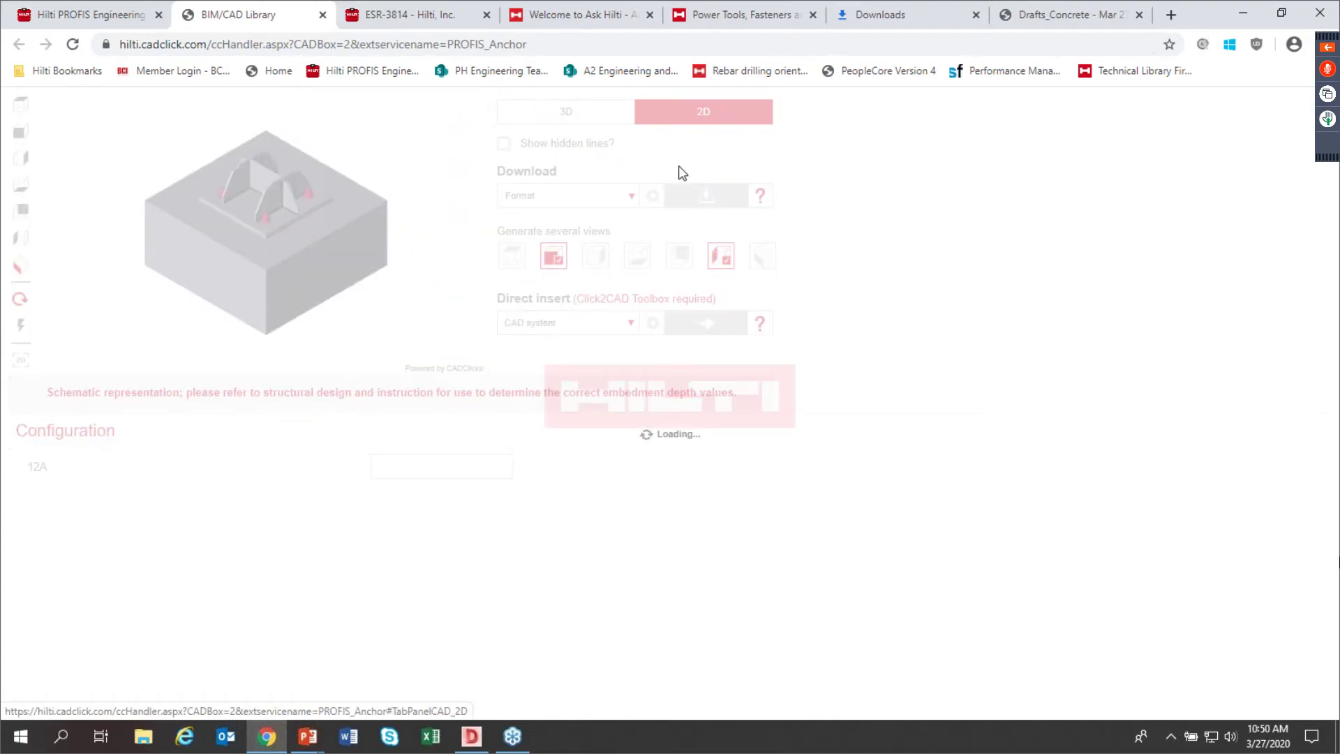
pyautogui.click(632, 196)
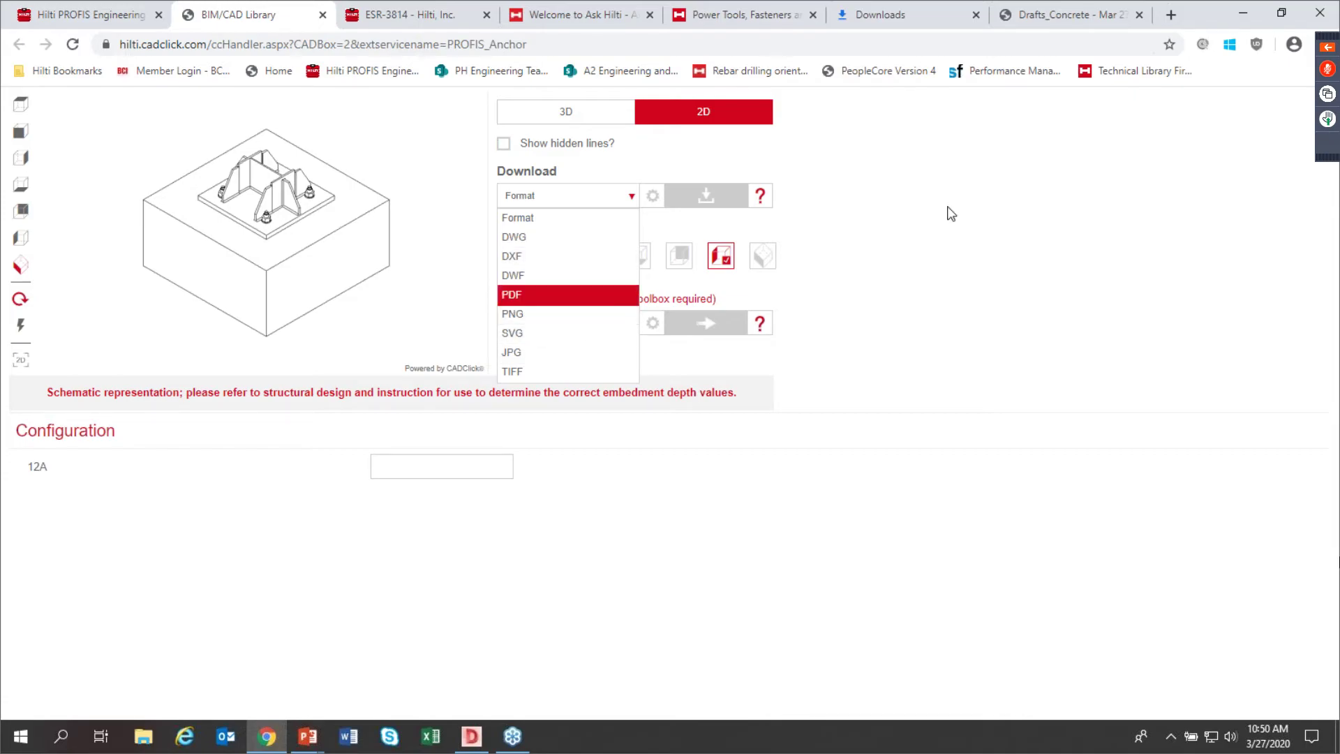
pyautogui.click(841, 233)
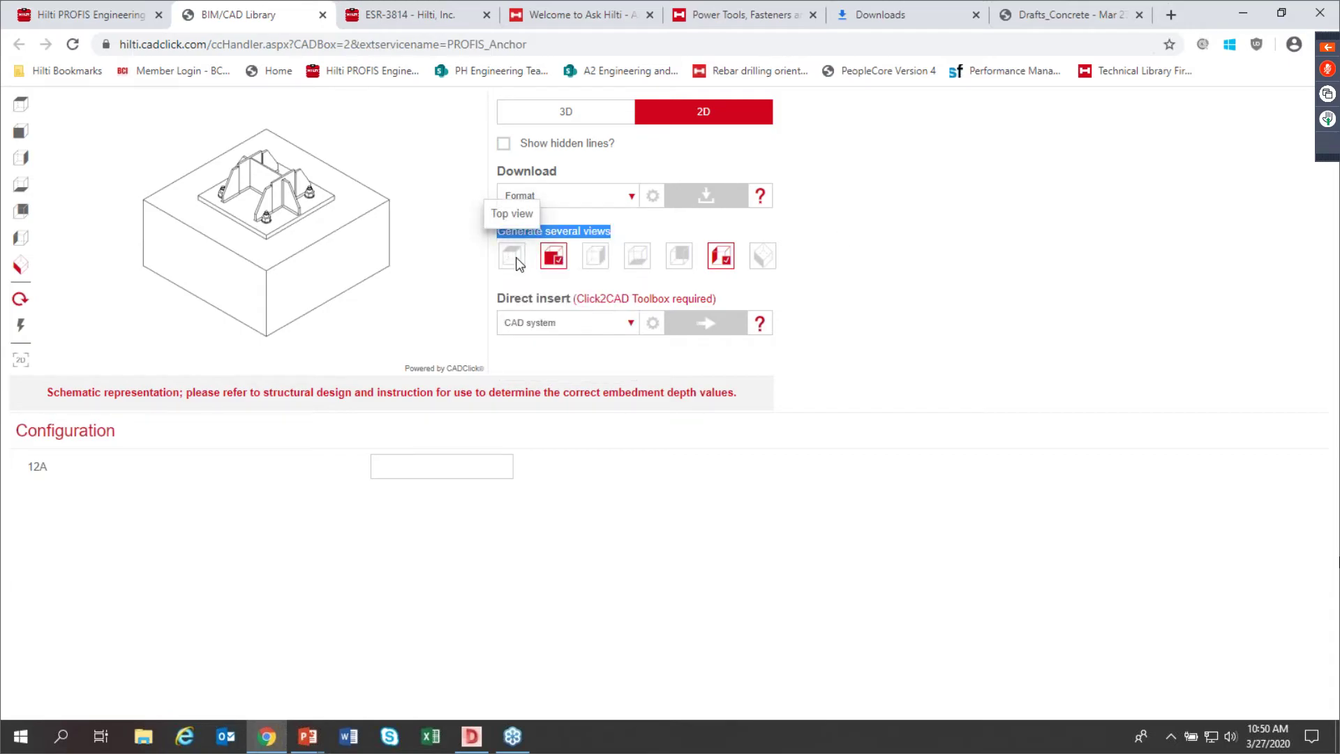
pyautogui.click(720, 258)
pyautogui.click(765, 260)
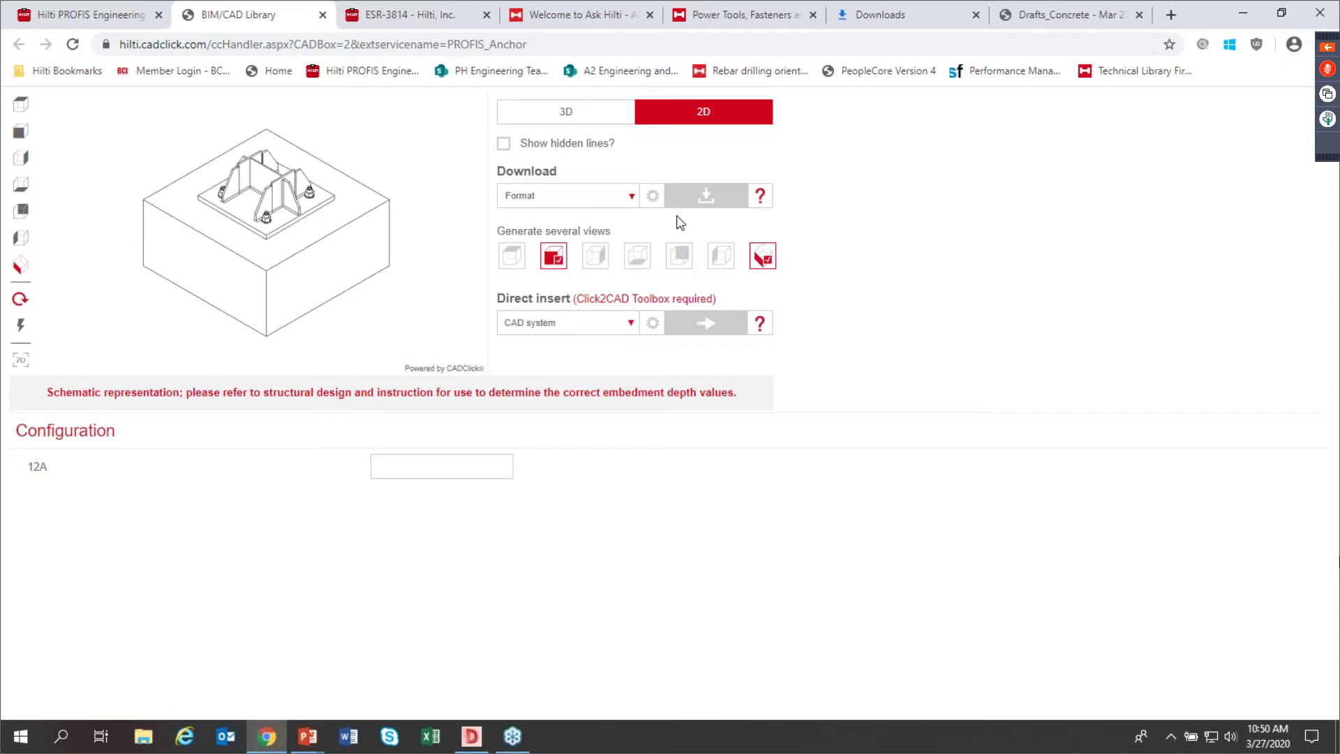
# Step: Generate the 2D drawings in DWG format and download both the front and isometric files
pyautogui.click(631, 196)
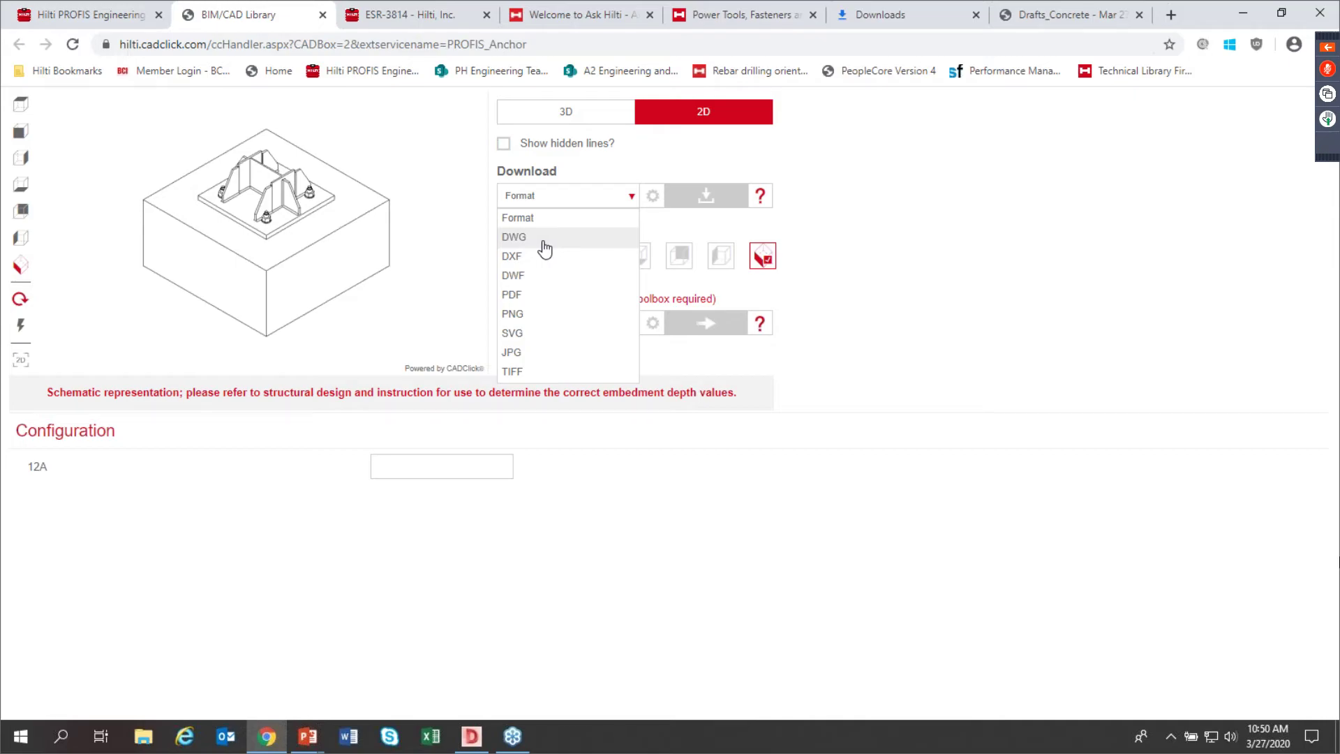
pyautogui.click(544, 239)
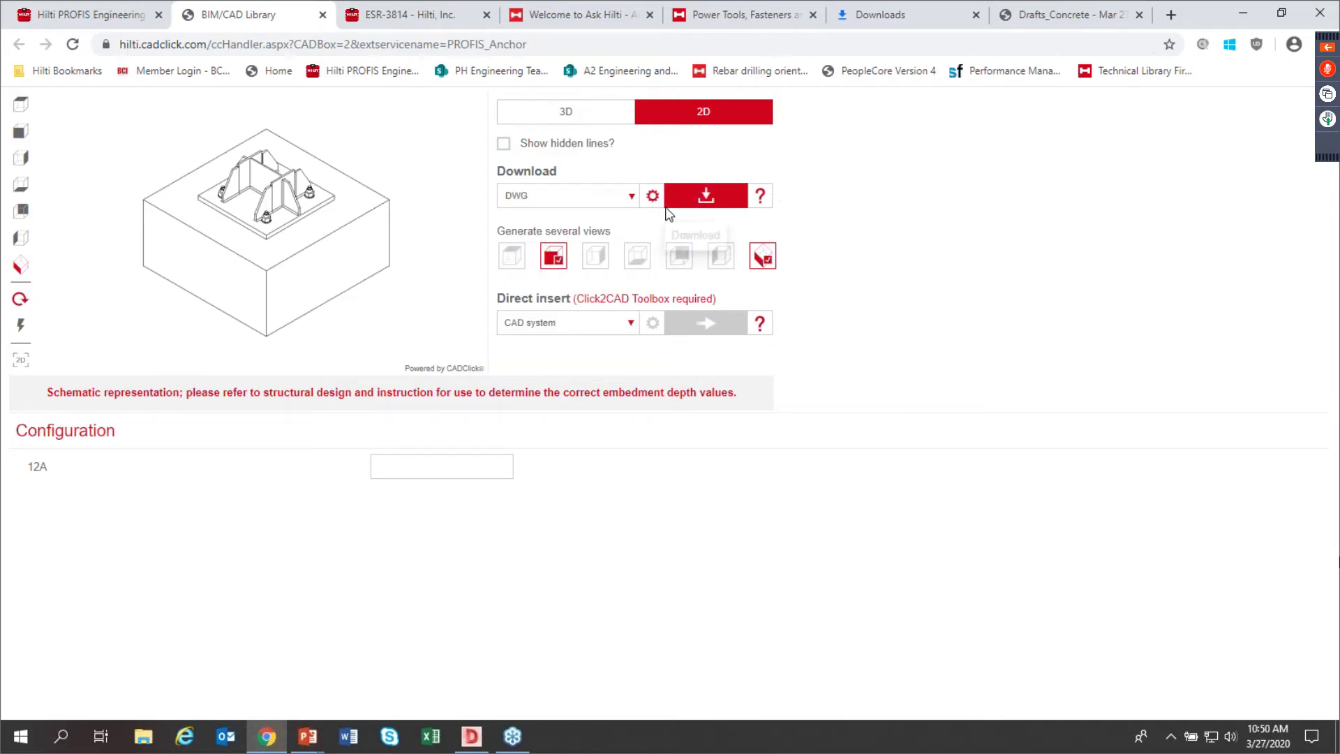
pyautogui.click(712, 199)
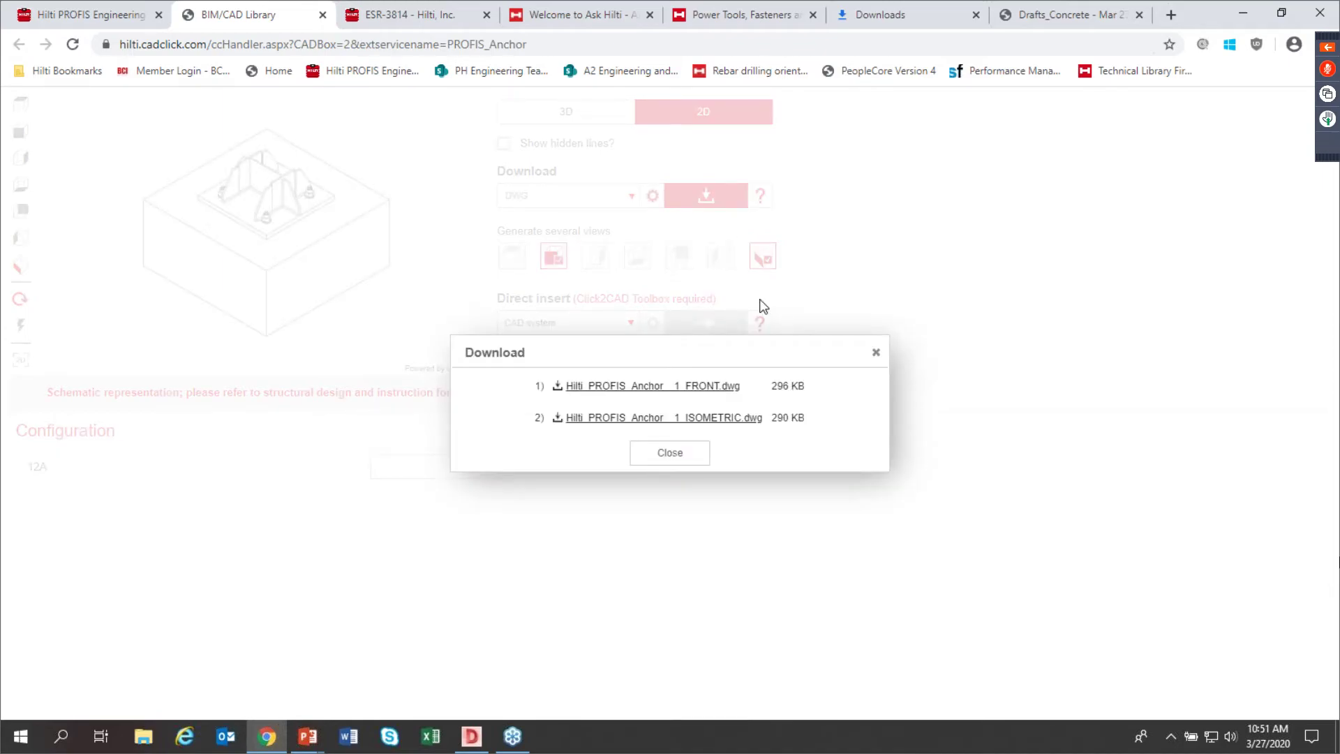
pyautogui.click(700, 395)
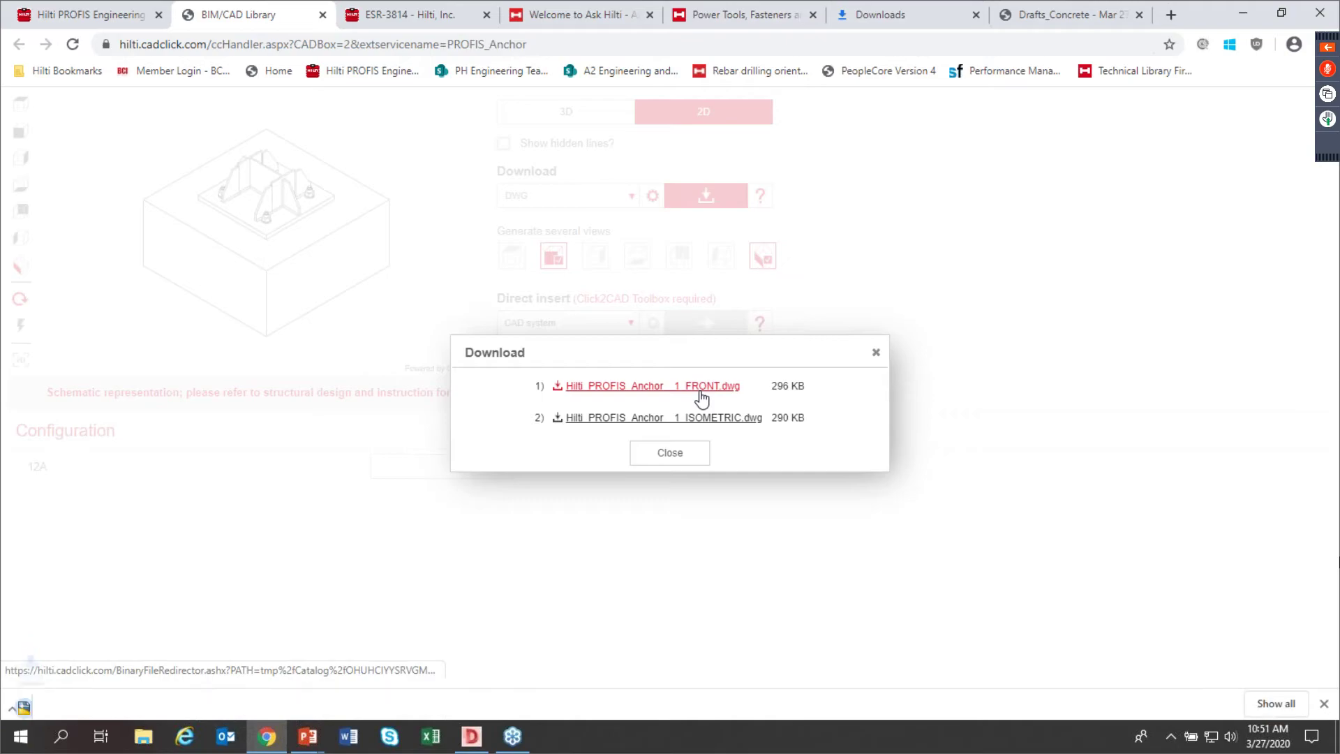
pyautogui.click(676, 416)
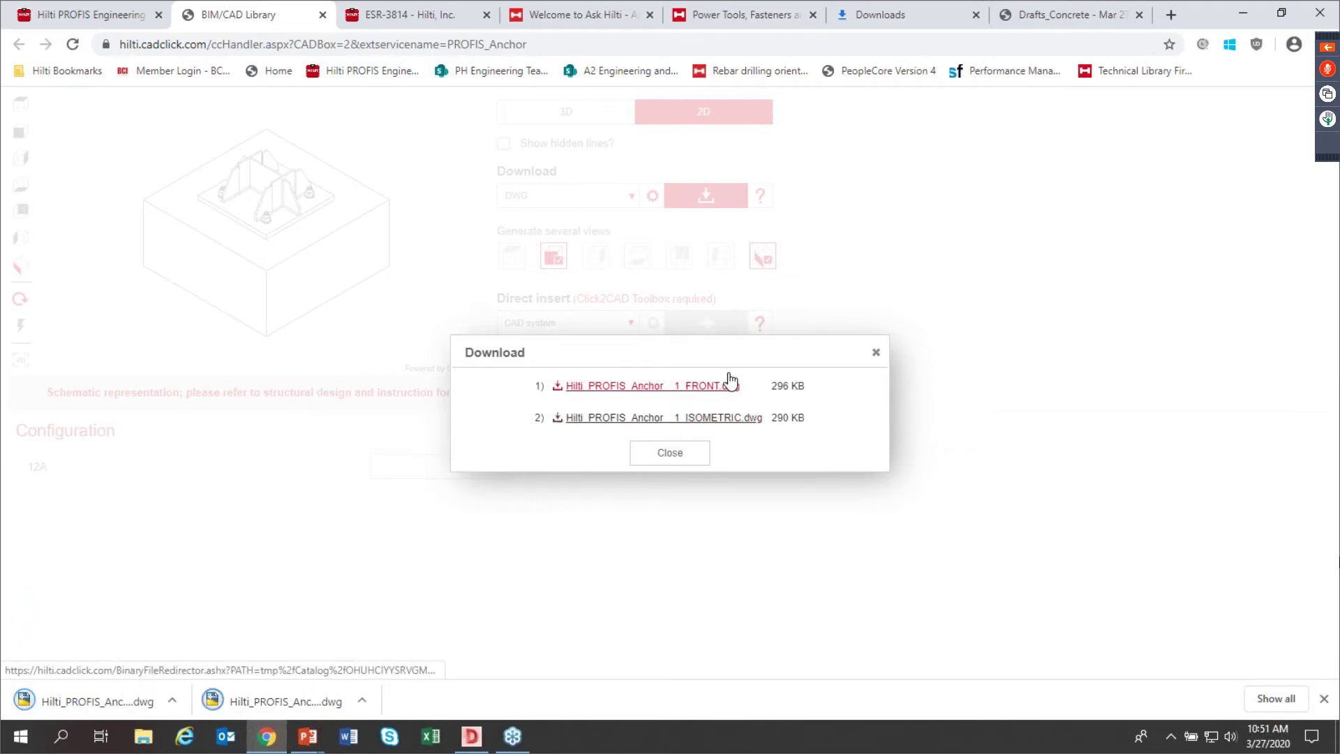
# Step: Open the downloaded Hilti_PROFIS_Anchor__1_ISOMETRIC (2).dwg in DWG TrueView despite its foreign origin and inspect the connection
pyautogui.click(885, 14)
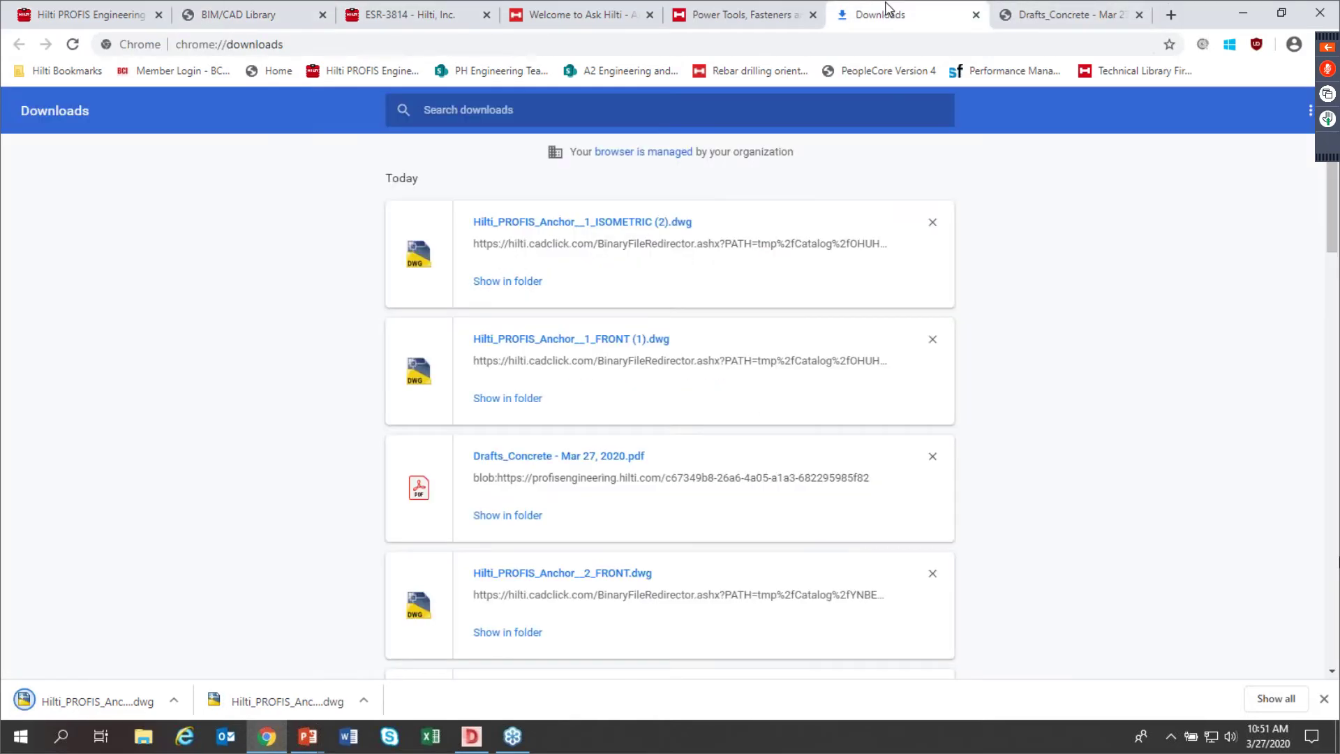
pyautogui.click(628, 222)
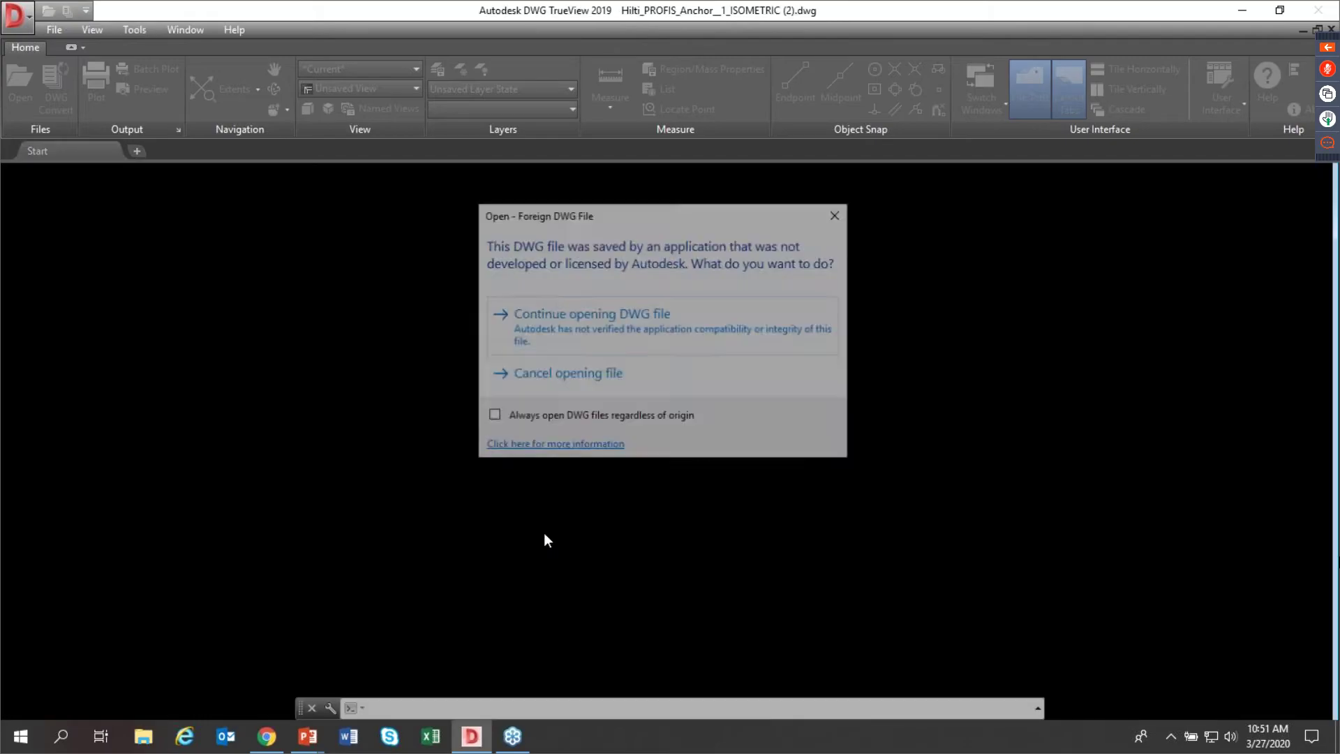
pyautogui.click(646, 318)
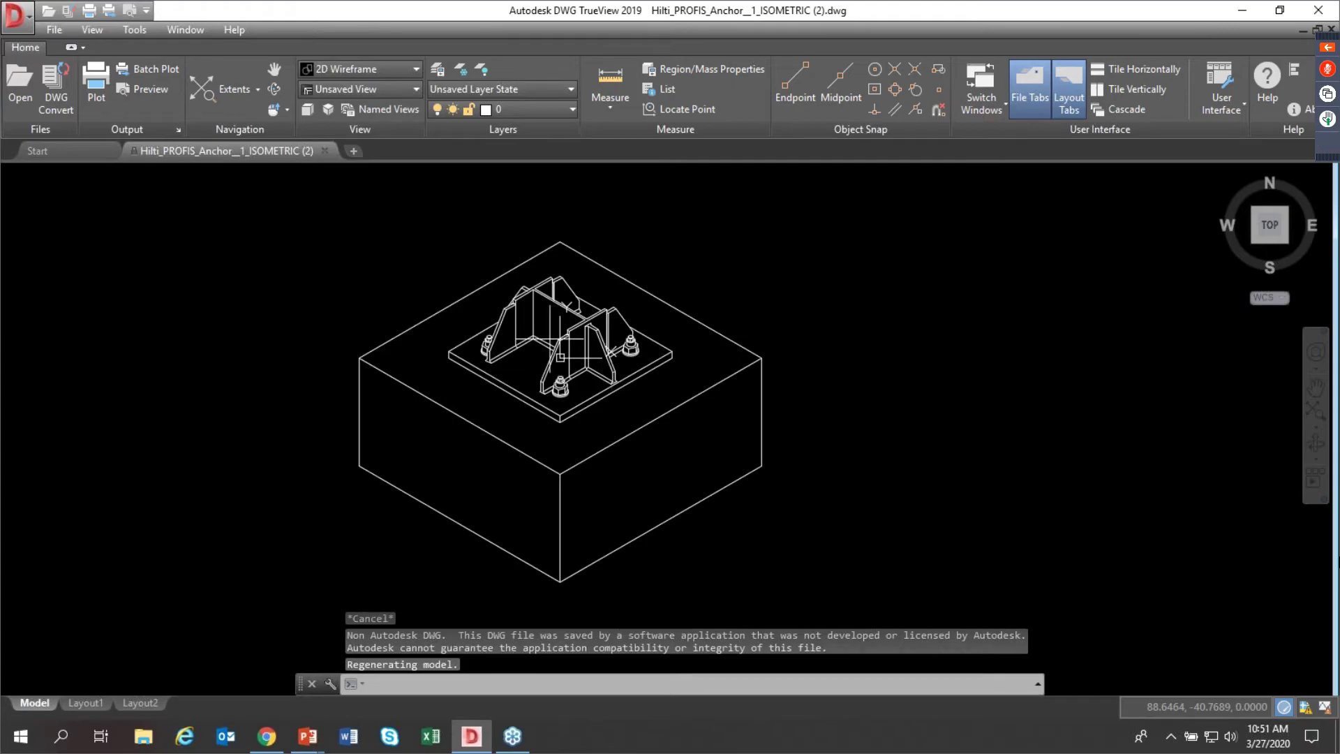
pyautogui.scroll(5, 611, 381)
pyautogui.scroll(-2, 559, 310)
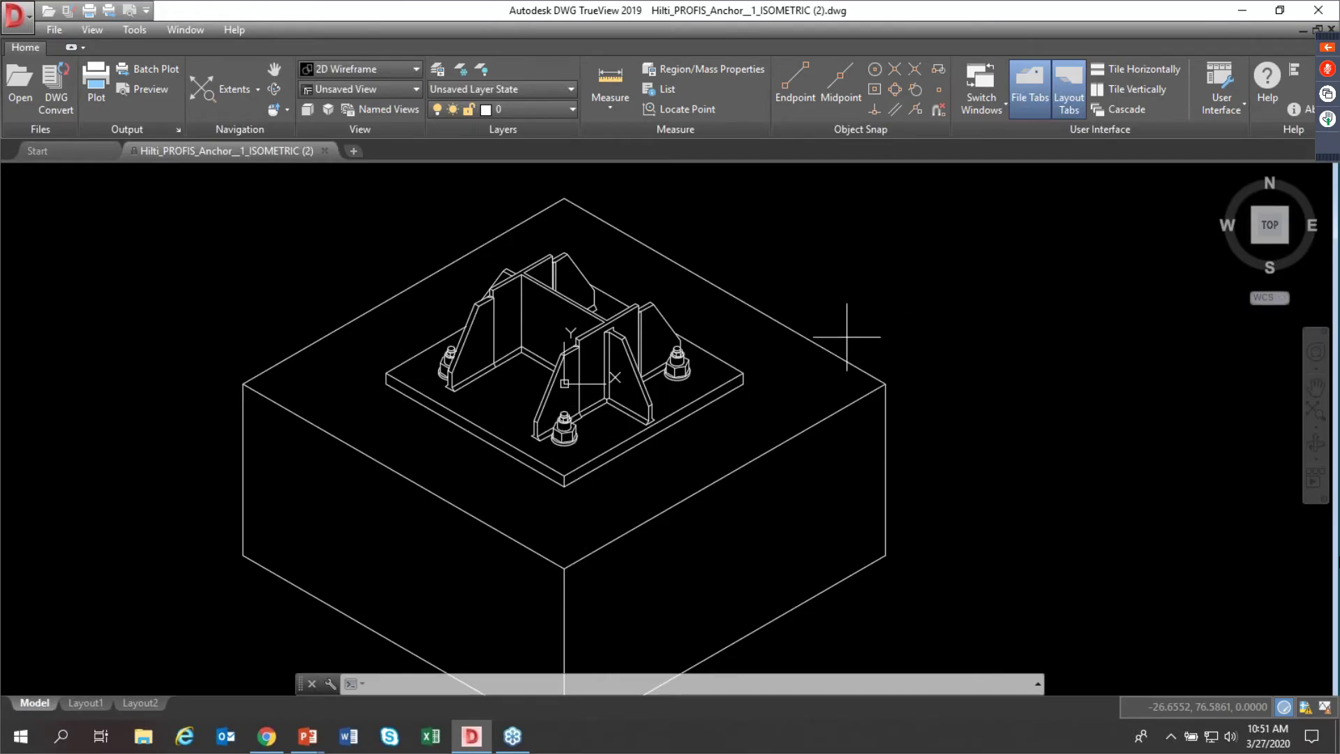
# Step: Open the downloaded Hilti_PROFIS_Anchor__1_FRONT (1).dwg in DWG TrueView and examine its specification table of anchors, plate, concrete, profile, welds and stiffeners
pyautogui.click(267, 736)
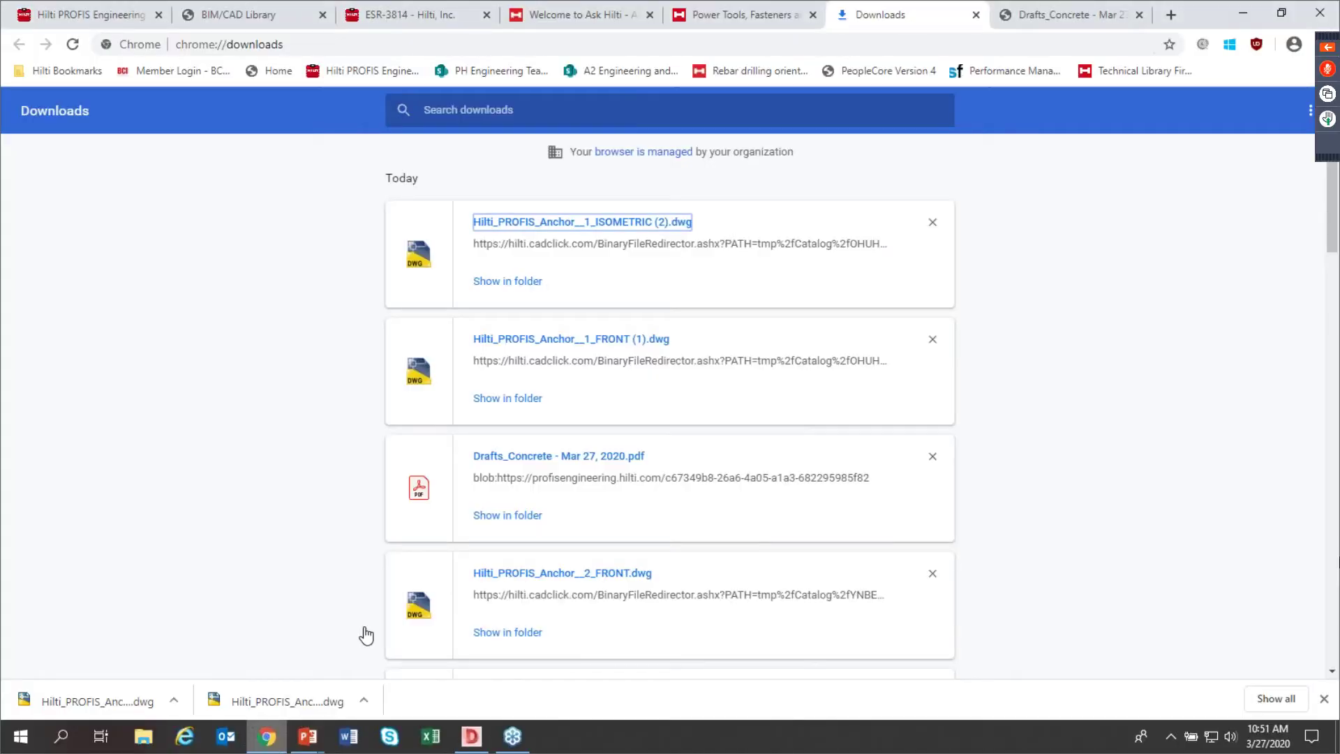
pyautogui.click(539, 340)
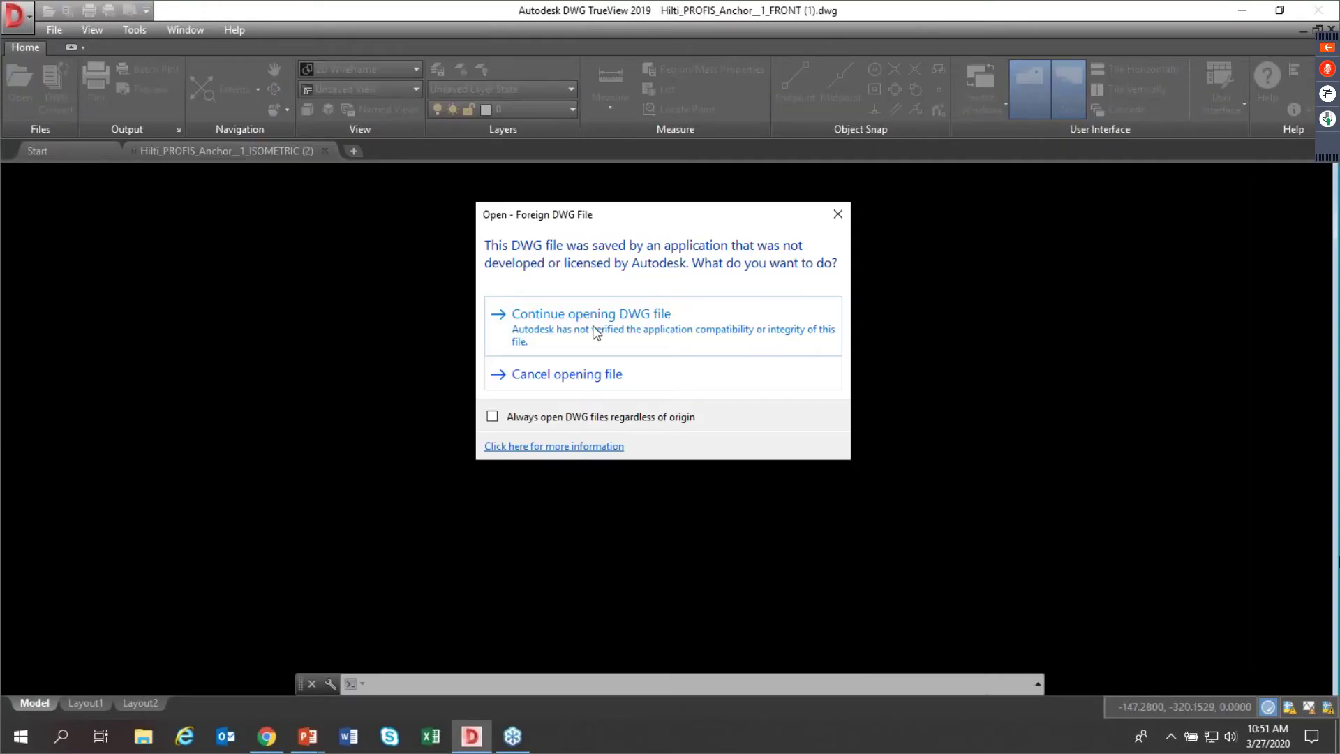
pyautogui.click(597, 319)
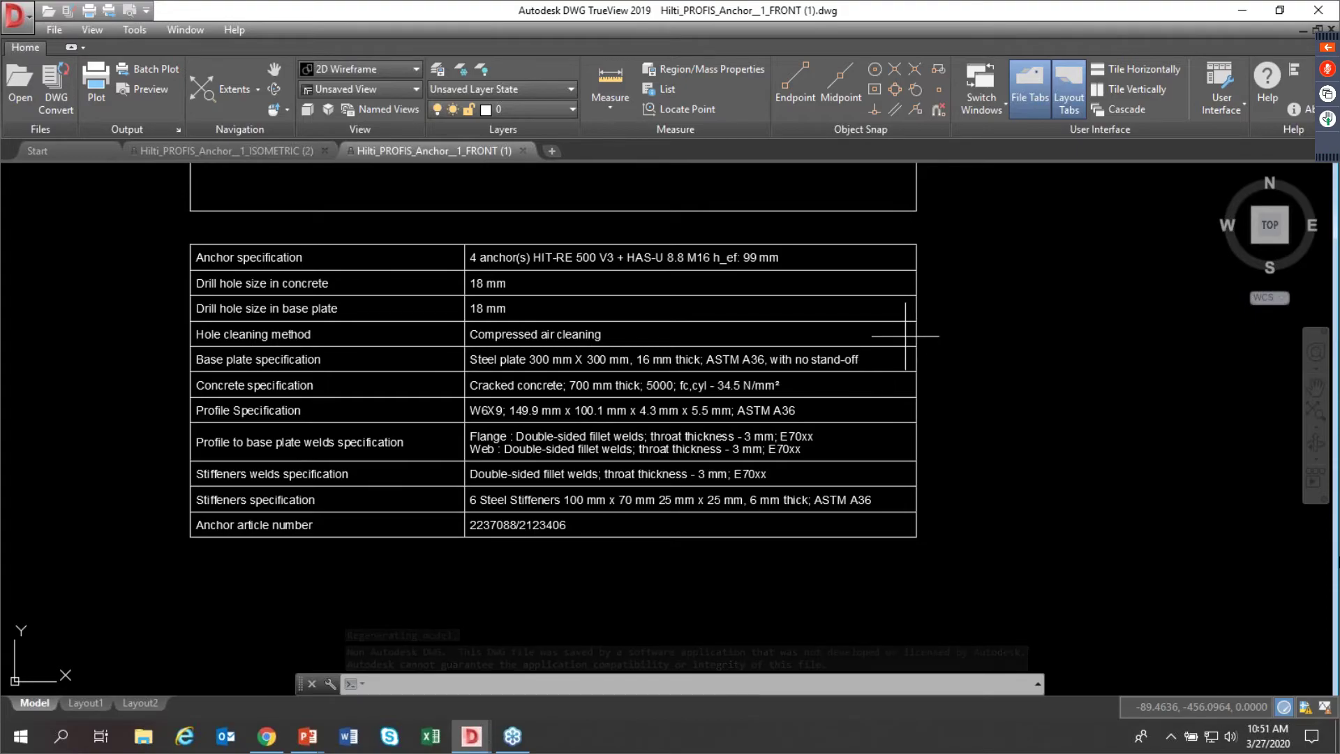
pyautogui.scroll(2, 726, 342)
pyautogui.scroll(-4, 726, 342)
pyautogui.scroll(2, 730, 342)
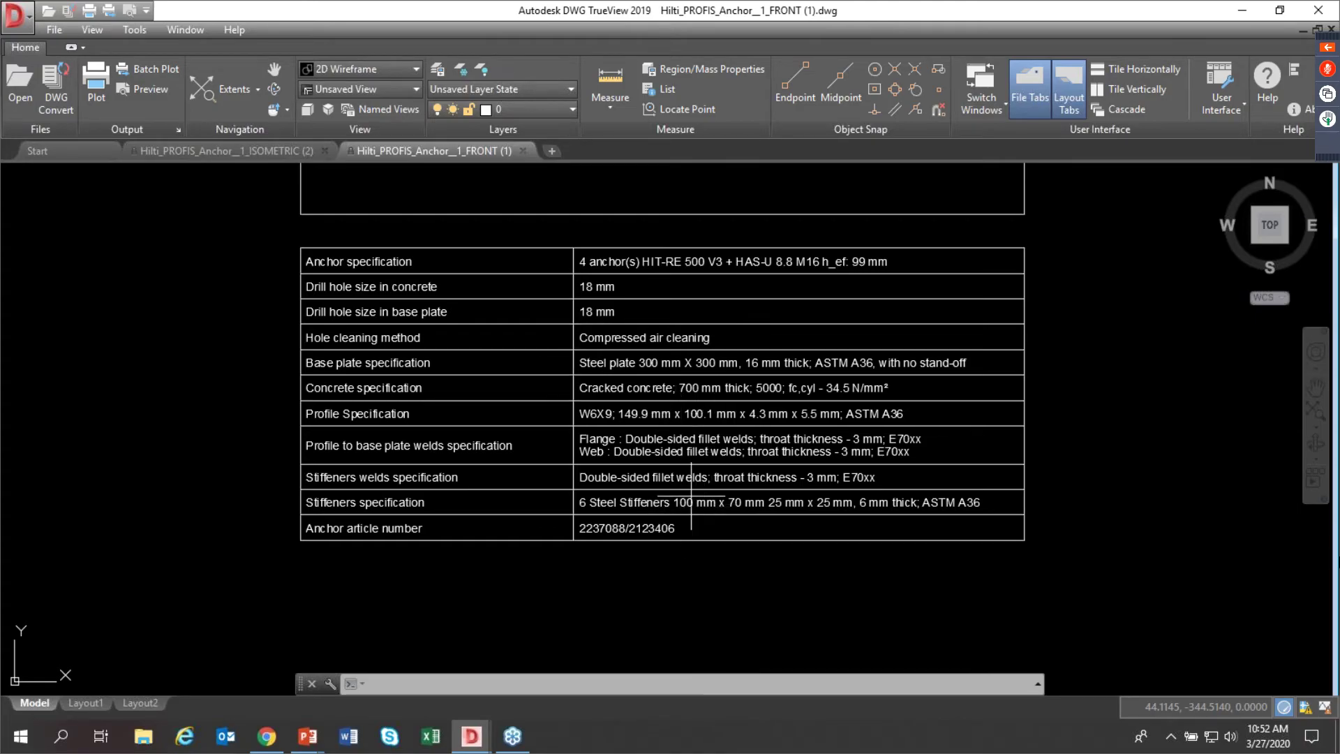
pyautogui.scroll(-2, 846, 371)
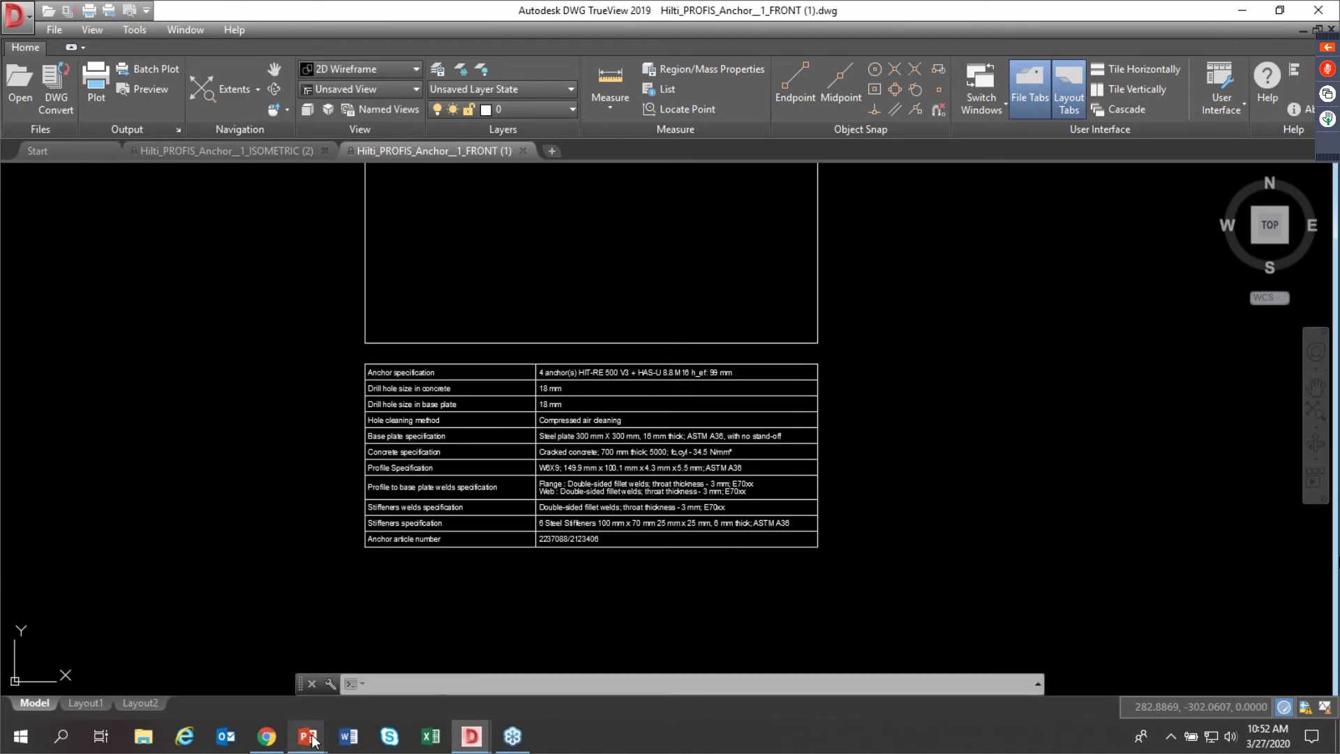
# Step: Switch to the PowerPoint presentation and advance to the slide on PROFIS Engineering's integration with key design software
pyautogui.moveTo(312, 741)
pyautogui.click(339, 667)
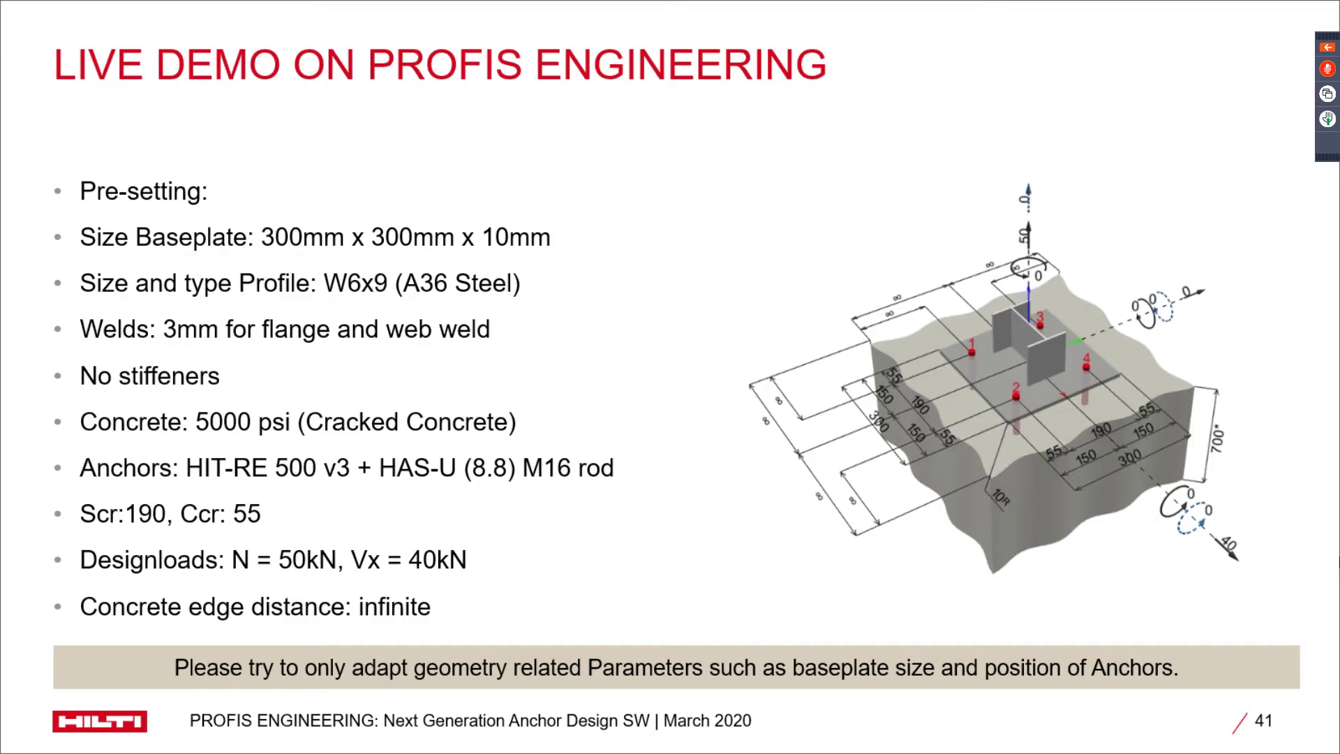
pyautogui.press('Right')
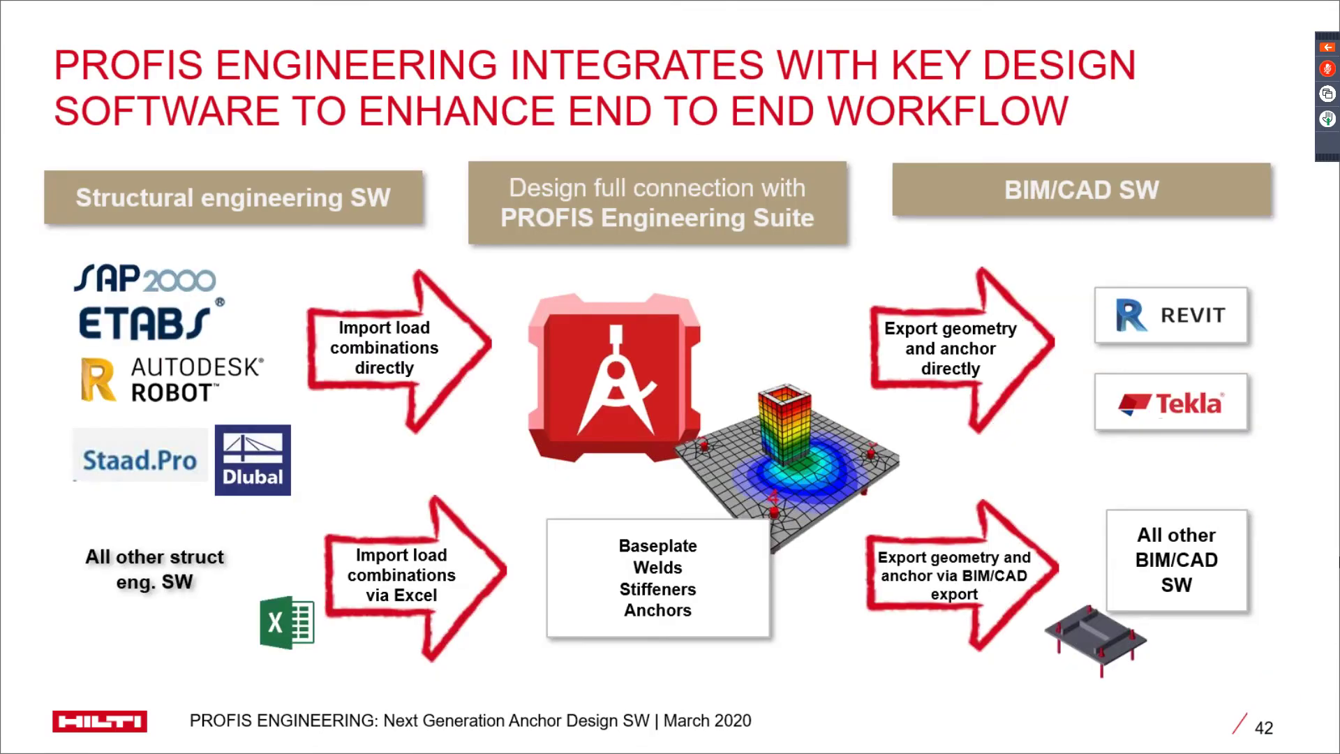
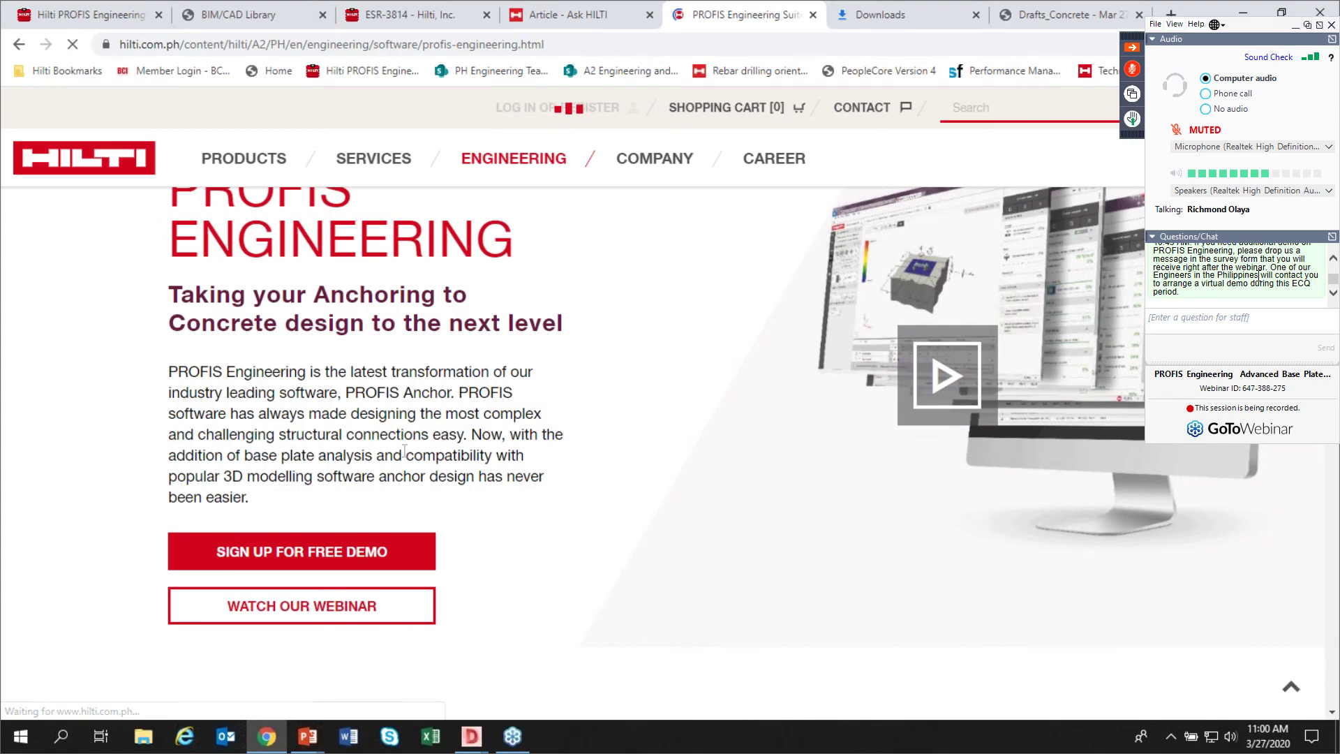
# Step: Read through the PROFIS Engineering web page, covering its benefits, game changing features and the three licence options
pyautogui.scroll(-6, 426, 486)
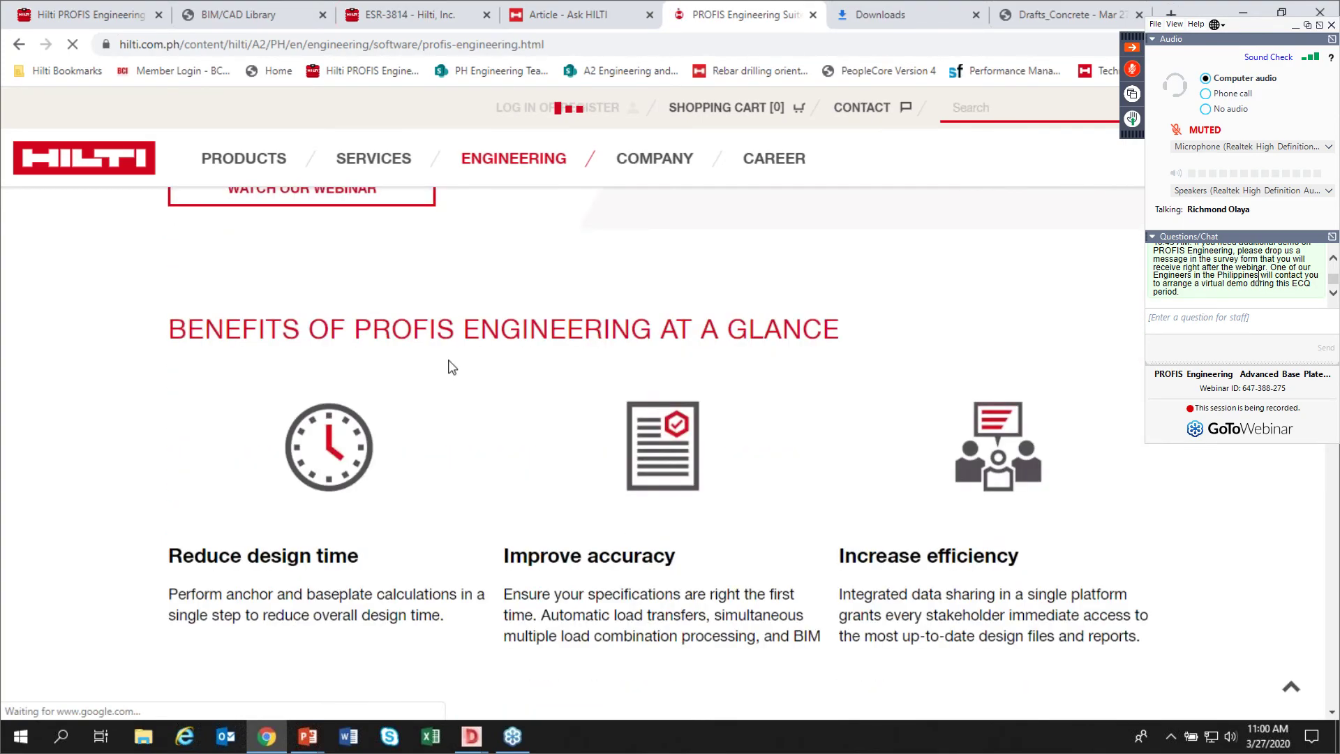
pyautogui.scroll(-3, 489, 344)
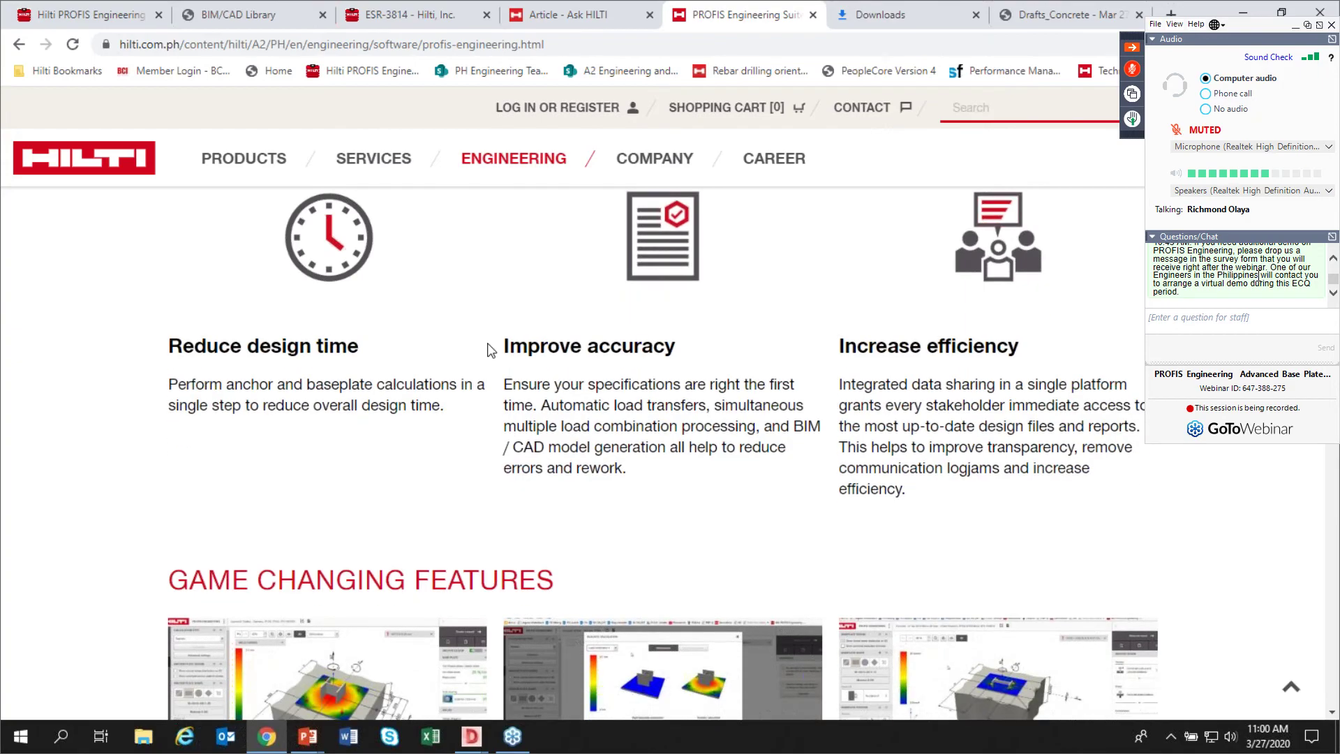
pyautogui.scroll(-4, 491, 349)
pyautogui.scroll(-5, 789, 328)
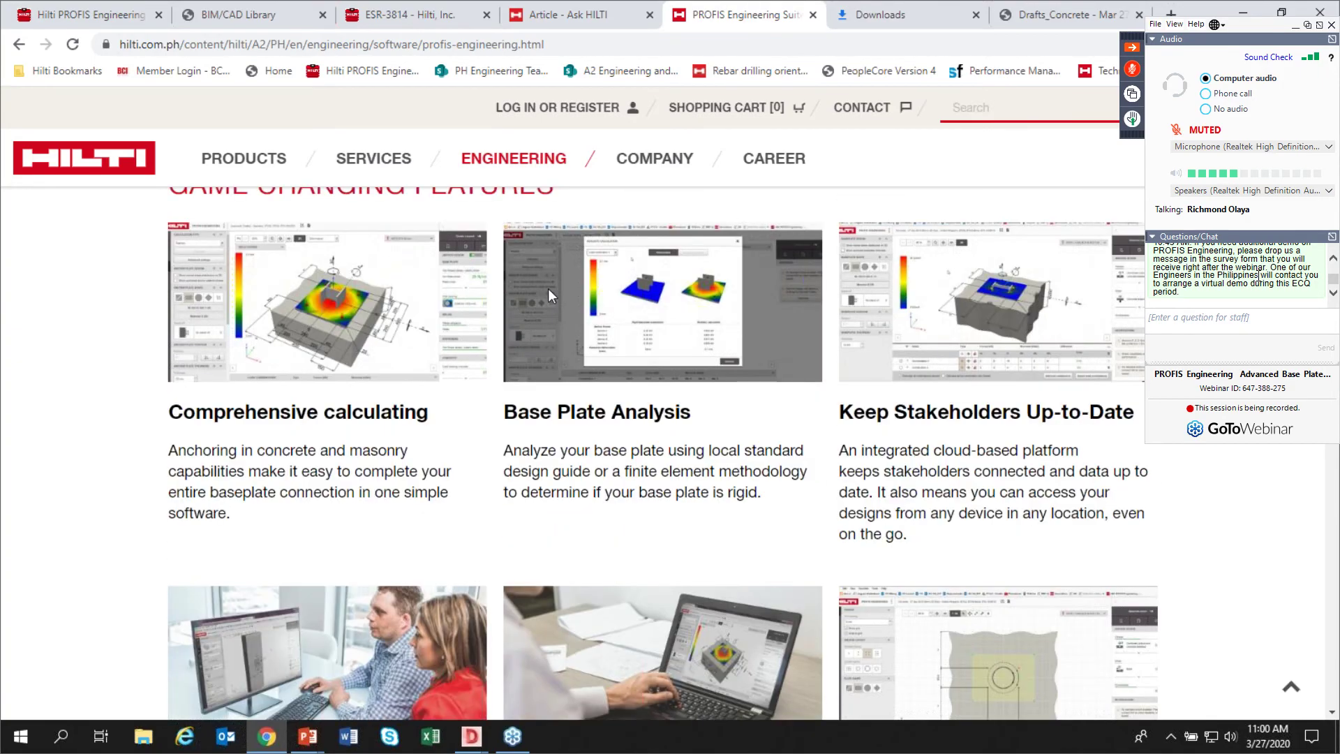
pyautogui.scroll(-3, 789, 331)
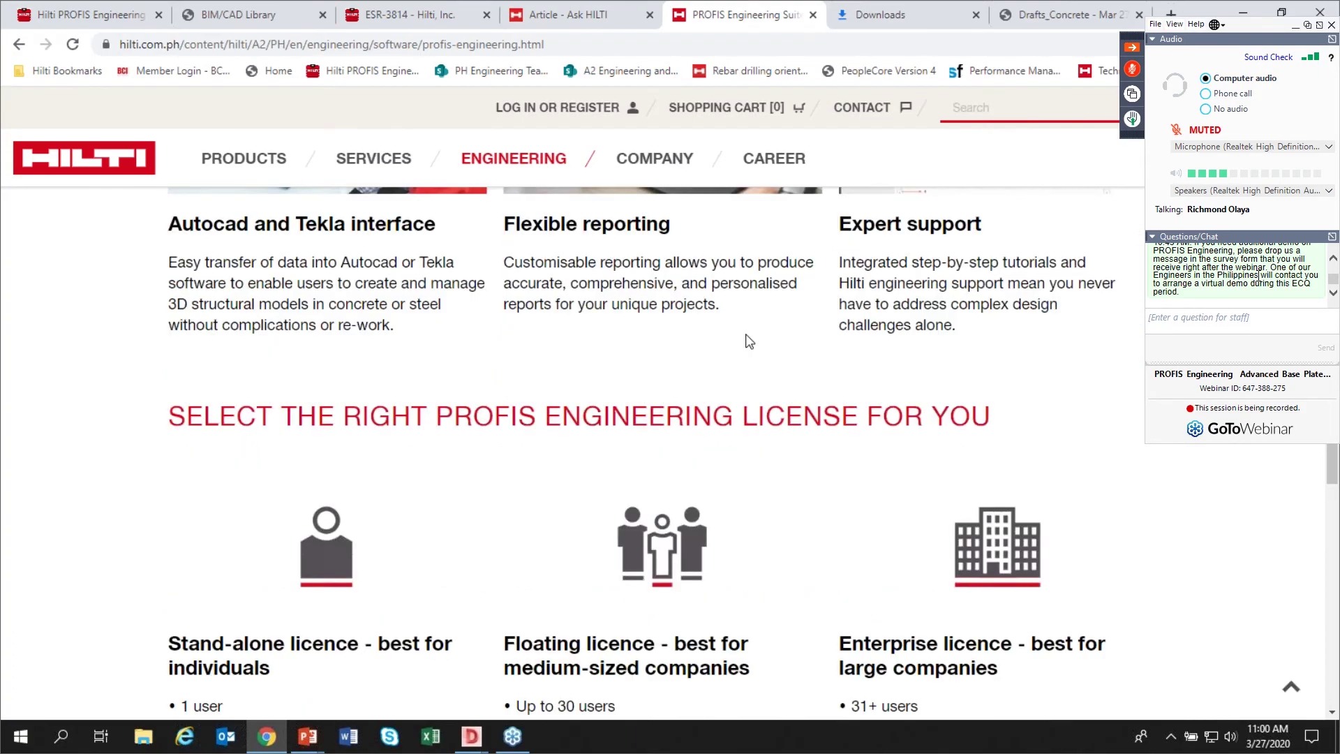
pyautogui.scroll(-3, 740, 314)
pyautogui.scroll(1, 771, 320)
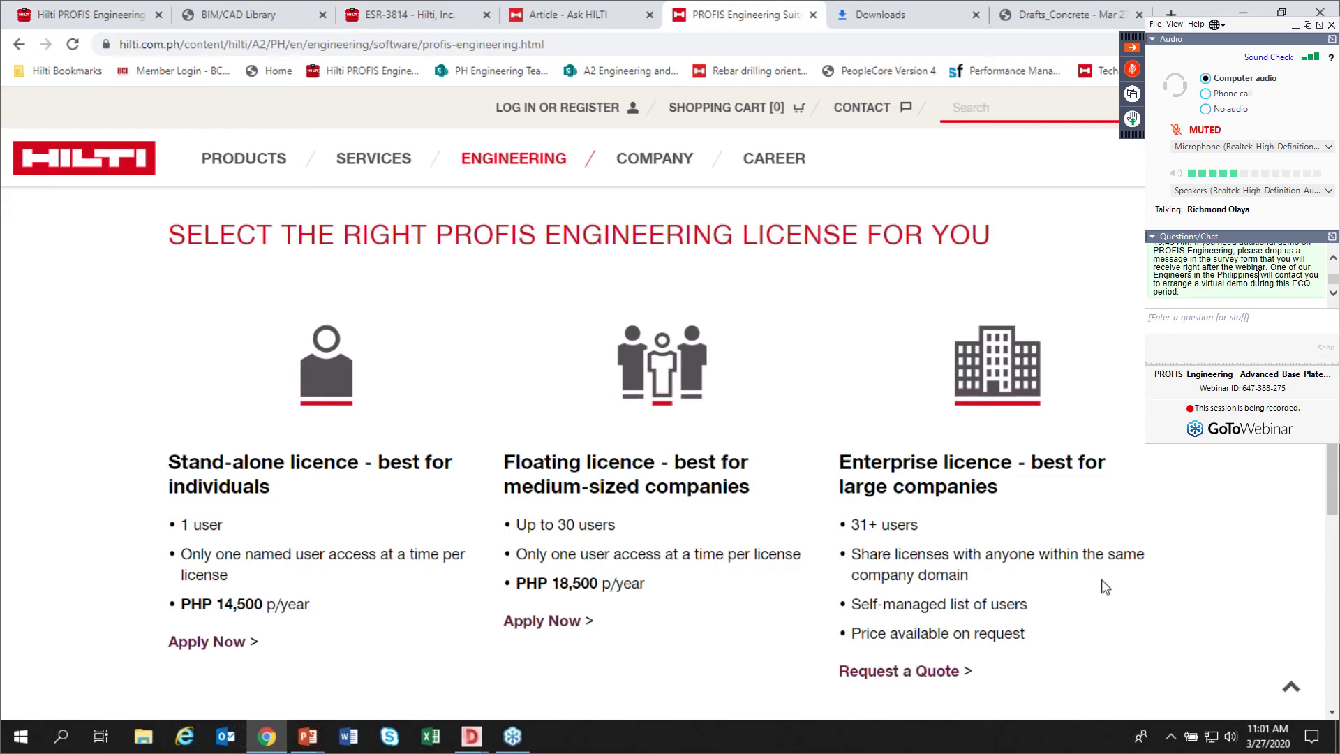
# Step: Open the application form for the stand-alone licence and review its customer information, package choice, payment and terms sections
pyautogui.click(226, 649)
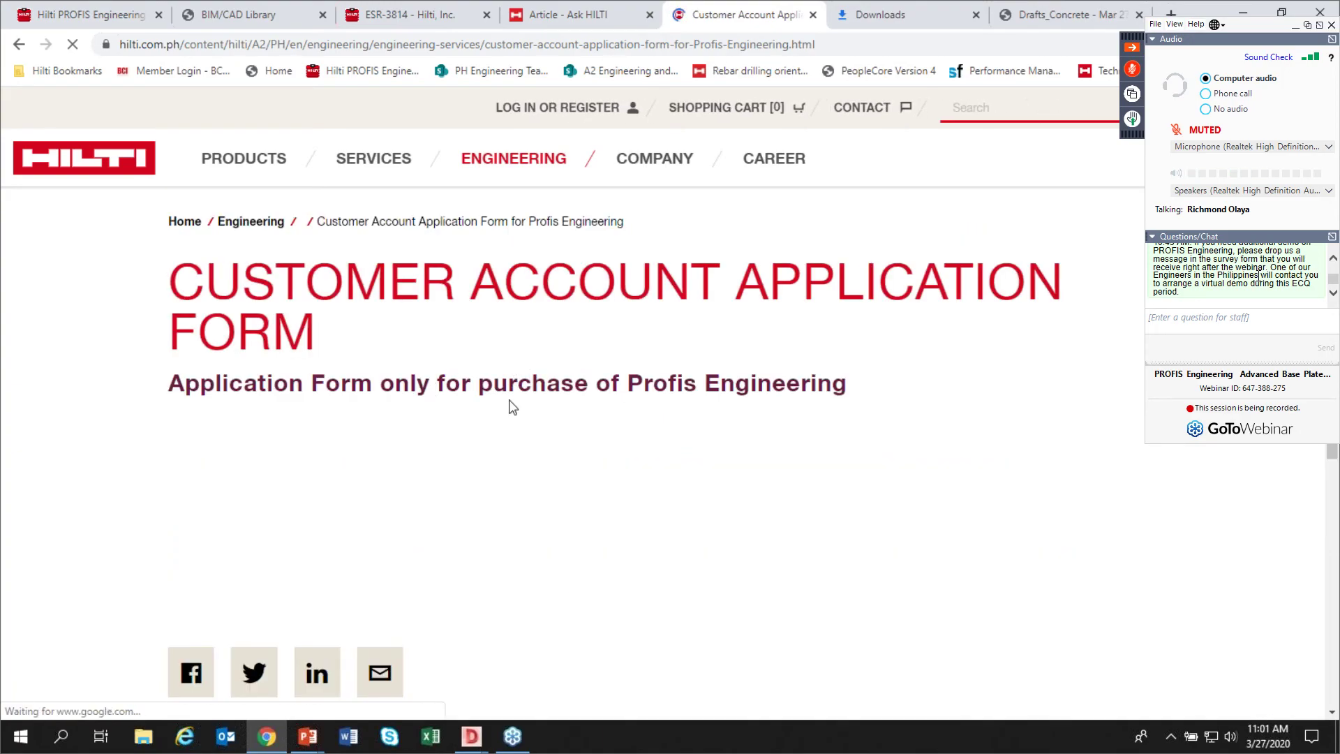
pyautogui.scroll(-2, 514, 394)
pyautogui.scroll(-3, 515, 394)
pyautogui.scroll(2, 398, 272)
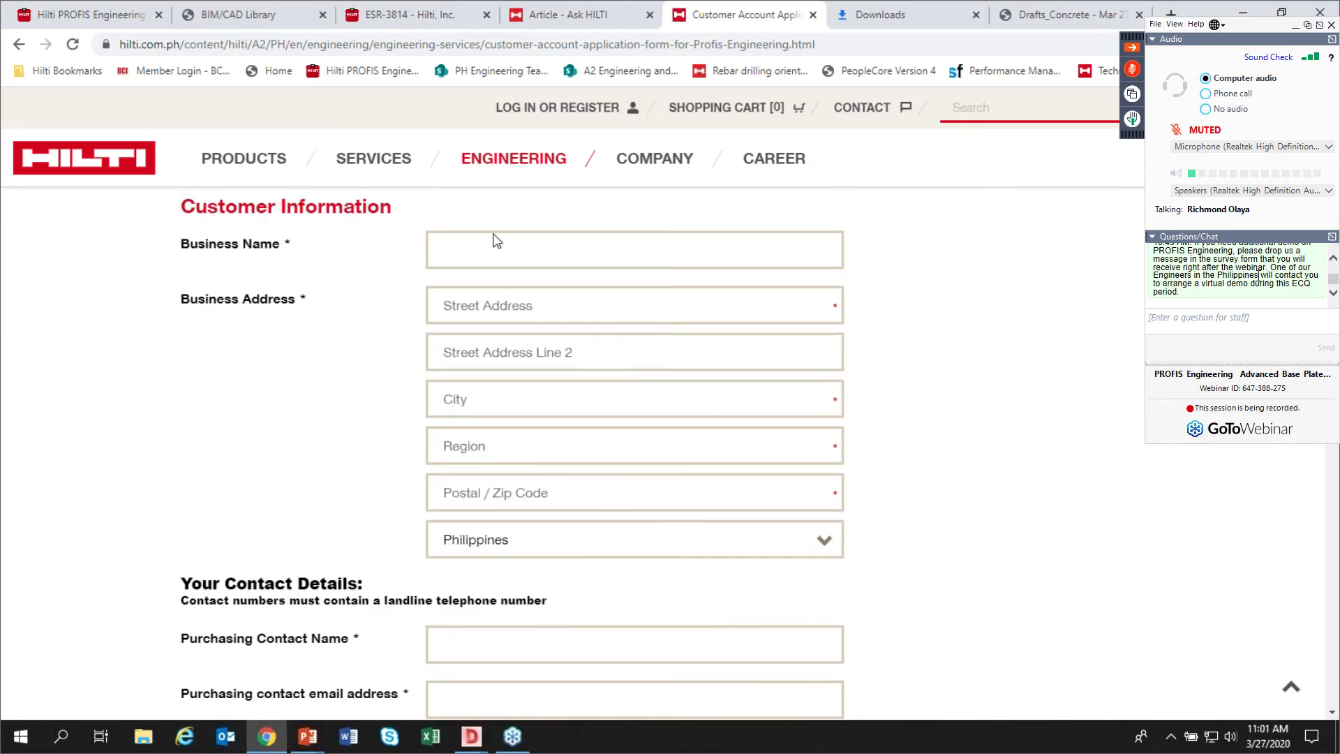
pyautogui.scroll(-4, 635, 345)
pyautogui.scroll(1, 663, 359)
pyautogui.scroll(-6, 643, 365)
pyautogui.scroll(1, 634, 347)
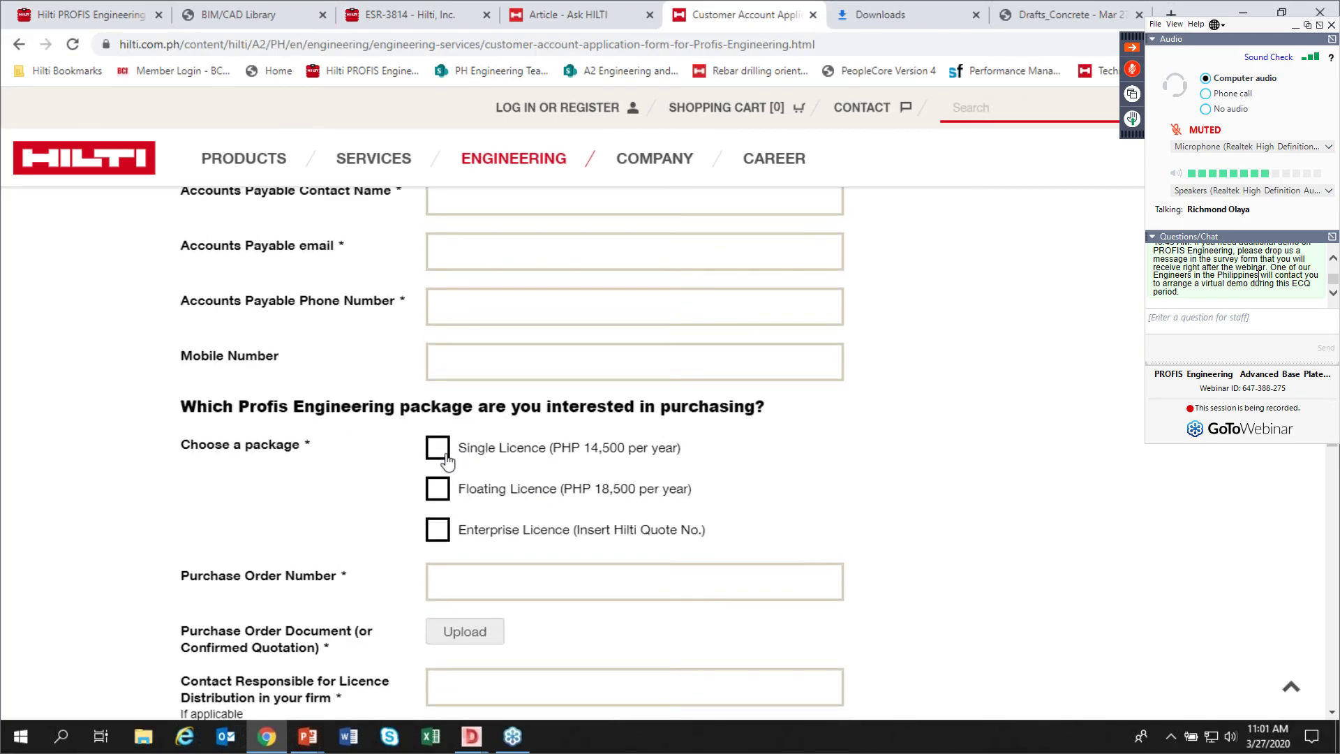
pyautogui.scroll(-10, 448, 462)
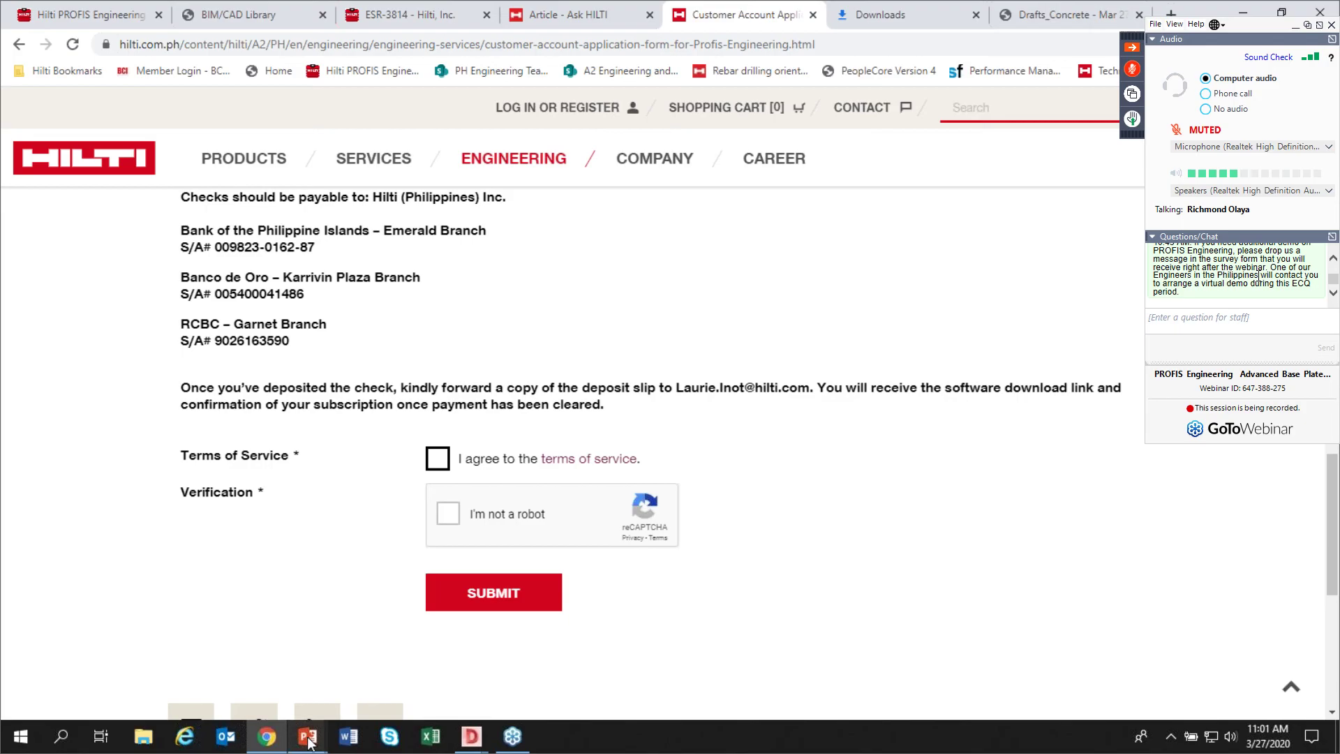
# Step: Switch to the PowerPoint slide show on the Question and Answer slide and activate the webinar's question field
pyautogui.moveTo(309, 742)
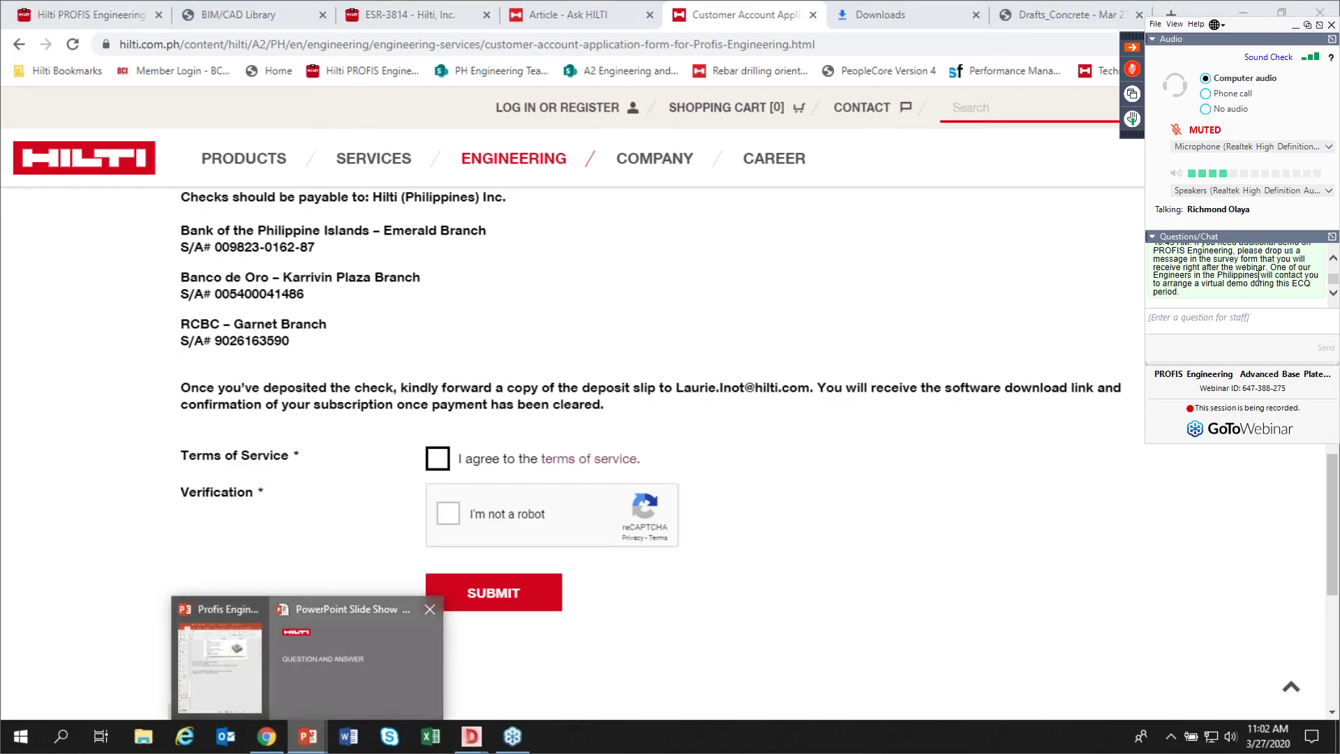
pyautogui.click(356, 660)
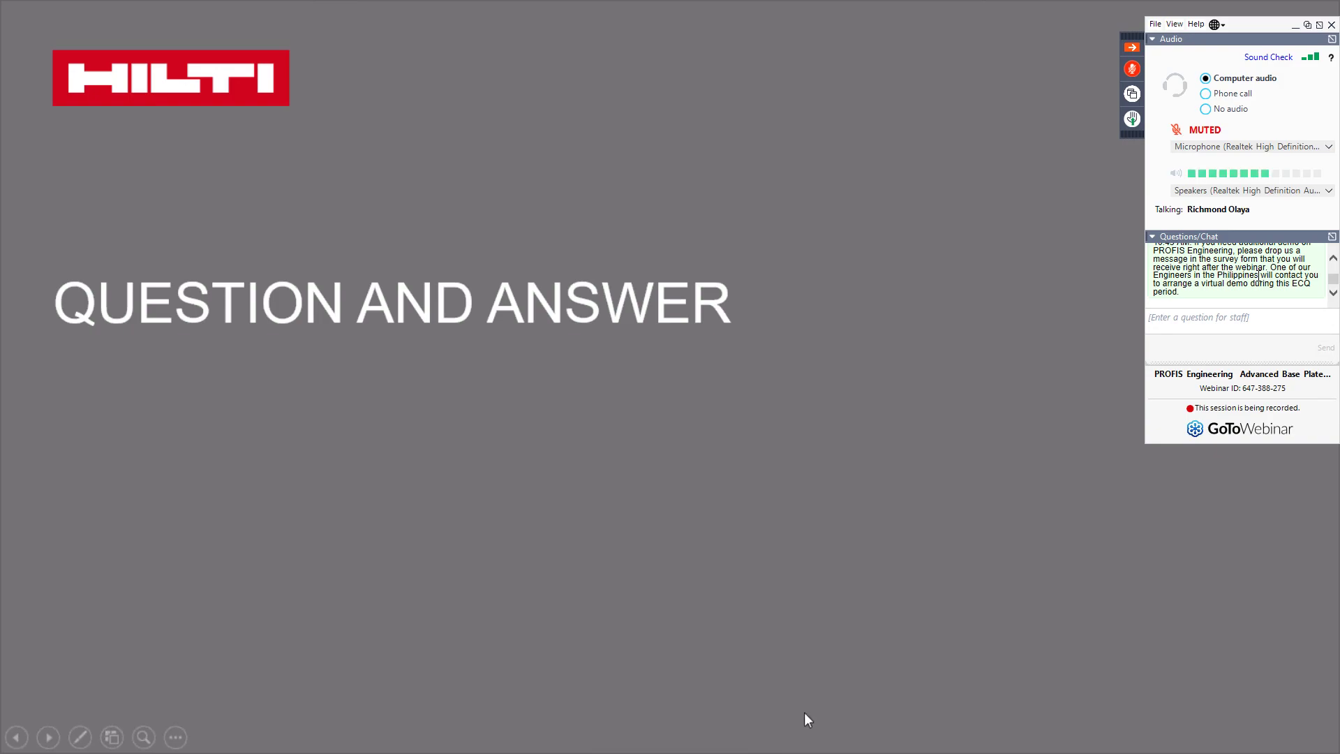
pyautogui.click(1259, 322)
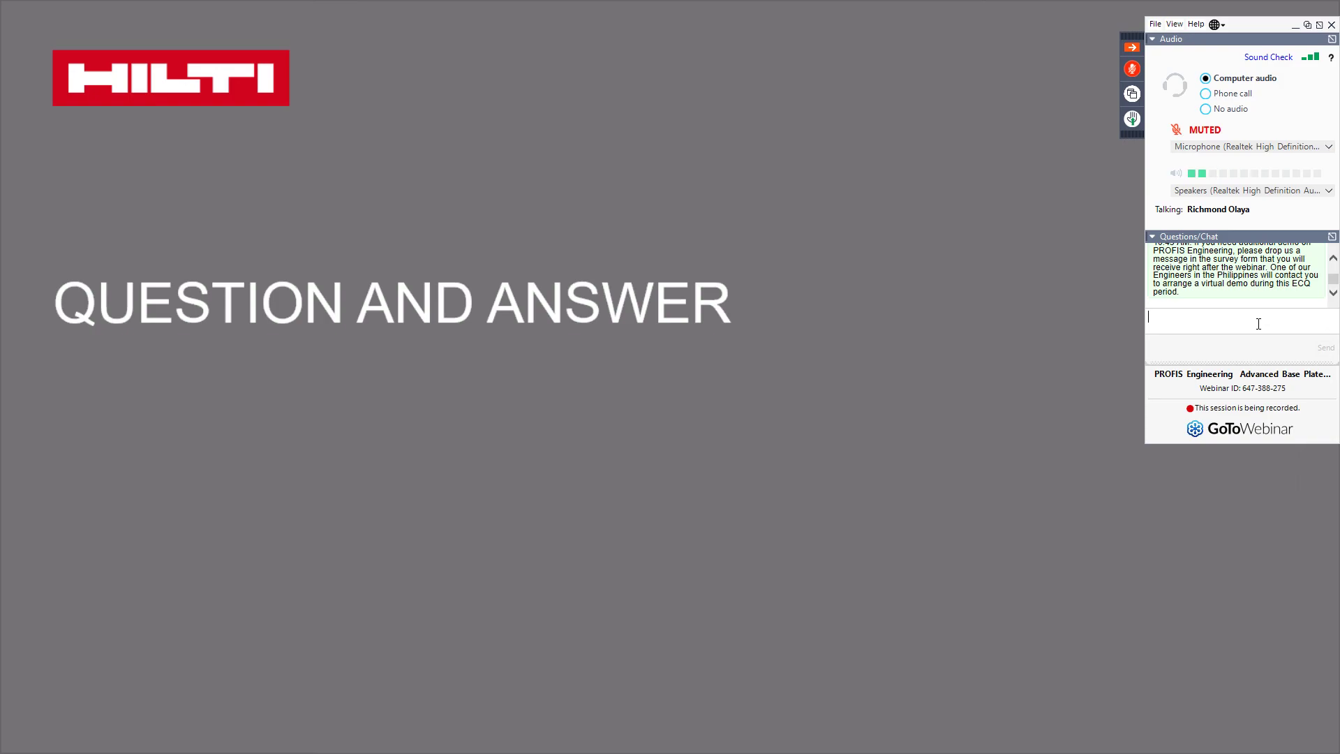
# Step: Switch to the PROFIS Engineering design in Chrome and expand the details of the selected HIT-RE 500 V3 + HAS-U anchor
pyautogui.hotkey('alt', 'Tab')
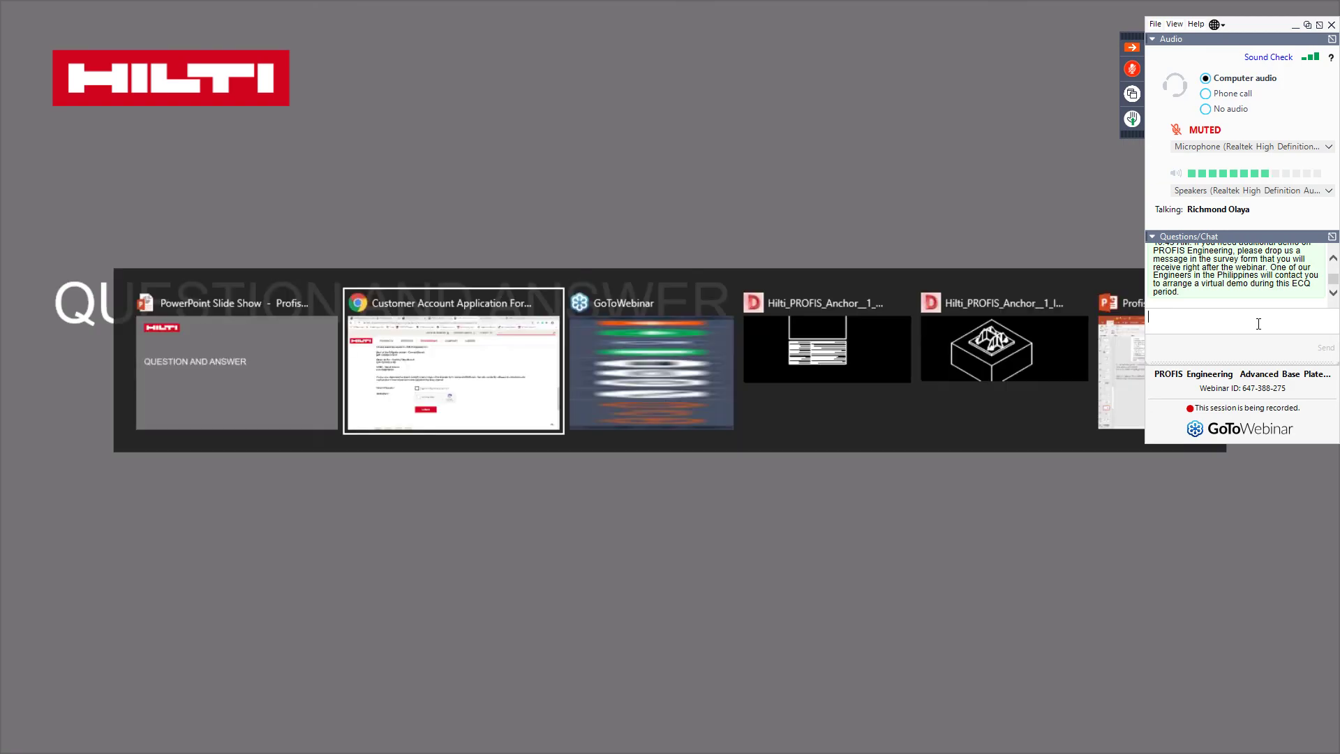
pyautogui.hotkey('alt', 'Tab')
pyautogui.hotkey('alt', 'Tab')
pyautogui.hotkey('alt', 'Tab')
pyautogui.hotkey('alt', 'Tab')
pyautogui.hotkey('alt', 'Tab')
pyautogui.hotkey('alt', 'Tab')
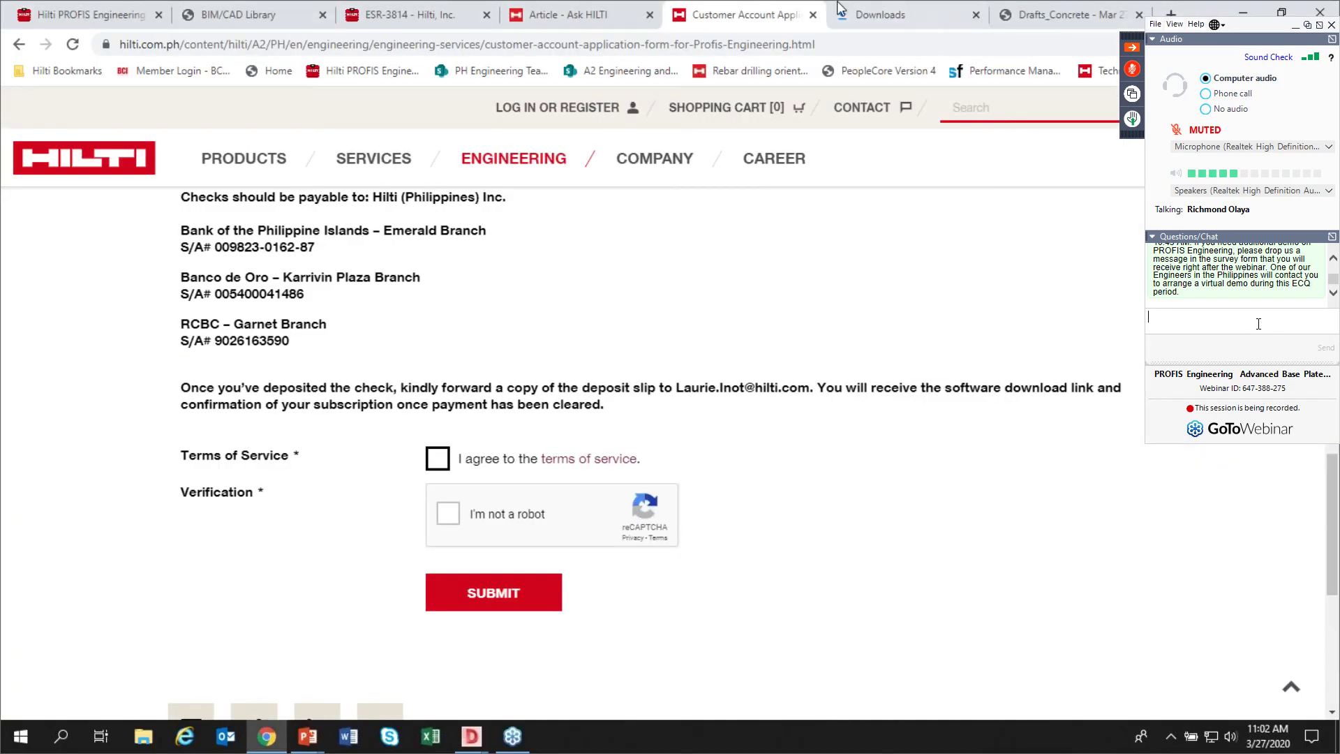
pyautogui.click(93, 14)
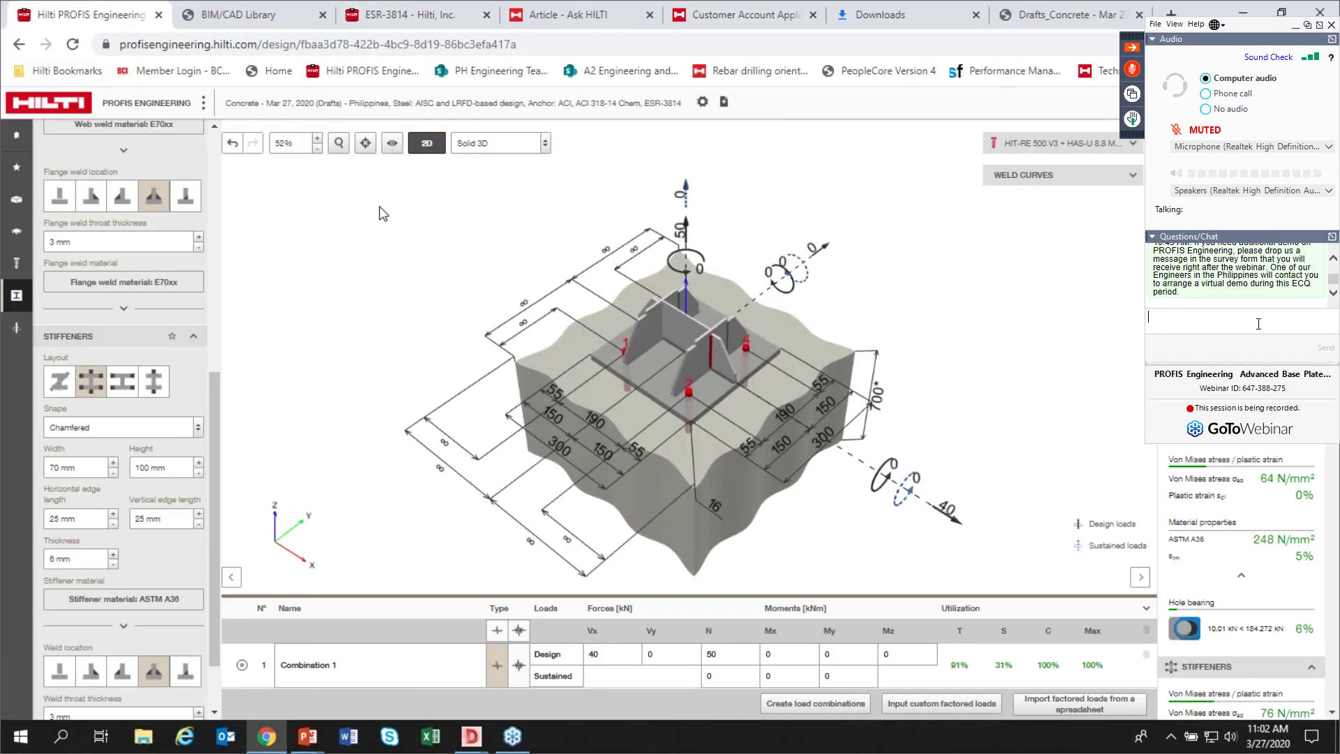
pyautogui.click(1058, 143)
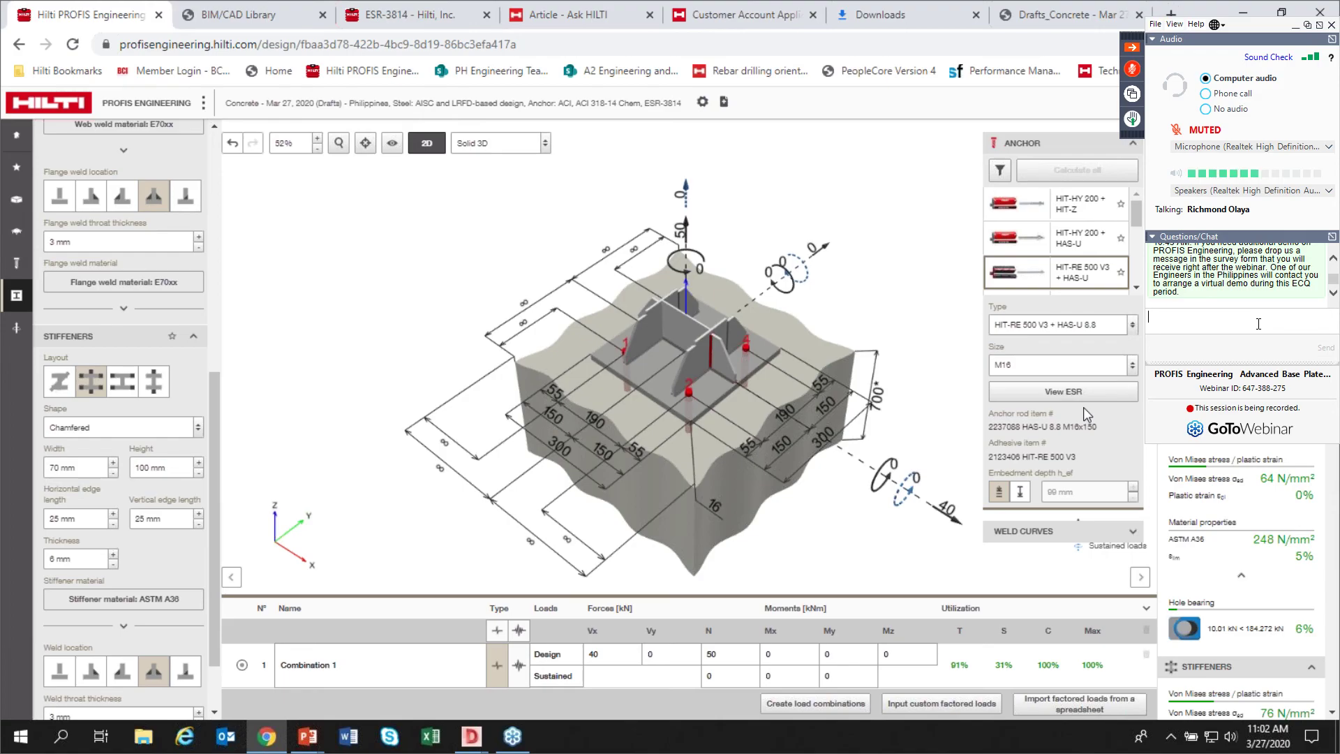
# Step: Draft "is profis engineering" in the webinar's question field and return to the PowerPoint Question and Answer slide
pyautogui.write('is ')
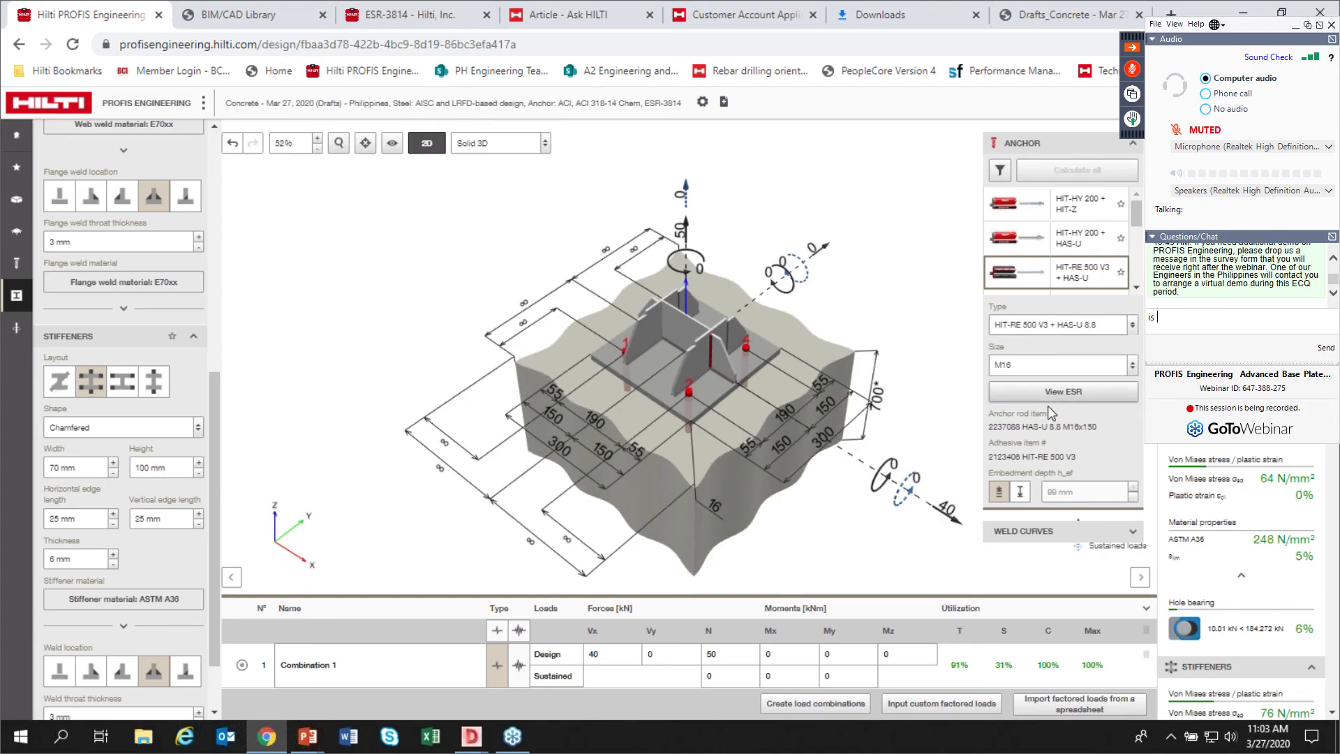
pyautogui.write('profis engine')
pyautogui.moveTo(308, 740)
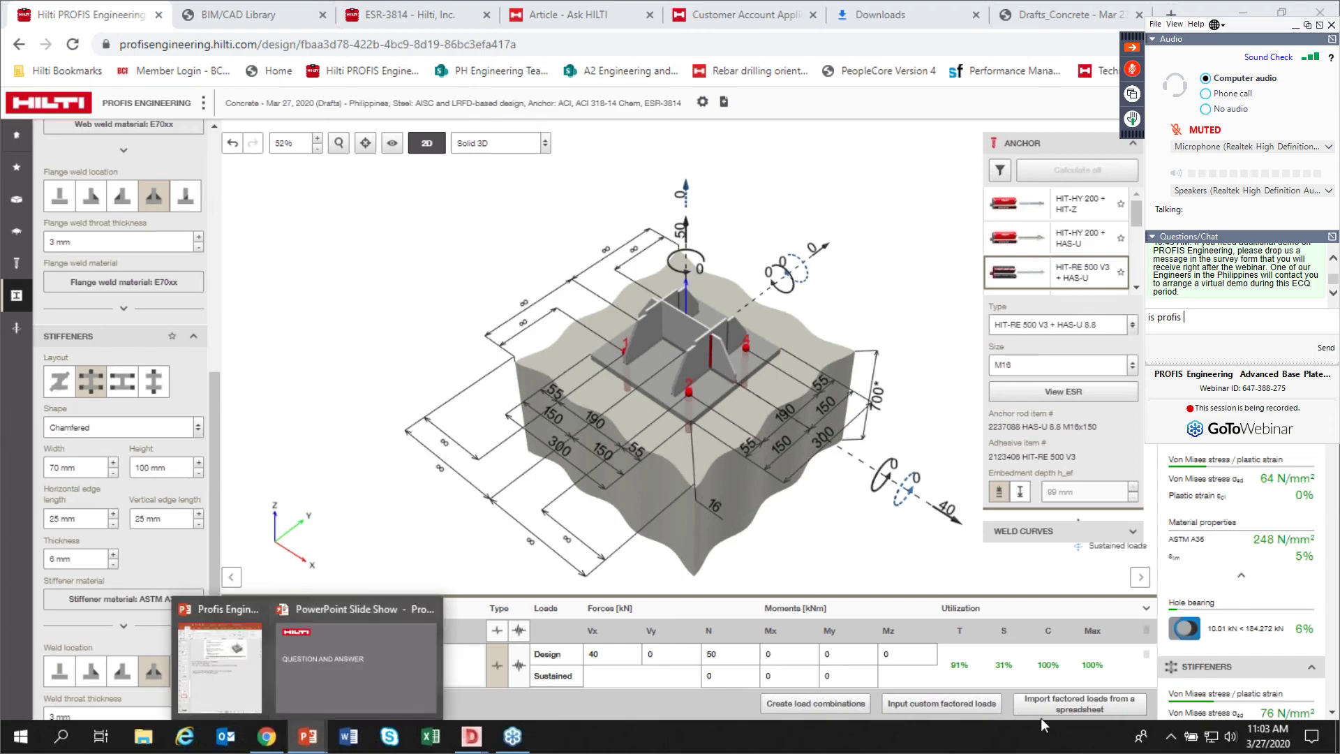
pyautogui.write('ering')
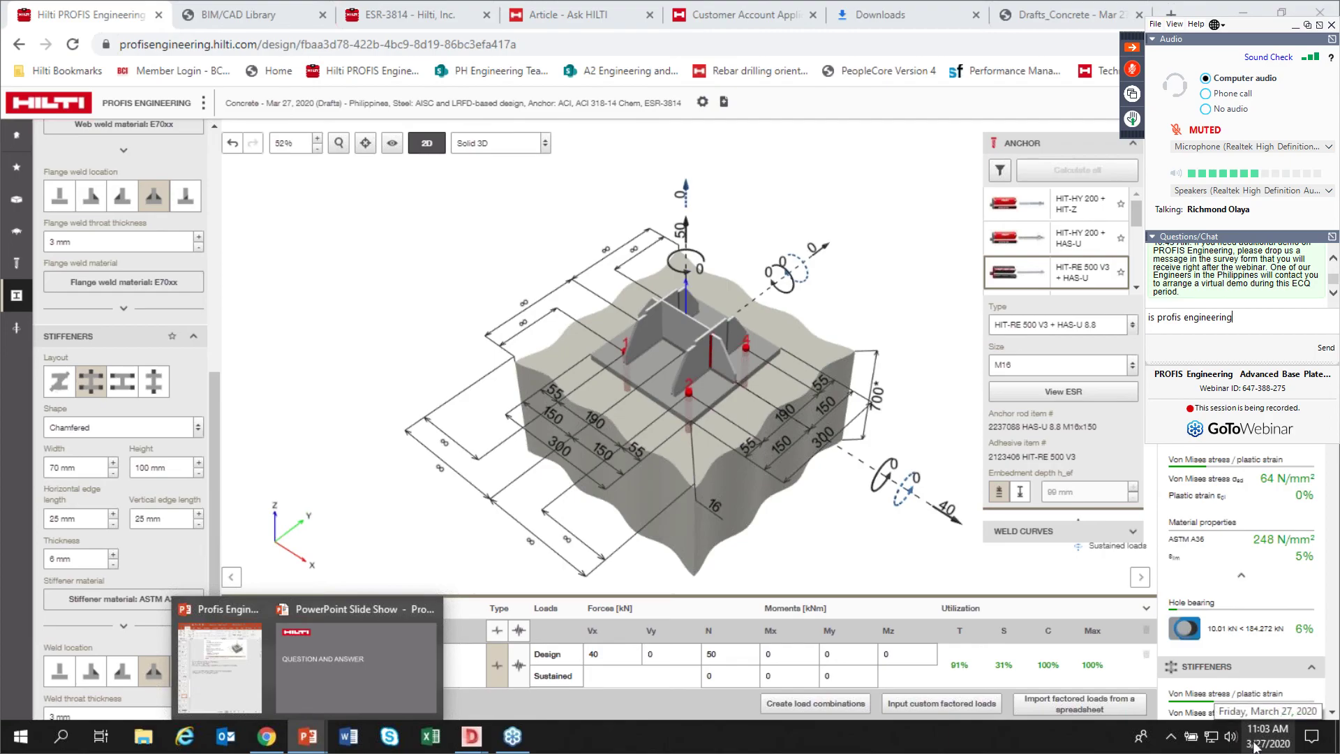
pyautogui.click(367, 659)
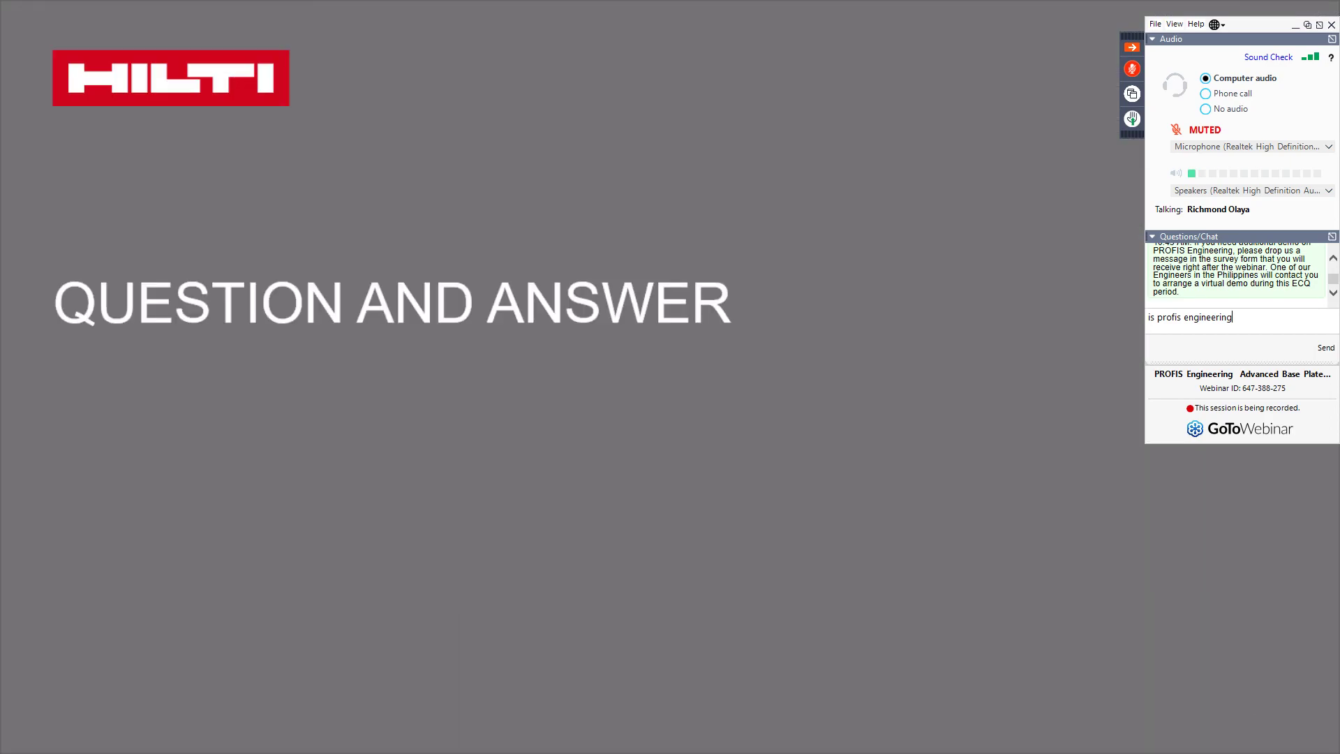
# Step: Switch back to the PROFIS Engineering design in Chrome and collapse the anchor selection details
pyautogui.hotkey('alt', 'Tab')
pyautogui.press('Tab')
pyautogui.press('Tab')
pyautogui.press('Tab')
pyautogui.press('Tab')
pyautogui.press('Tab')
pyautogui.press('Tab')
pyautogui.press('Tab')
pyautogui.press('Tab')
pyautogui.press('Return')
pyautogui.hotkey('alt', 'Tab')
pyautogui.hotkey('alt', 'Tab')
pyautogui.hotkey('alt', 'Tab')
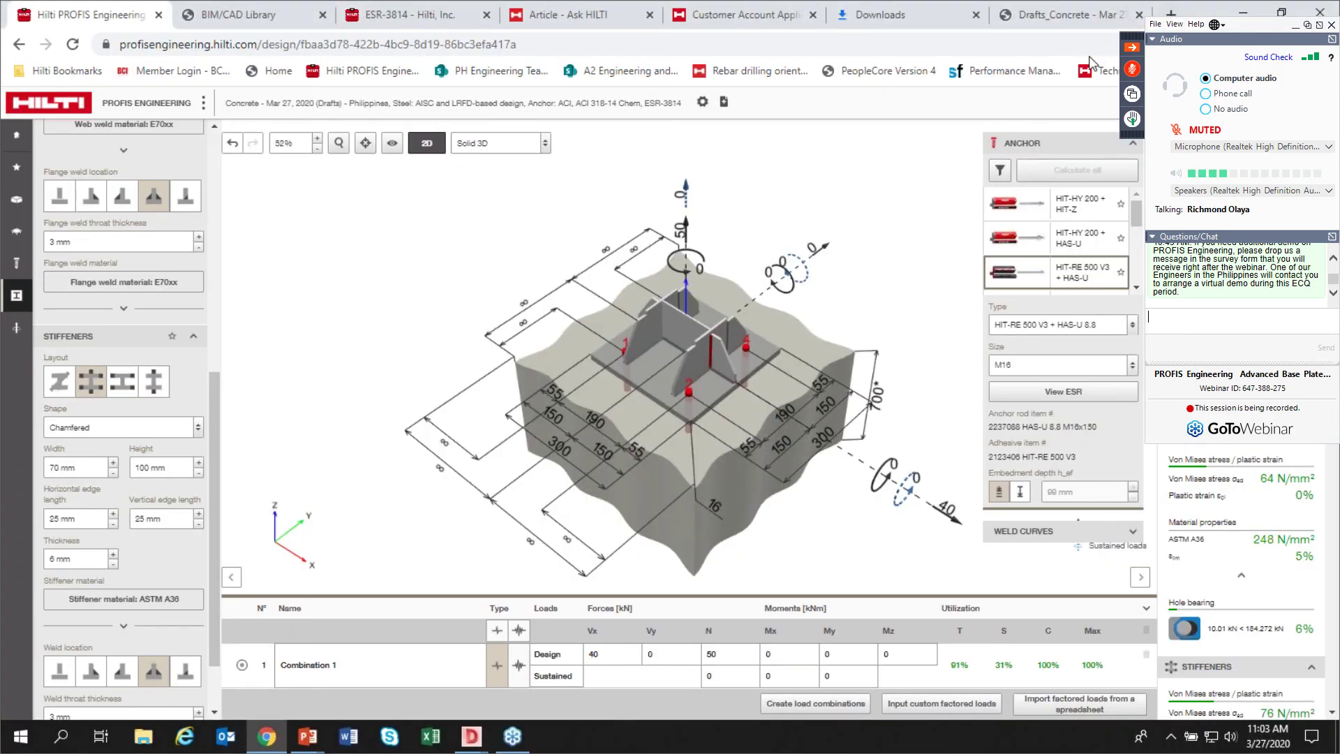
pyautogui.click(1132, 145)
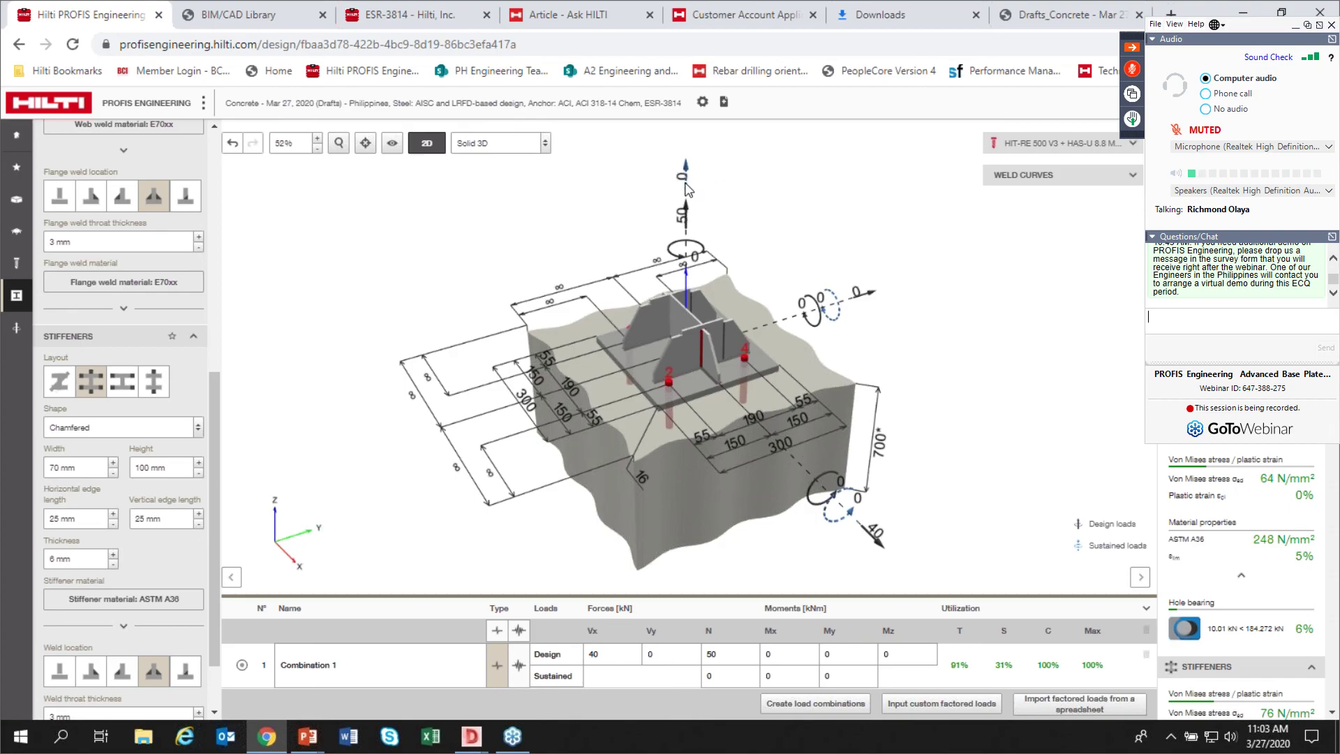
# Step: Set the sustained vertical load on the profile to 50 kN, recalculate, and confirm the CBFEM anchor plate design
pyautogui.moveTo(786, 202); pyautogui.dragTo(781, 198)
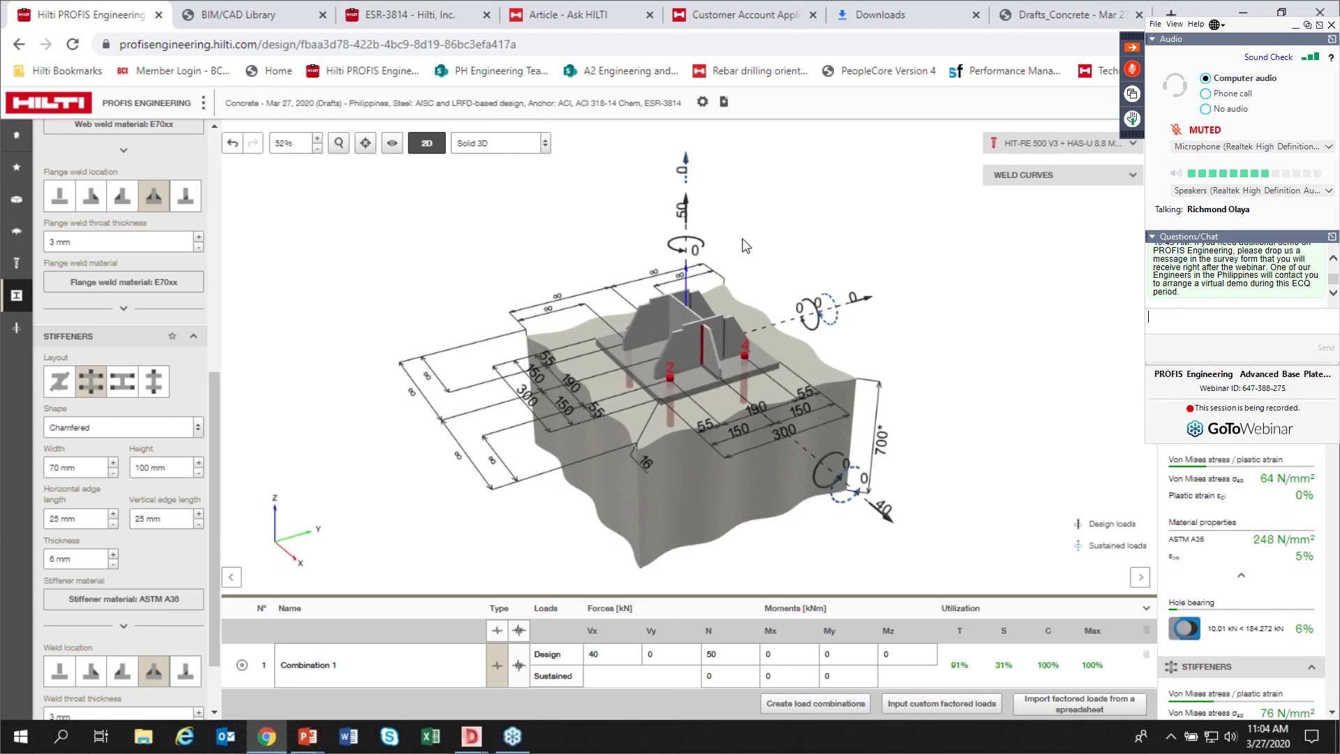
pyautogui.scroll(1, 1241, 586)
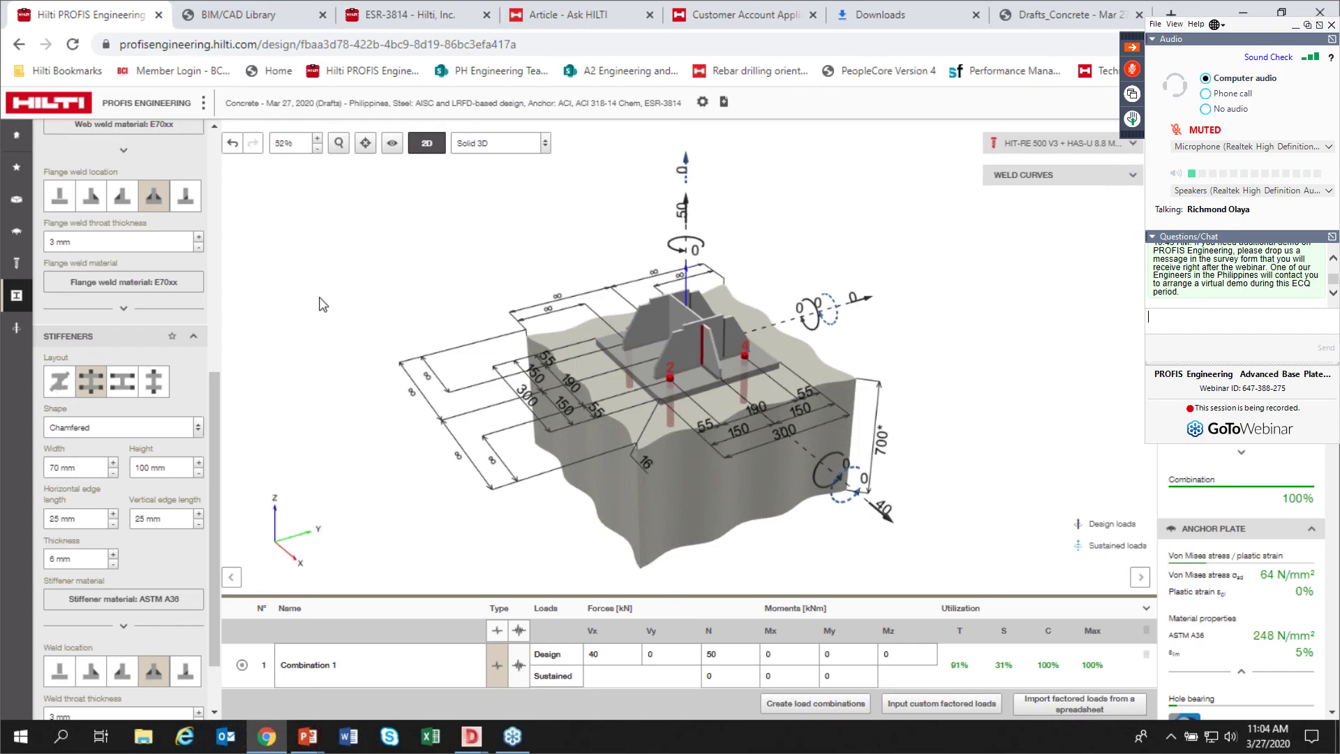
pyautogui.click(683, 180)
pyautogui.write('40')
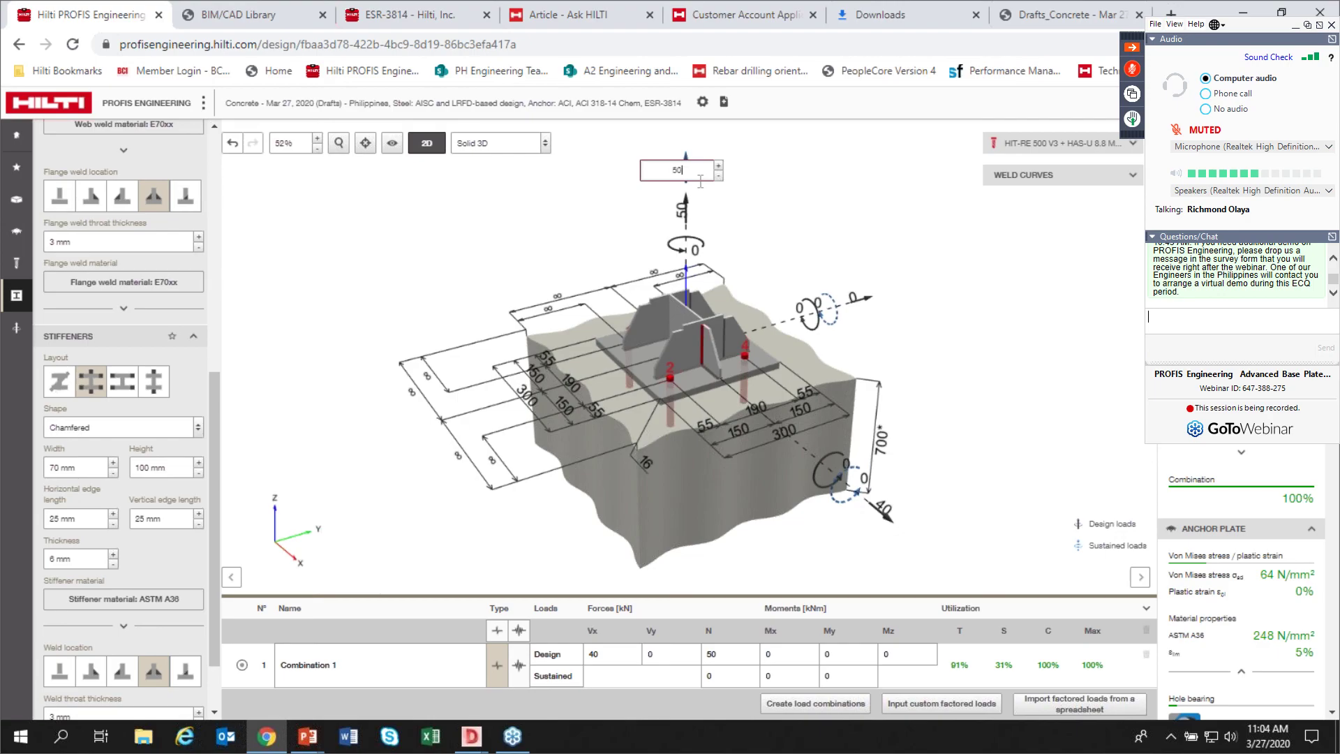
pyautogui.click(699, 183)
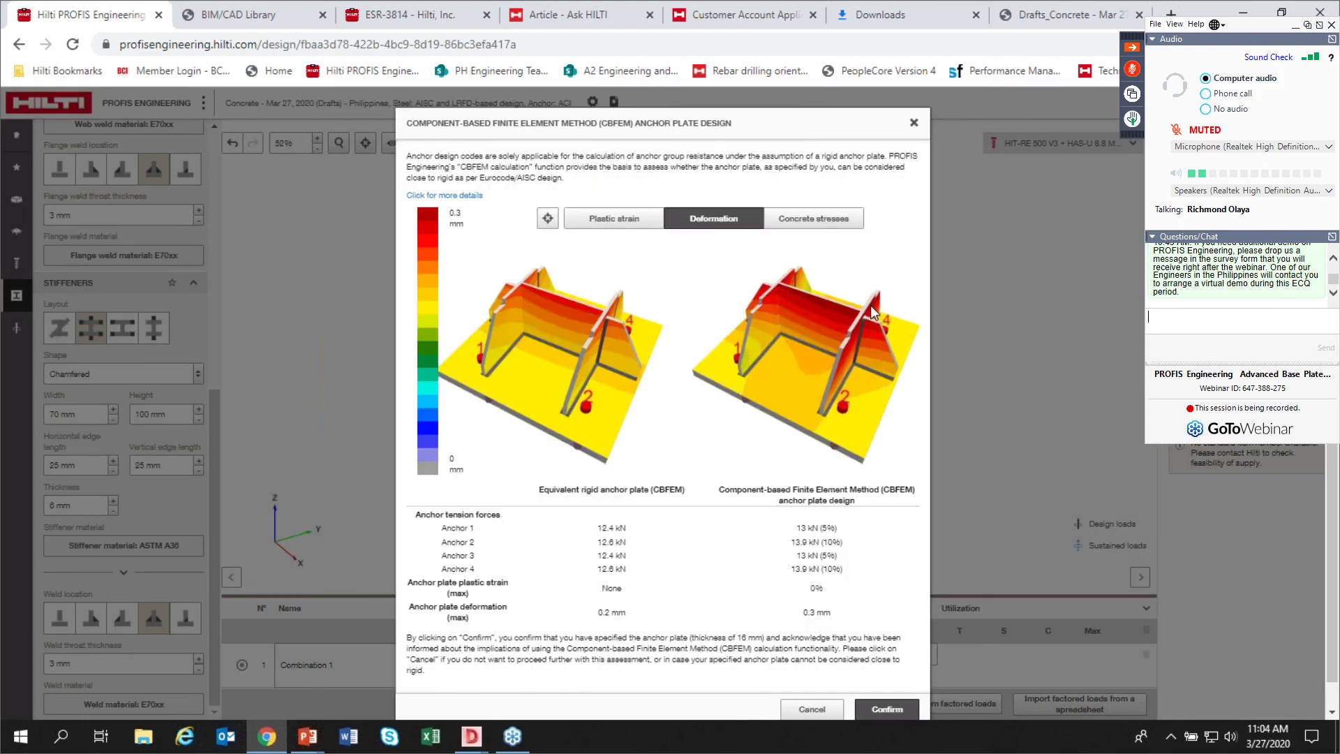
pyautogui.click(888, 710)
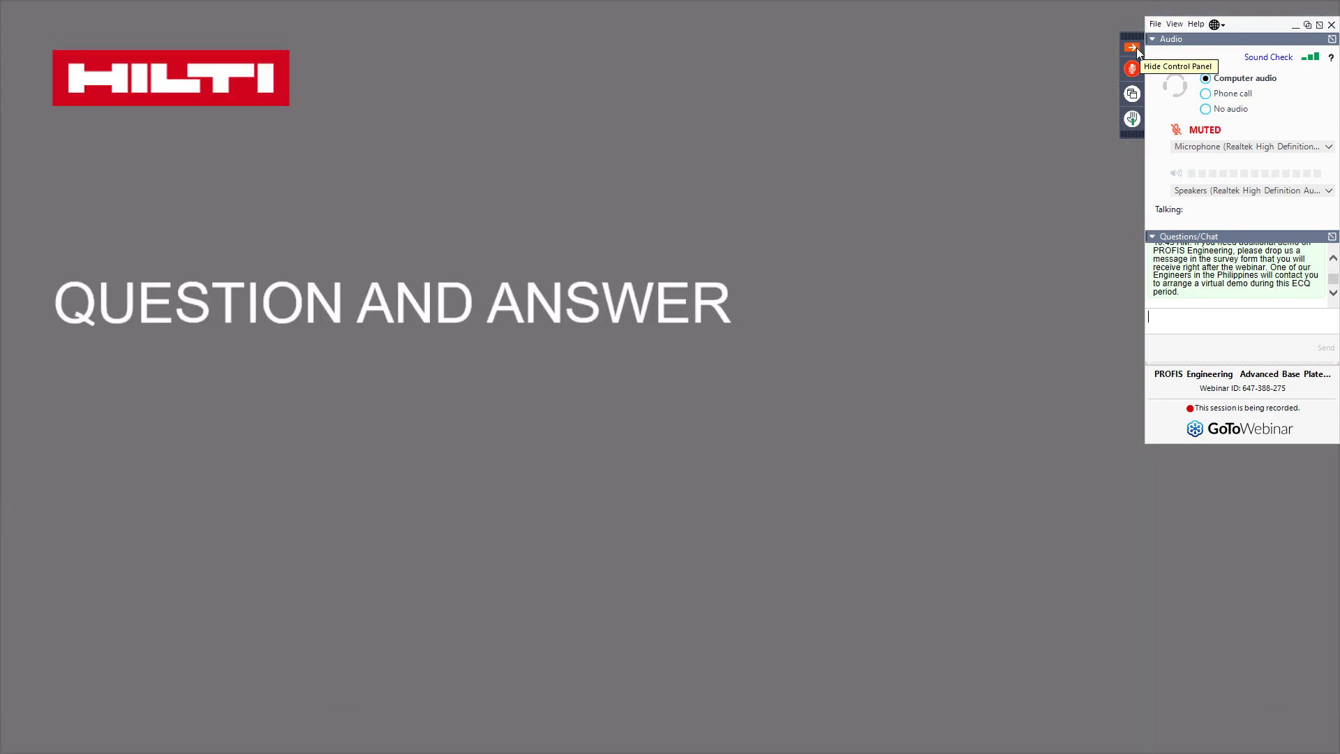
# Step: Hide the GoToWebinar control panel over the Question and Answer slide and show it again
pyautogui.click(1133, 47)
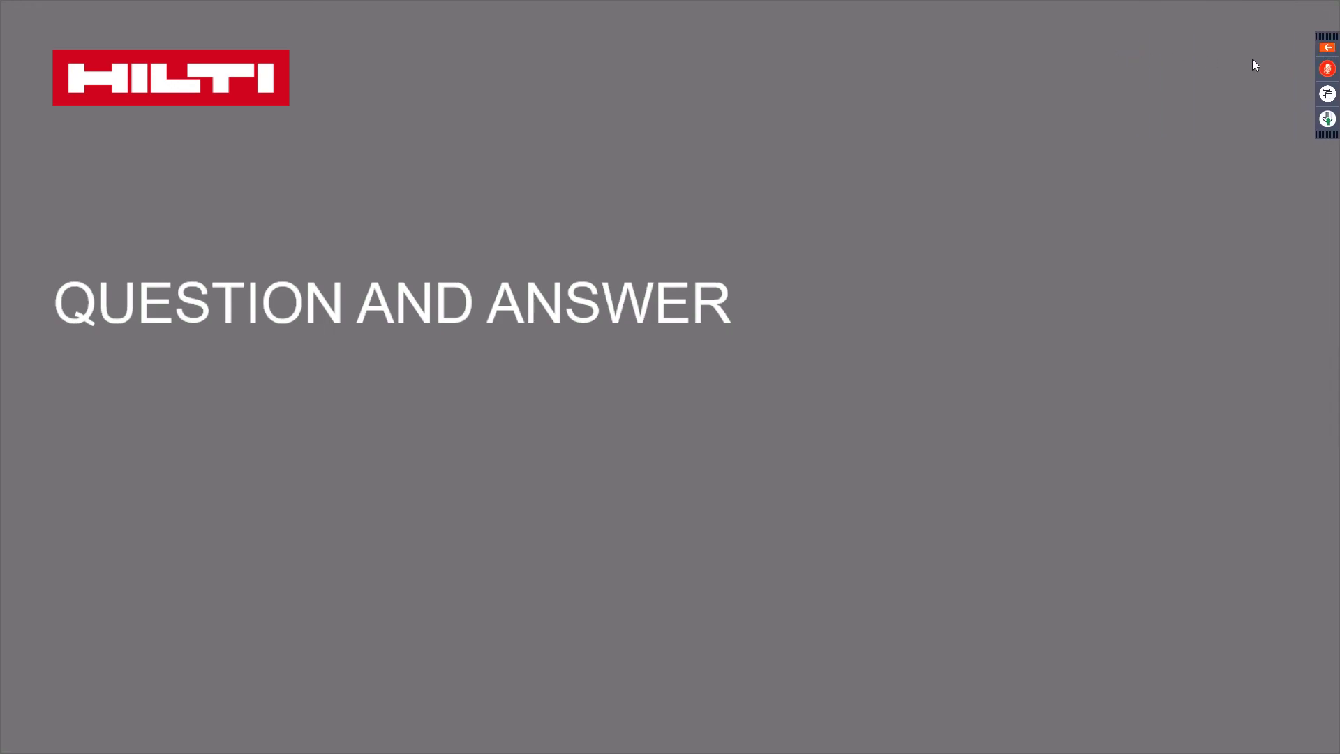
pyautogui.click(1327, 47)
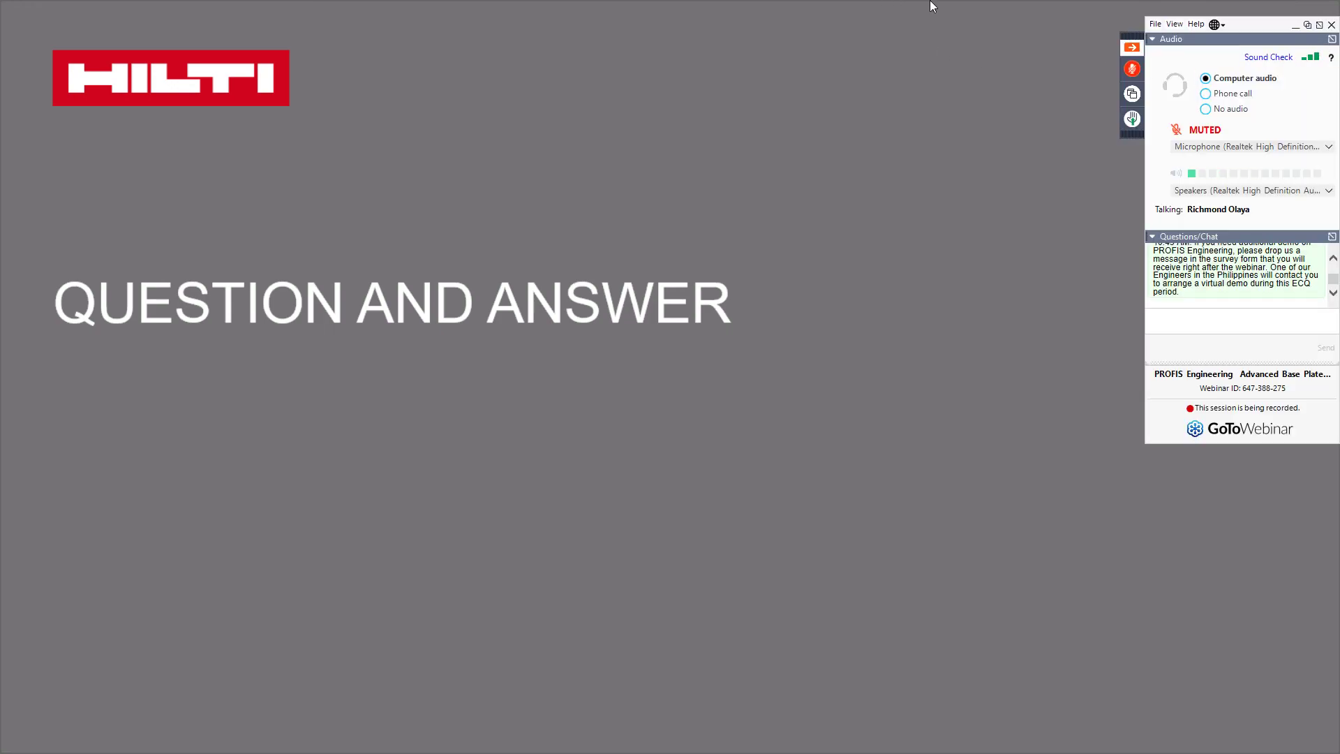